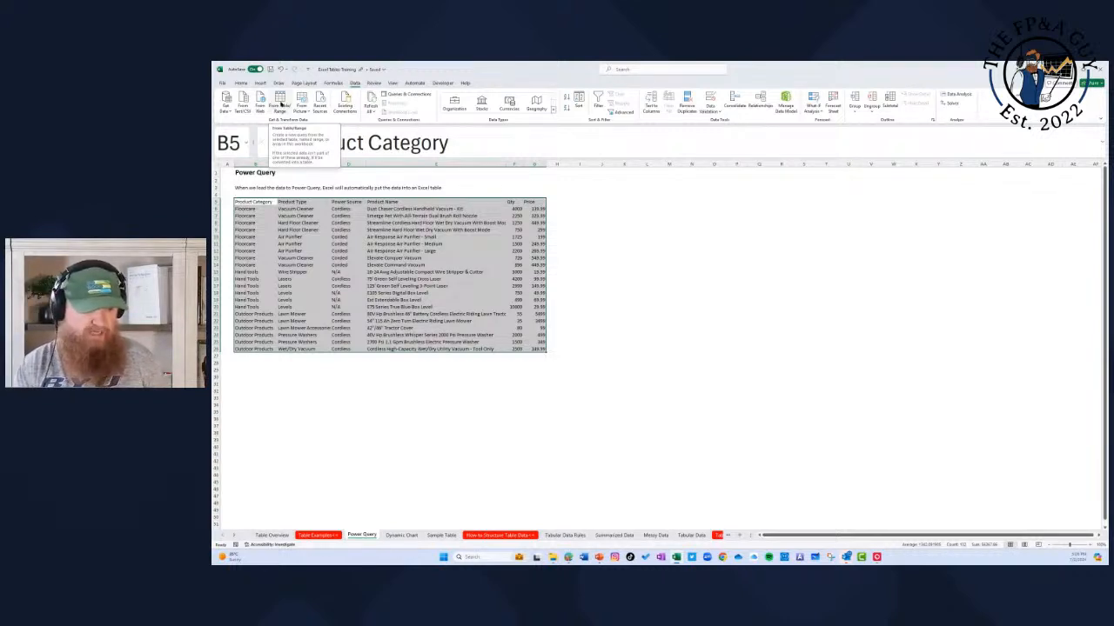
# Step: Load the selected product data range on the Power Query sheet into Power Query as a table with headers
pyautogui.click(279, 102)
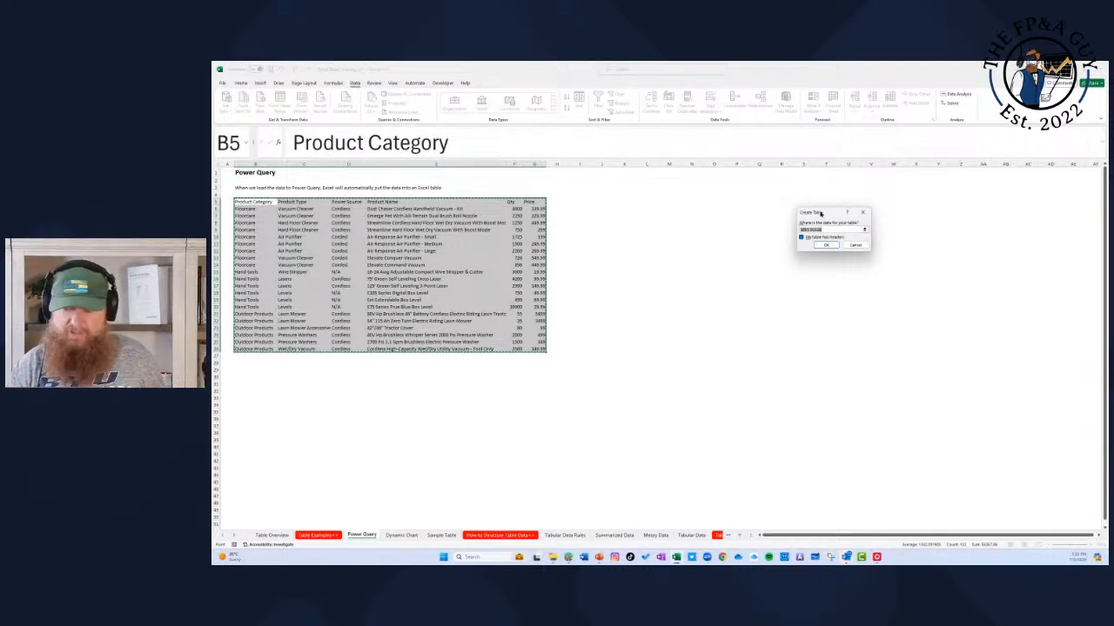
pyautogui.click(829, 246)
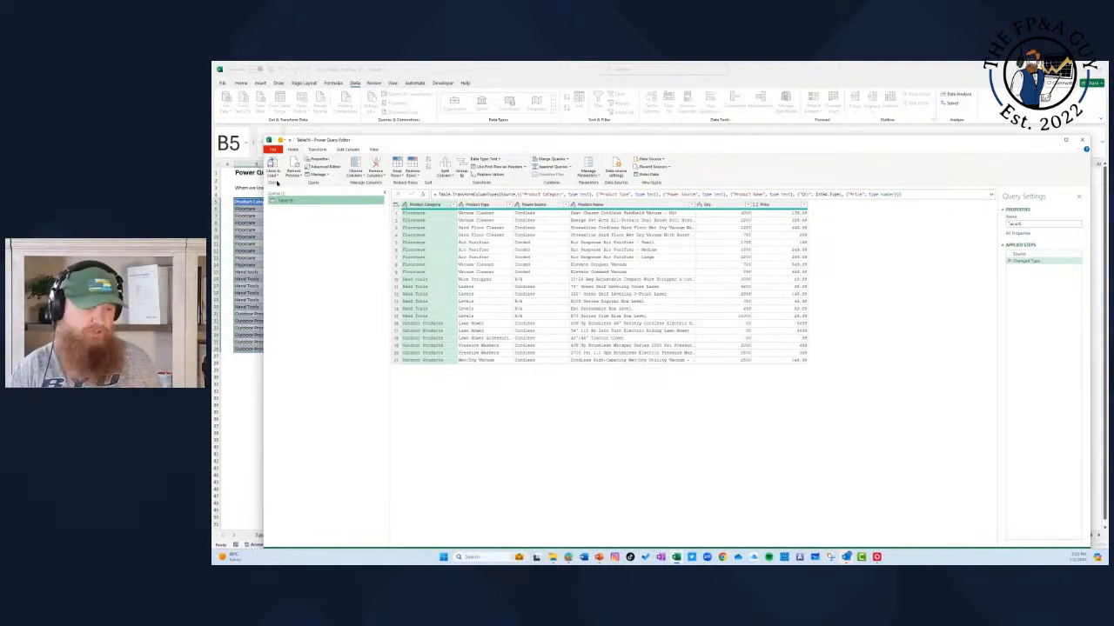
# Step: Close the query and load its result as a table to cell L5 of the existing worksheet, selecting the loaded table
pyautogui.click(276, 178)
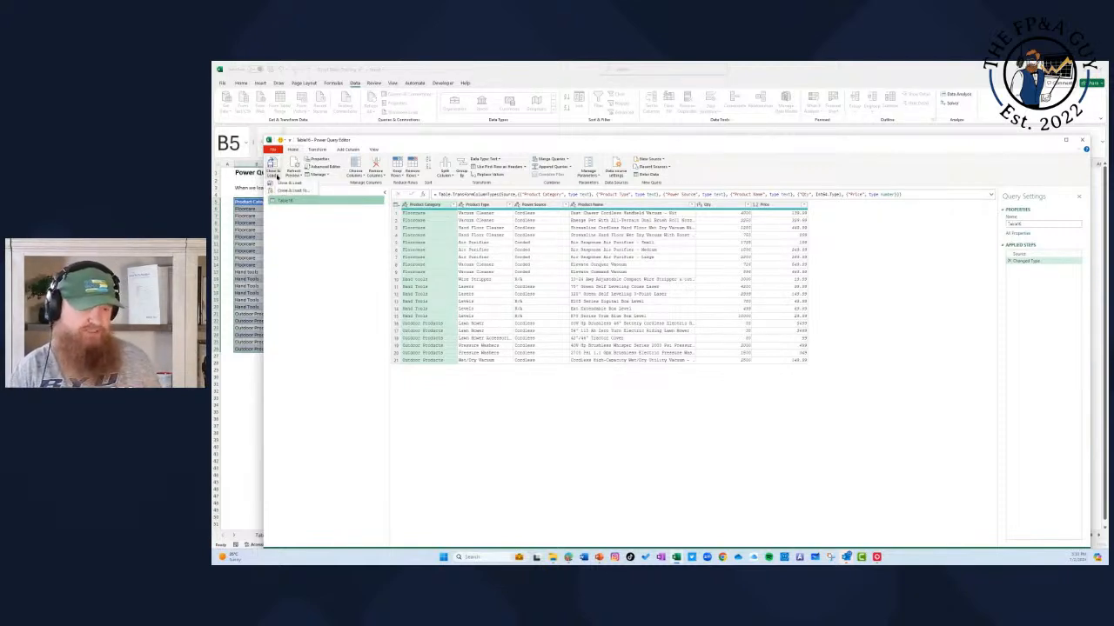
pyautogui.click(294, 191)
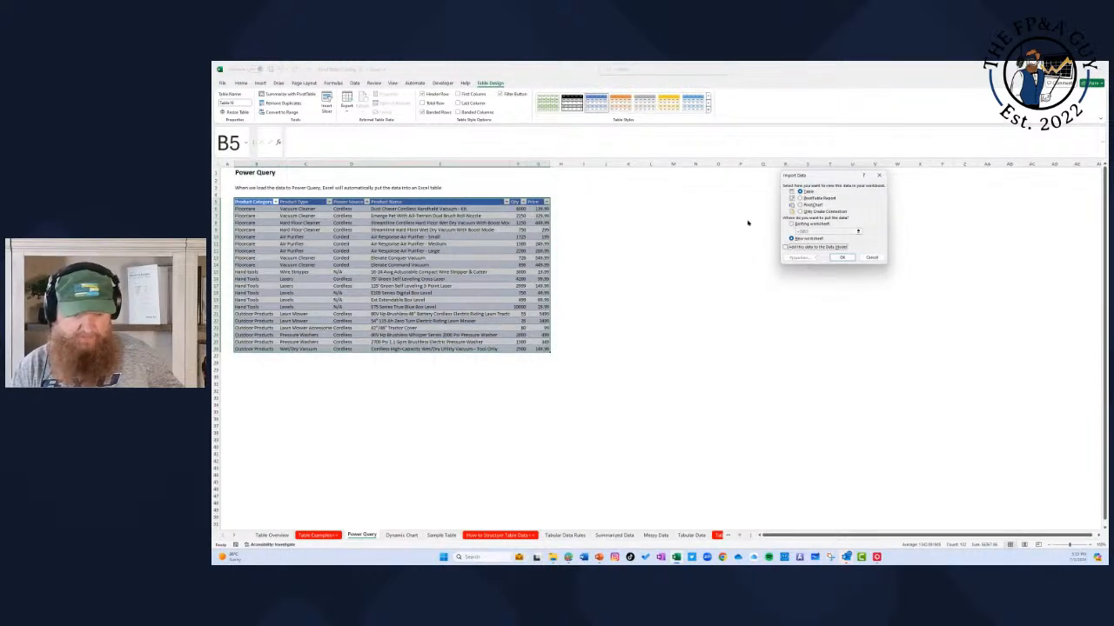
pyautogui.click(791, 223)
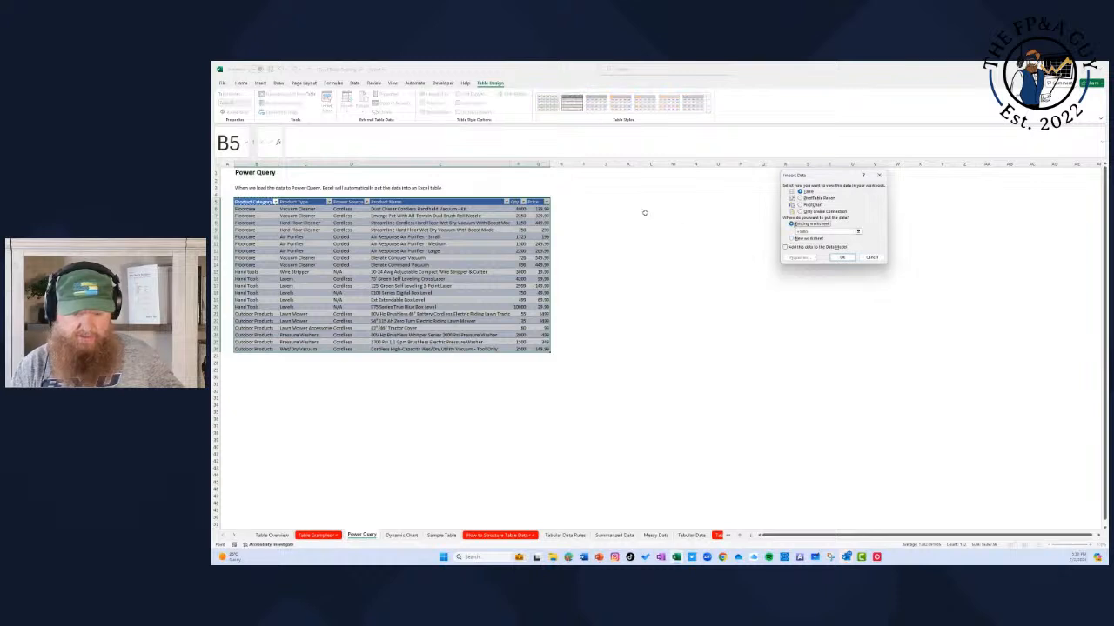
pyautogui.click(648, 202)
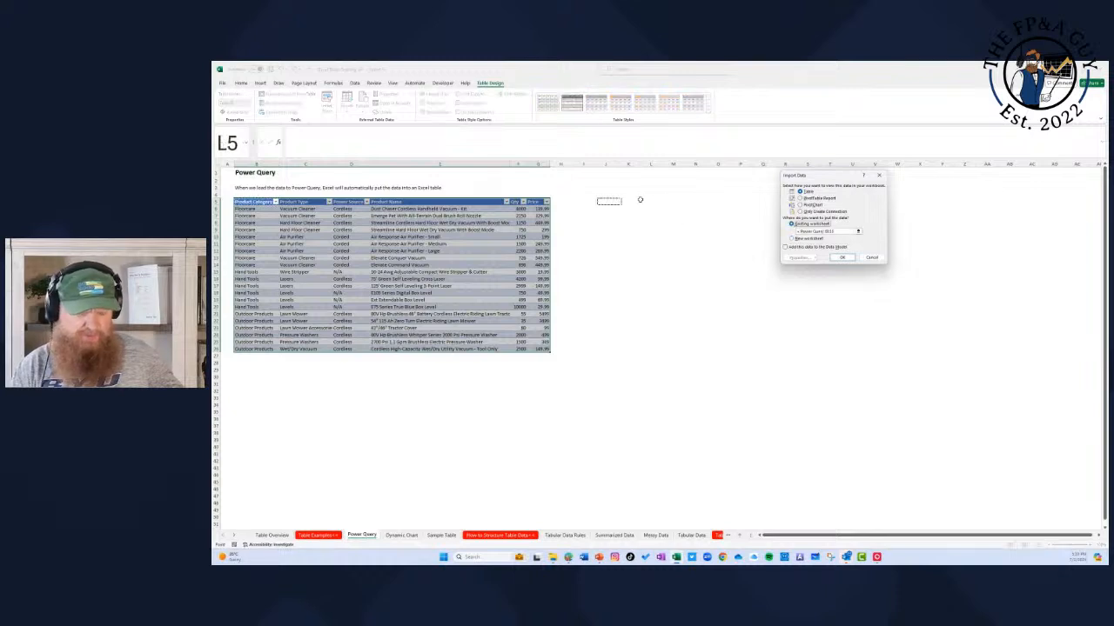
pyautogui.click(842, 258)
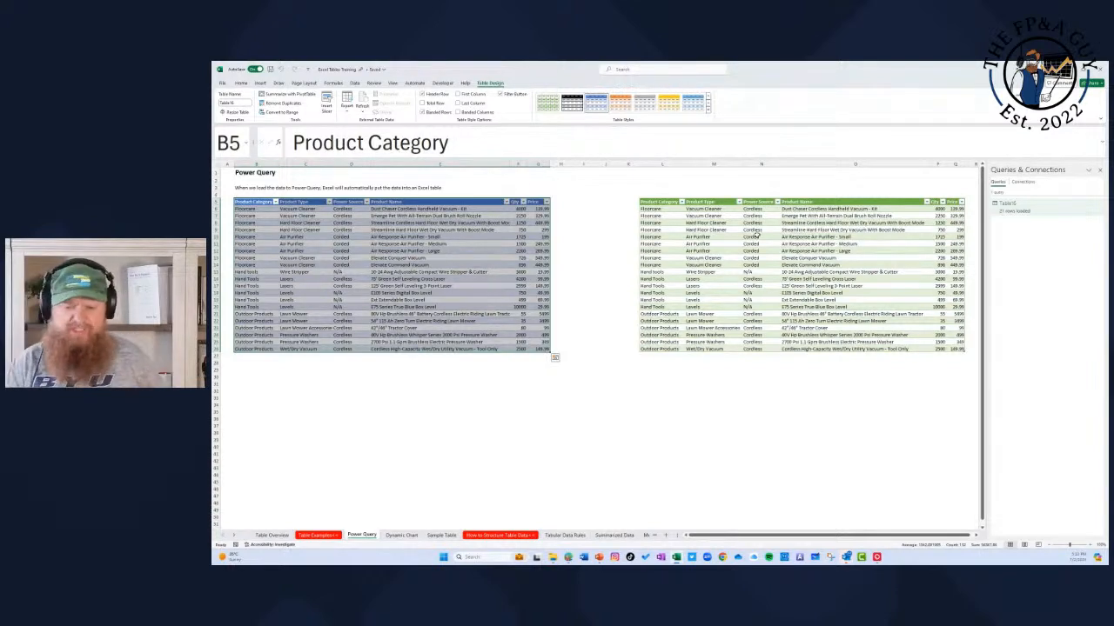
pyautogui.click(755, 235)
pyautogui.moveTo(662, 202); pyautogui.dragTo(964, 349)
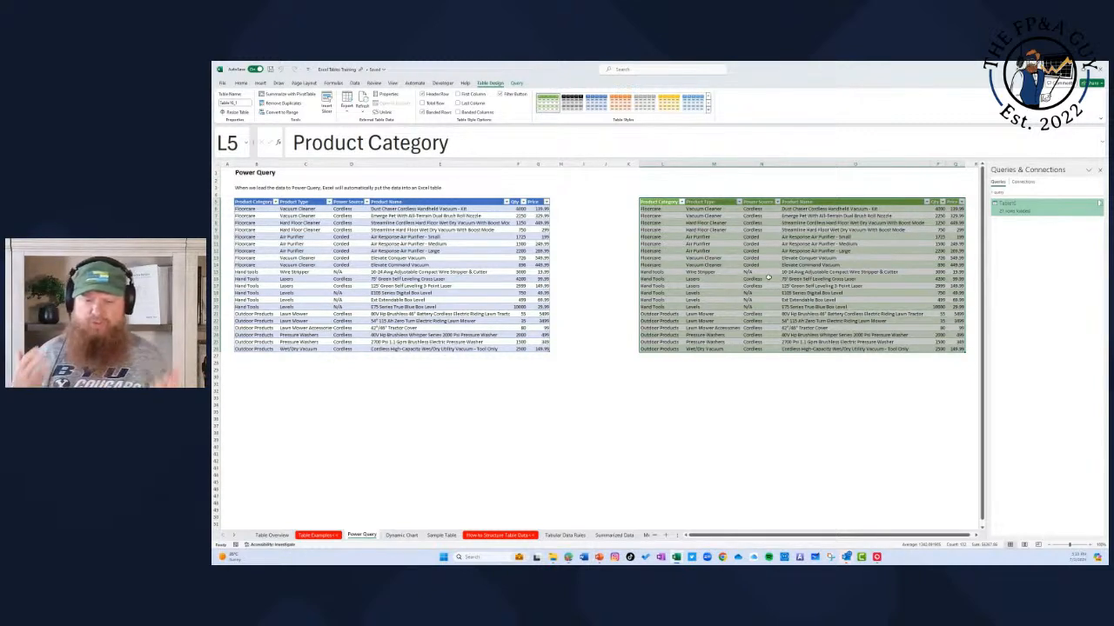
# Step: Go to the Dynamic Chart sheet and close the Queries & Connections pane
pyautogui.click(418, 535)
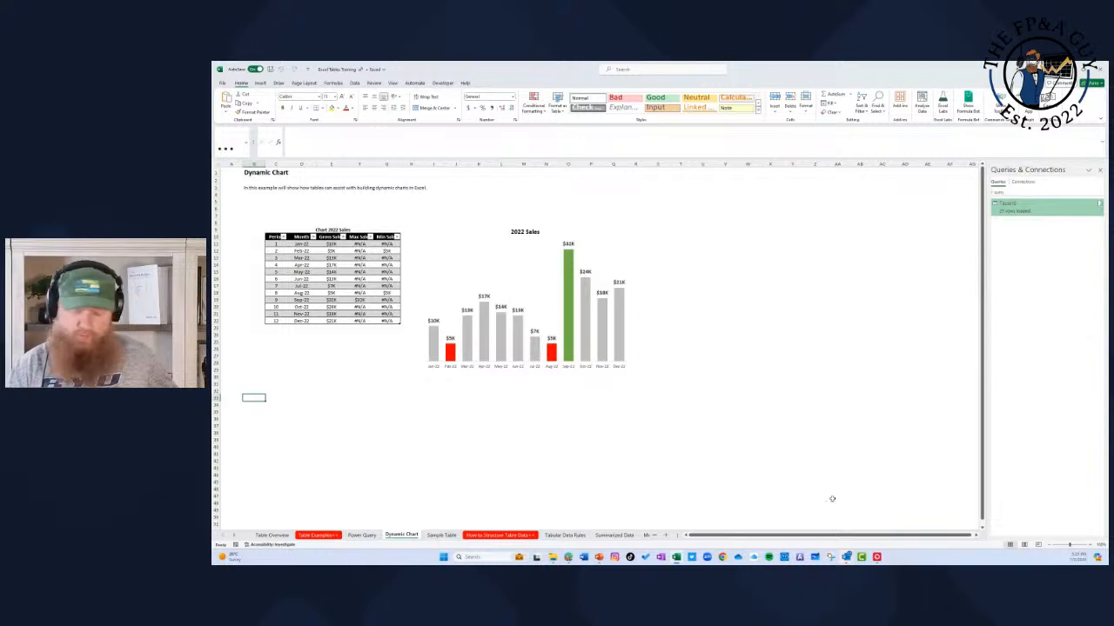
pyautogui.click(1089, 544)
pyautogui.click(1089, 545)
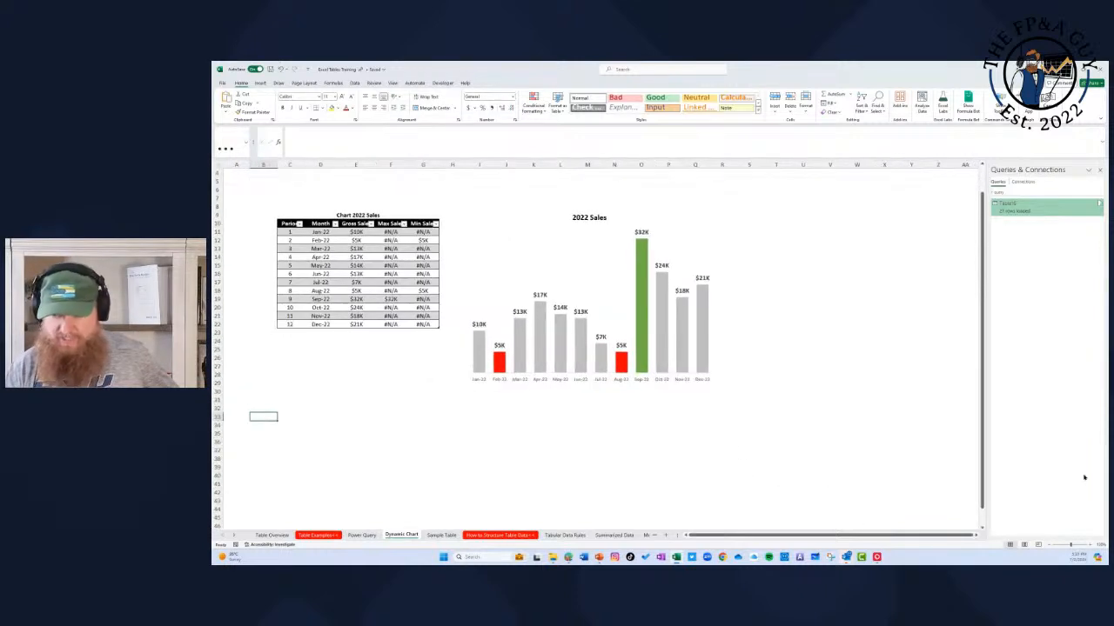
pyautogui.click(1098, 170)
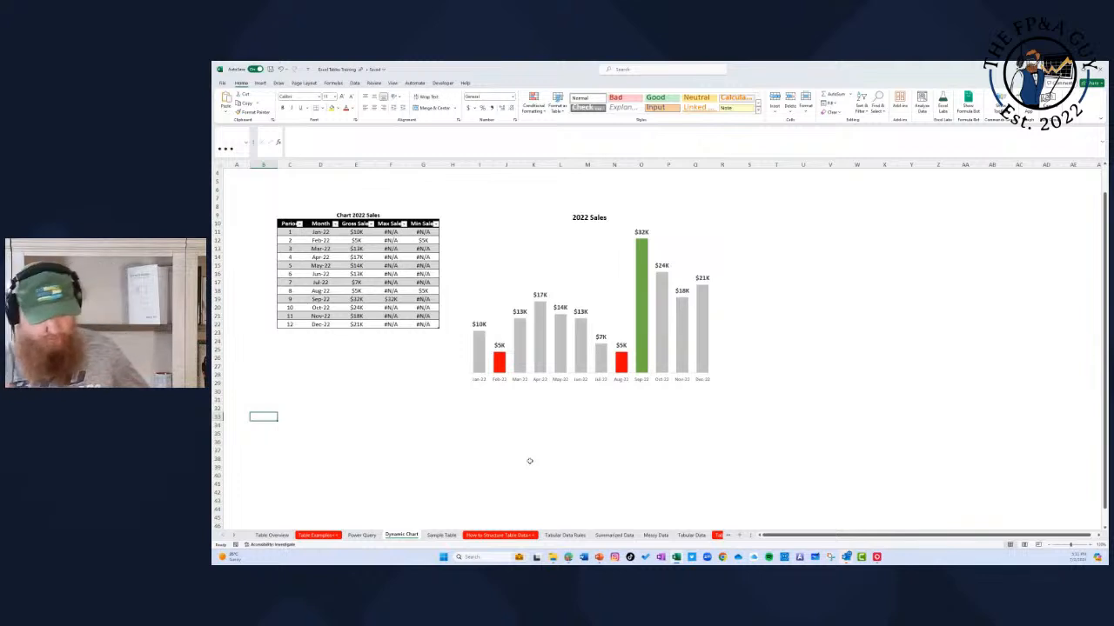
pyautogui.click(417, 361)
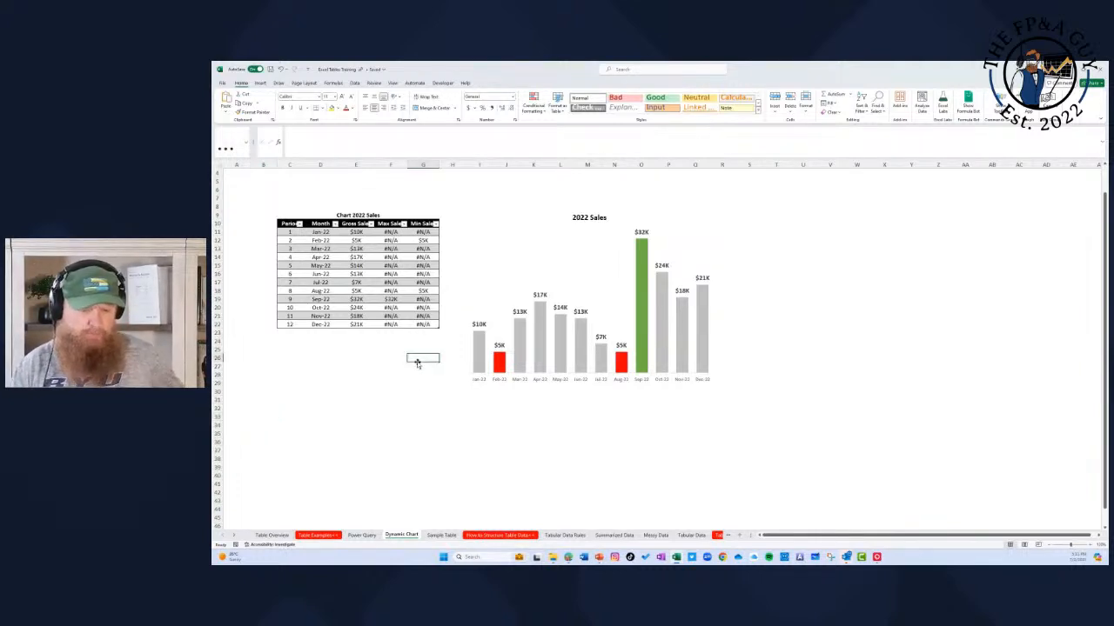
pyautogui.click(287, 333)
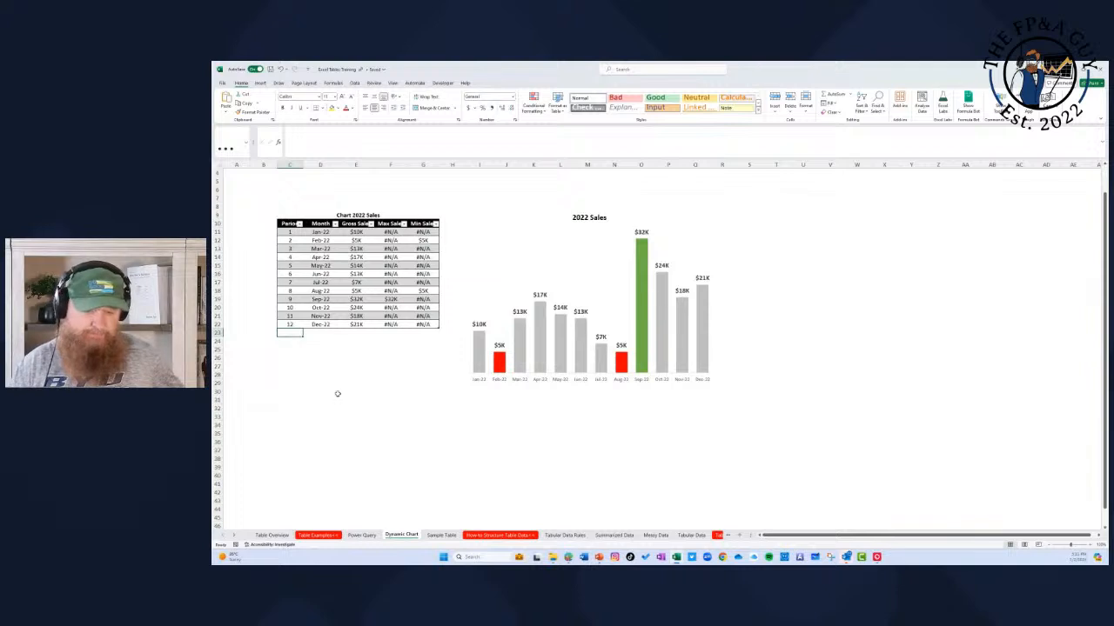
# Step: Review the 2022 Sales chart's data source, including its series list and the Max Sales series' name and value ranges
pyautogui.scroll(-1, 450, 383)
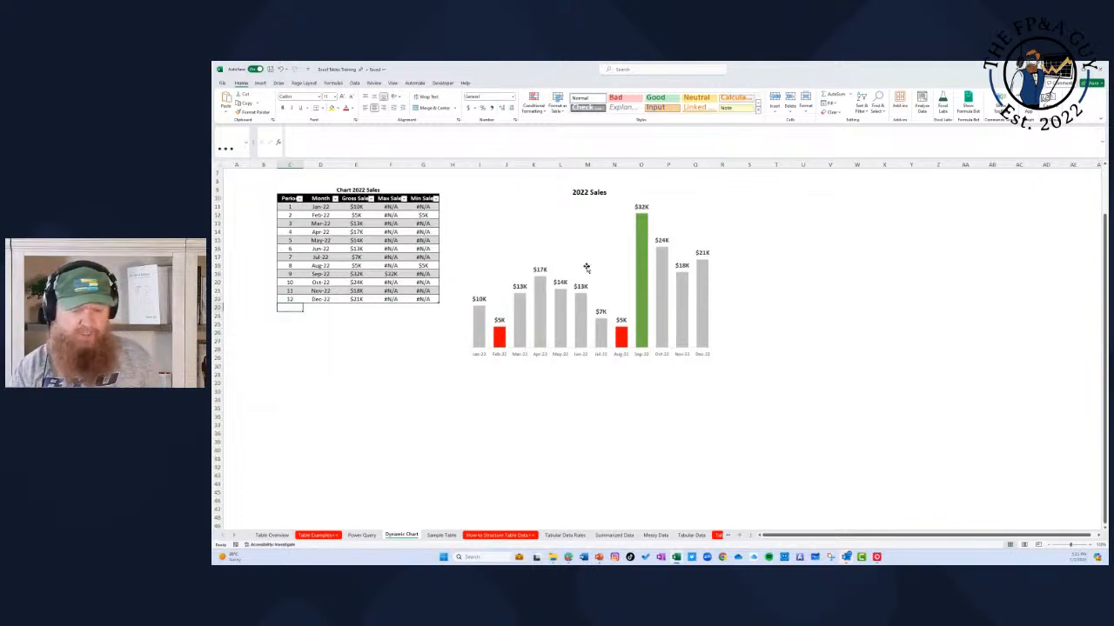
pyautogui.rightClick(602, 283)
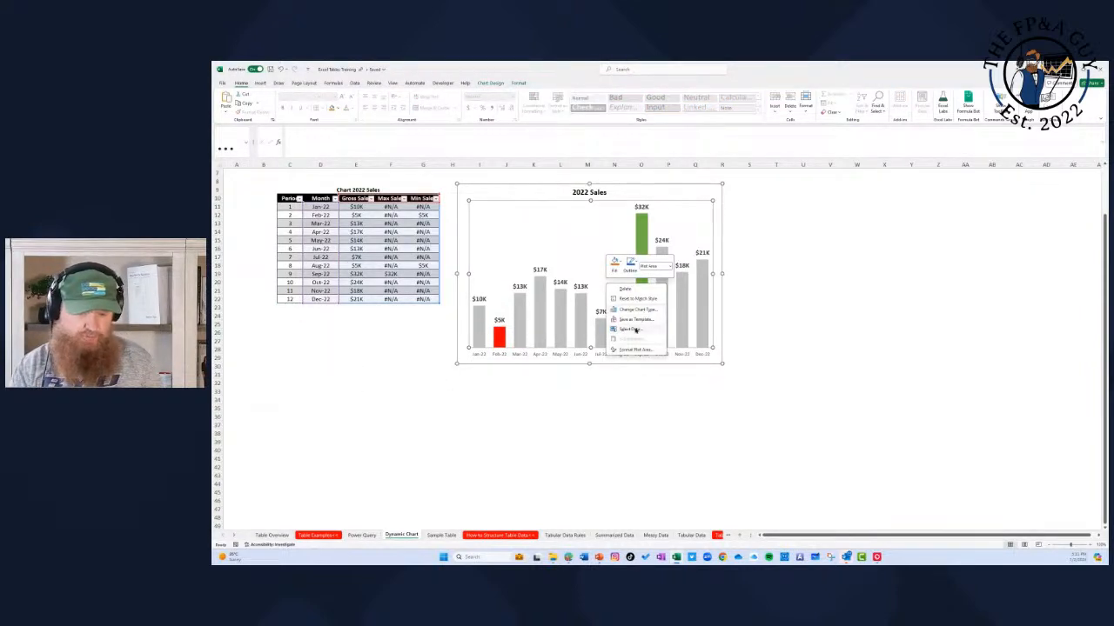
pyautogui.click(634, 330)
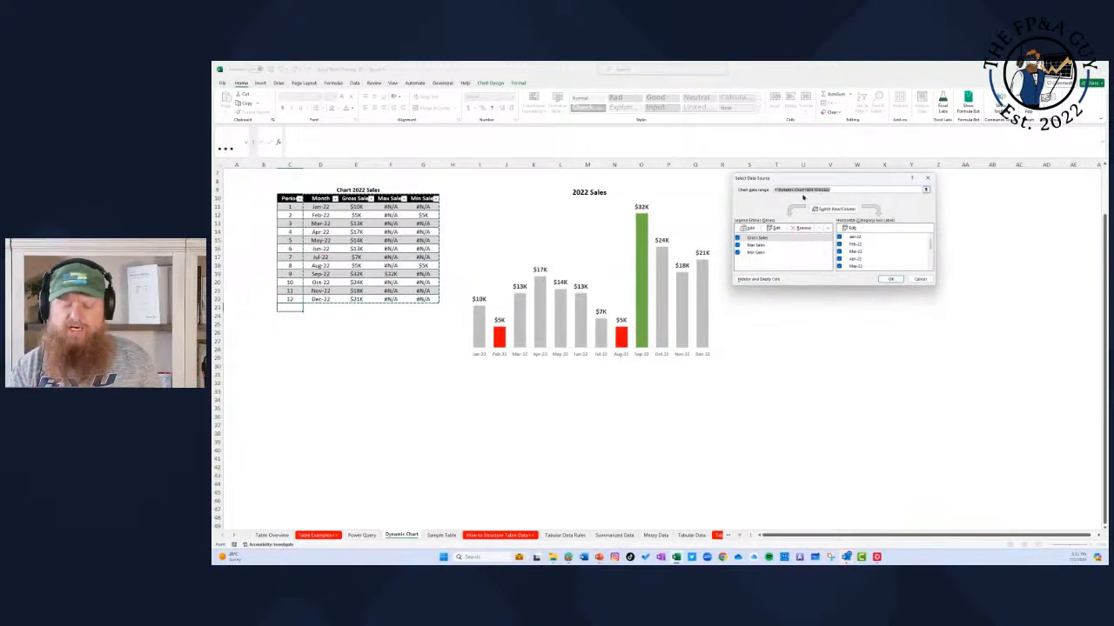
pyautogui.click(759, 237)
pyautogui.click(759, 245)
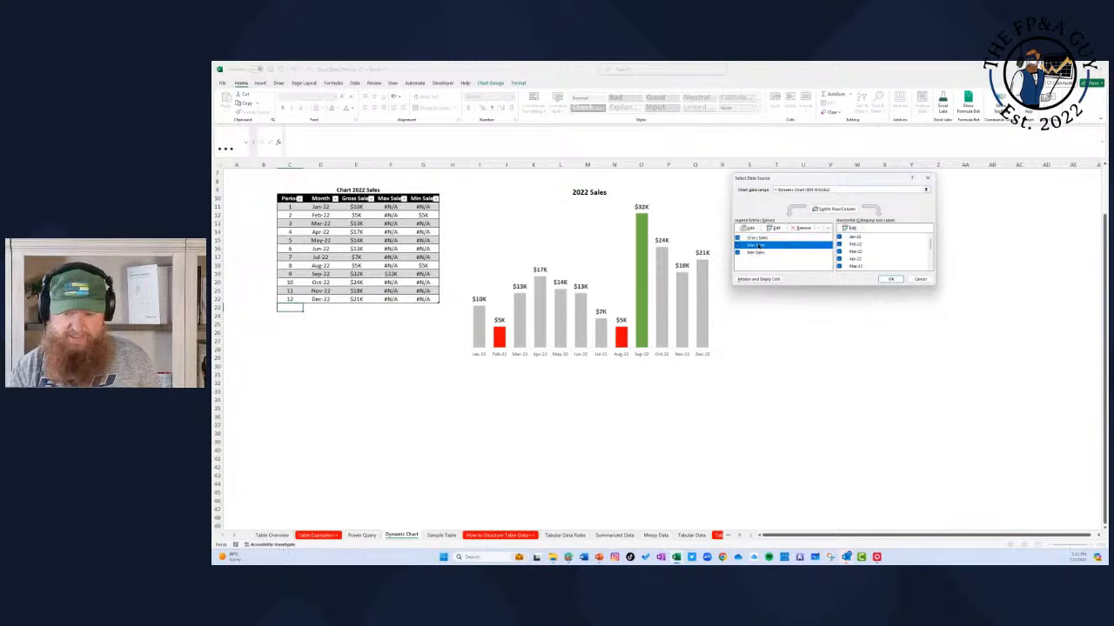
pyautogui.click(758, 252)
pyautogui.click(756, 246)
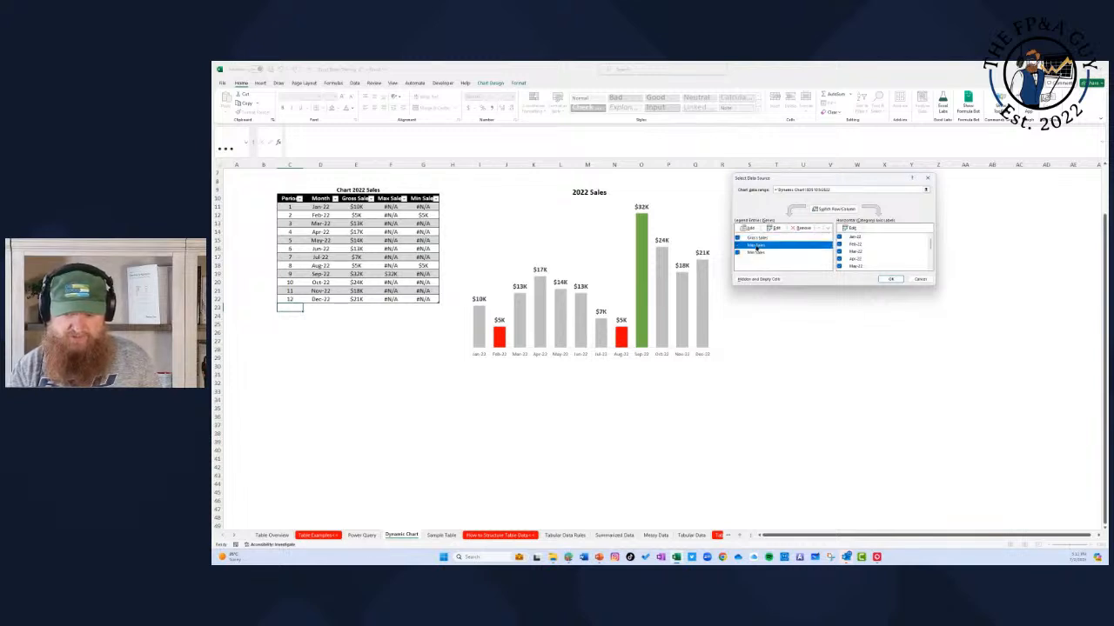
pyautogui.click(774, 228)
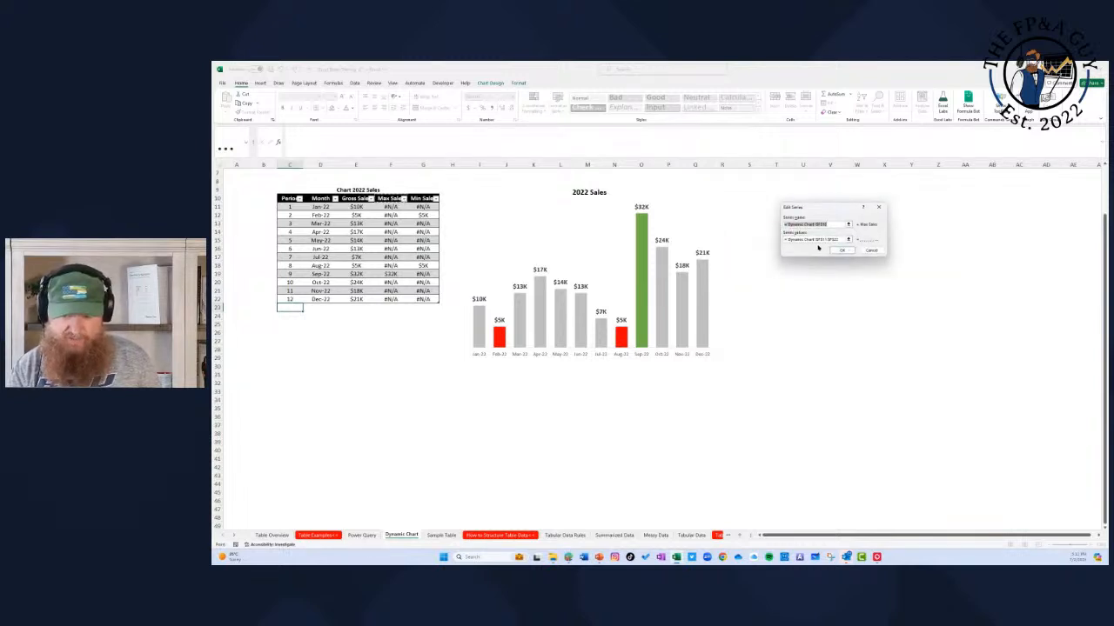
pyautogui.click(873, 250)
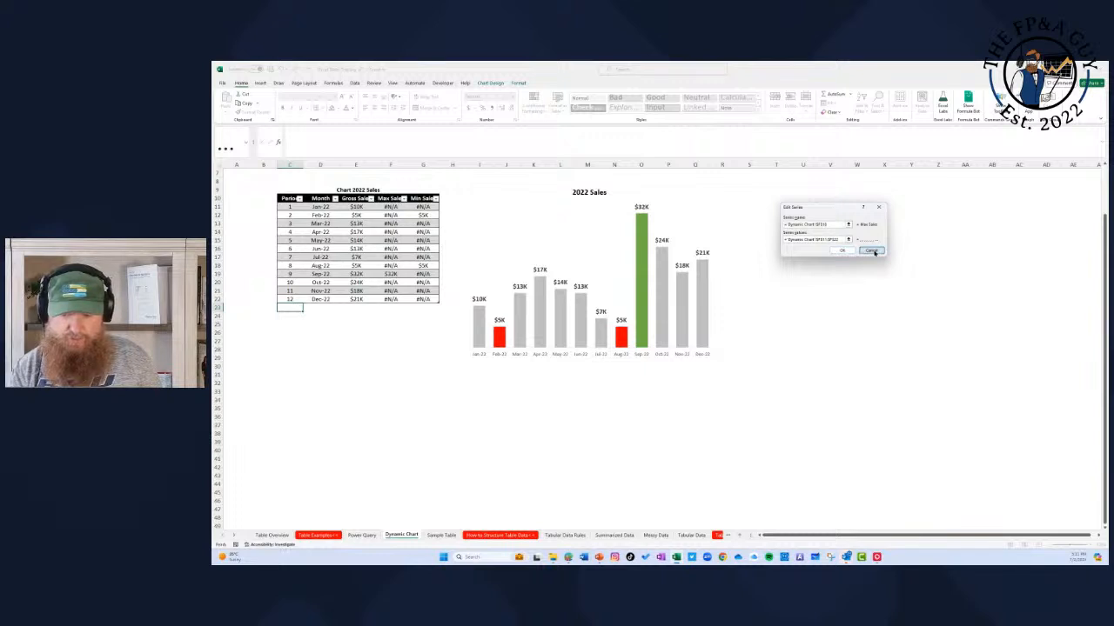
pyautogui.click(919, 280)
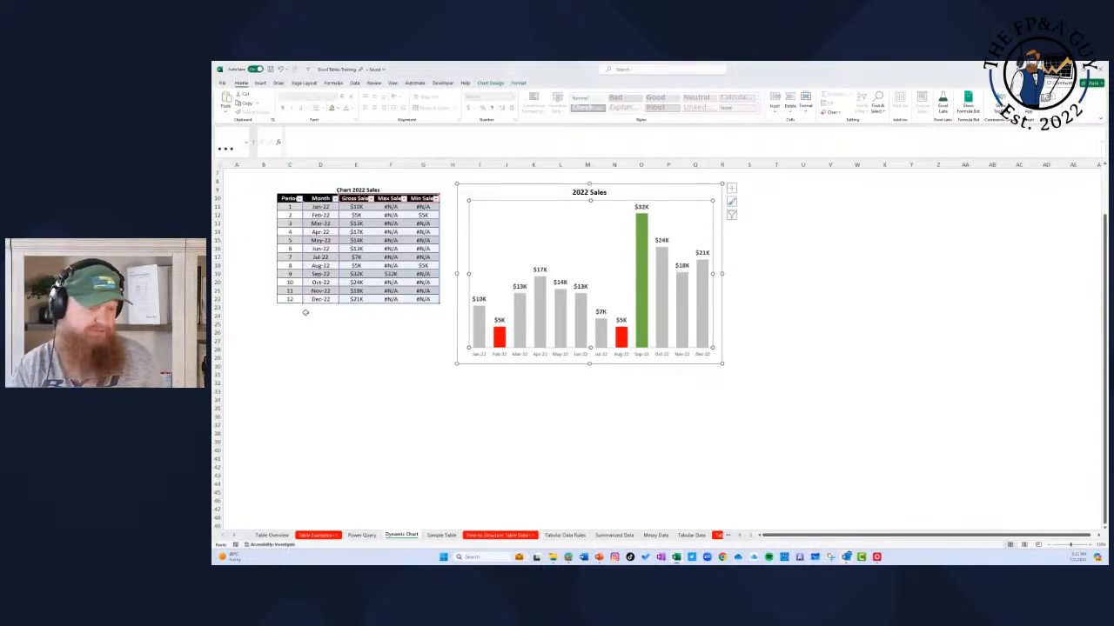
# Step: Add a row below the Chart 2022 Sales table with period 13, month 1/1/2023 and gross sales 45000
pyautogui.click(296, 308)
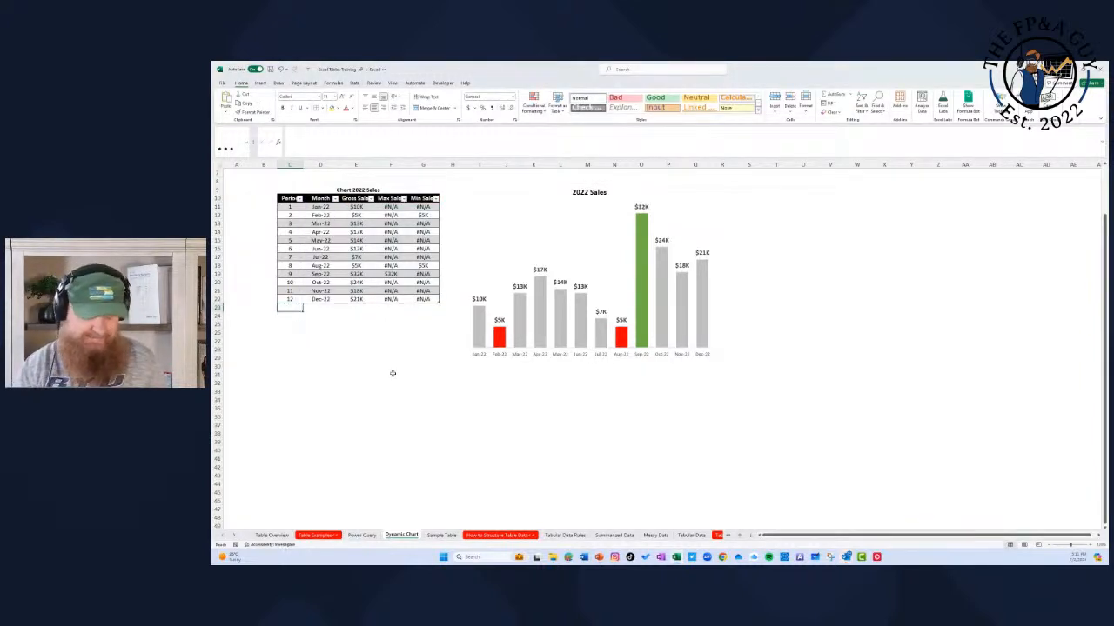
pyautogui.write('13')
pyautogui.press('Tab')
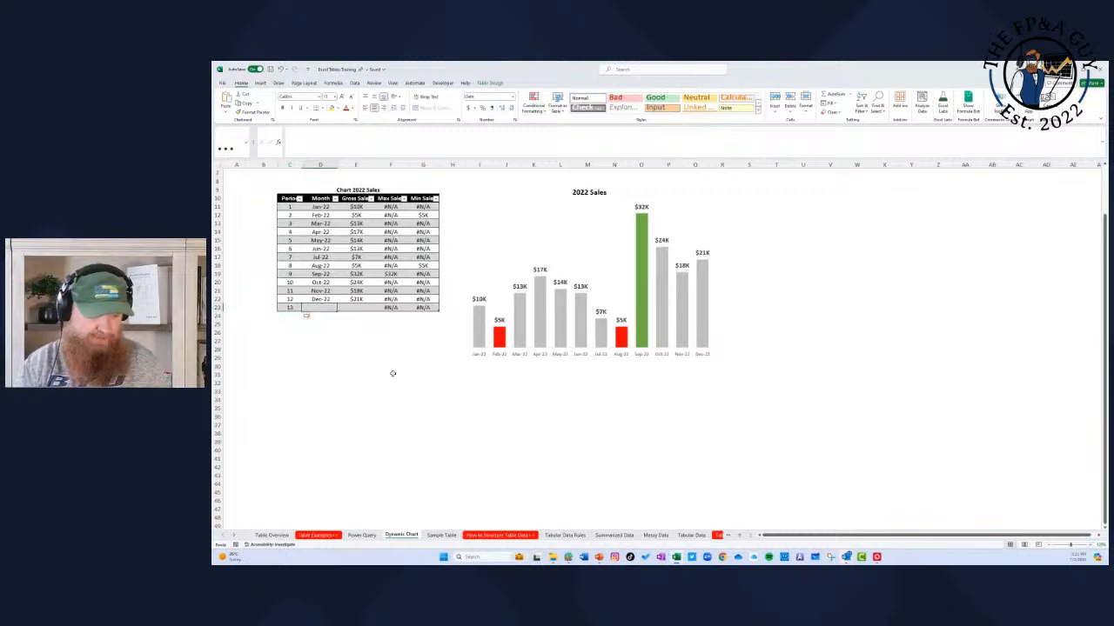
pyautogui.write('1/1/')
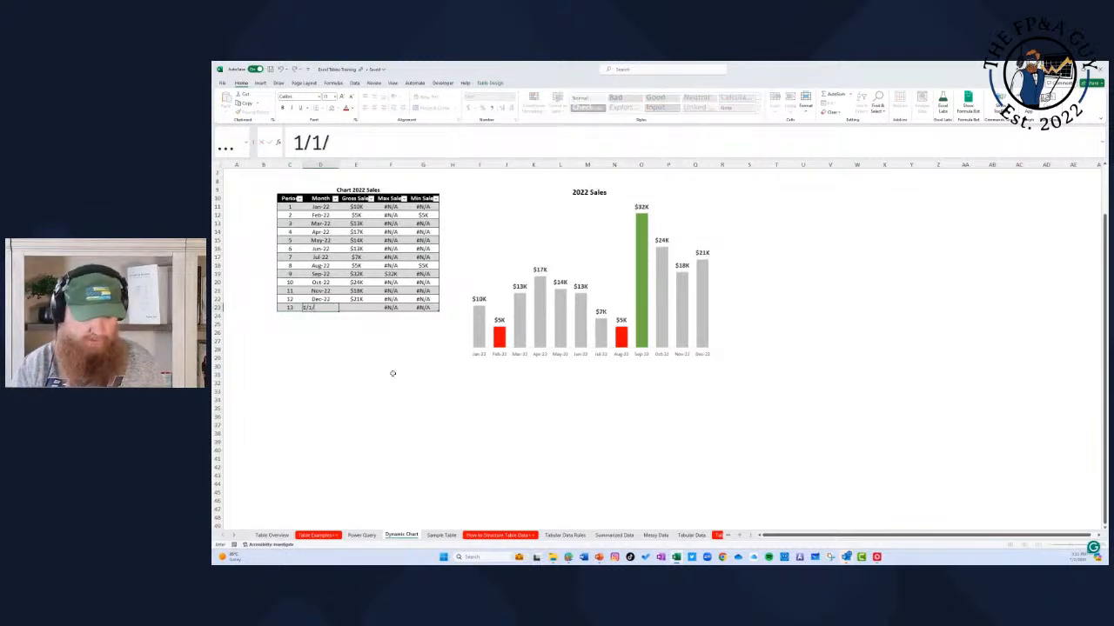
pyautogui.write('2023')
pyautogui.press('Return')
pyautogui.press('Up')
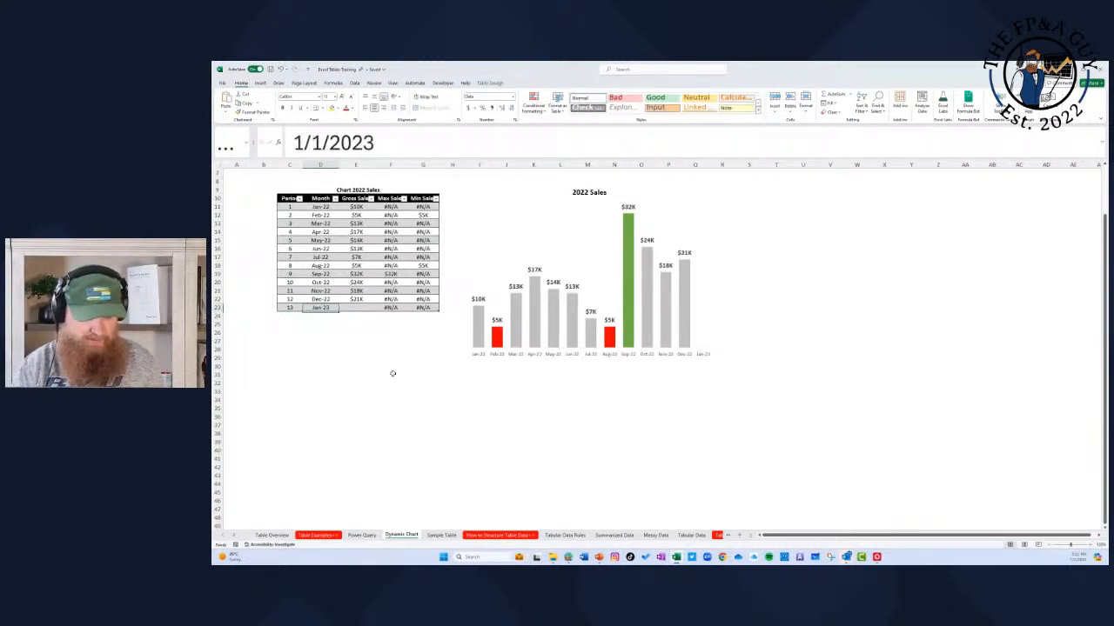
pyautogui.press('Tab')
pyautogui.write('45000')
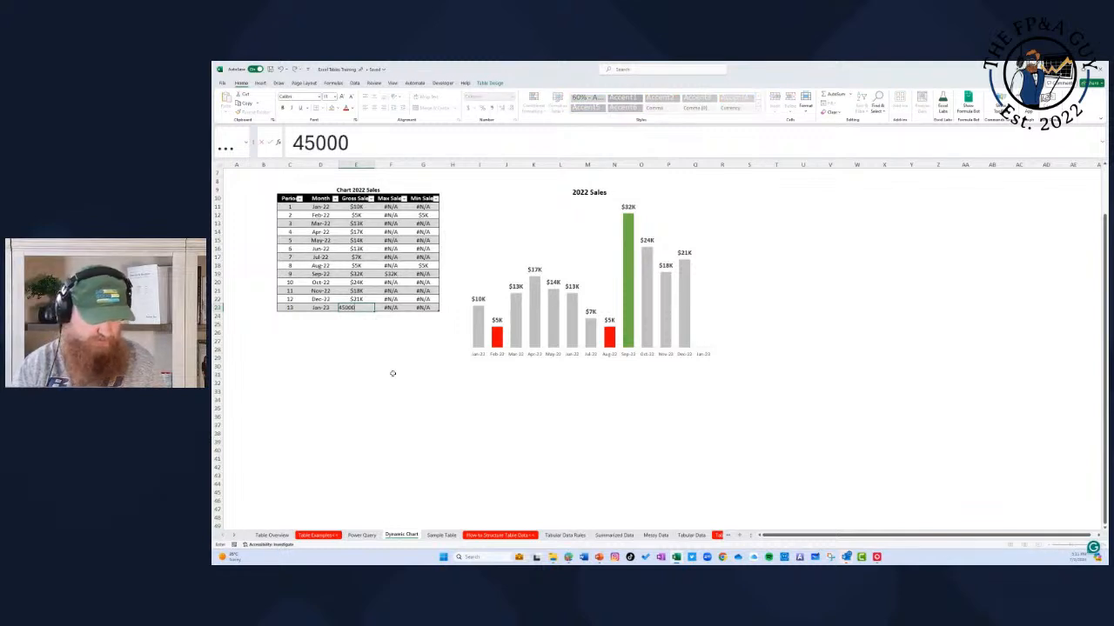
pyautogui.press('Return')
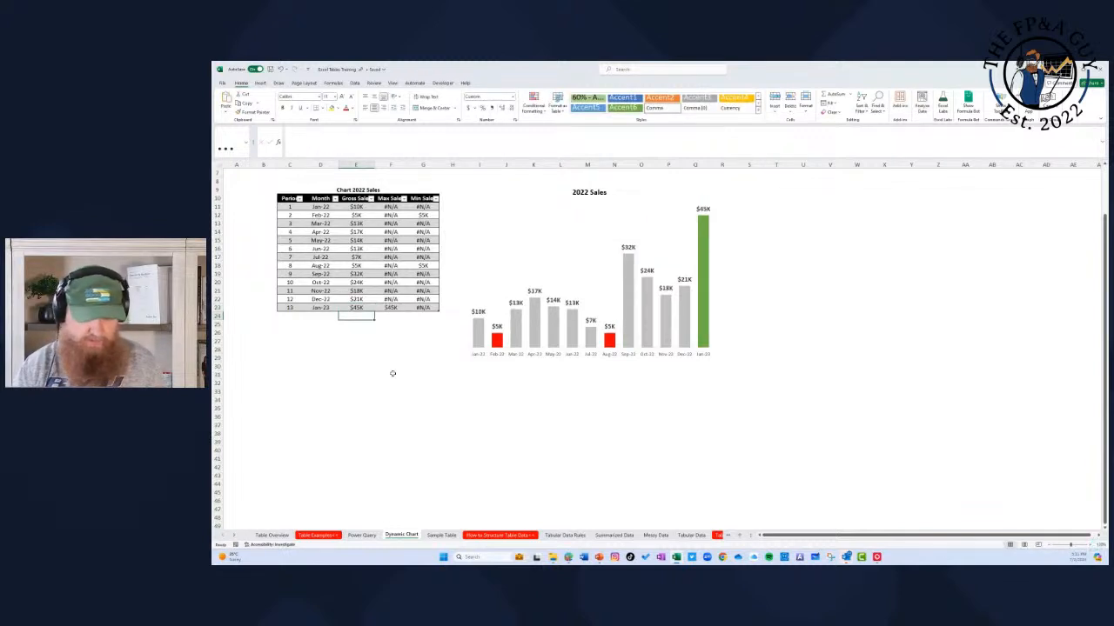
# Step: Check the data range of the 2022 Sales chart against the extended table, leaving its source settings unmodified
pyautogui.click(587, 278)
pyautogui.rightClick(587, 279)
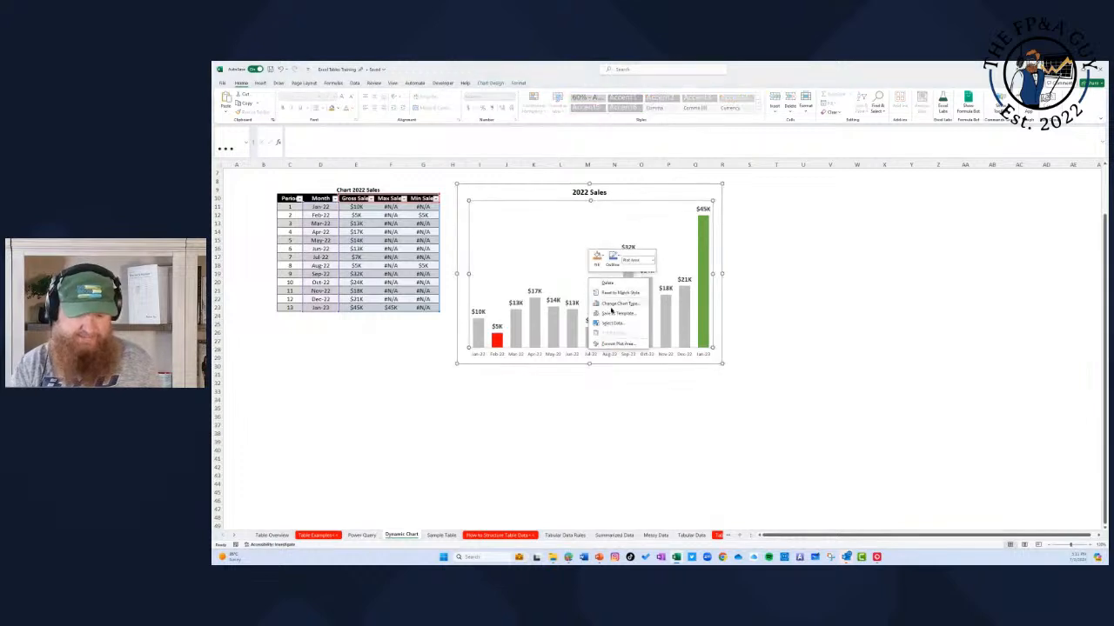
pyautogui.click(609, 303)
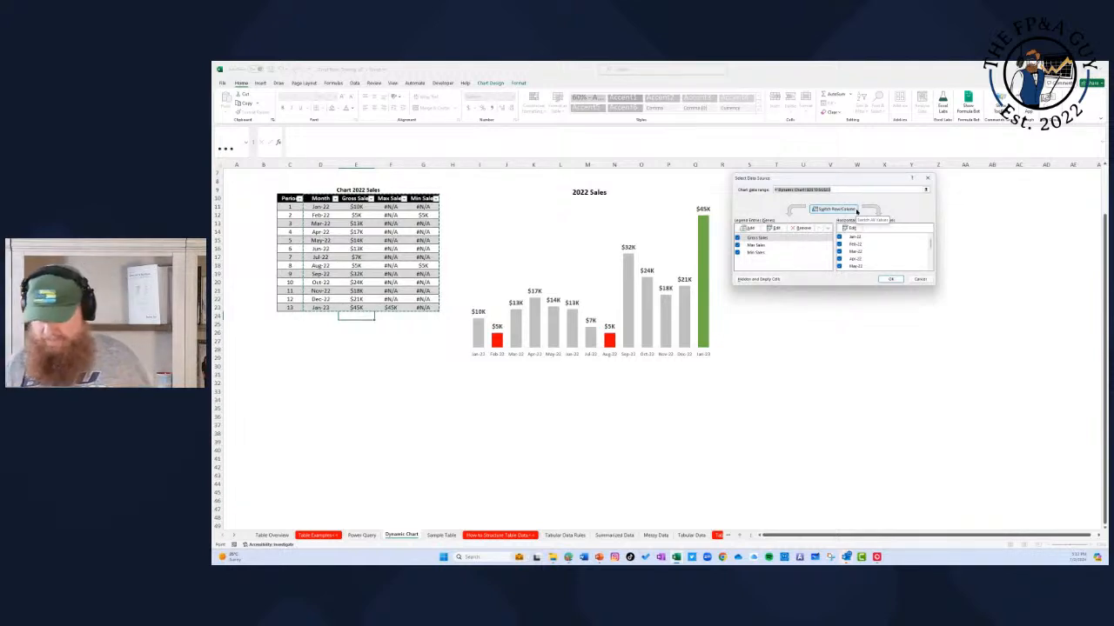
pyautogui.click(920, 279)
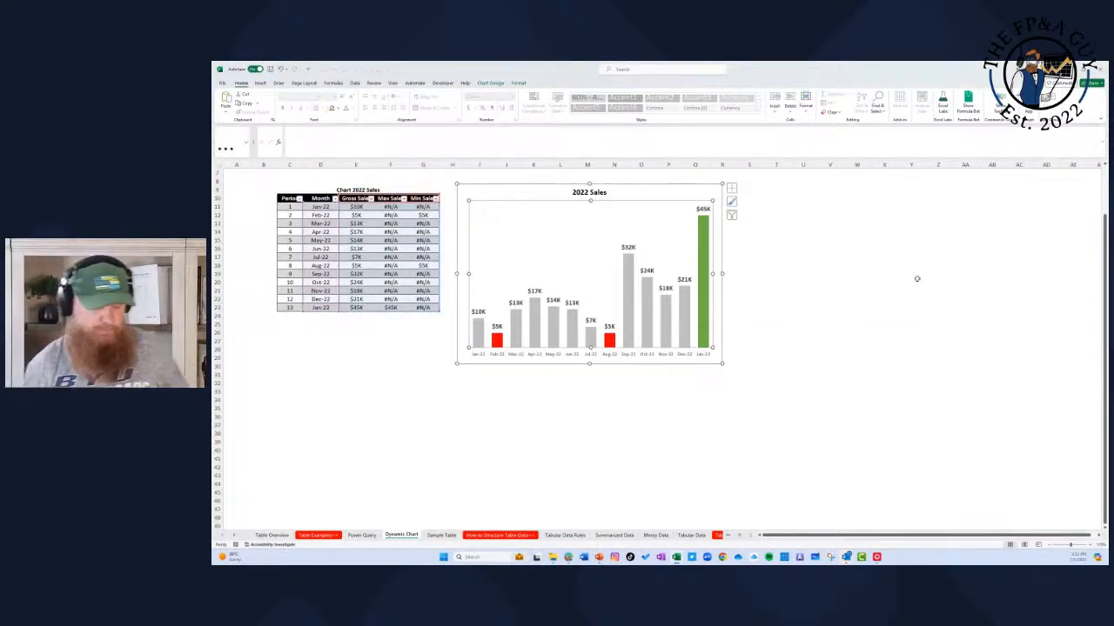
# Step: Go to the Tabular Data Rules sheet and examine the single-row column headers of the example table under the rules list
pyautogui.click(448, 535)
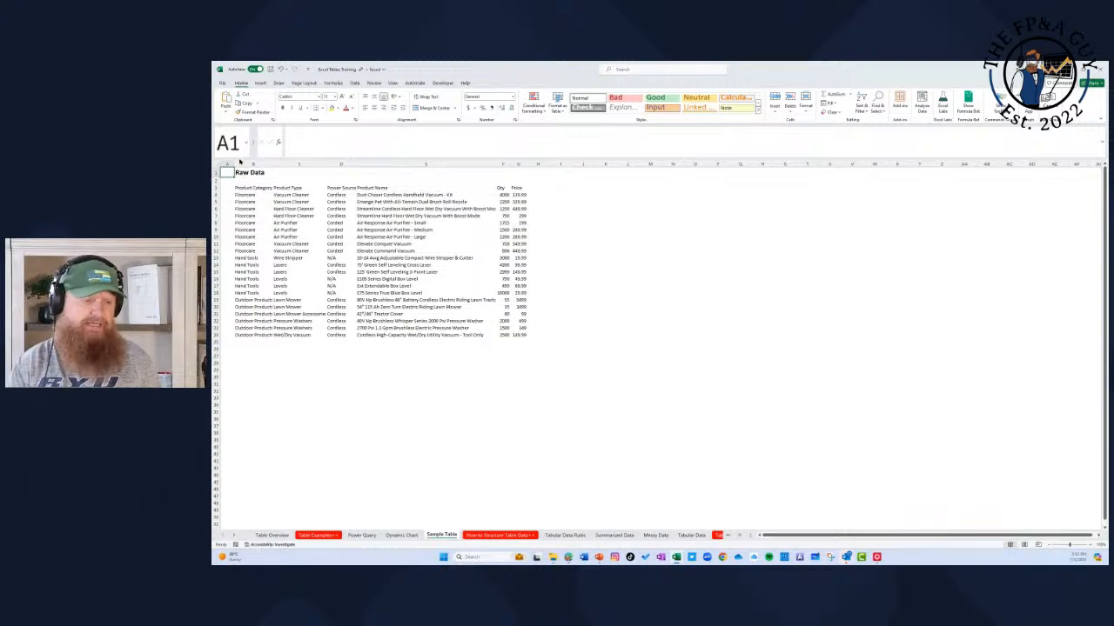
pyautogui.click(574, 535)
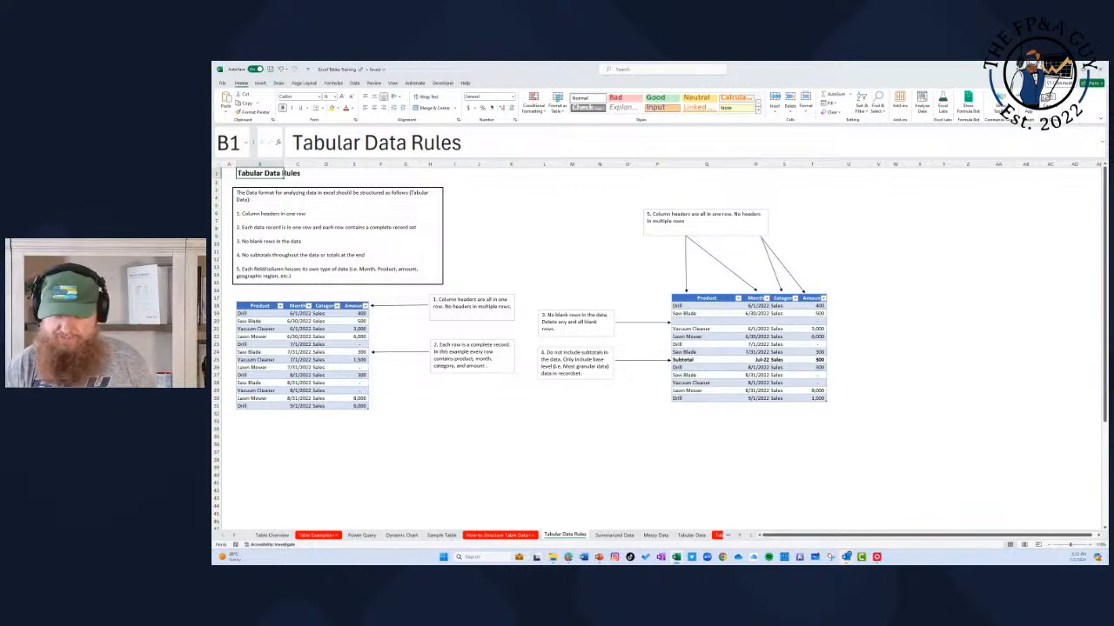
pyautogui.click(1098, 545)
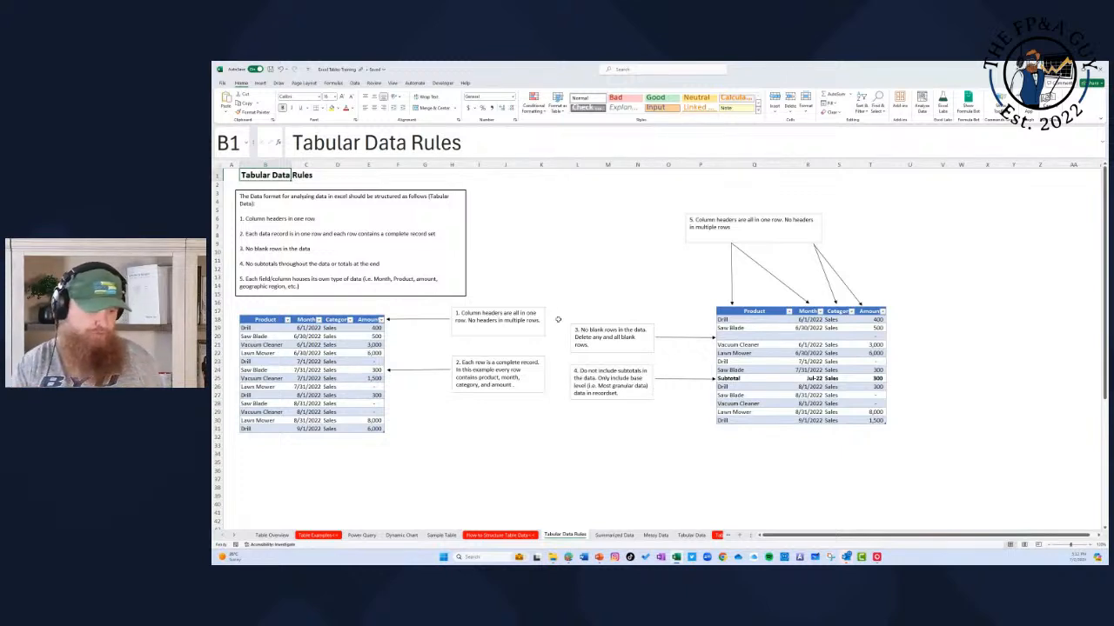
pyautogui.moveTo(264, 320); pyautogui.dragTo(368, 319)
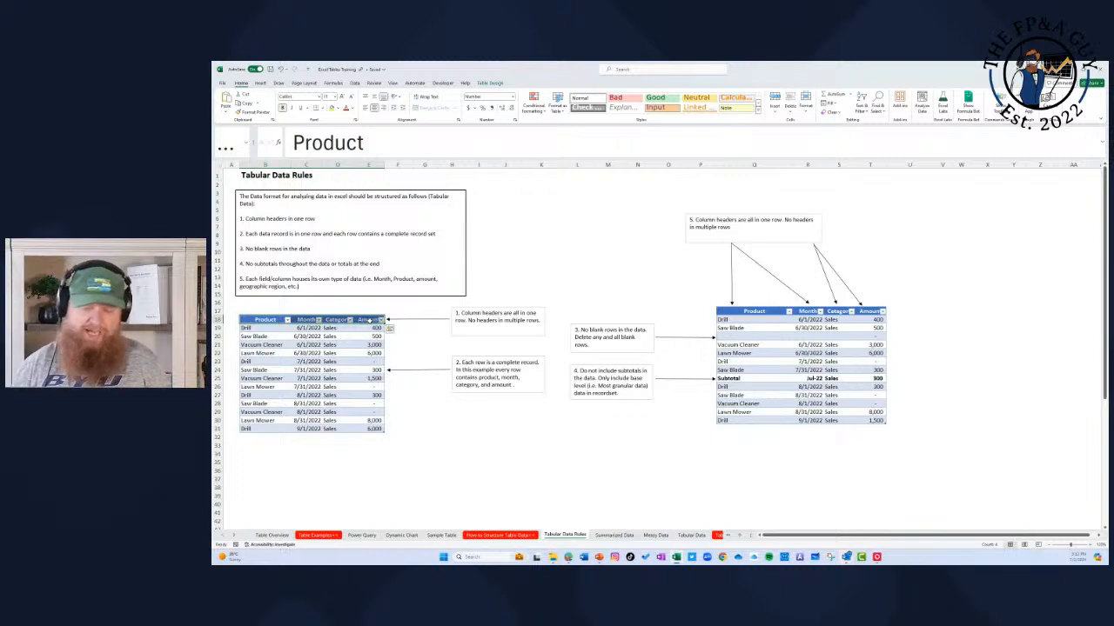
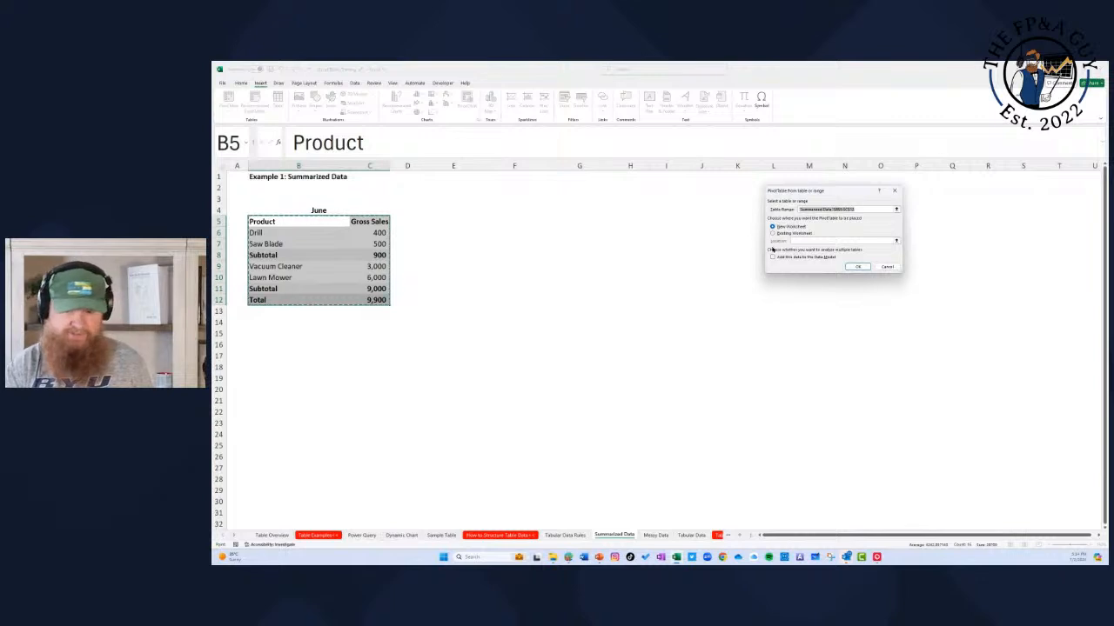
# Step: Place the summarized data's PivotTable at F5 of the existing worksheet, with Product as rows and Gross Sales as summed values
pyautogui.click(776, 234)
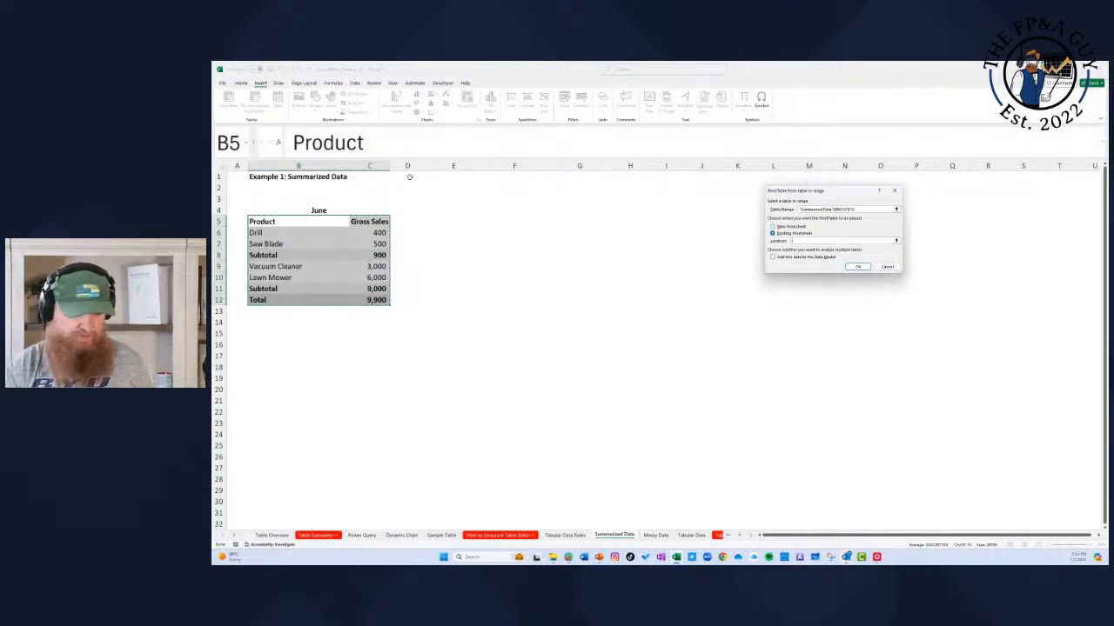
pyautogui.click(502, 207)
pyautogui.click(498, 221)
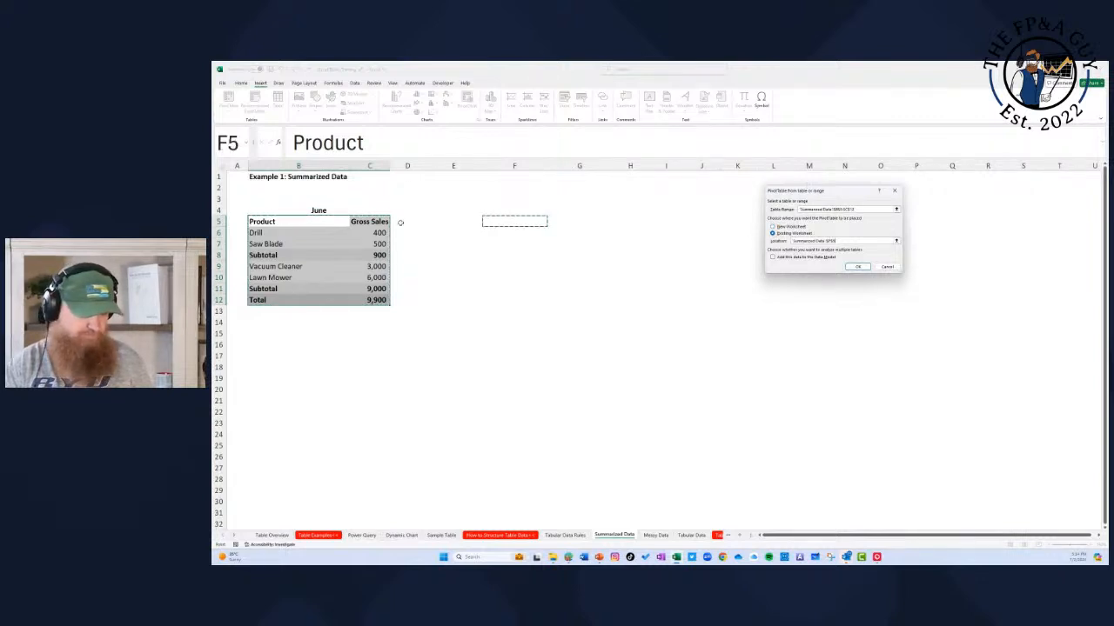
pyautogui.click(857, 267)
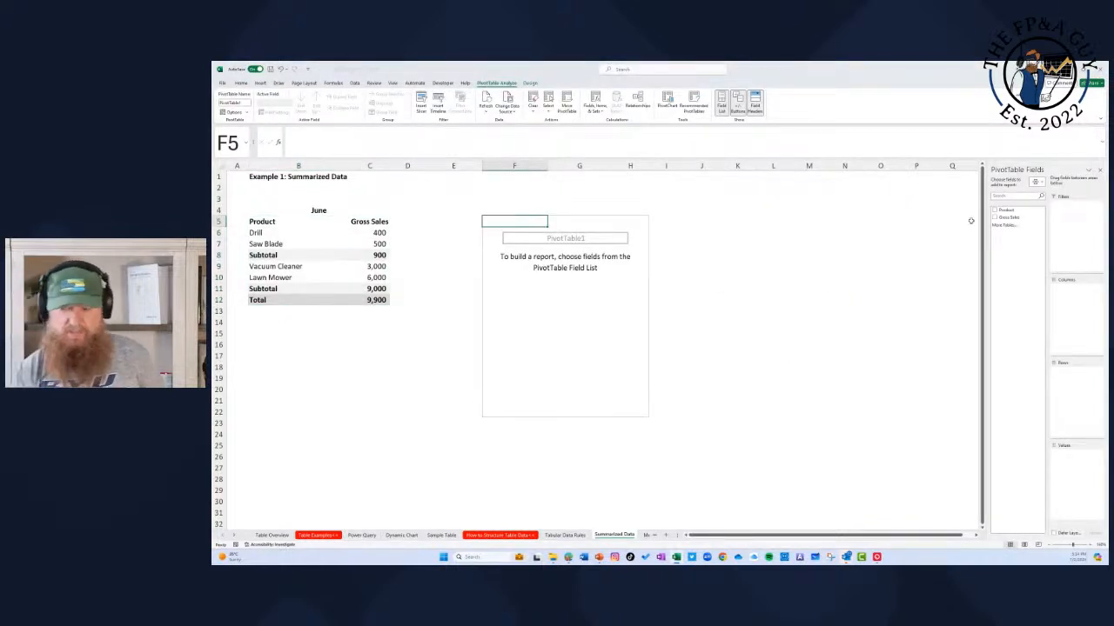
pyautogui.moveTo(1015, 216); pyautogui.dragTo(1058, 464)
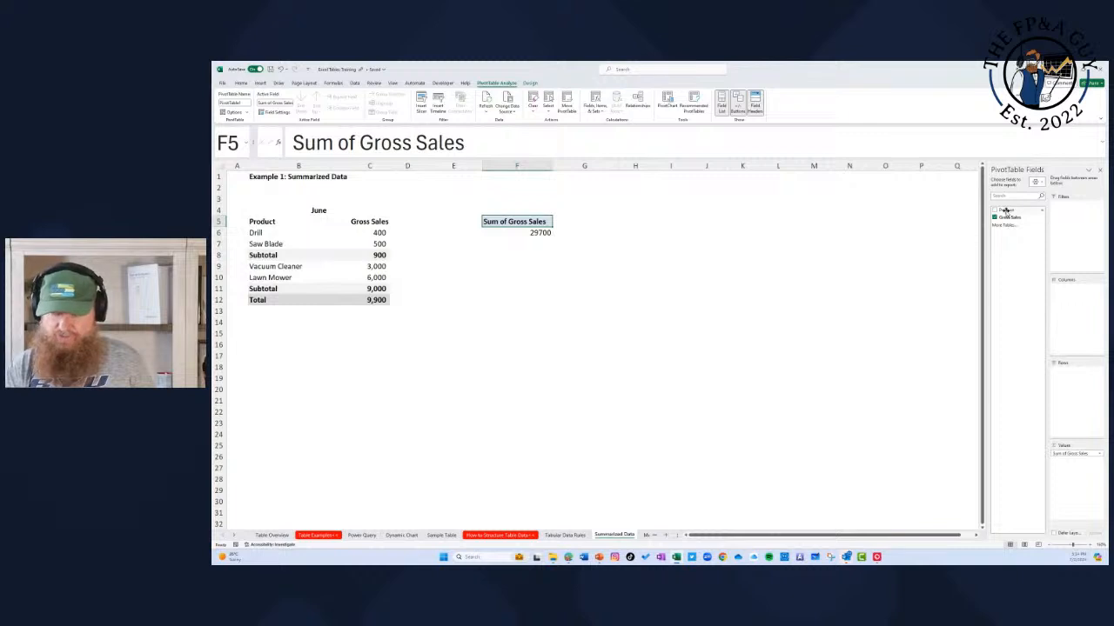
pyautogui.moveTo(1005, 210); pyautogui.dragTo(1066, 378)
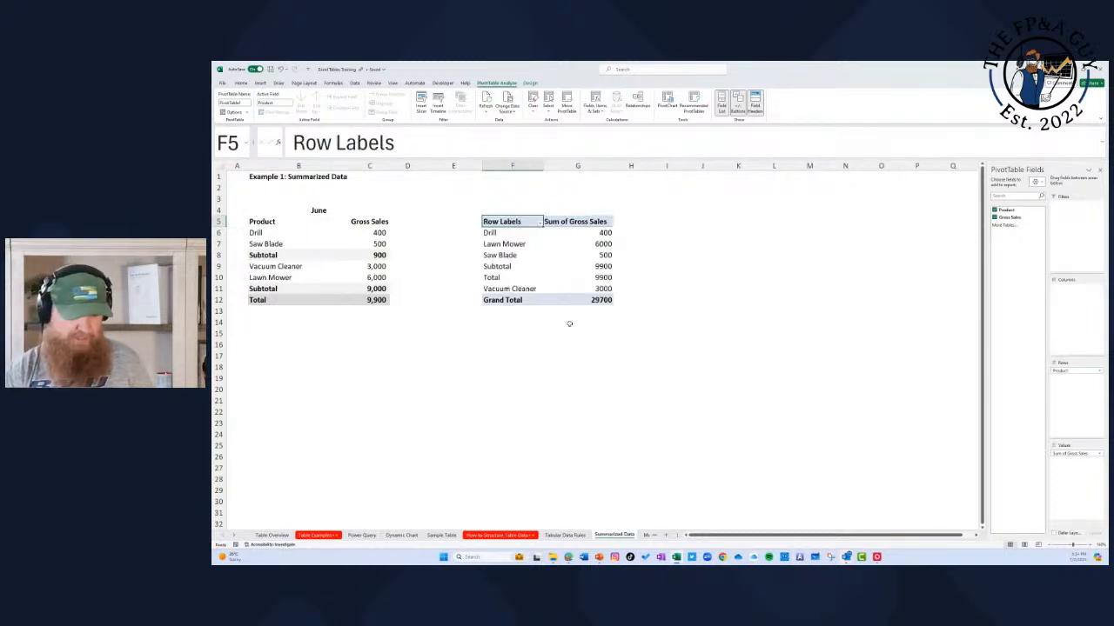
# Step: Filter the PivotTable's row labels to exclude the Subtotal and Total items
pyautogui.moveTo(505, 270); pyautogui.dragTo(507, 278)
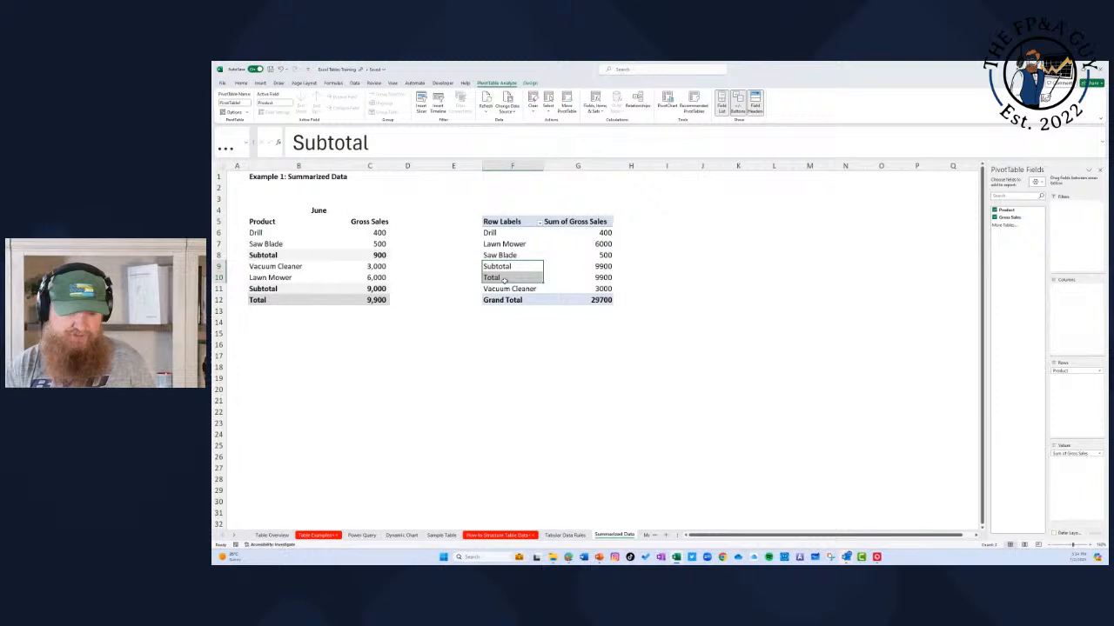
pyautogui.click(538, 222)
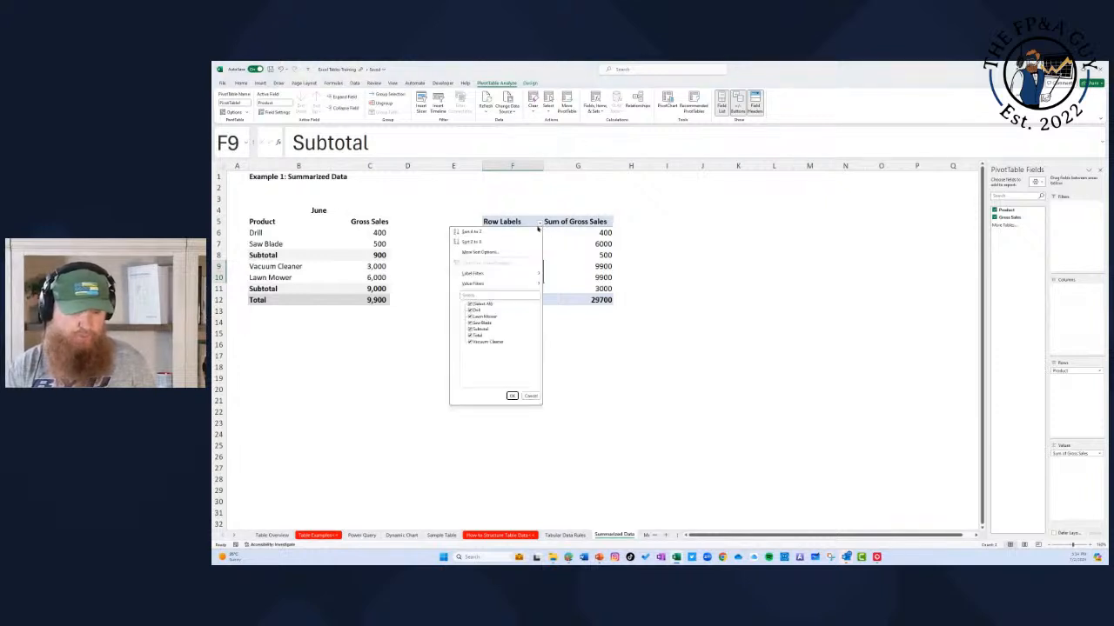
pyautogui.click(471, 329)
pyautogui.click(471, 335)
pyautogui.click(511, 396)
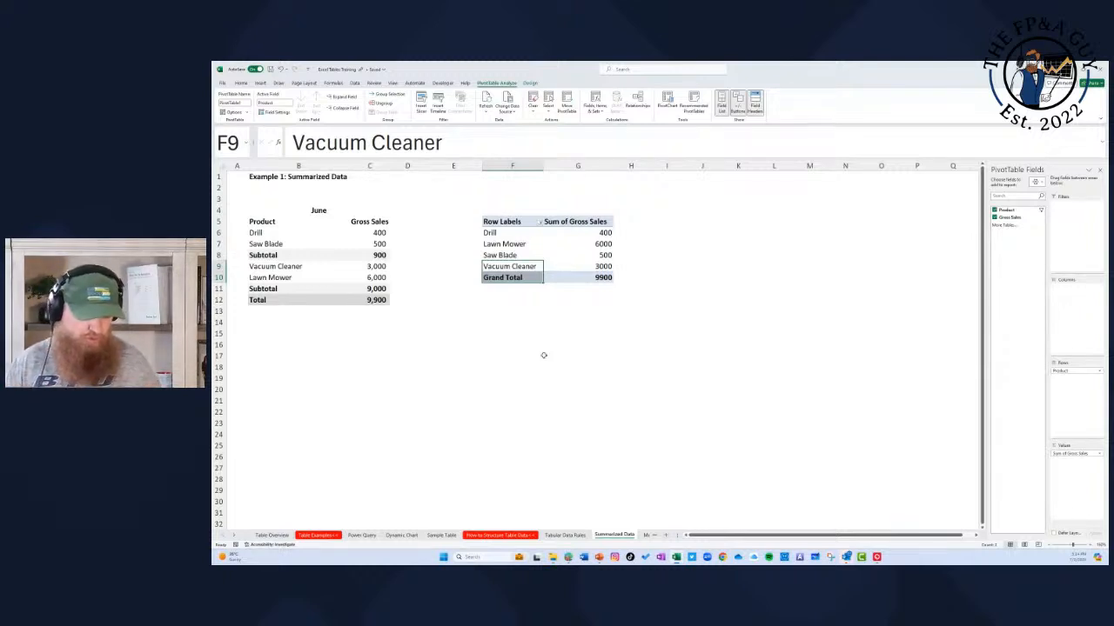
# Step: On the Messy Data sheet, enter 0 in the blank August cell for Vacuum Cleaner
pyautogui.click(235, 535)
pyautogui.click(235, 535)
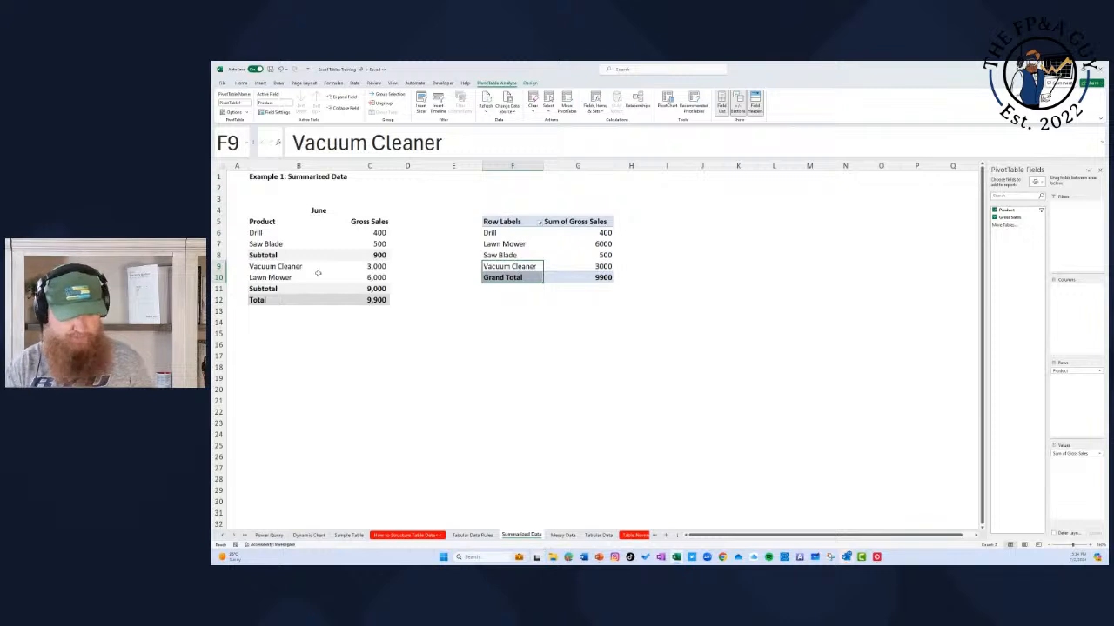
pyautogui.click(566, 535)
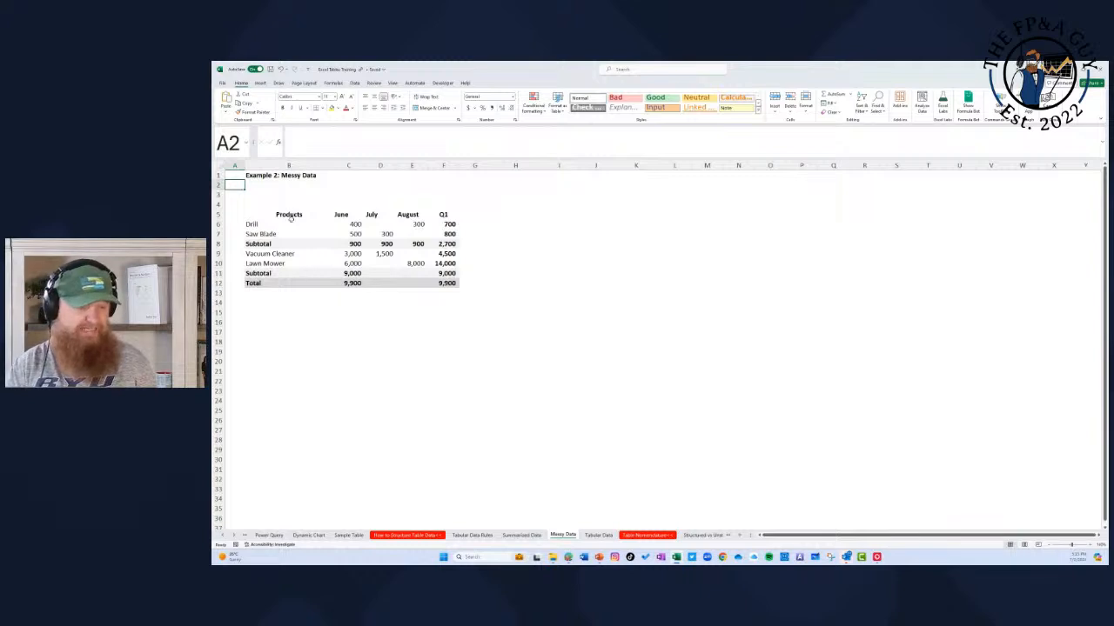
pyautogui.click(385, 225)
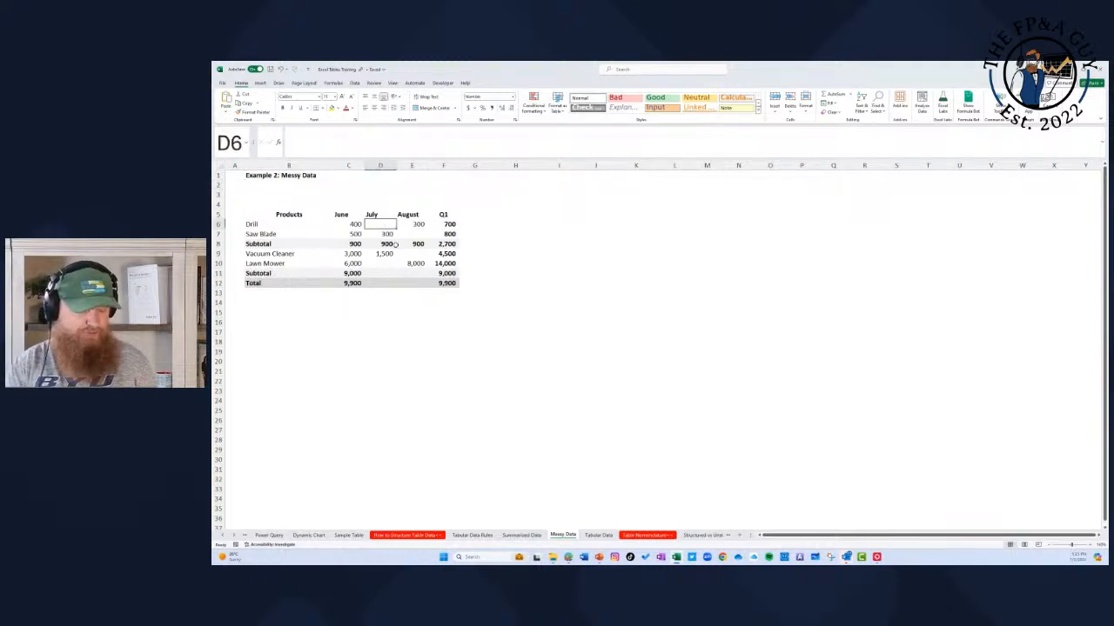
pyautogui.click(413, 254)
pyautogui.write('0')
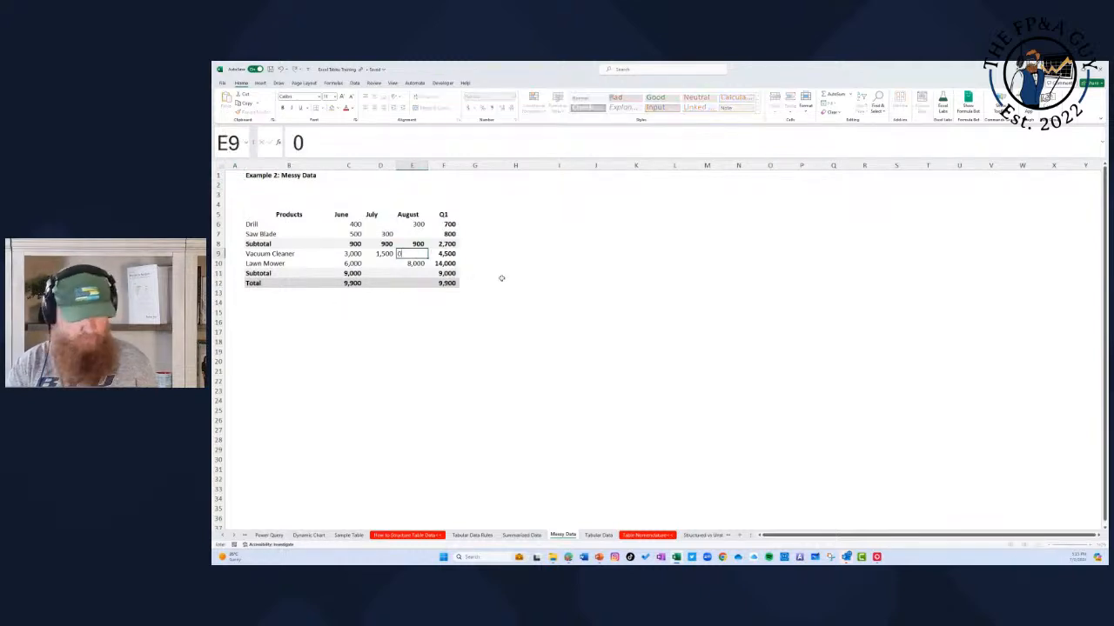
pyautogui.press('Return')
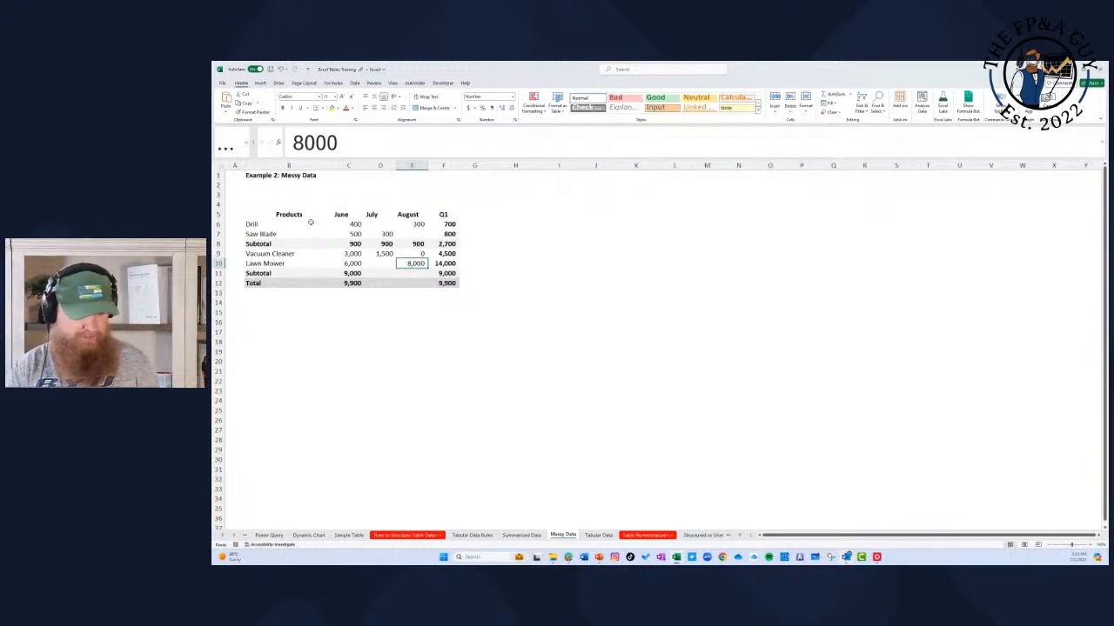
# Step: Insert a PivotTable from the messy product table, including its Q1 column and Total row, at cell I5 of the existing worksheet
pyautogui.moveTo(337, 217); pyautogui.dragTo(446, 217)
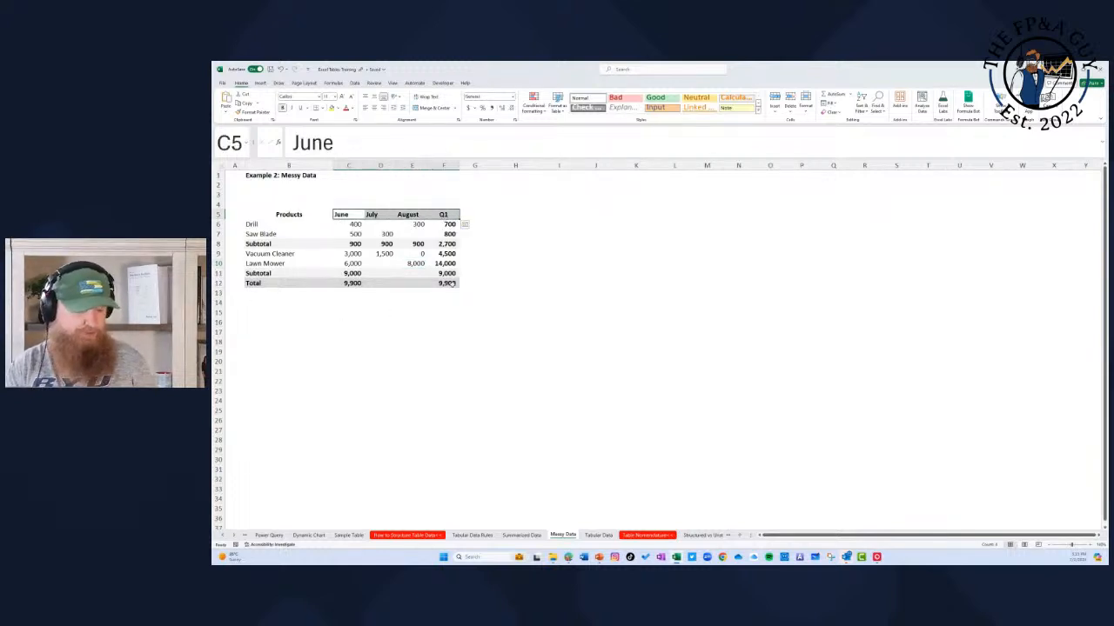
pyautogui.click(451, 283)
pyautogui.moveTo(450, 283); pyautogui.dragTo(276, 213)
pyautogui.click(260, 83)
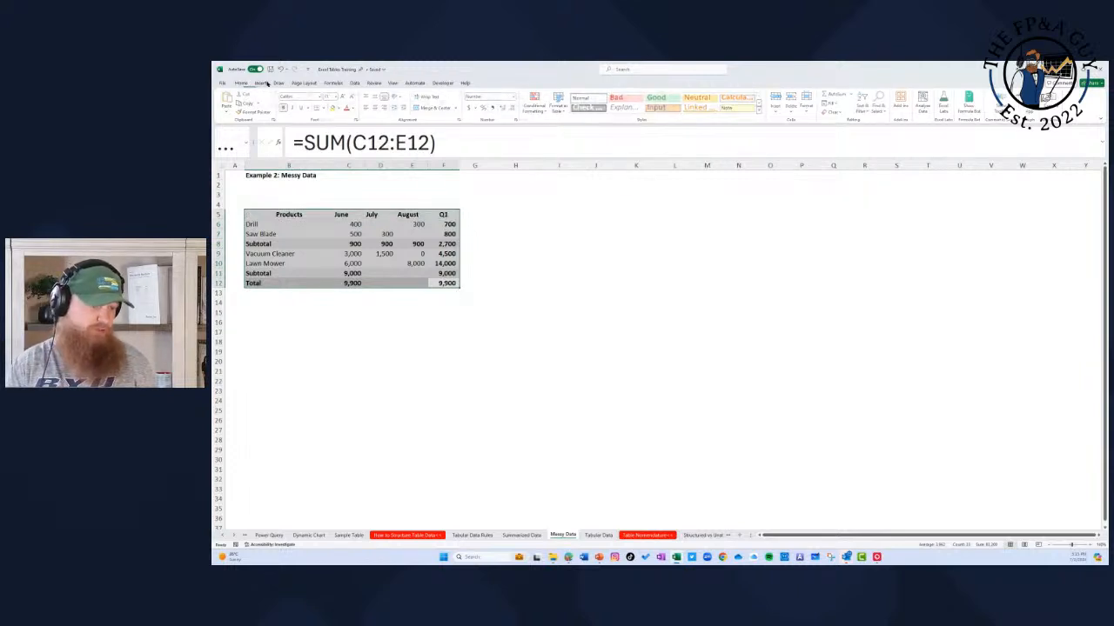
pyautogui.click(232, 110)
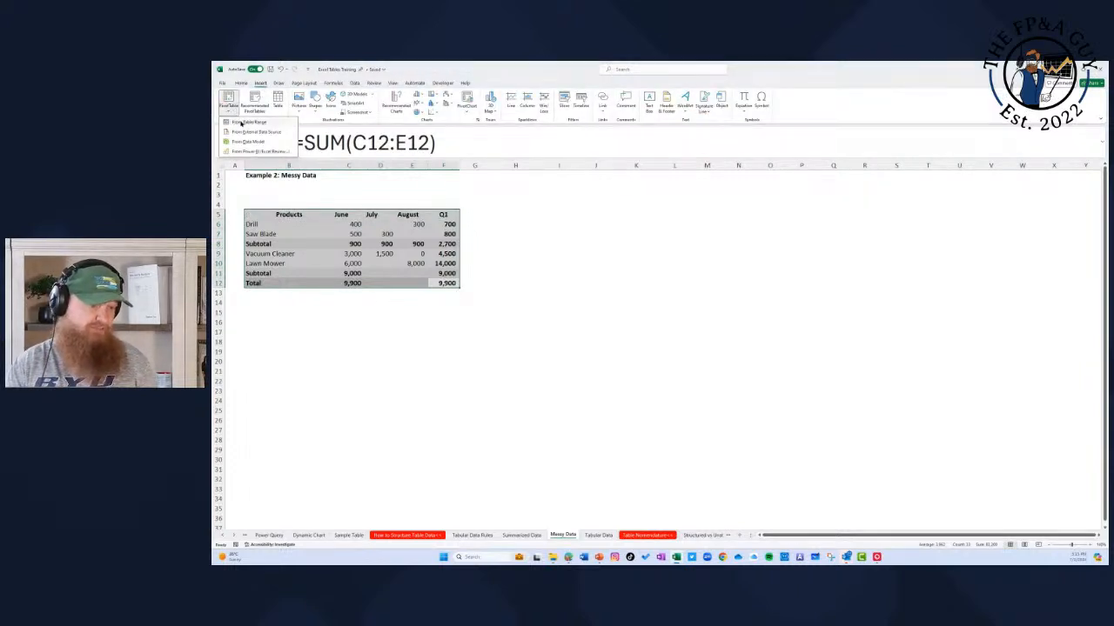
pyautogui.click(247, 122)
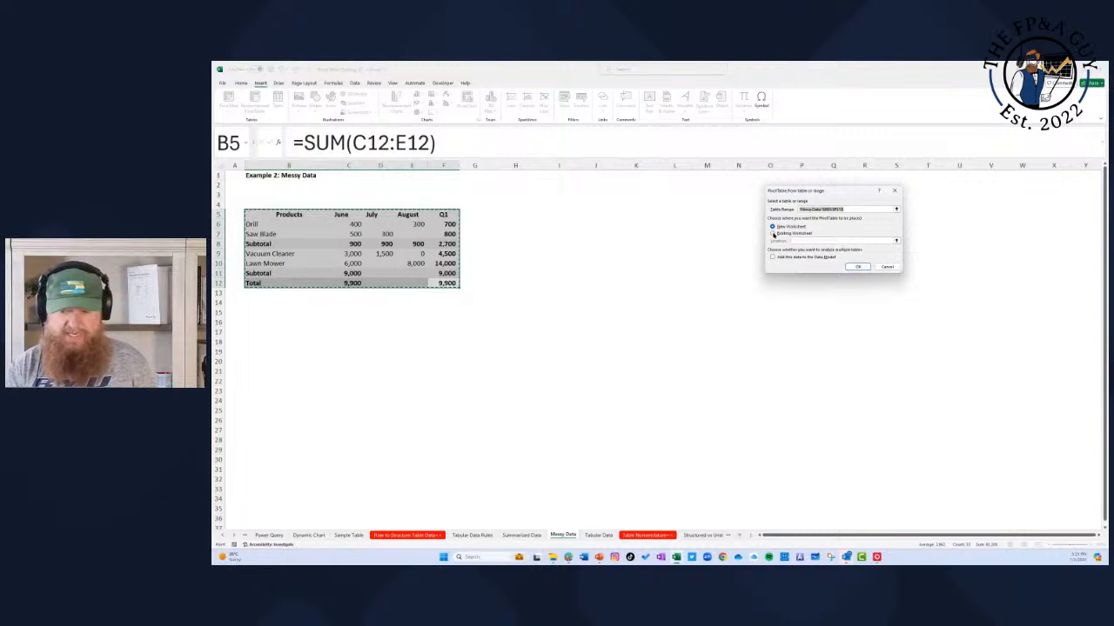
pyautogui.click(772, 233)
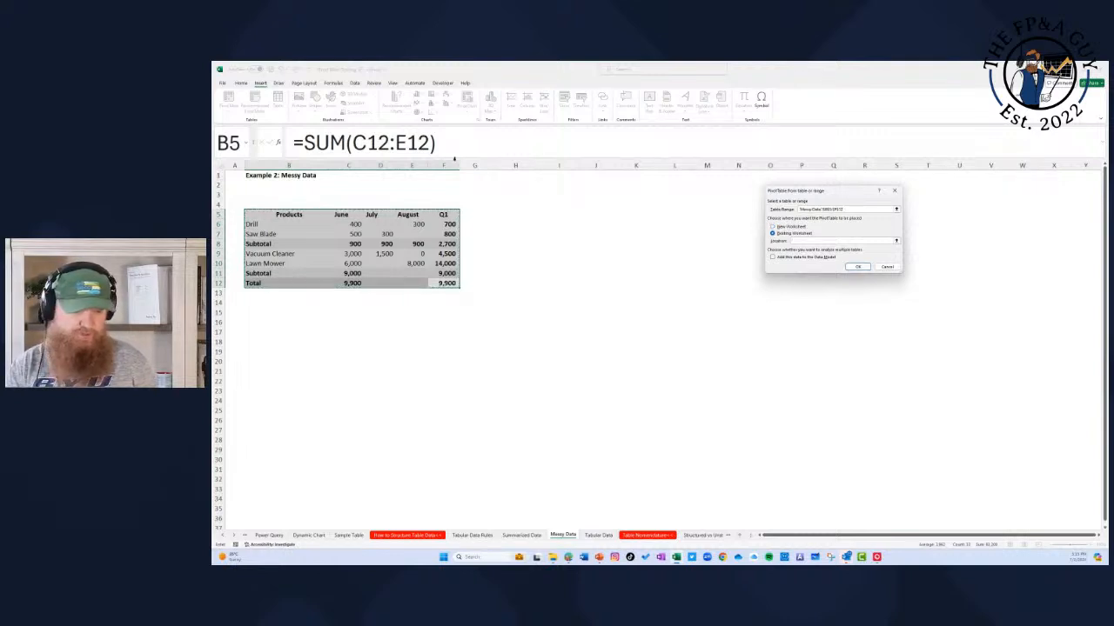
pyautogui.click(554, 215)
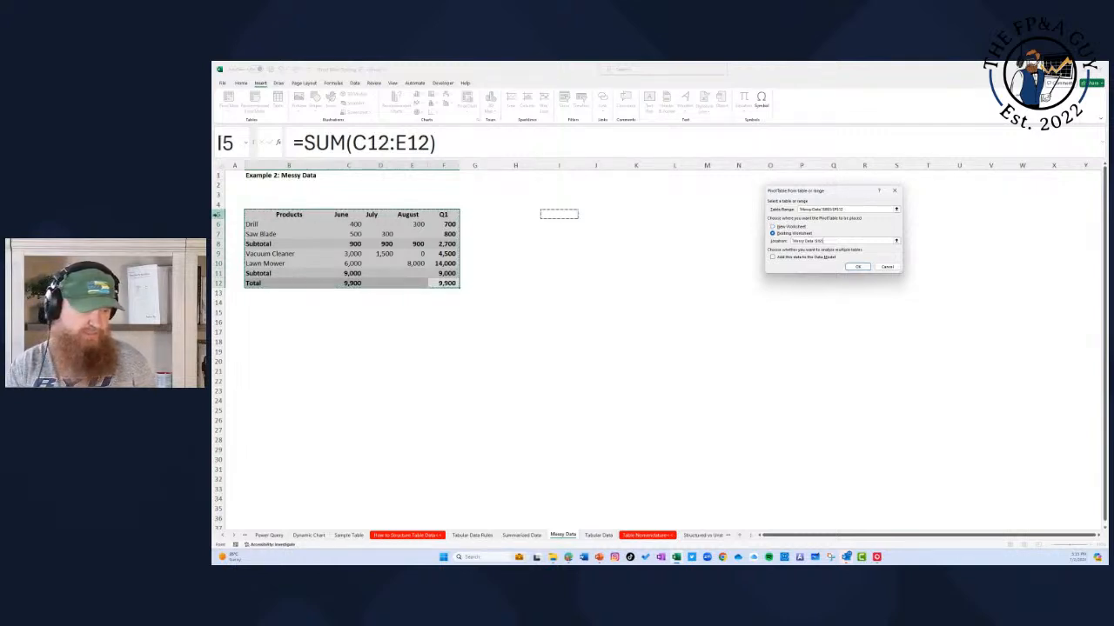
pyautogui.click(857, 266)
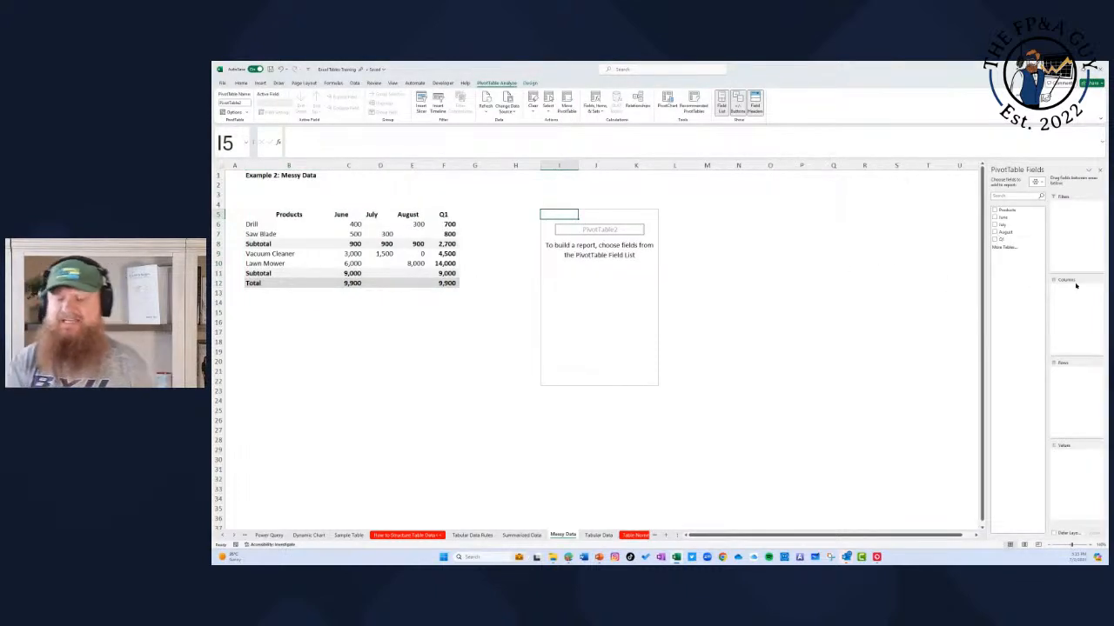
# Step: Add Products as the rows of the new PivotTable and filter out the Subtotal and Total items
pyautogui.moveTo(1020, 213); pyautogui.dragTo(1066, 388)
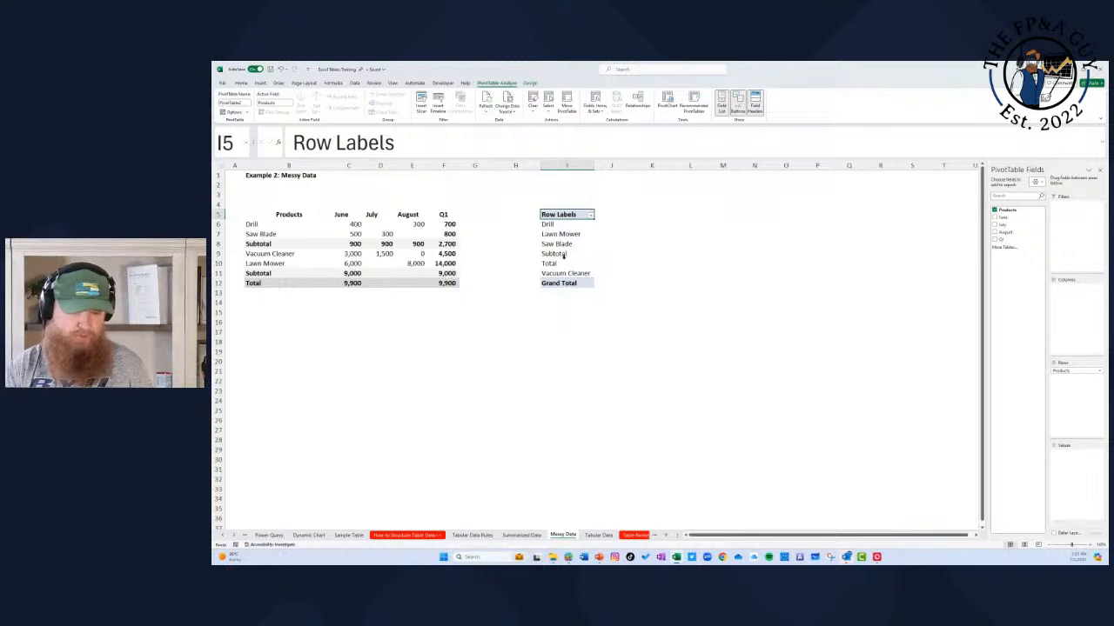
pyautogui.moveTo(562, 253); pyautogui.dragTo(562, 264)
pyautogui.click(595, 214)
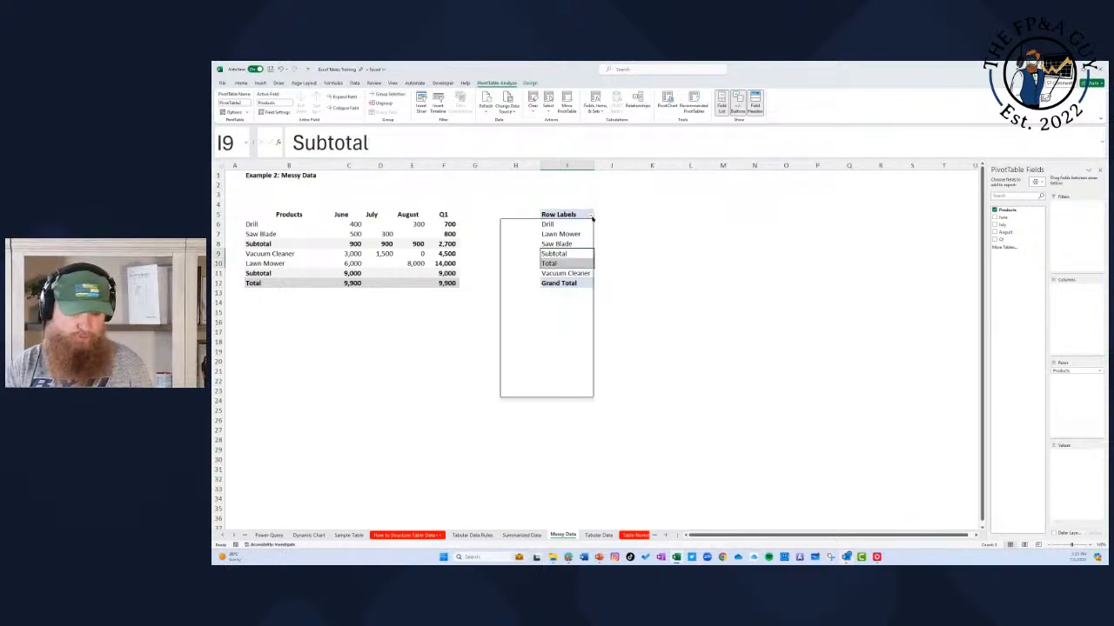
pyautogui.click(521, 322)
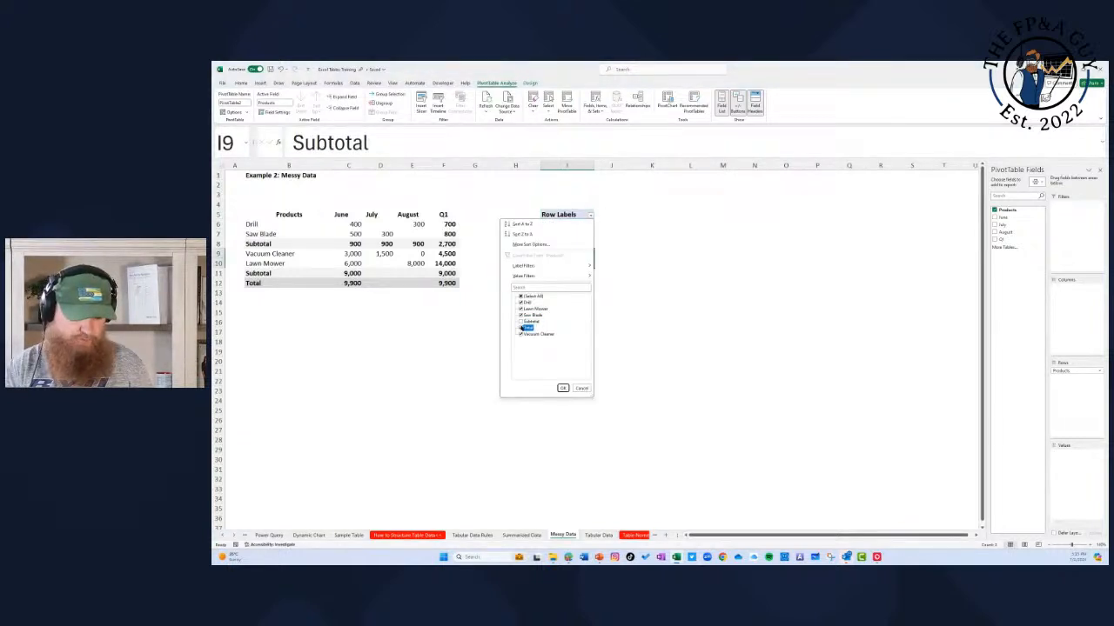
pyautogui.click(562, 388)
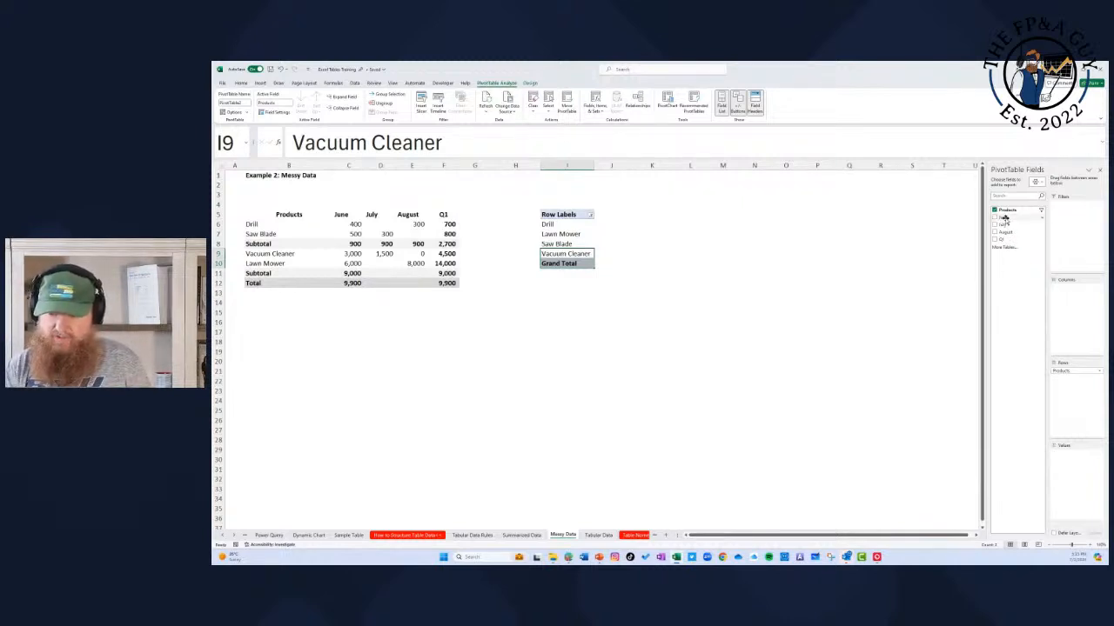
# Step: Add June, July and August as summed values in the Messy Data PivotTable
pyautogui.moveTo(1004, 219); pyautogui.dragTo(1072, 466)
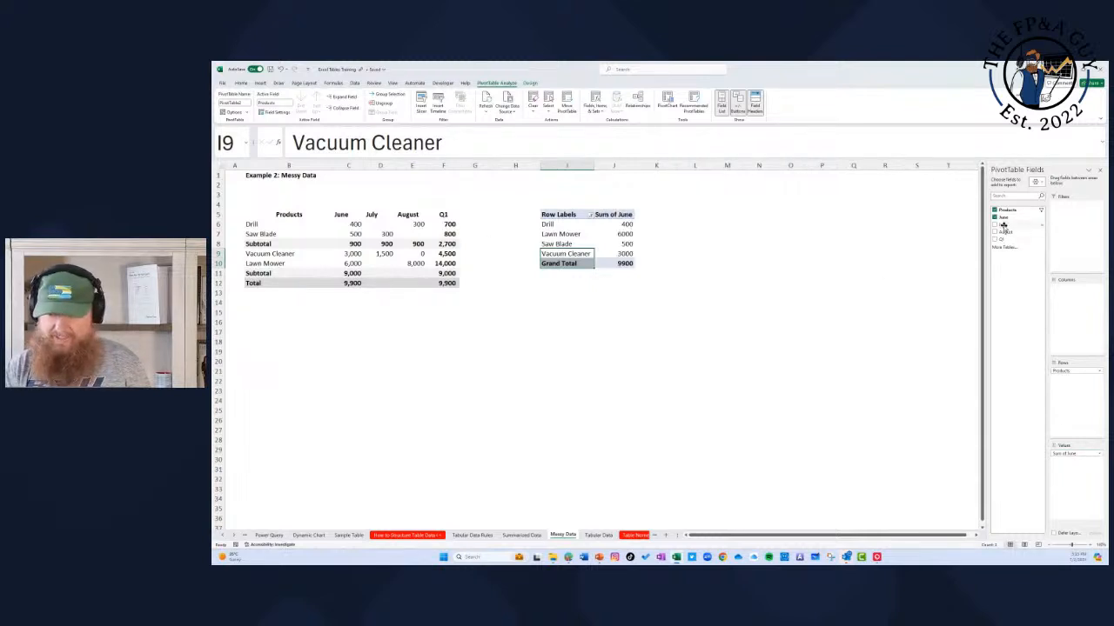
pyautogui.moveTo(1004, 225); pyautogui.dragTo(1061, 470)
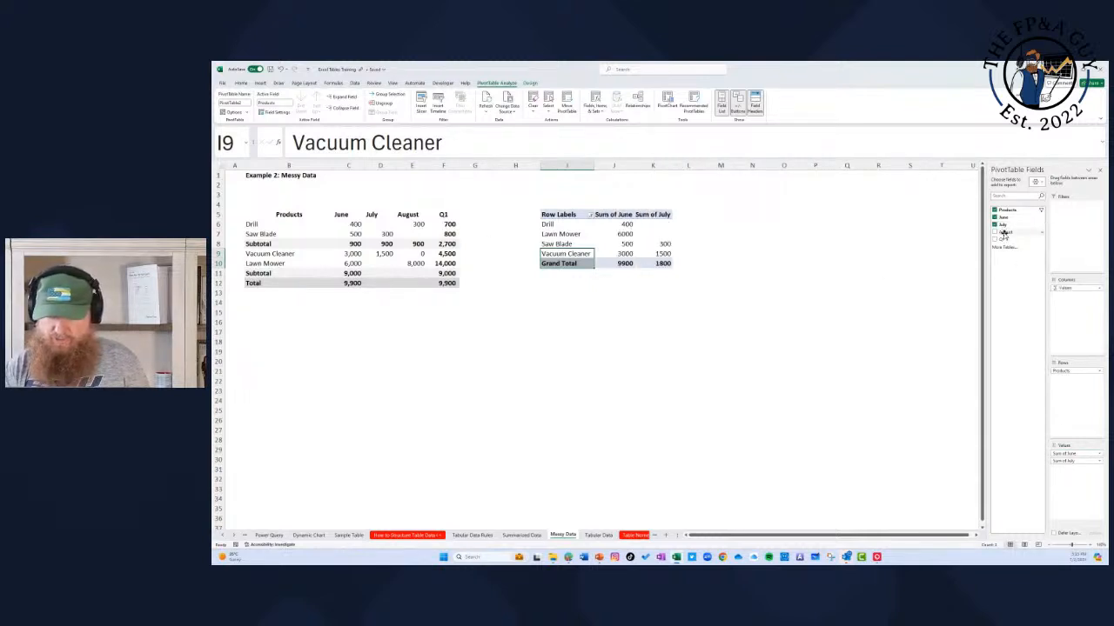
pyautogui.moveTo(1004, 235); pyautogui.dragTo(1076, 461)
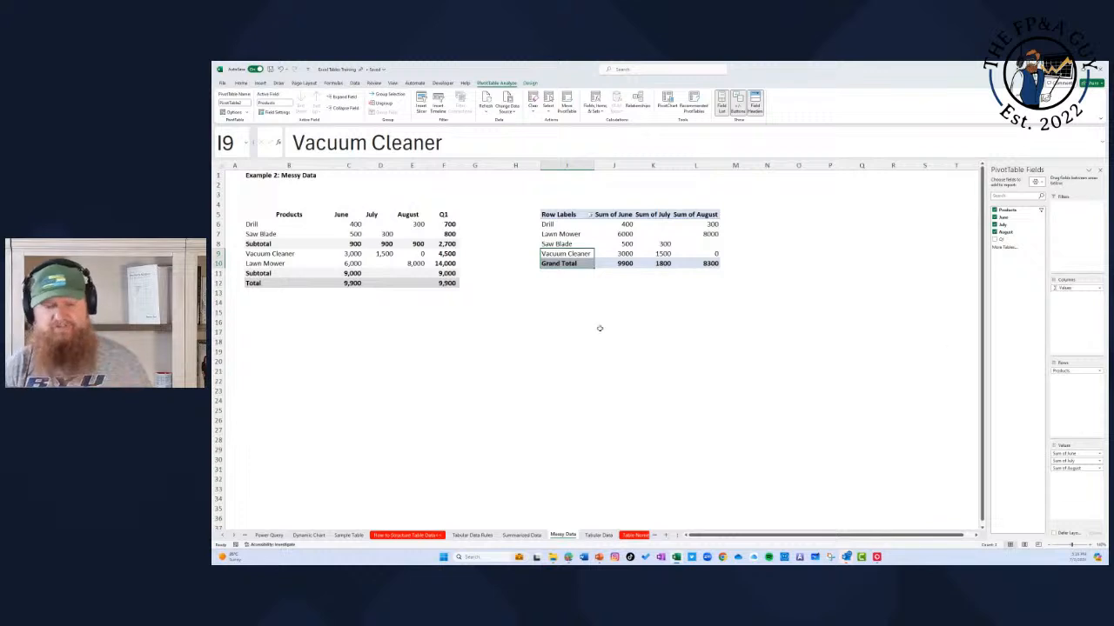
# Step: Compare the PivotTable's separate month value headings with the month headers of the messy source table
pyautogui.moveTo(632, 216); pyautogui.dragTo(705, 217)
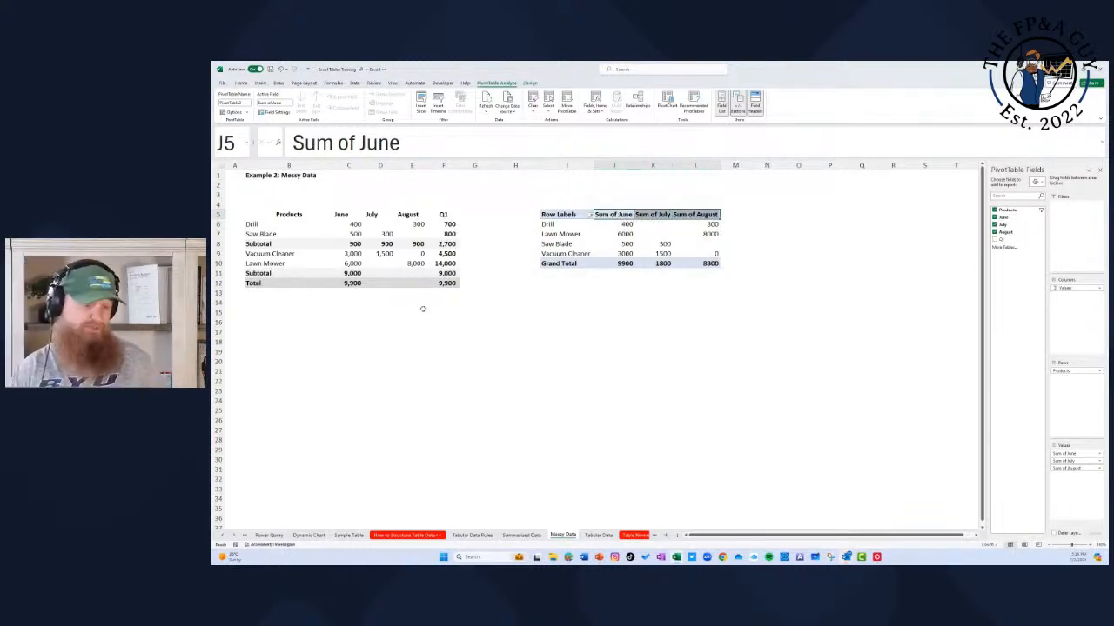
pyautogui.moveTo(336, 217); pyautogui.dragTo(425, 214)
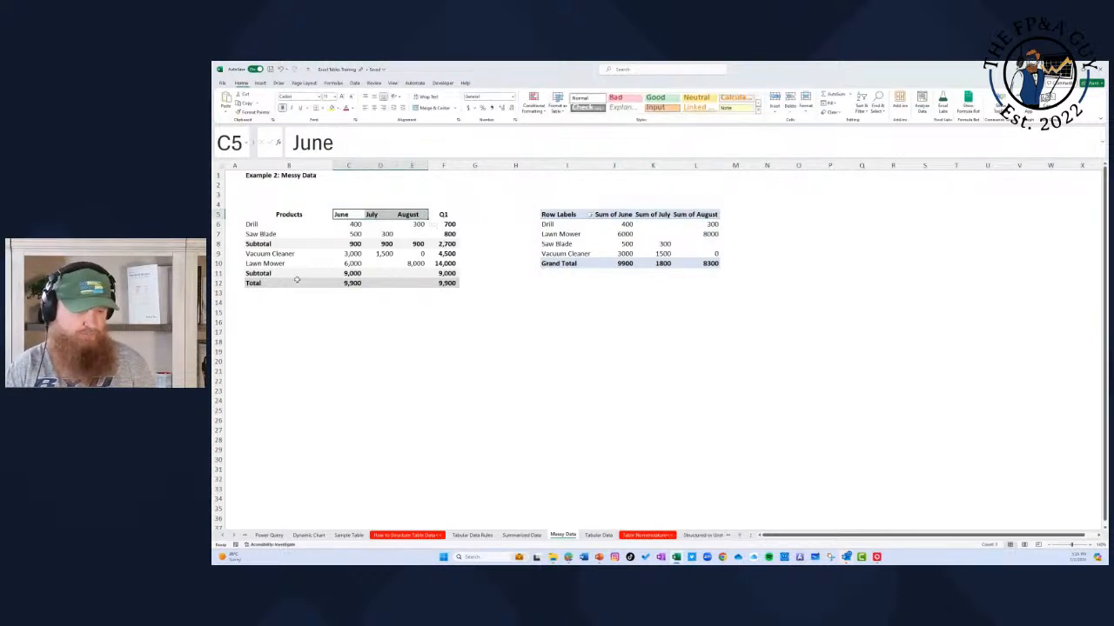
pyautogui.click(619, 321)
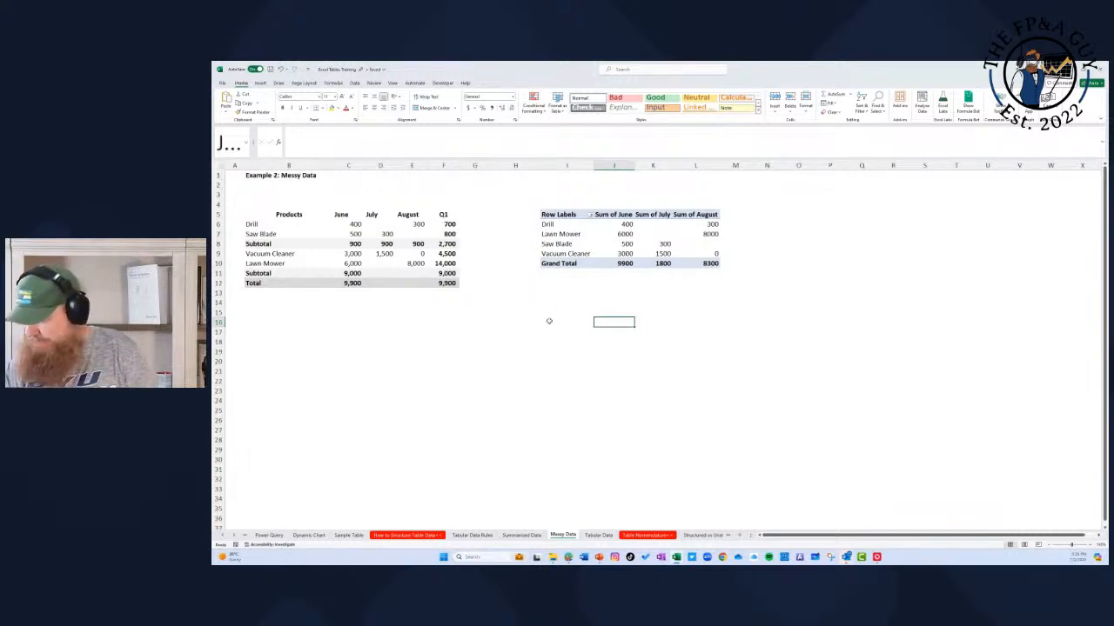
# Step: Insert a PivotTable from the product table on the Tabular Data sheet, placing it at cell H4 of the existing worksheet
pyautogui.click(599, 535)
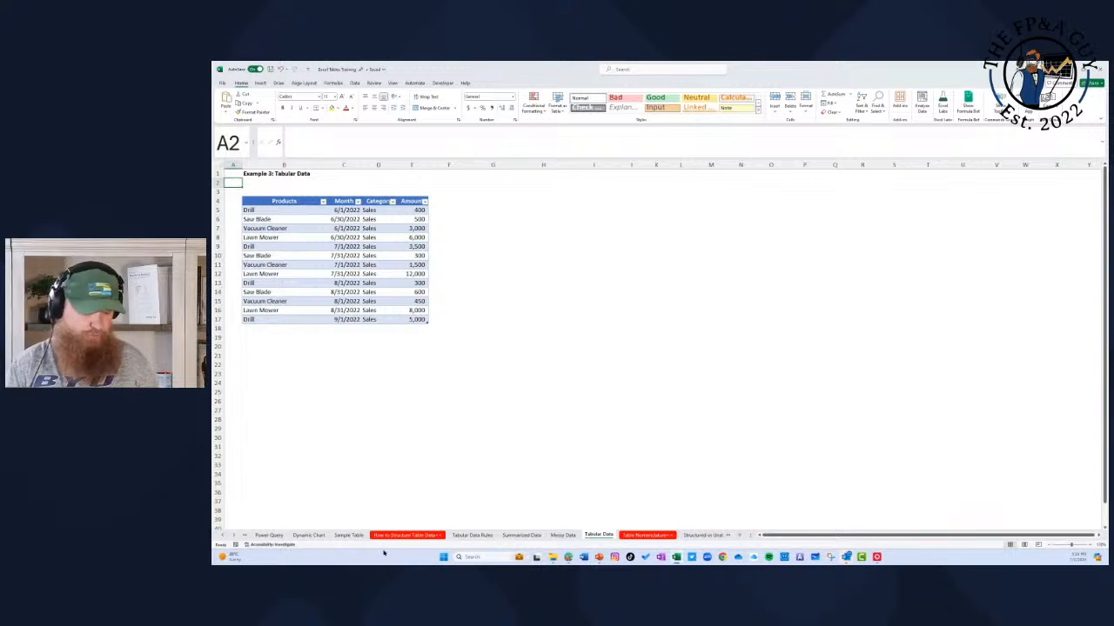
pyautogui.click(472, 535)
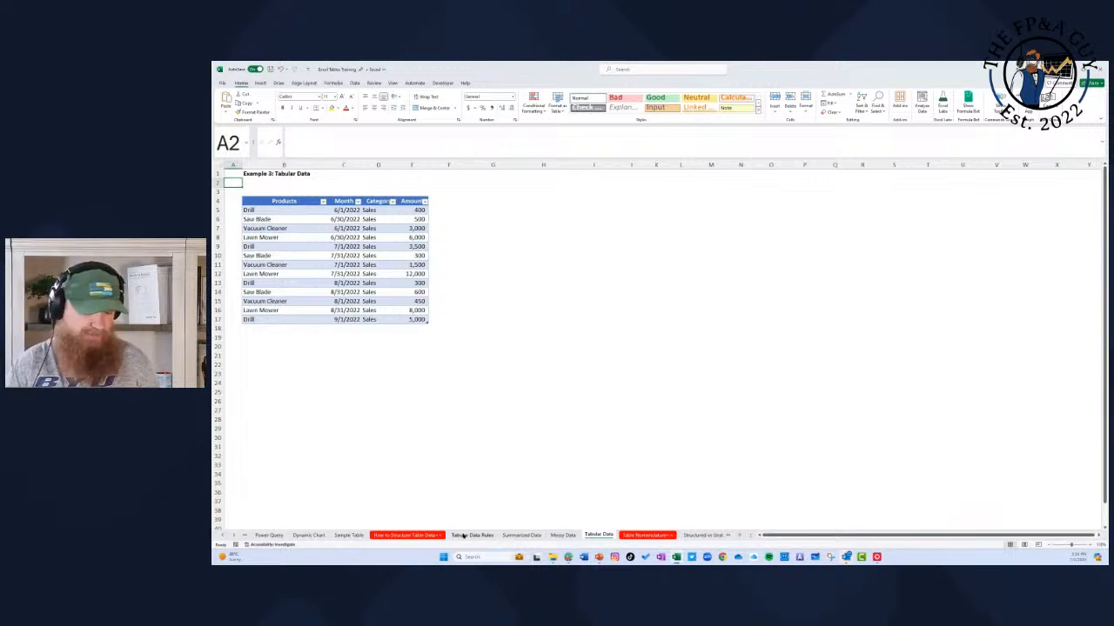
pyautogui.click(598, 535)
pyautogui.moveTo(280, 200); pyautogui.dragTo(418, 319)
pyautogui.click(260, 83)
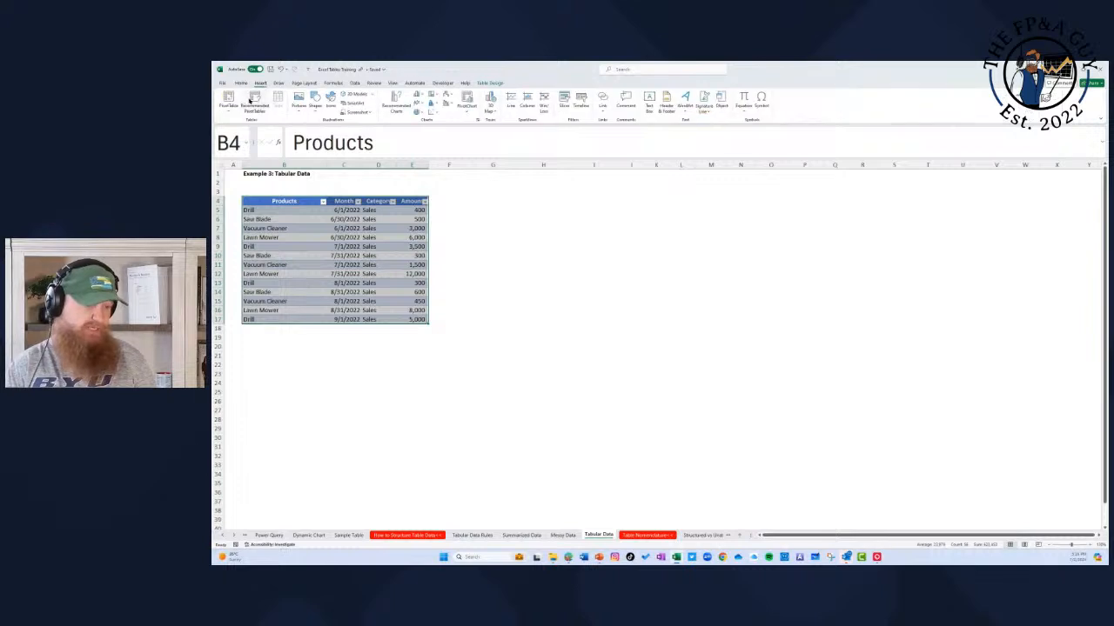
pyautogui.click(228, 103)
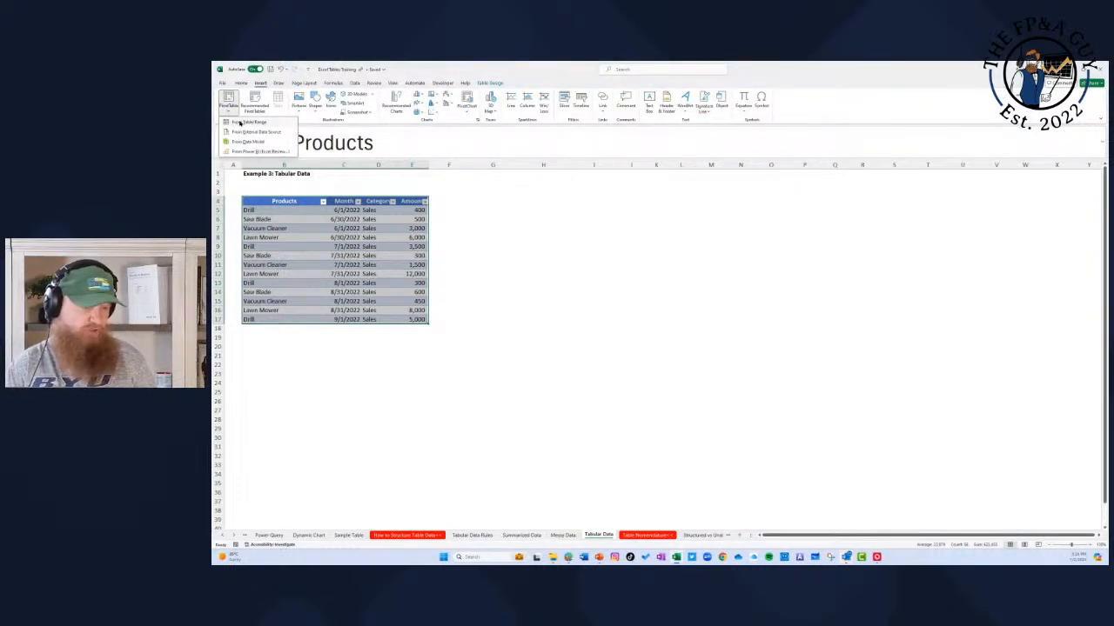
pyautogui.click(240, 122)
pyautogui.click(777, 234)
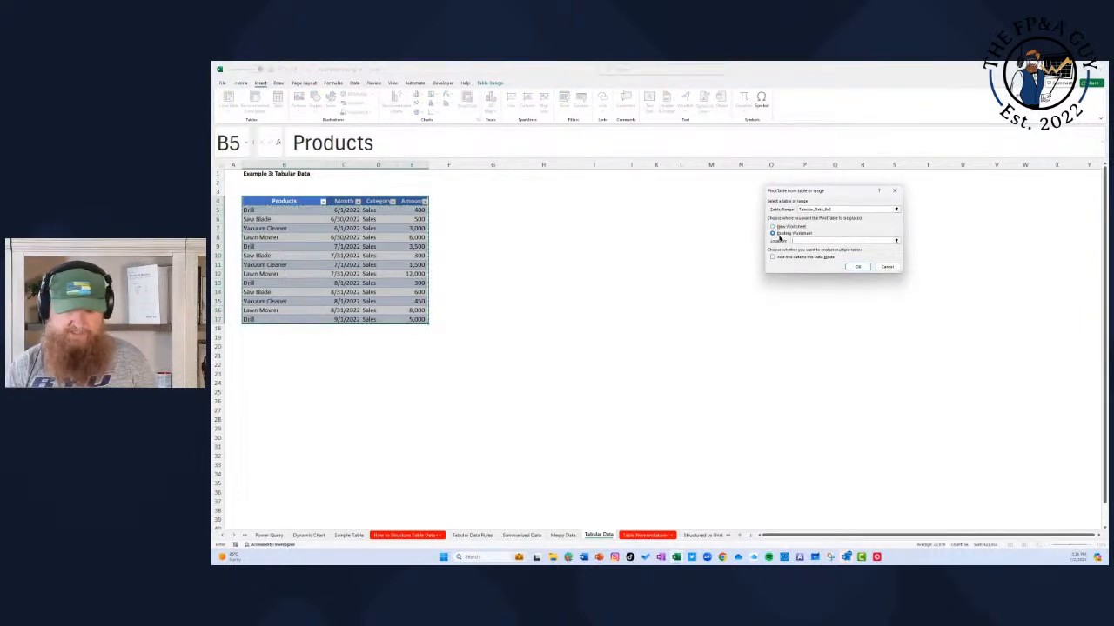
pyautogui.click(894, 240)
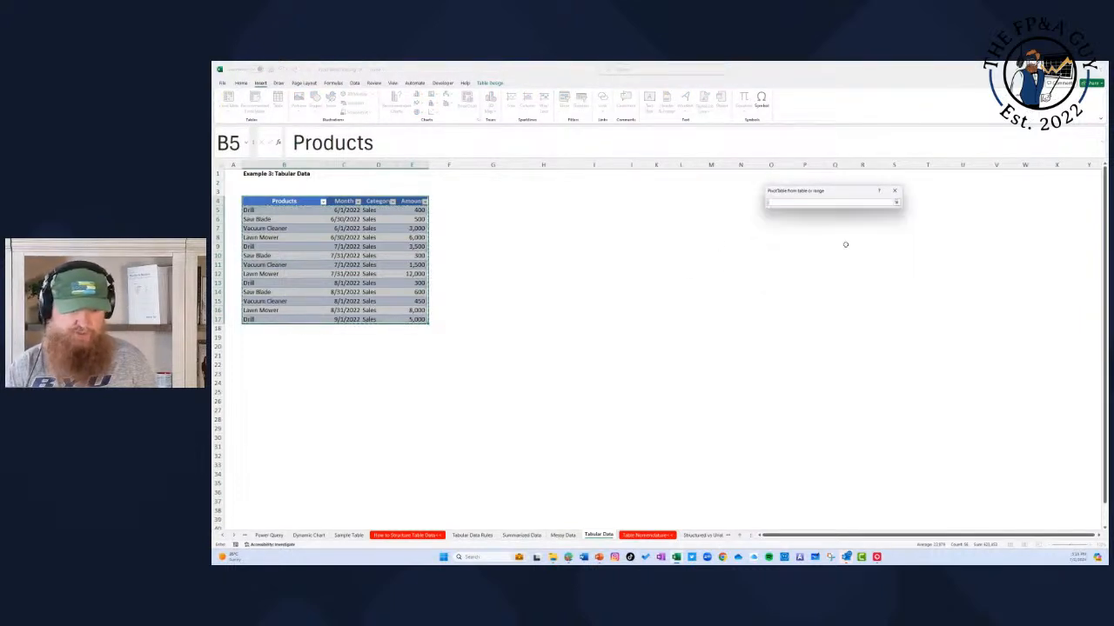
pyautogui.click(535, 201)
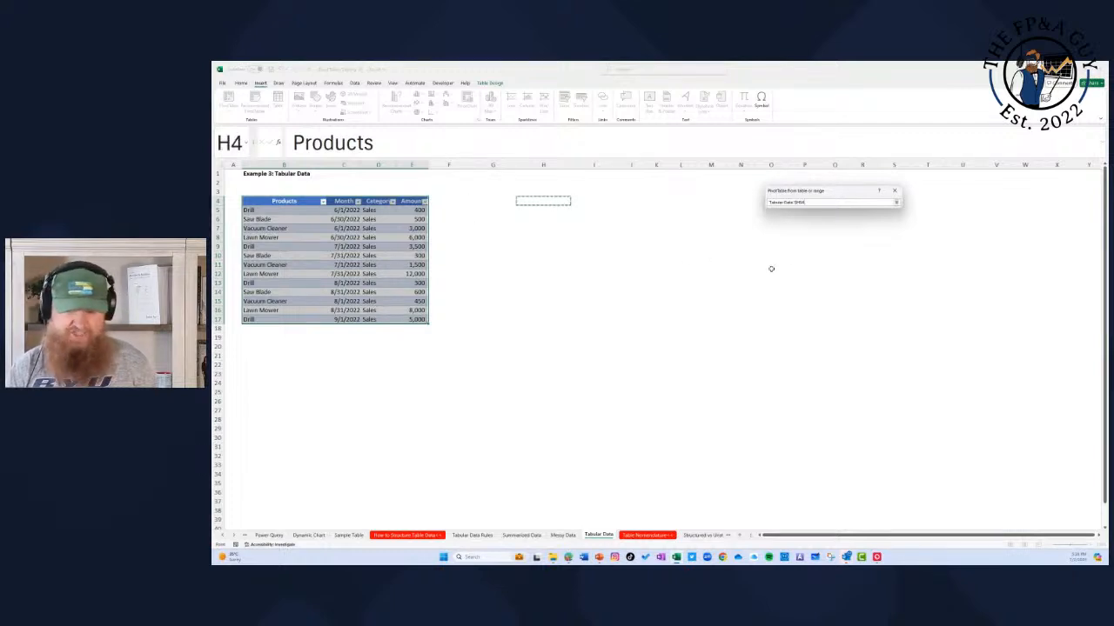
pyautogui.click(895, 203)
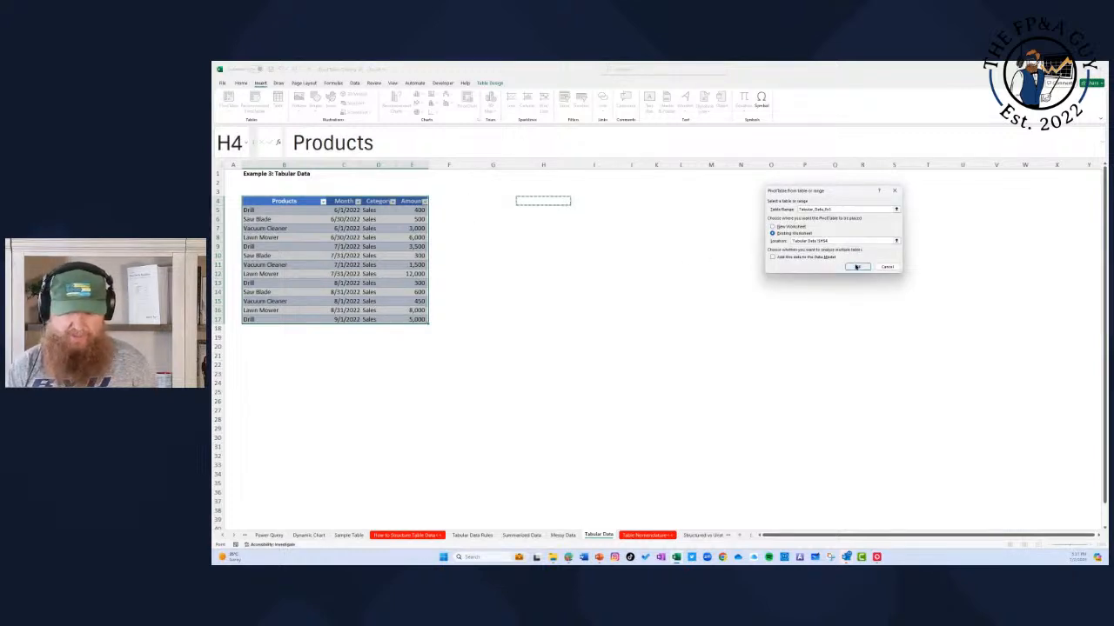
pyautogui.click(853, 264)
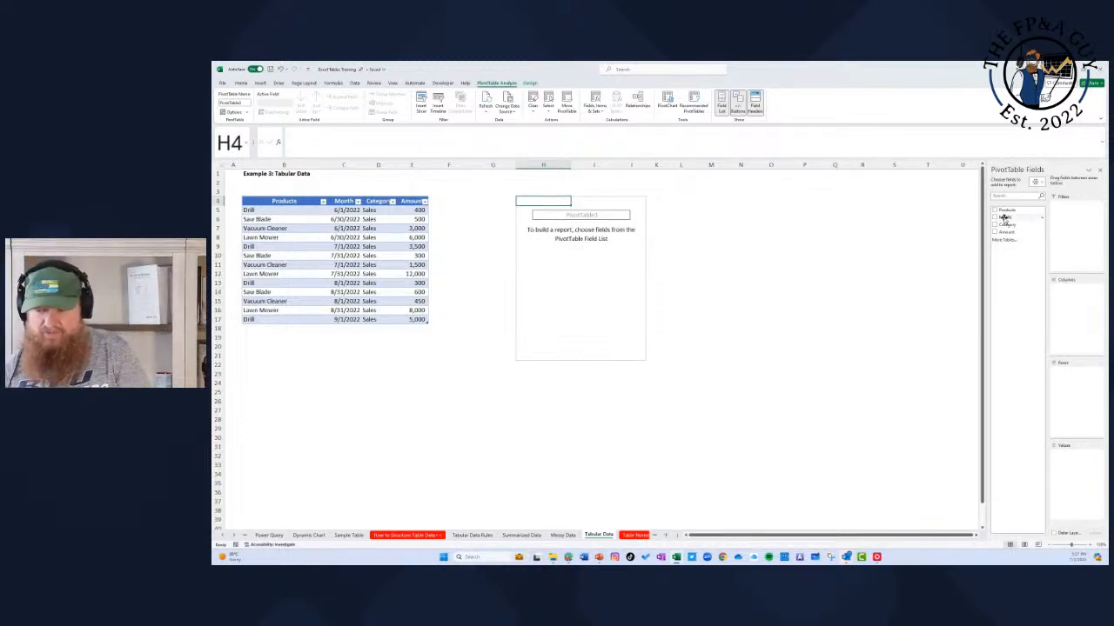
# Step: Add Month as the columns of the new PivotTable, and expand and collapse June to check its date grouping
pyautogui.moveTo(1005, 218); pyautogui.dragTo(1069, 310)
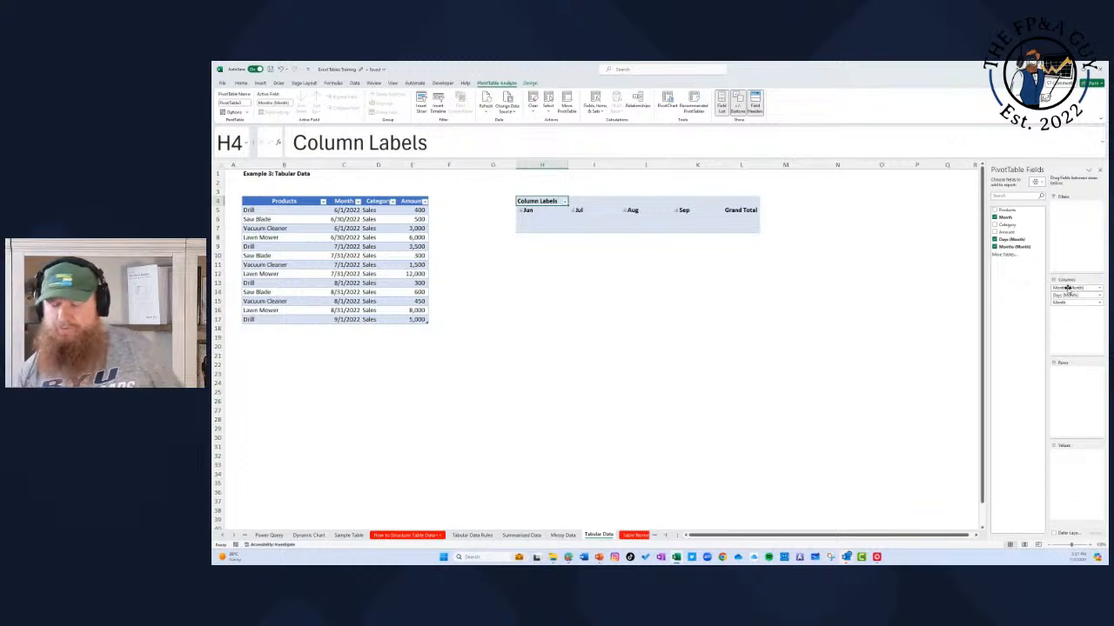
pyautogui.click(522, 212)
pyautogui.click(521, 219)
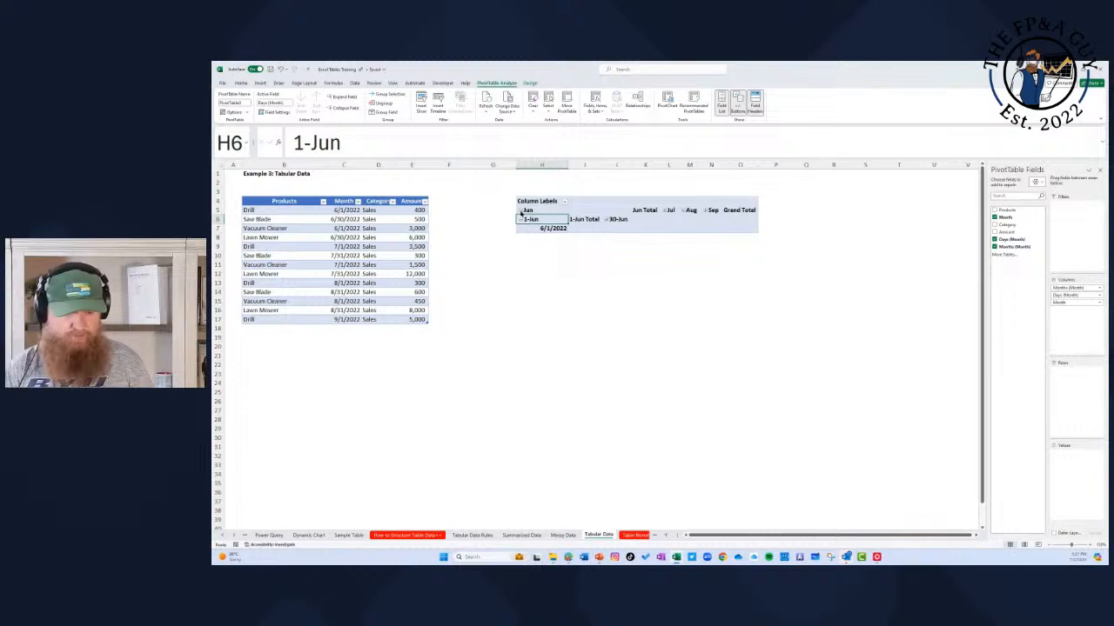
pyautogui.click(522, 212)
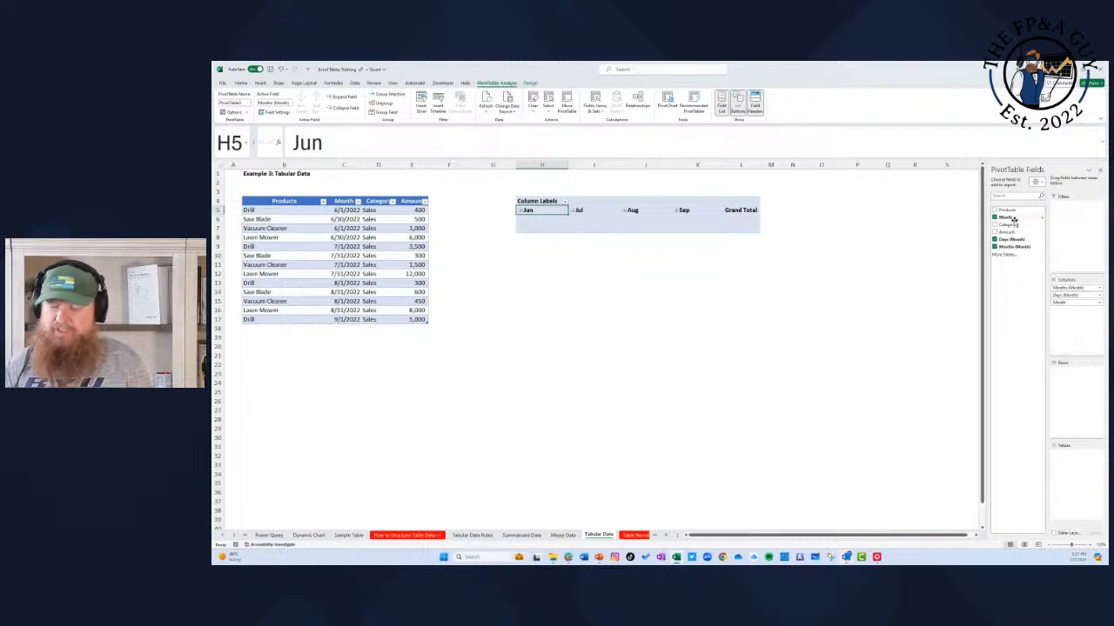
# Step: Add Category as the filter, Amount as the summed values and Products as the rows of the PivotTable
pyautogui.moveTo(1013, 227); pyautogui.dragTo(1075, 219)
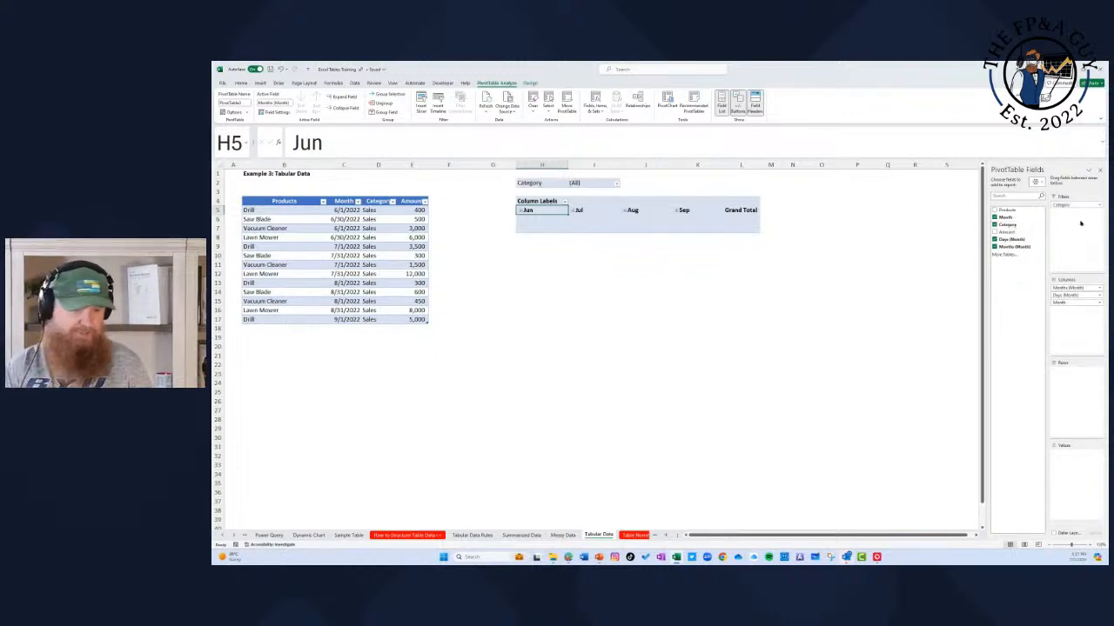
pyautogui.click(617, 184)
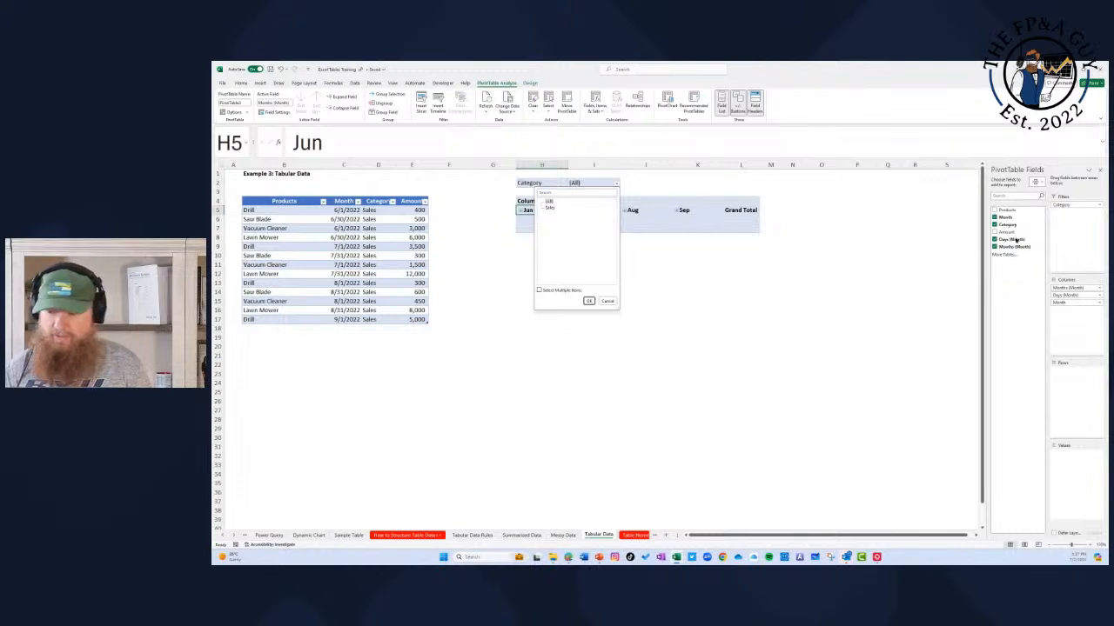
pyautogui.click(1074, 237)
pyautogui.moveTo(1005, 232); pyautogui.dragTo(1079, 483)
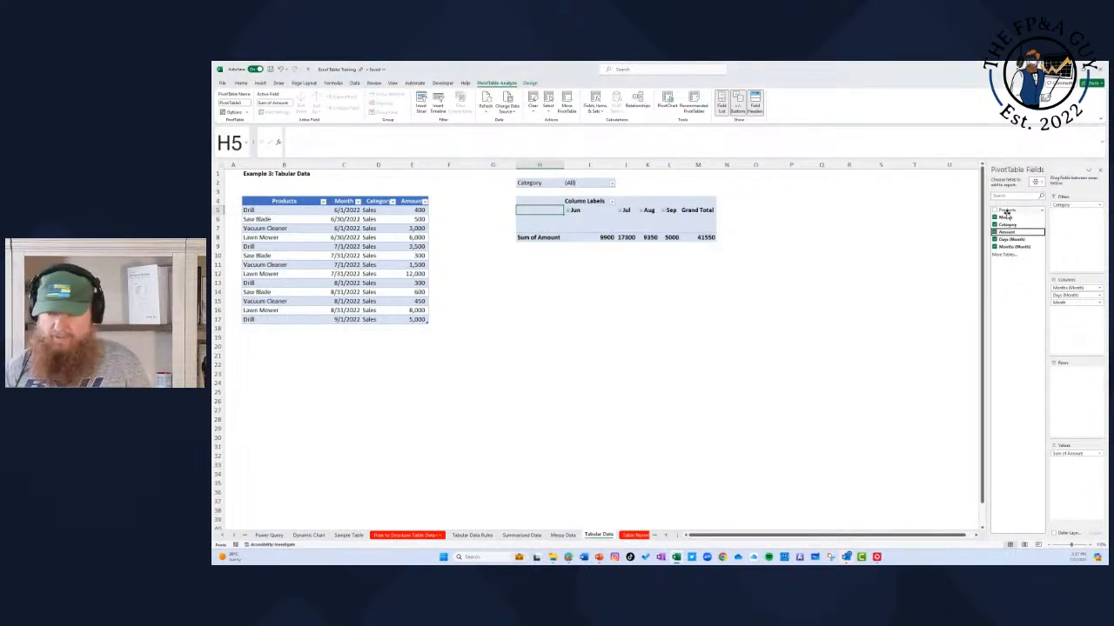
pyautogui.moveTo(1005, 210); pyautogui.dragTo(1063, 392)
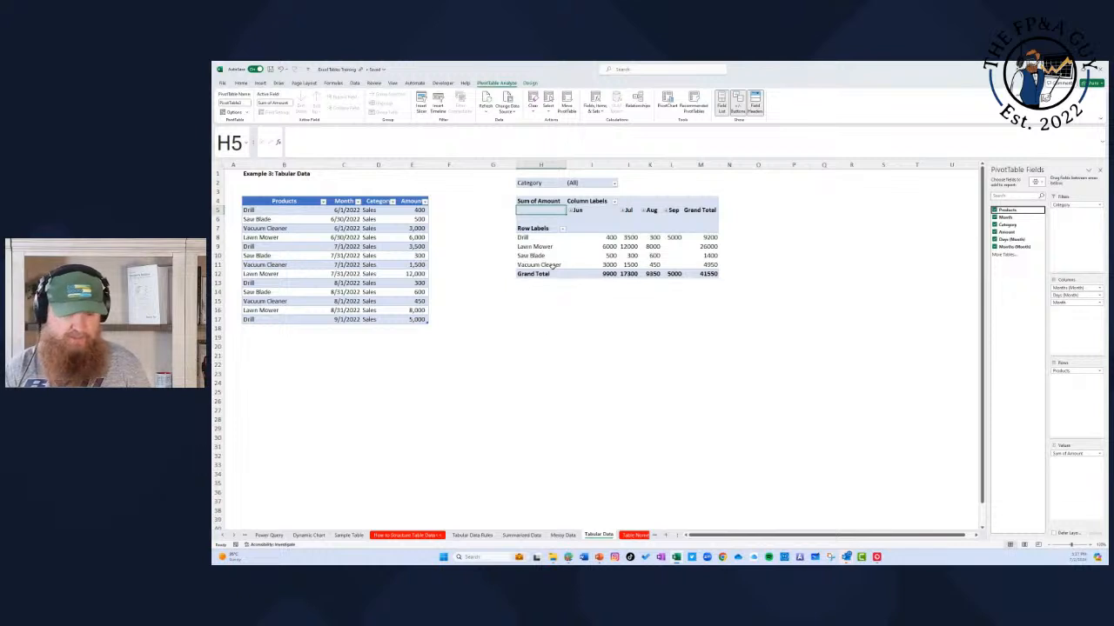
# Step: Review the PivotTable's Grand Total row and compare the layout of the tabular source data with the messy product table
pyautogui.moveTo(546, 272); pyautogui.dragTo(707, 273)
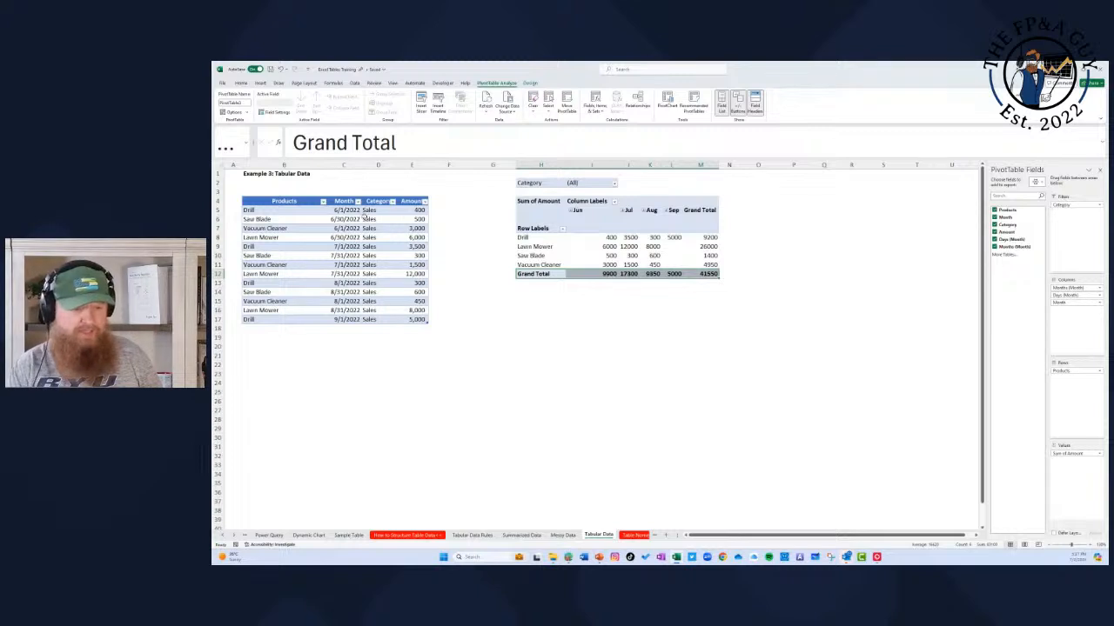
pyautogui.click(290, 202)
pyautogui.hotkey('ctrl', 'a')
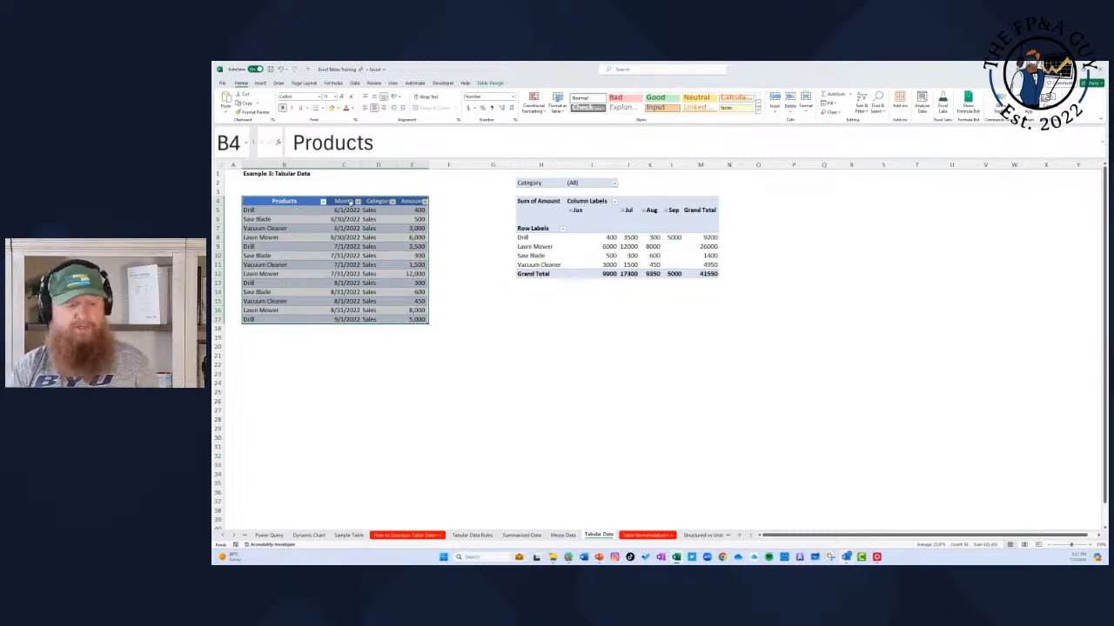
pyautogui.click(561, 535)
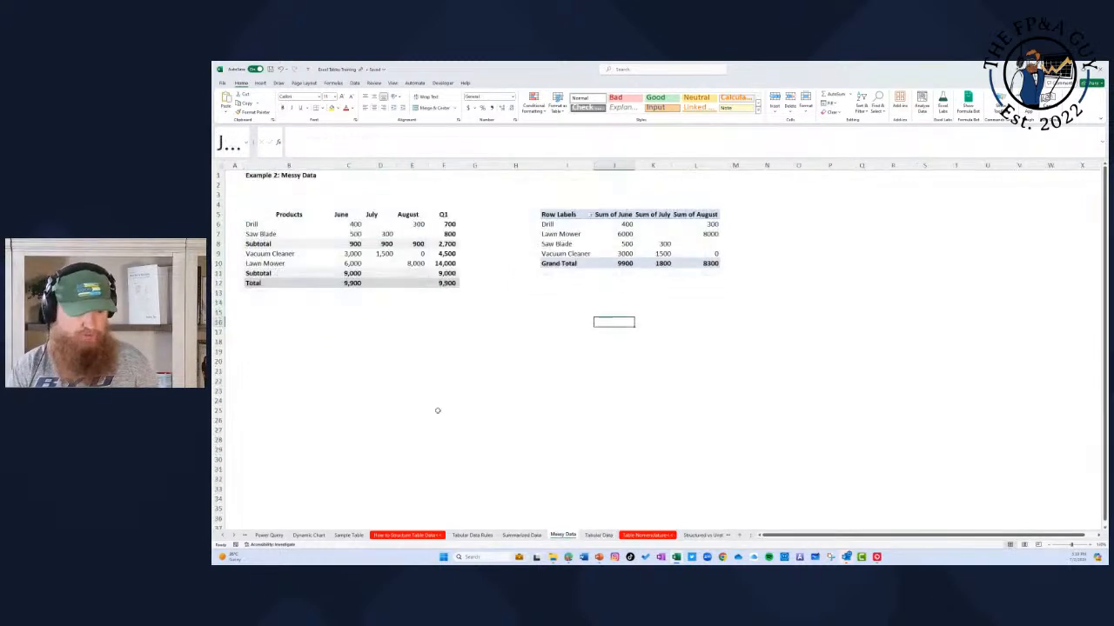
pyautogui.moveTo(292, 214); pyautogui.dragTo(449, 283)
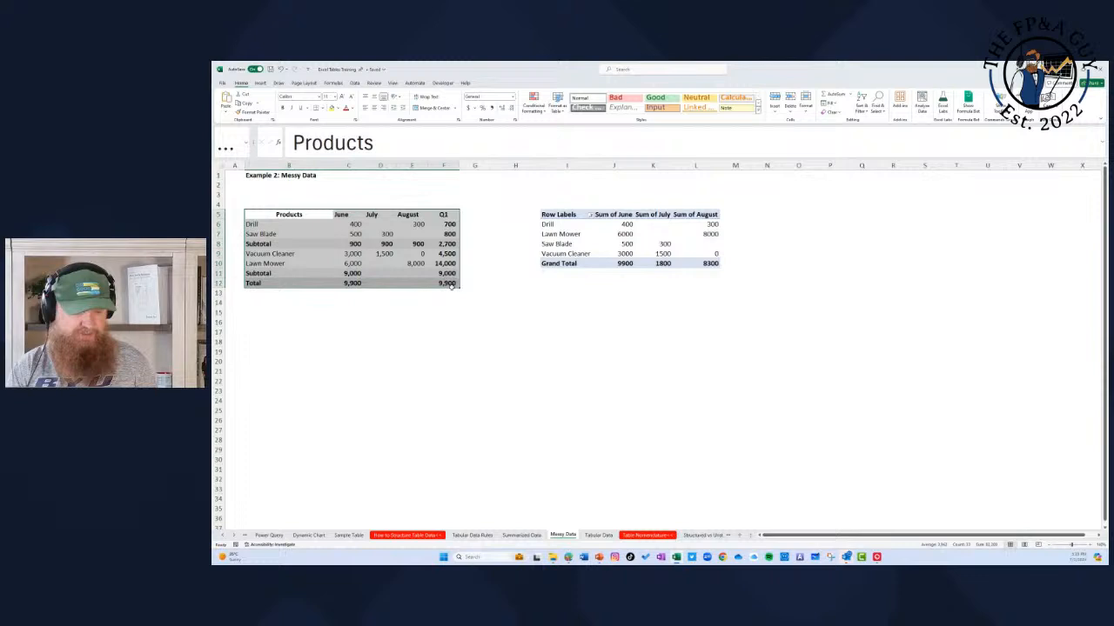
pyautogui.click(598, 535)
pyautogui.moveTo(297, 204); pyautogui.dragTo(401, 320)
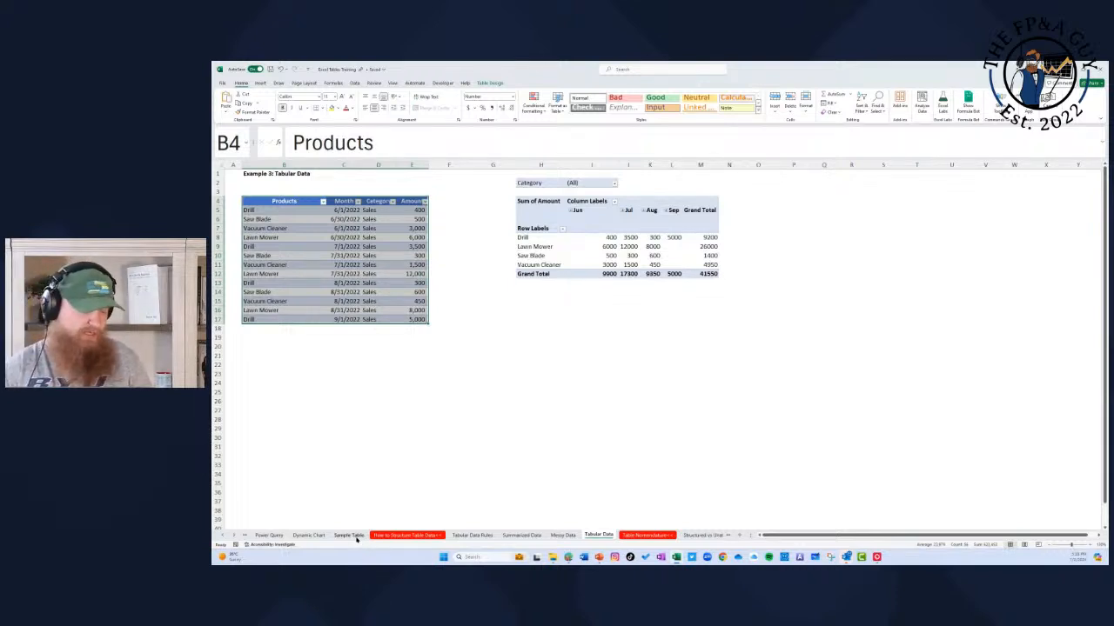
# Step: Convert the raw product data in B3:G24 of the Sample Table sheet into a table with headers
pyautogui.click(357, 537)
pyautogui.click(253, 188)
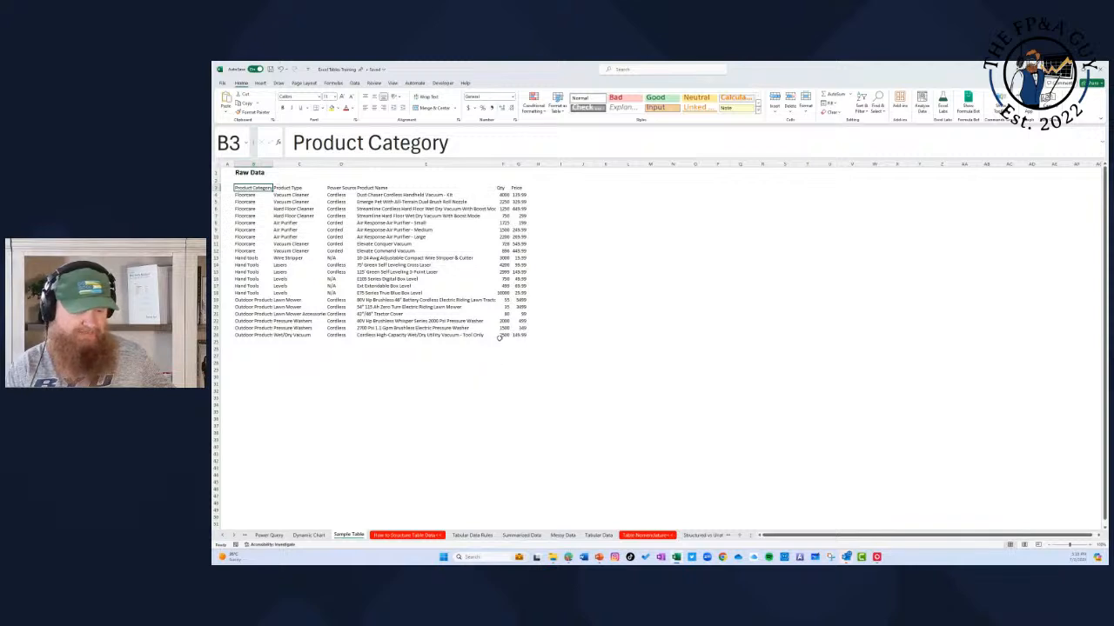
pyautogui.moveTo(524, 335)
pyautogui.mouseDown()
pyautogui.moveTo(383, 285)
pyautogui.moveTo(386, 215)
pyautogui.moveTo(247, 190)
pyautogui.moveTo(470, 322)
pyautogui.moveTo(524, 336)
pyautogui.mouseUp()
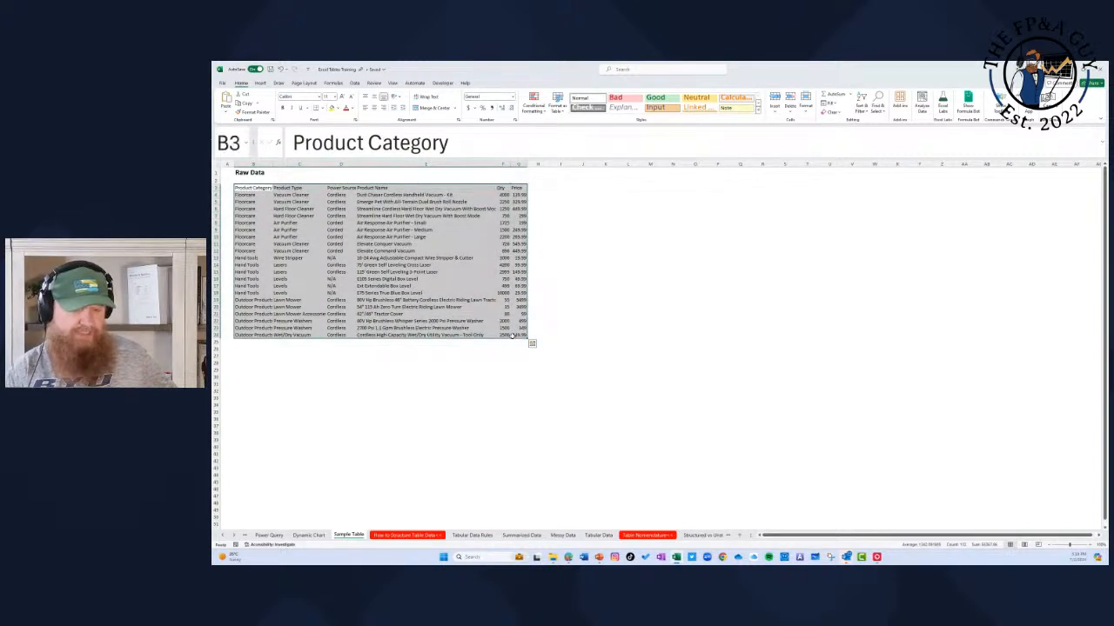
pyautogui.click(260, 82)
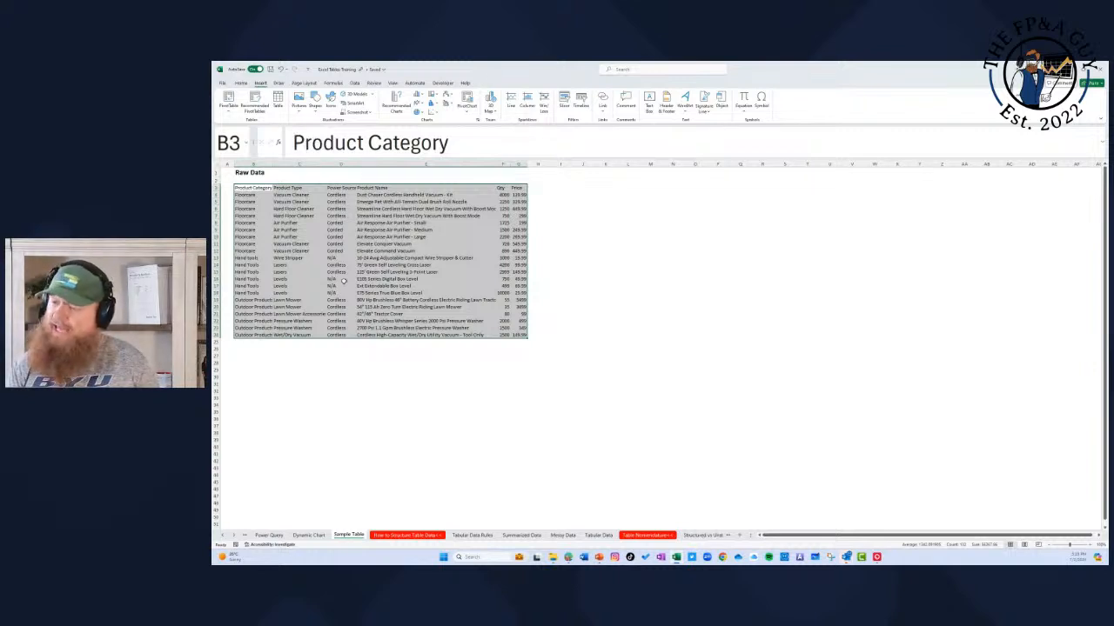
pyautogui.hotkey('ctrl', 't')
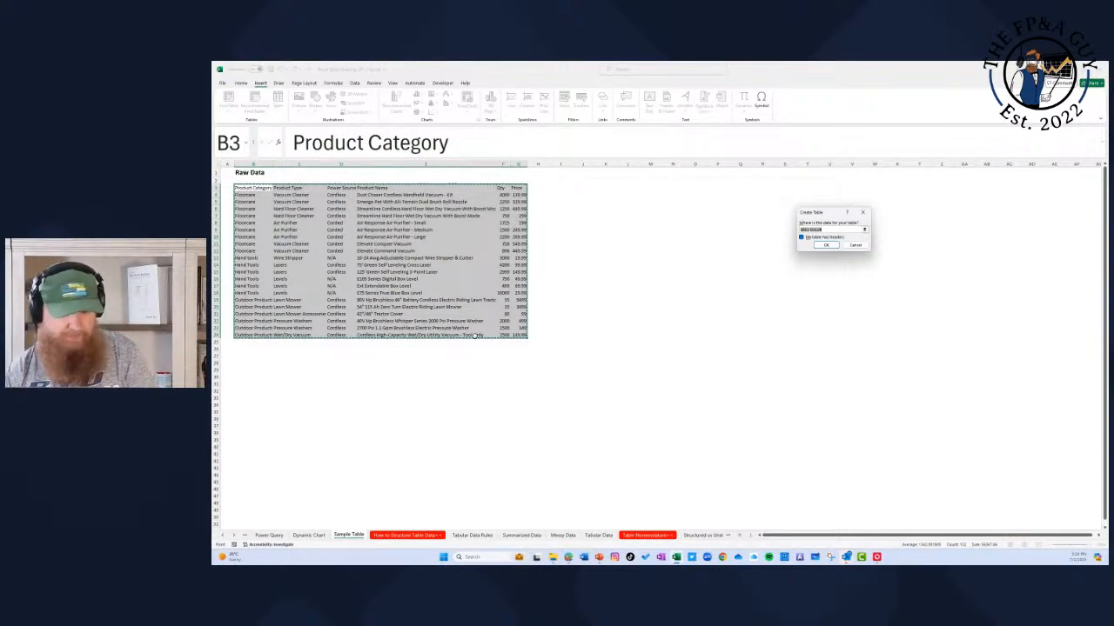
pyautogui.click(802, 238)
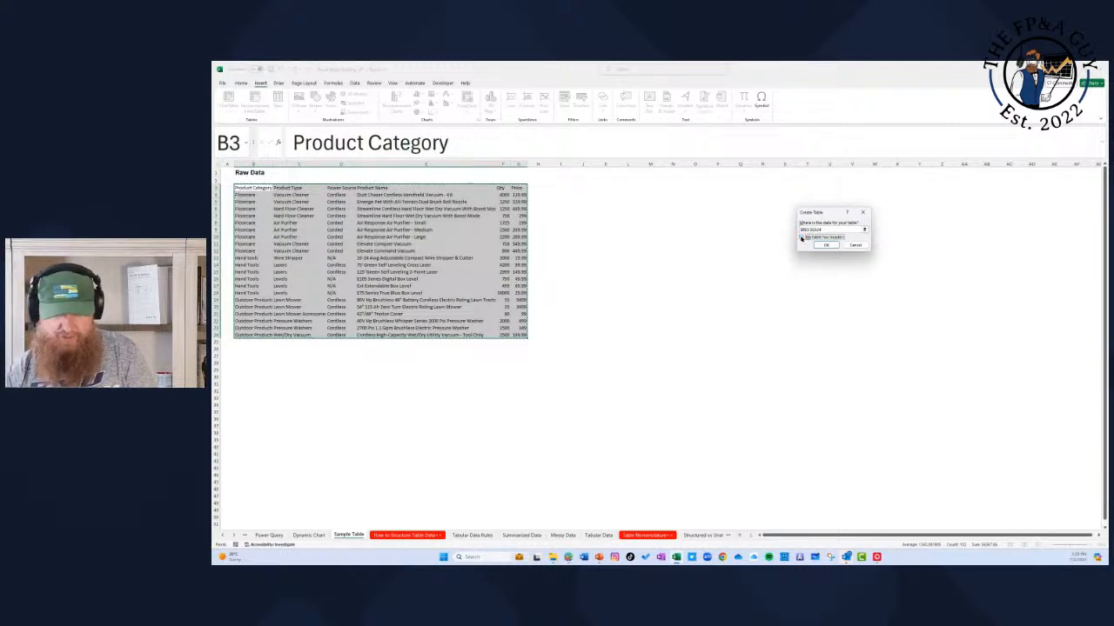
pyautogui.click(802, 239)
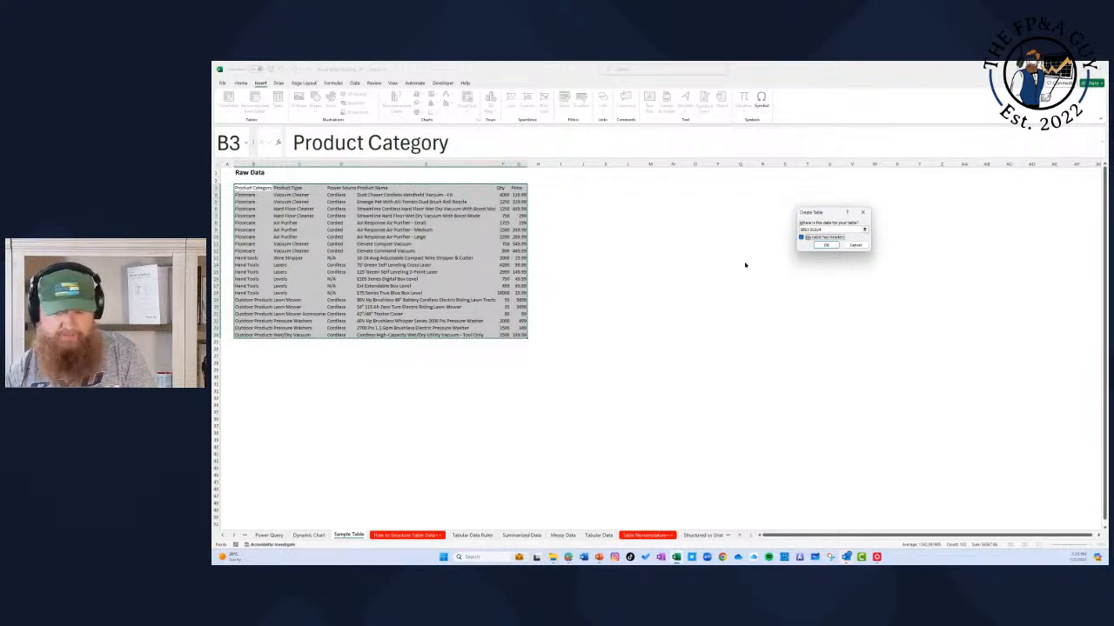
pyautogui.click(823, 246)
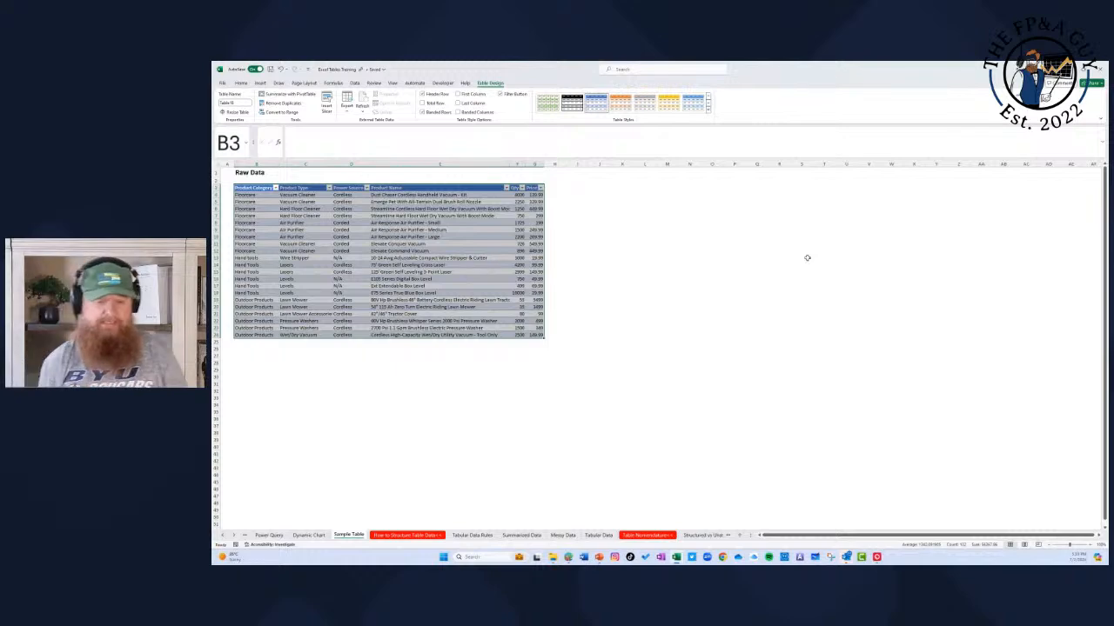
# Step: Rename the raw data table as Product_Data
pyautogui.click(1090, 545)
pyautogui.click(1089, 545)
pyautogui.click(1090, 546)
pyautogui.click(1089, 546)
pyautogui.click(1089, 546)
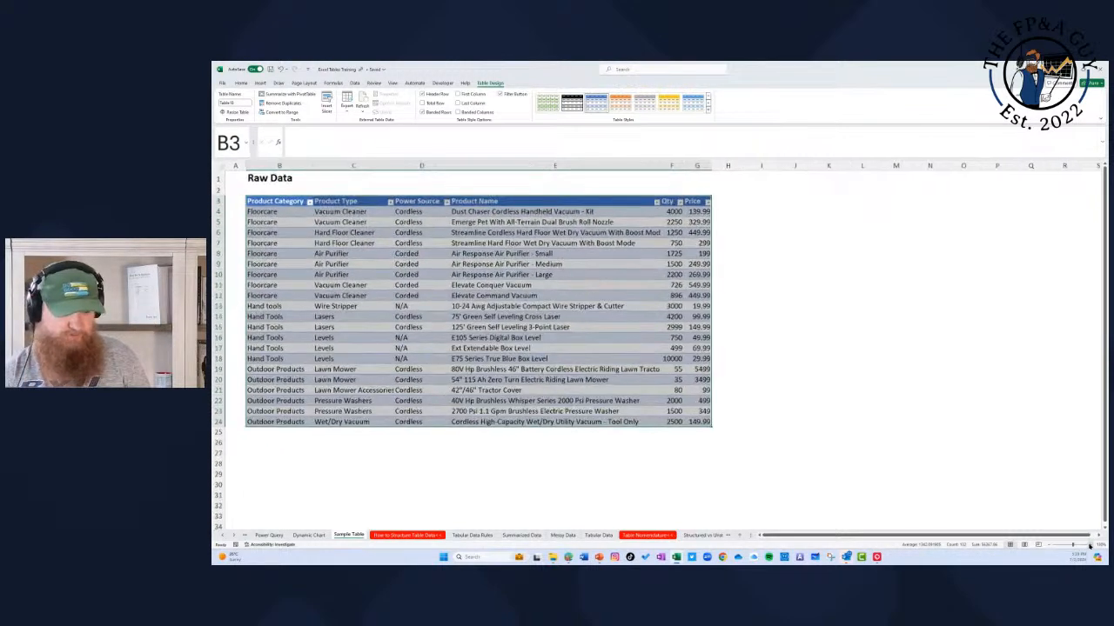
pyautogui.click(1090, 545)
pyautogui.click(1089, 546)
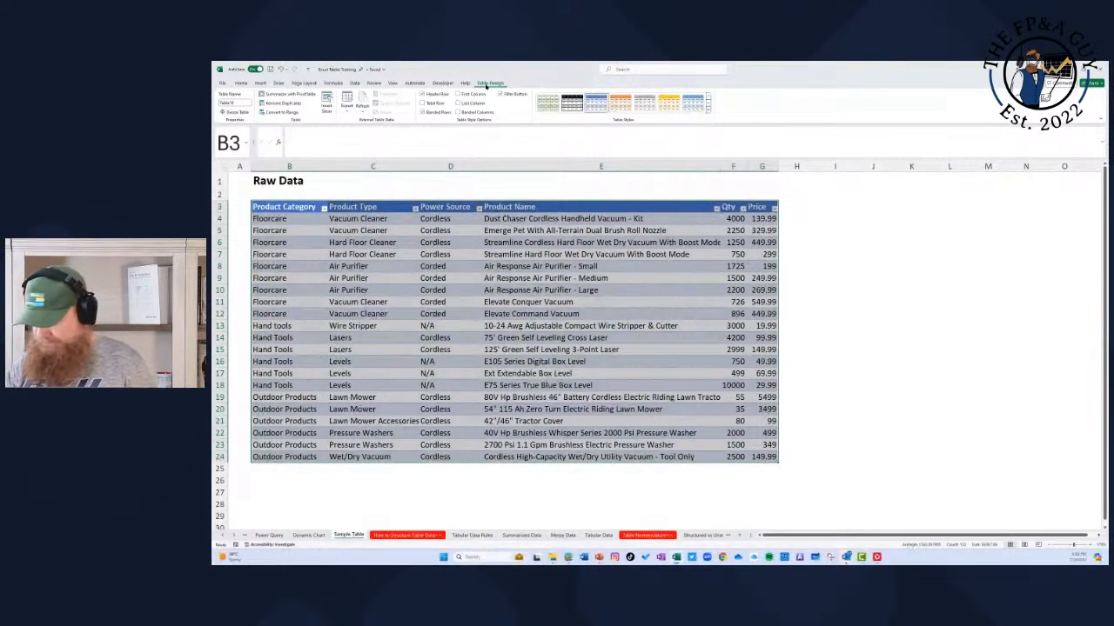
pyautogui.click(456, 289)
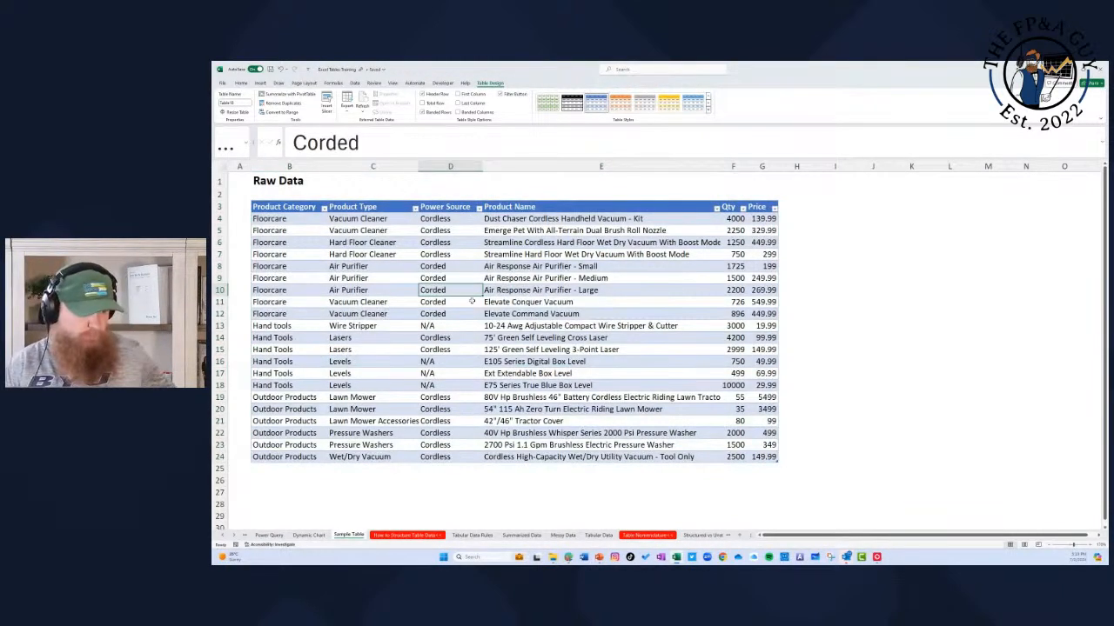
pyautogui.click(238, 102)
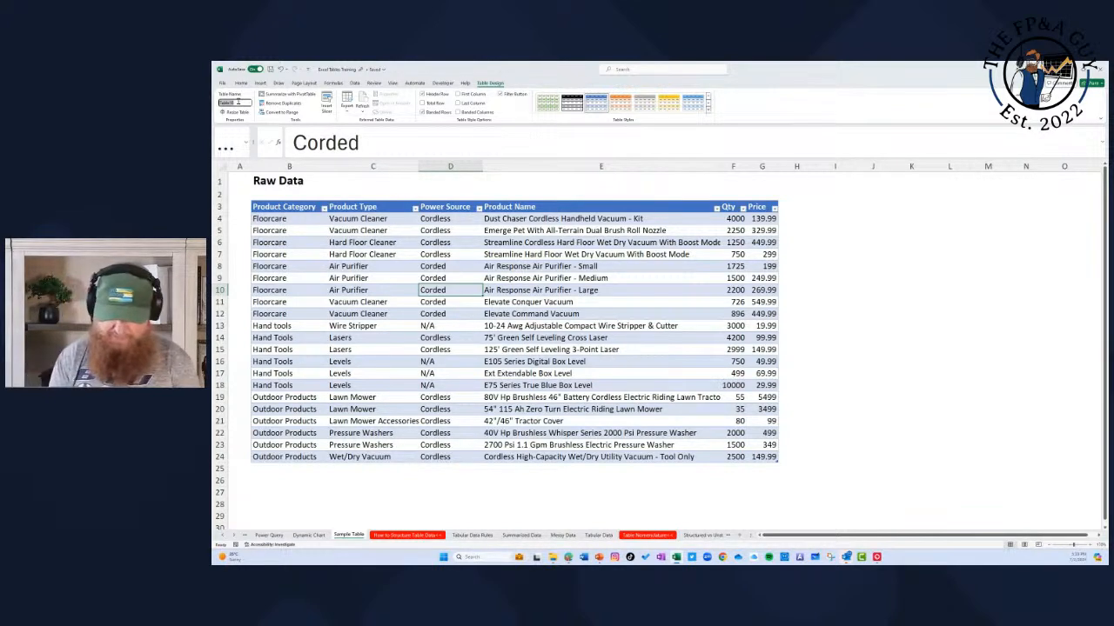
pyautogui.press('BackSpace')
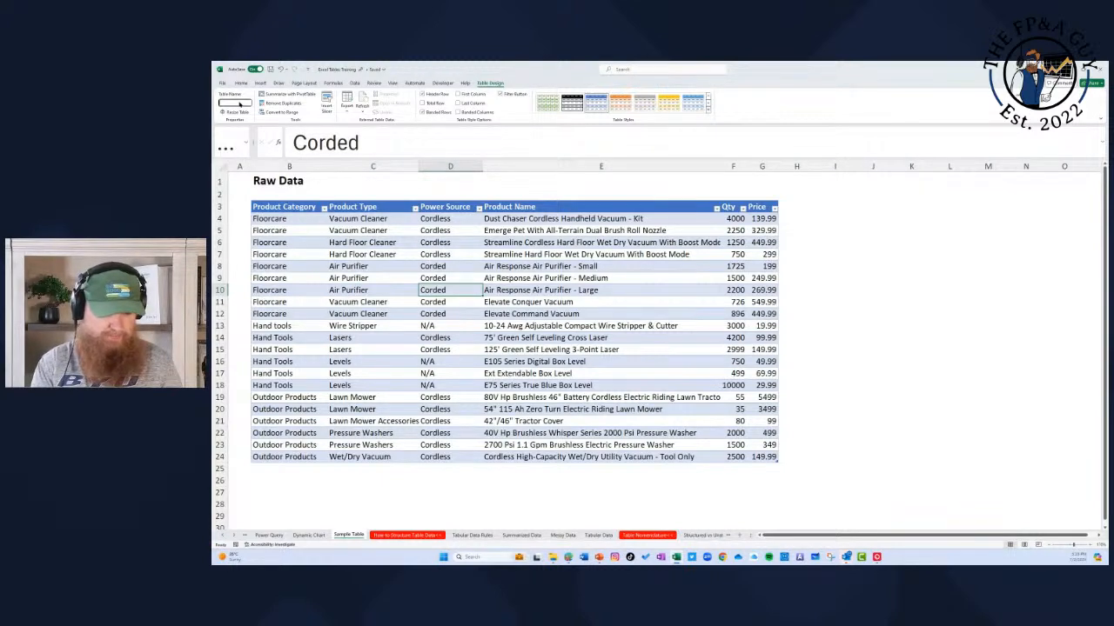
pyautogui.write('New')
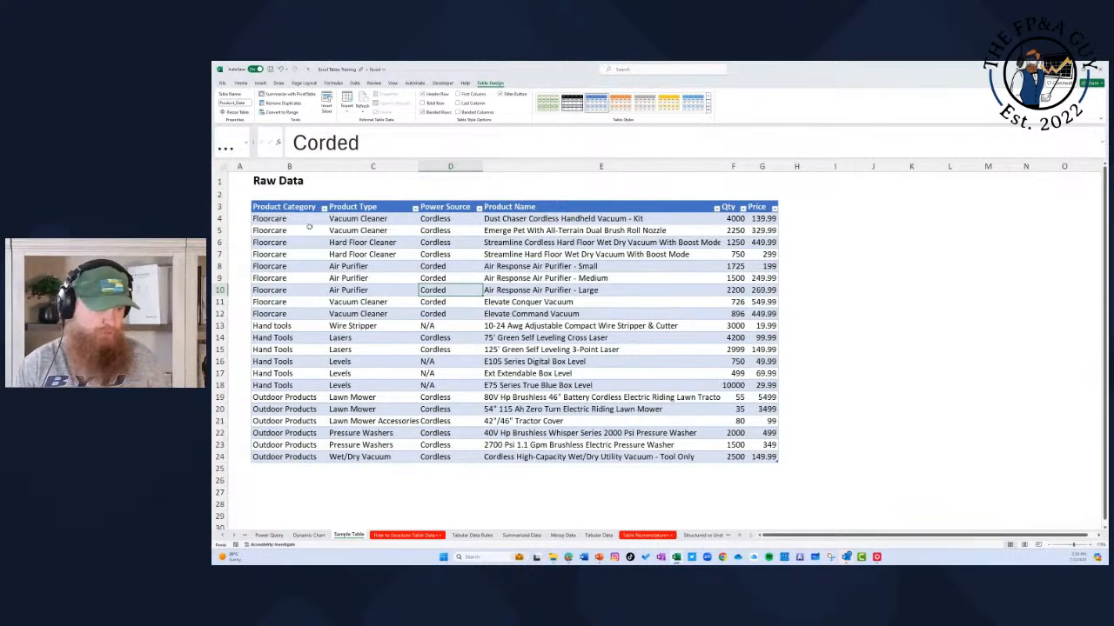
pyautogui.doubleClick(748, 167)
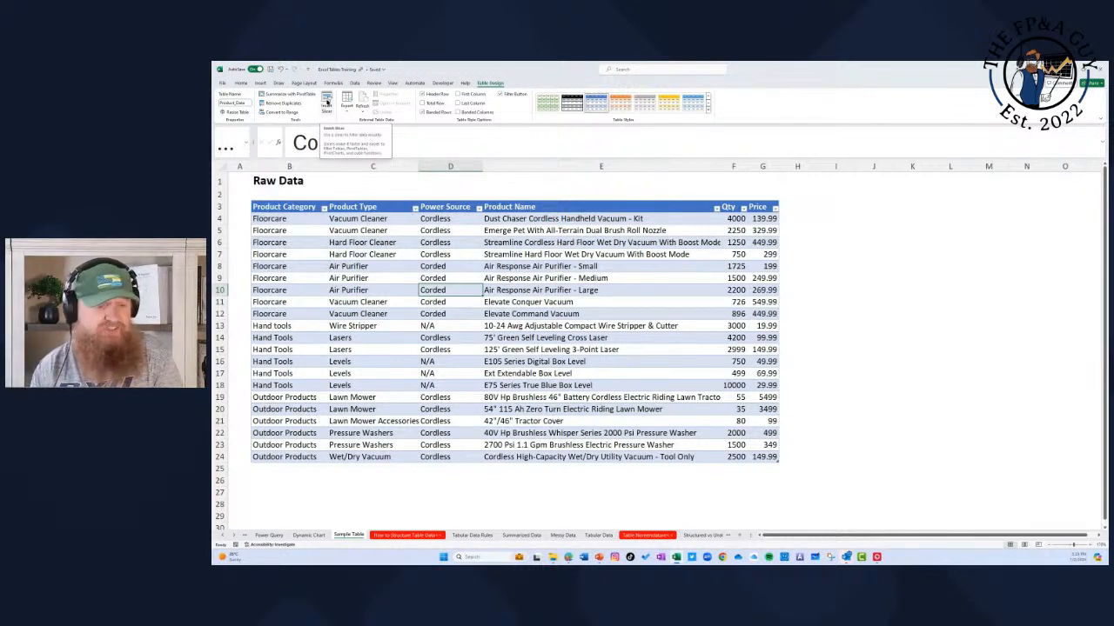
# Step: Run Remove Duplicates on the Product_Data table with all columns checked, and view the table's export options
pyautogui.moveTo(280, 209); pyautogui.dragTo(770, 458)
pyautogui.click(283, 103)
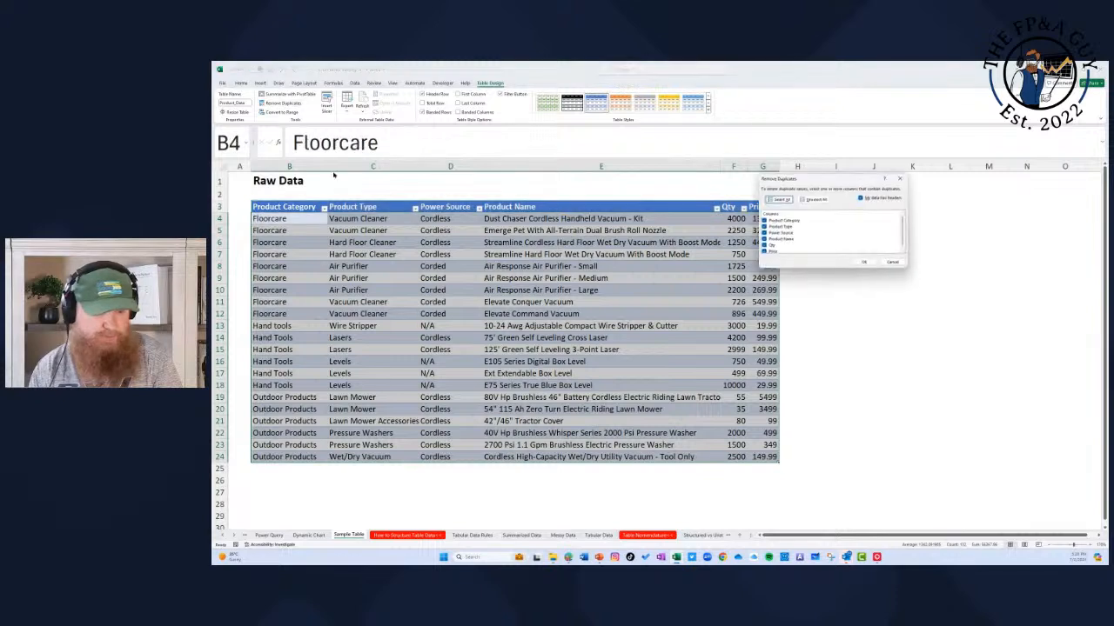
pyautogui.click(868, 263)
pyautogui.click(661, 326)
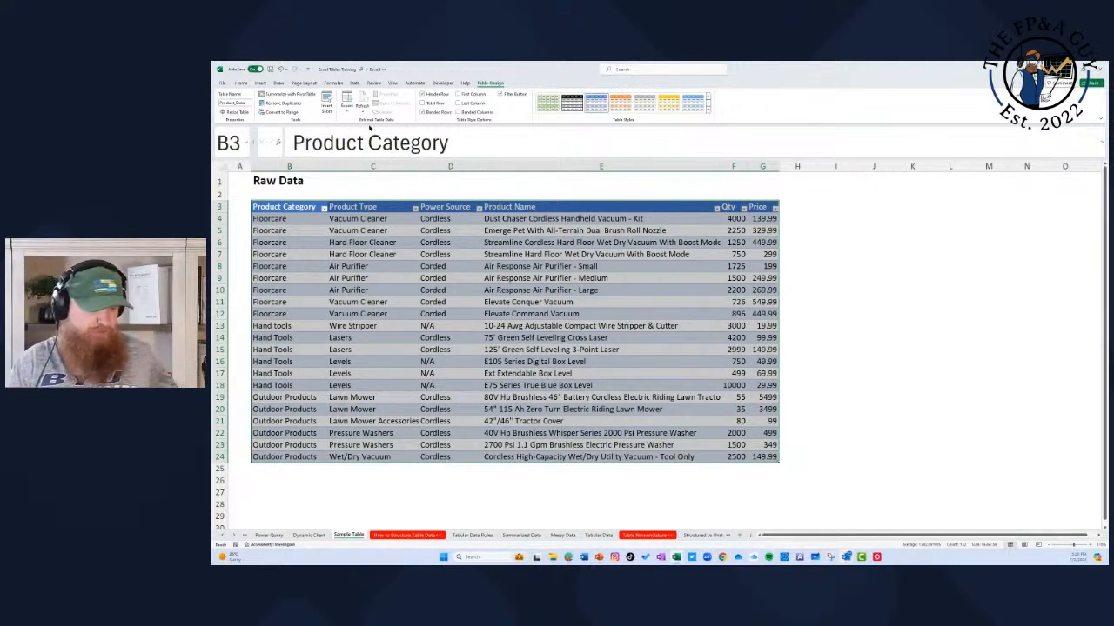
pyautogui.click(347, 110)
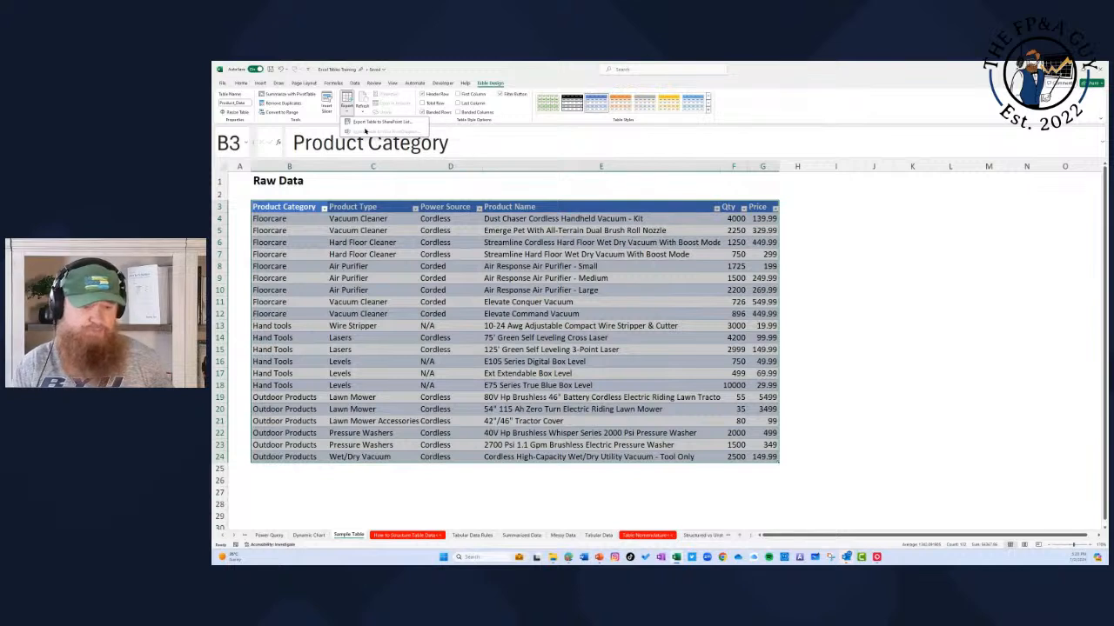
pyautogui.click(409, 66)
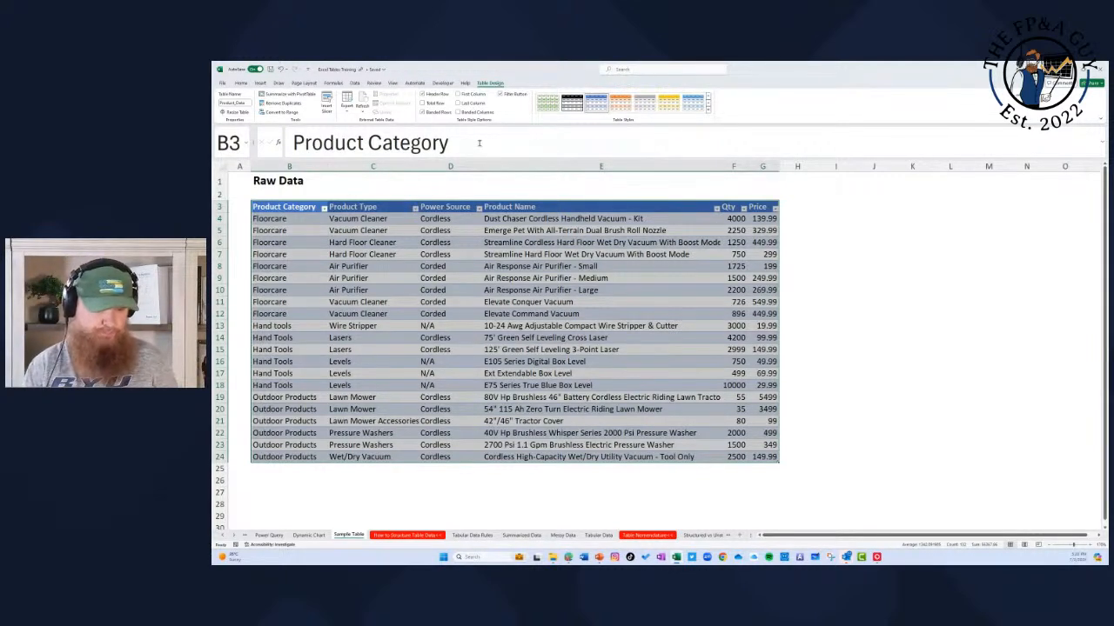
# Step: Turn off the table's header row, enter 55 in the emptied cell B3, and undo that entry
pyautogui.click(423, 94)
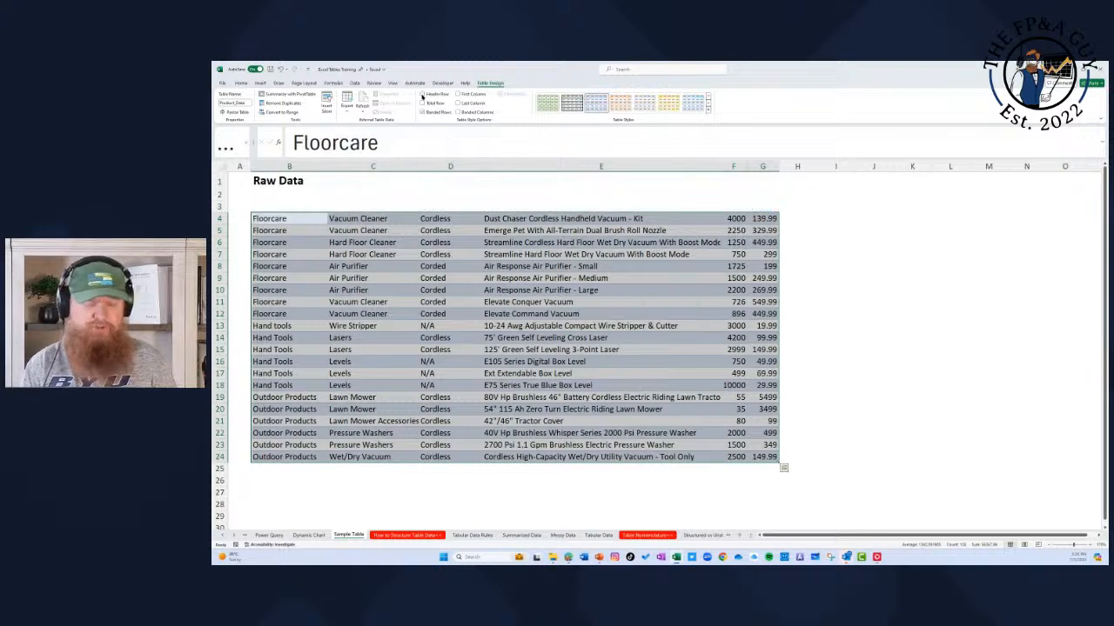
pyautogui.click(423, 95)
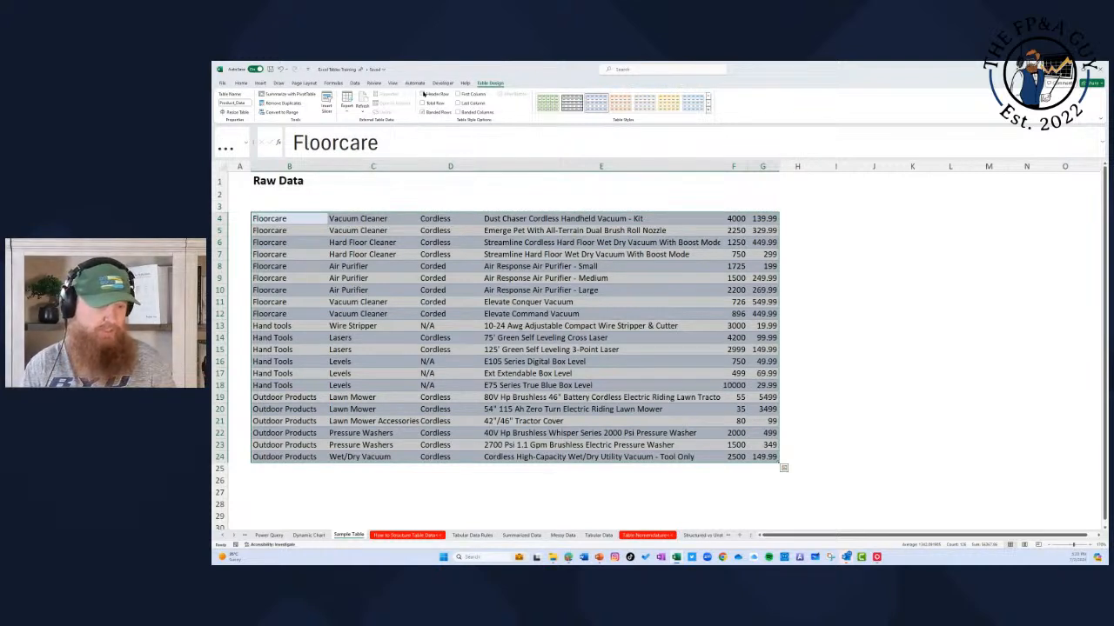
pyautogui.click(422, 95)
pyautogui.click(284, 209)
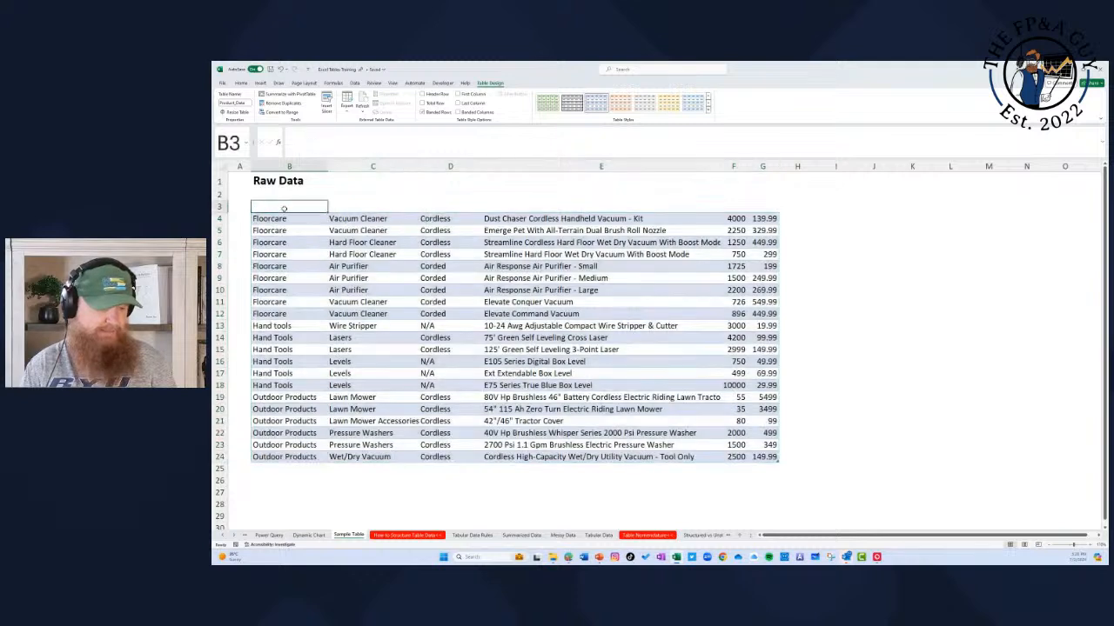
pyautogui.write('55')
pyautogui.press('Return')
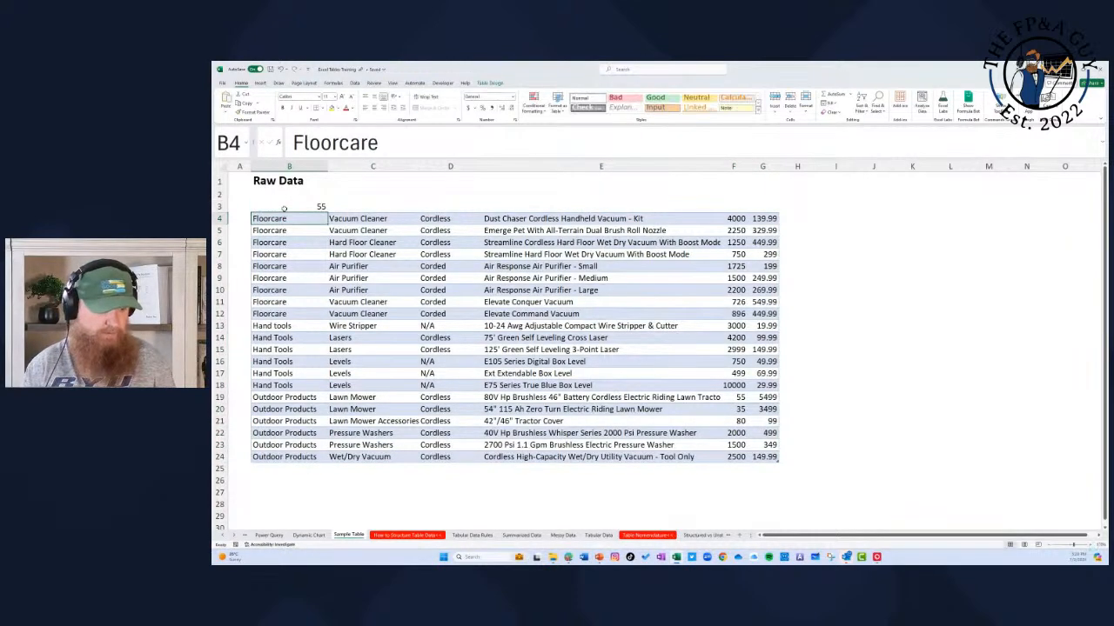
pyautogui.hotkey('ctrl', 'z')
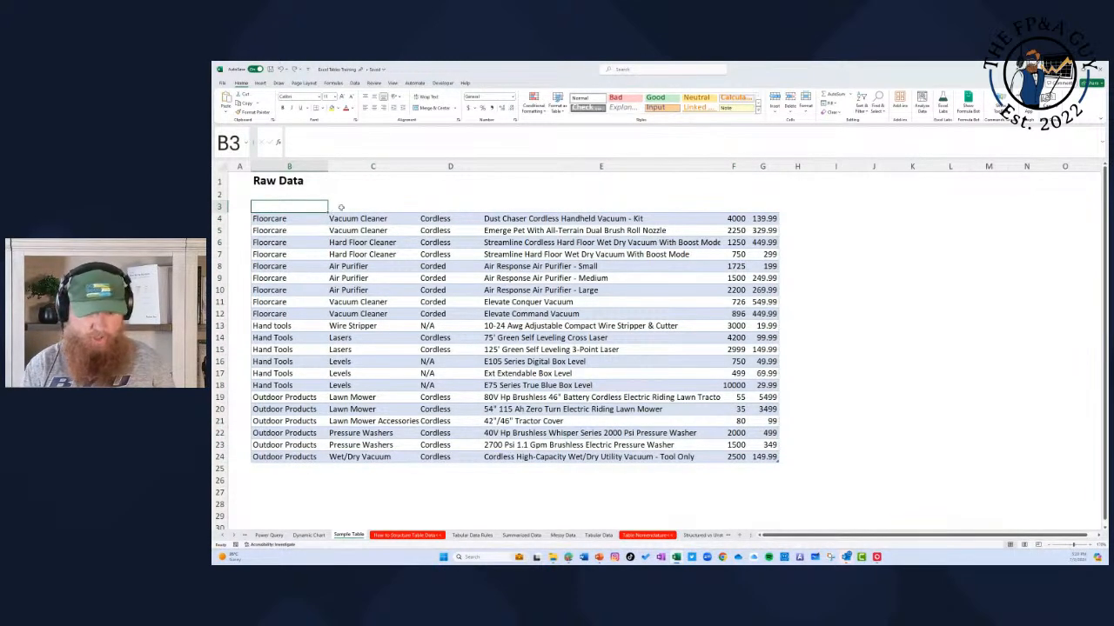
# Step: Restore the table's header row, and turn its filter buttons off and back on
pyautogui.click(520, 291)
pyautogui.click(490, 84)
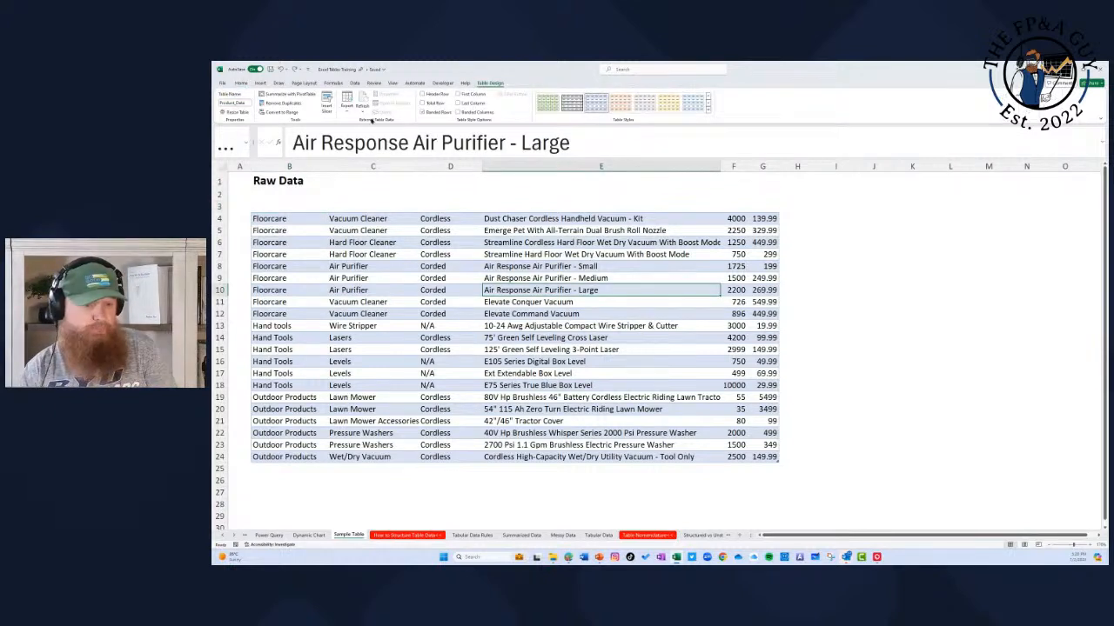
pyautogui.click(423, 94)
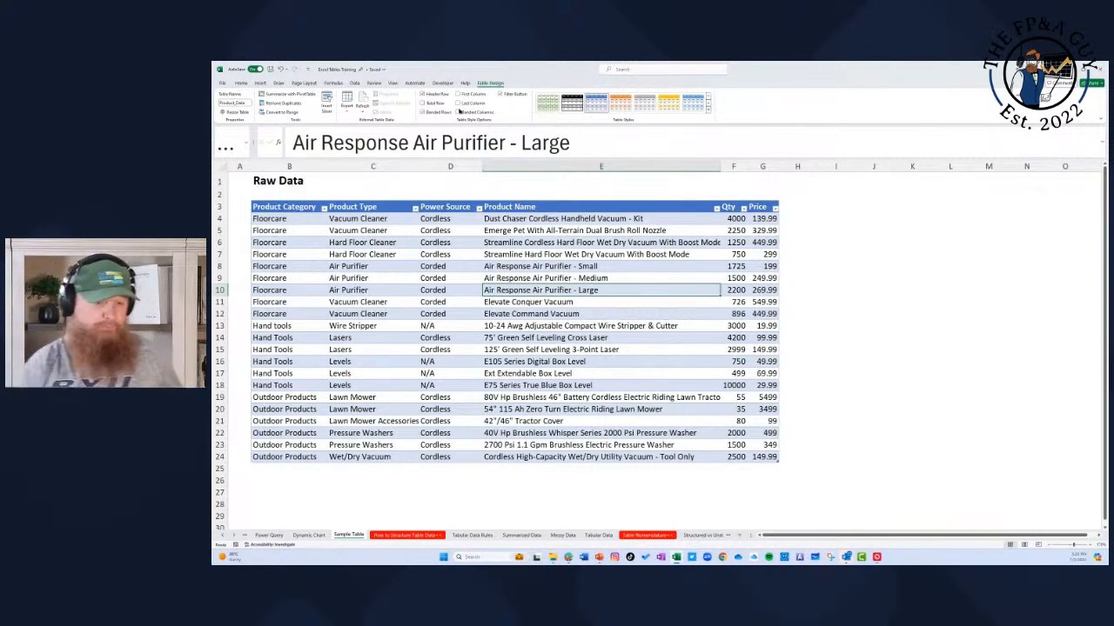
pyautogui.click(500, 94)
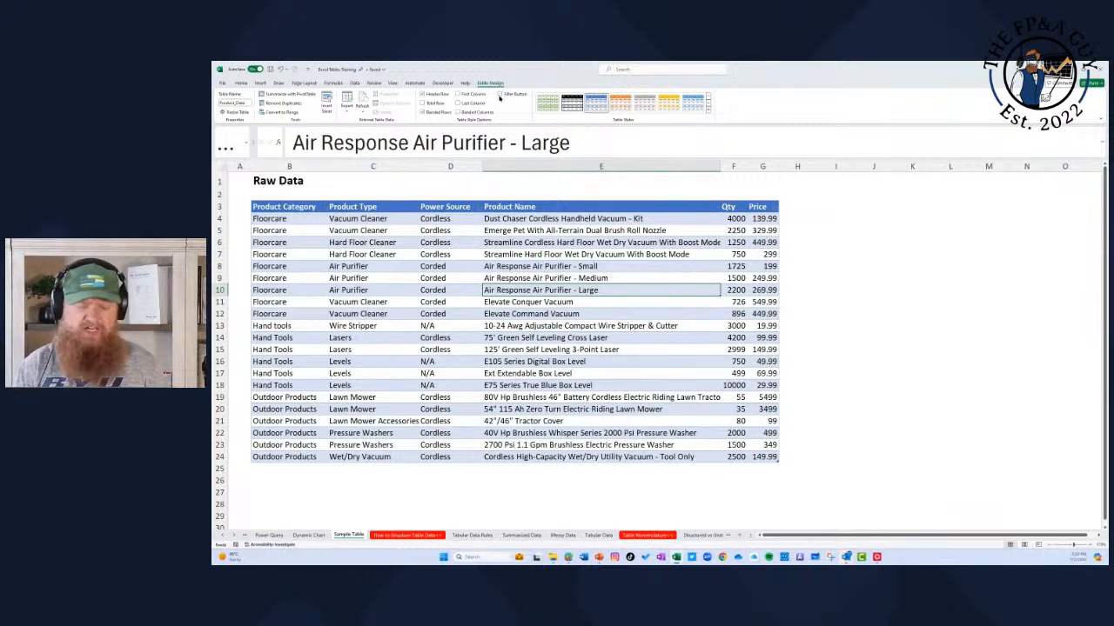
pyautogui.click(501, 93)
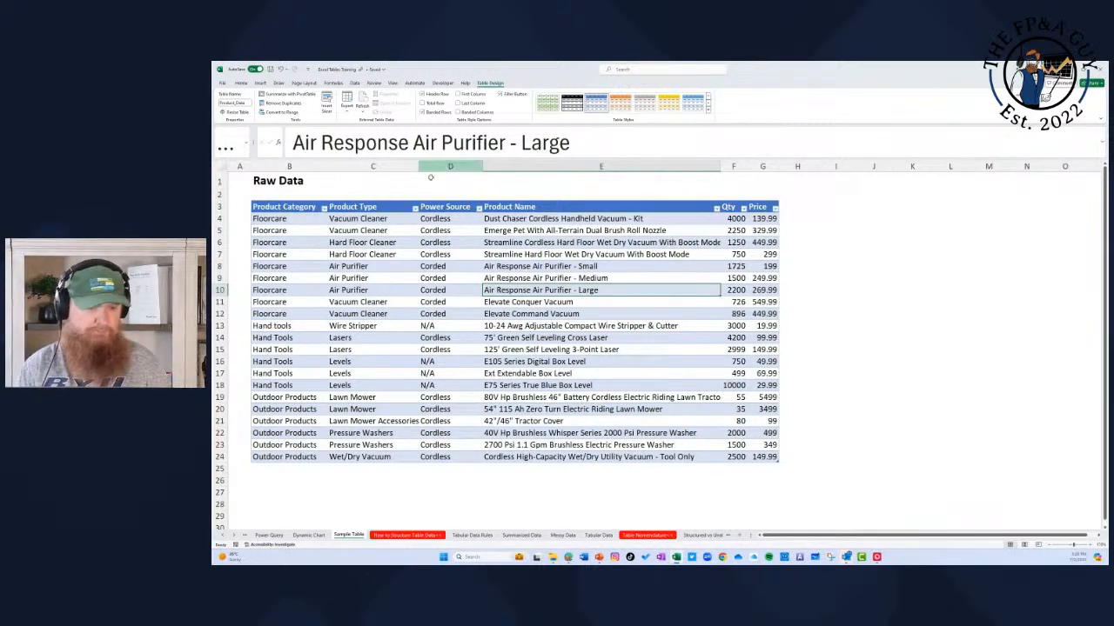
# Step: Add a total row to the table and set the Price total to Average
pyautogui.click(422, 104)
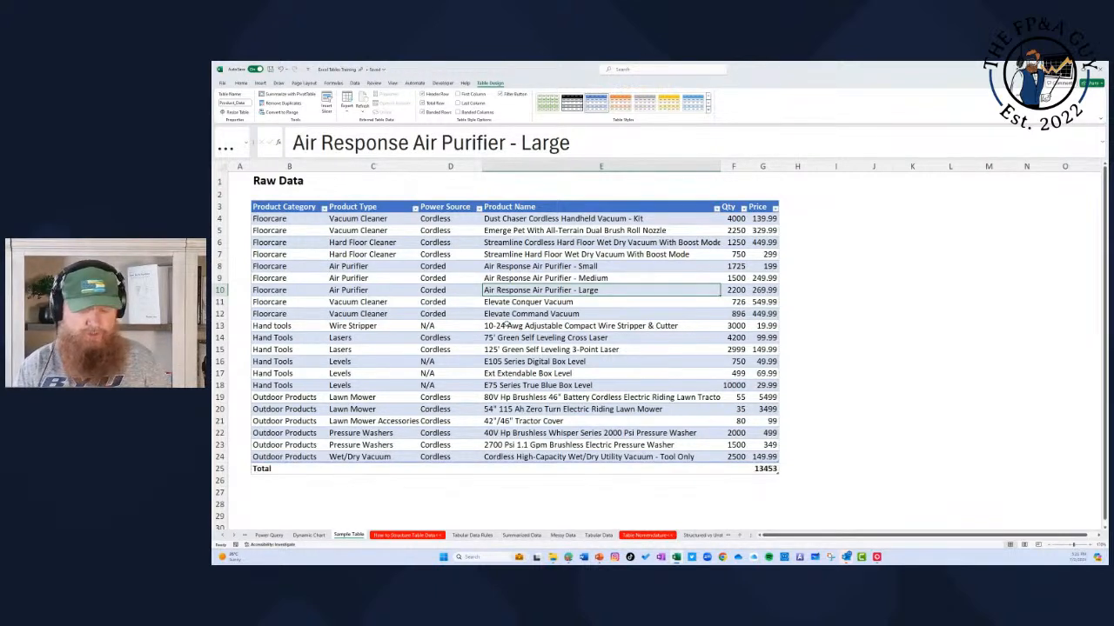
pyautogui.click(771, 470)
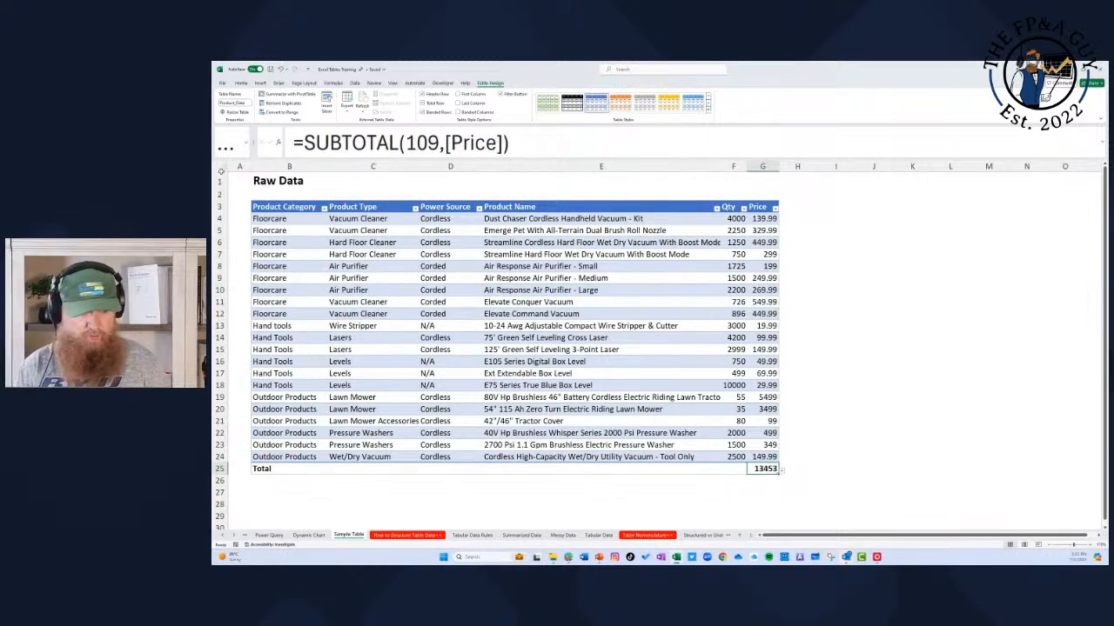
pyautogui.click(781, 470)
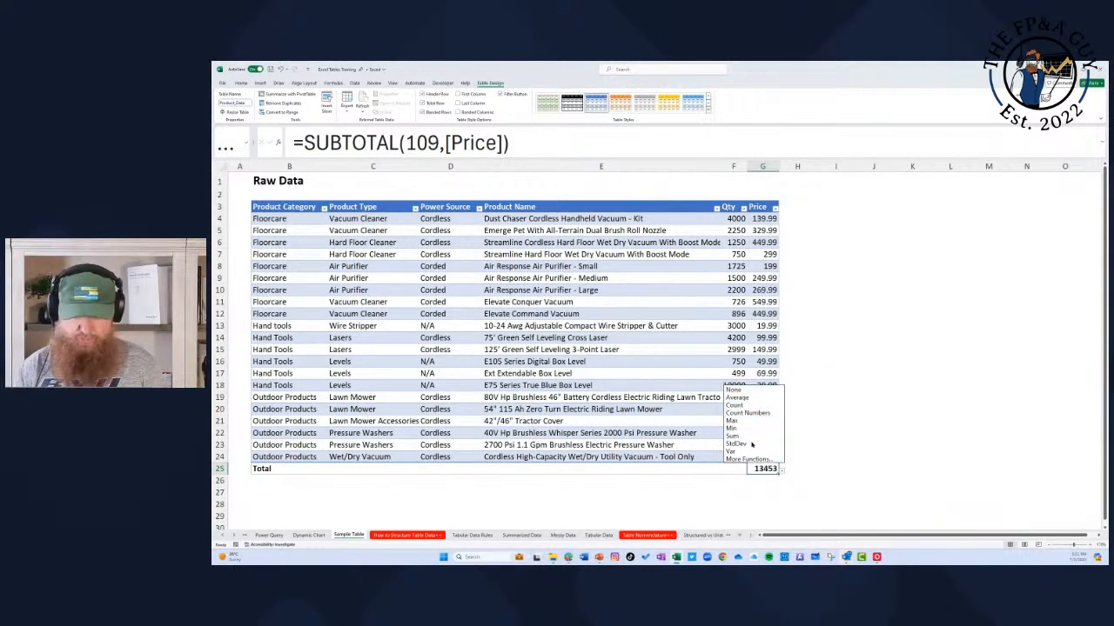
pyautogui.click(744, 397)
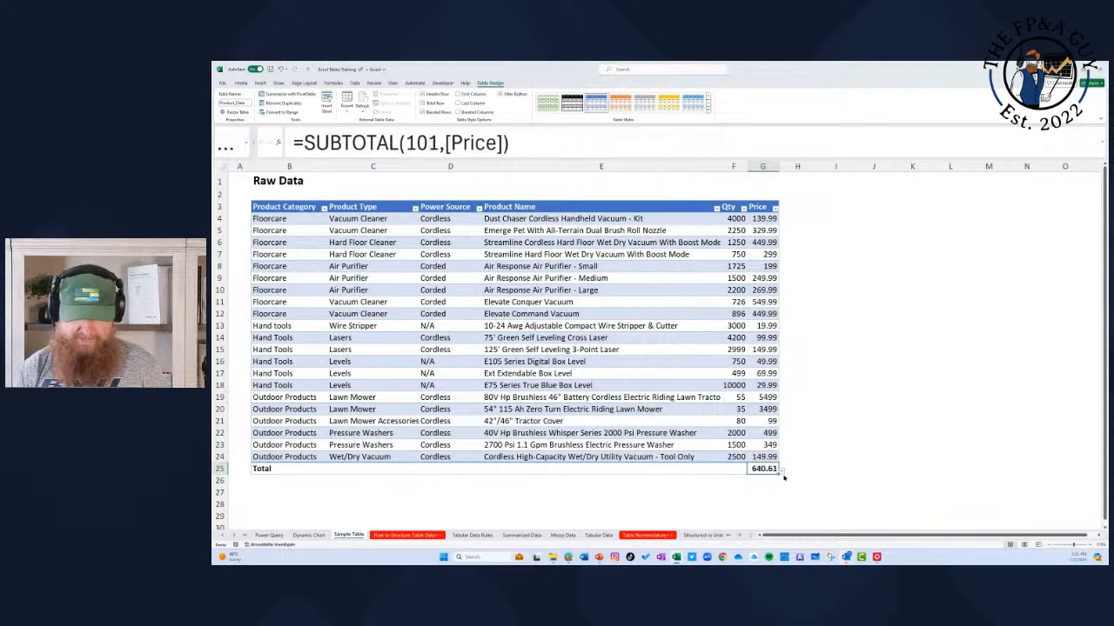
# Step: Change the Price total to Count and after that to Max
pyautogui.click(782, 472)
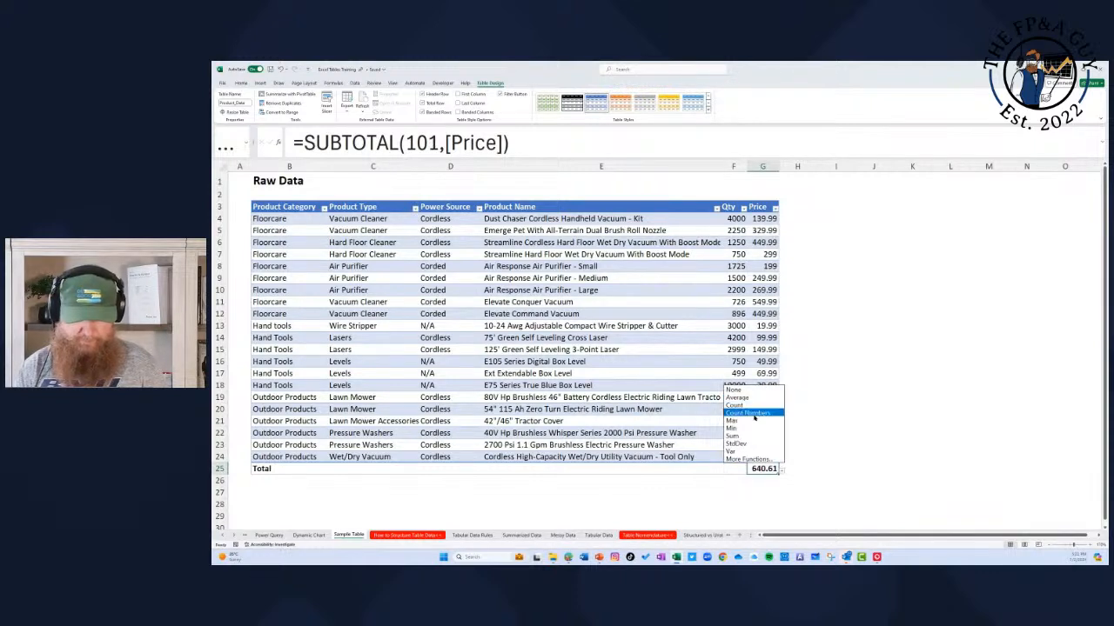
pyautogui.click(754, 409)
pyautogui.click(782, 473)
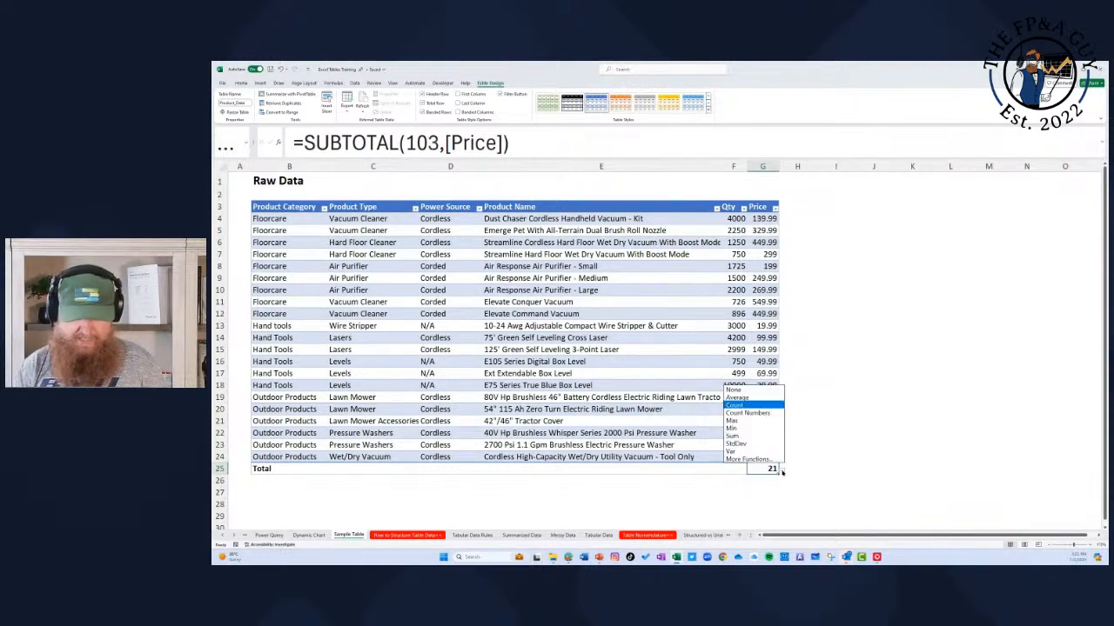
pyautogui.click(748, 428)
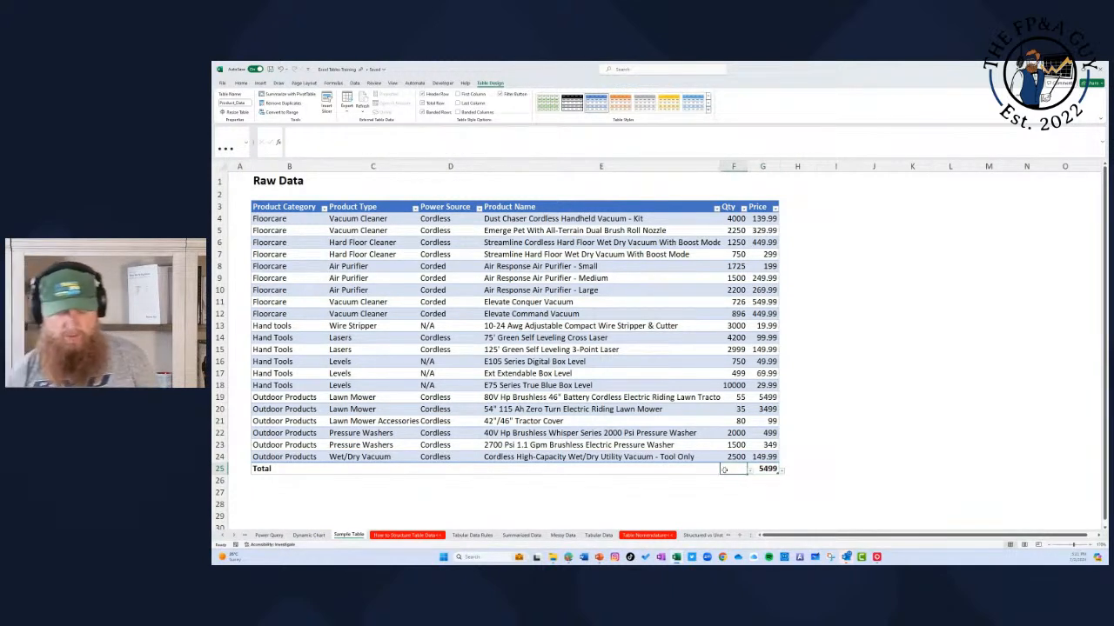
# Step: Set the total row's Product Name cell to Count
pyautogui.click(692, 467)
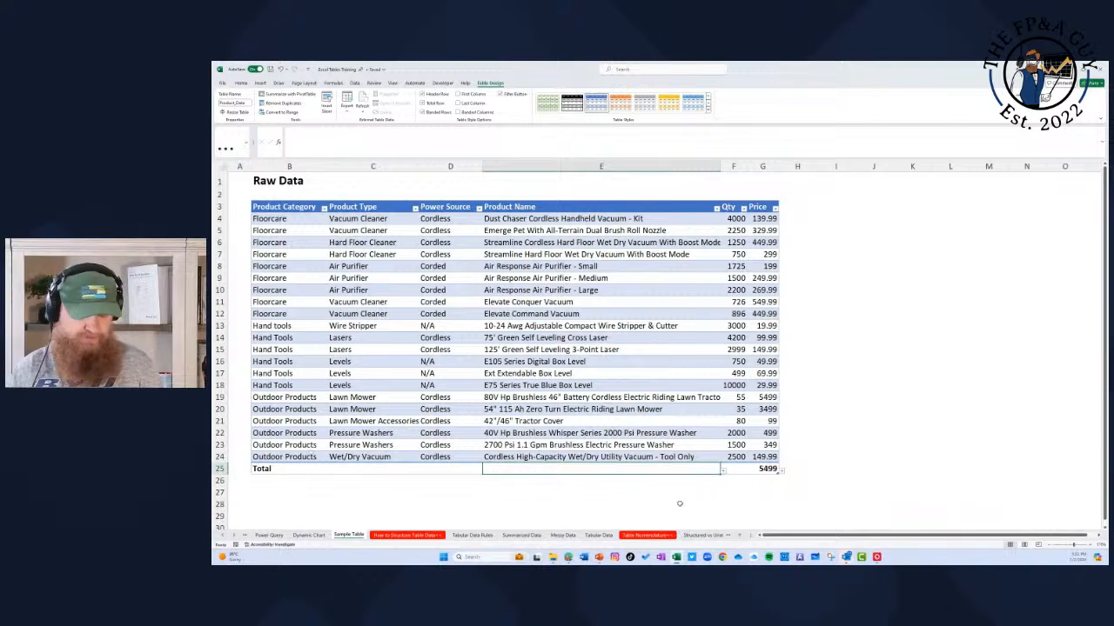
pyautogui.click(723, 470)
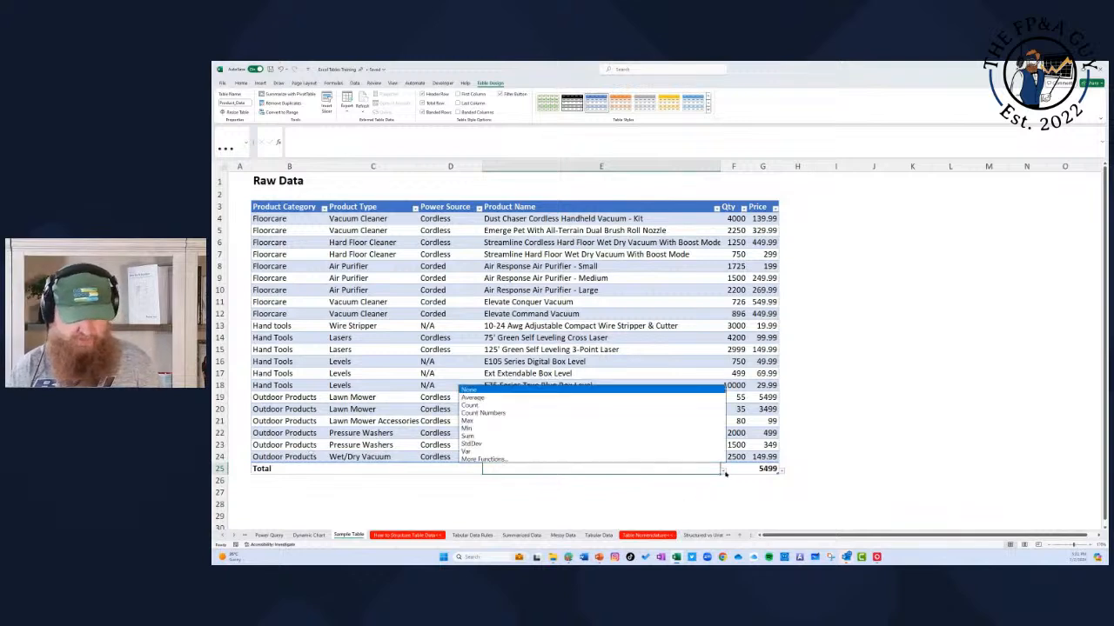
pyautogui.click(555, 406)
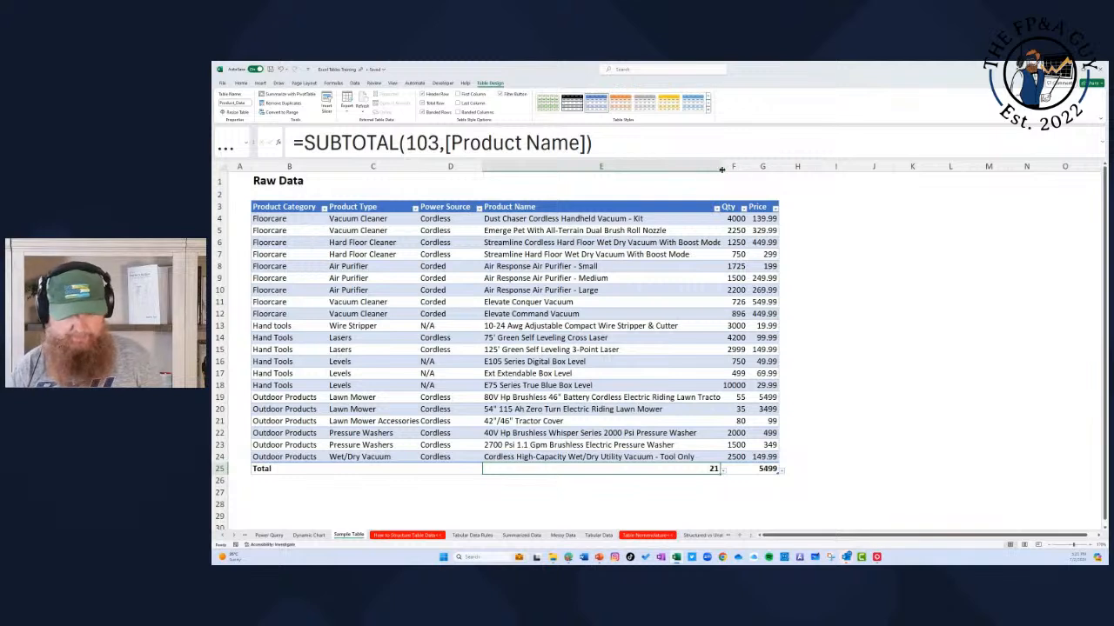
# Step: Widen the Product Name column to fit its longest names and remove the table's total row
pyautogui.moveTo(720, 167); pyautogui.dragTo(736, 167)
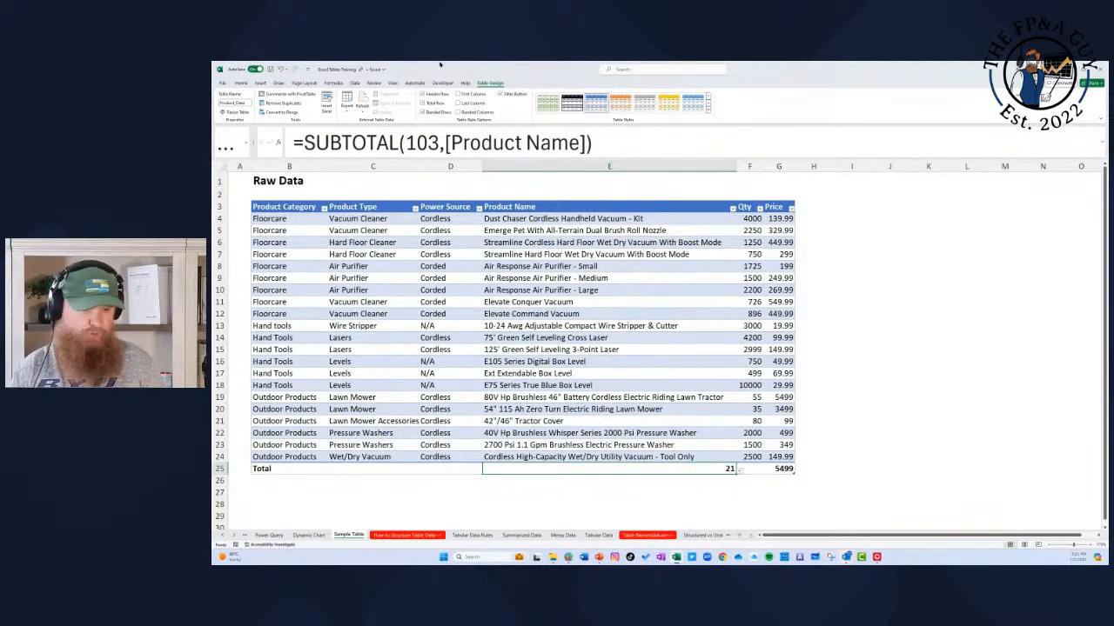
pyautogui.click(423, 103)
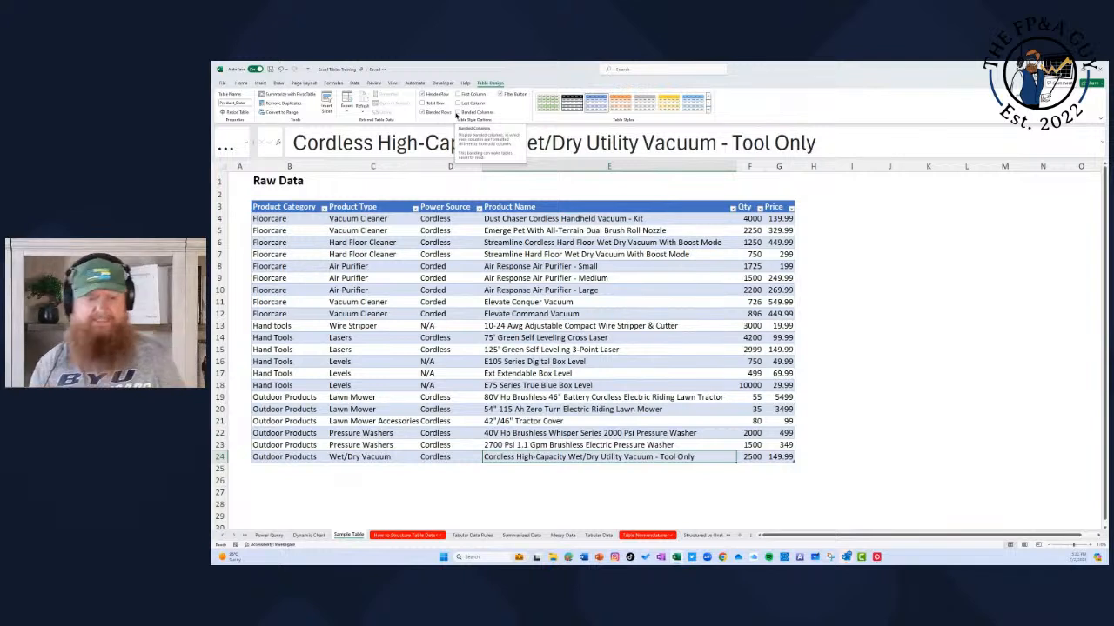
# Step: Try the table without banded rows and with banded columns, and return to banded rows only
pyautogui.click(423, 113)
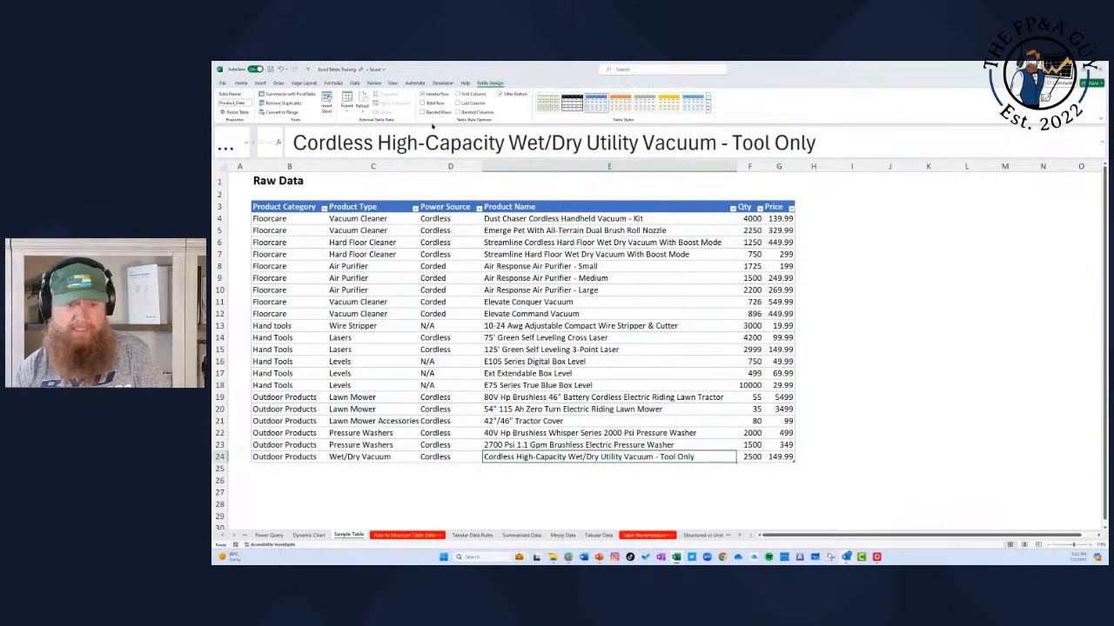
pyautogui.click(423, 112)
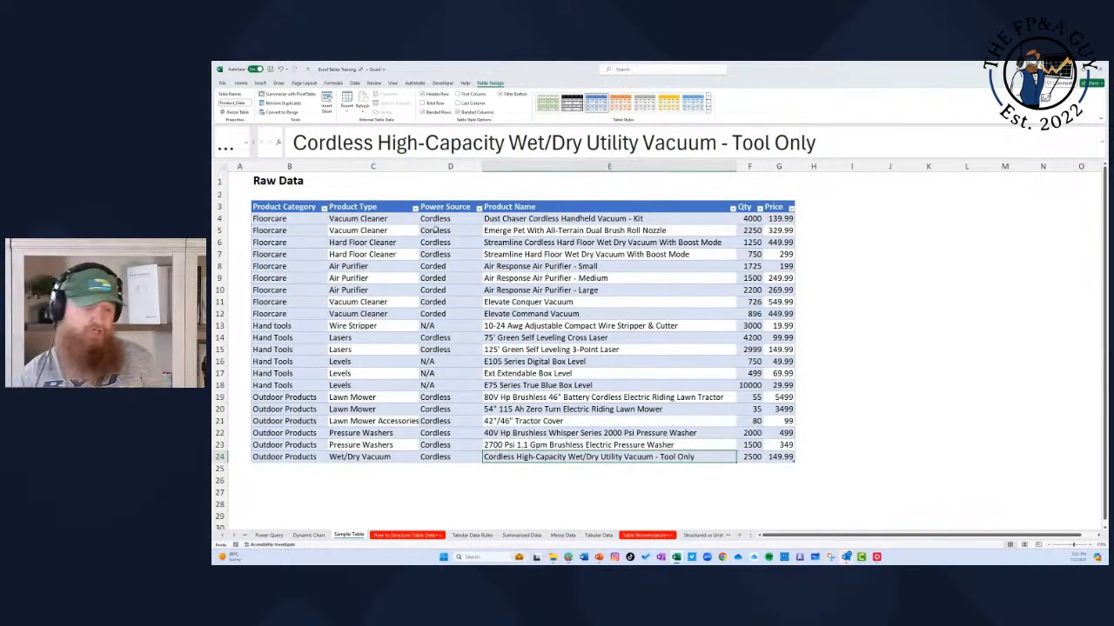
pyautogui.click(424, 112)
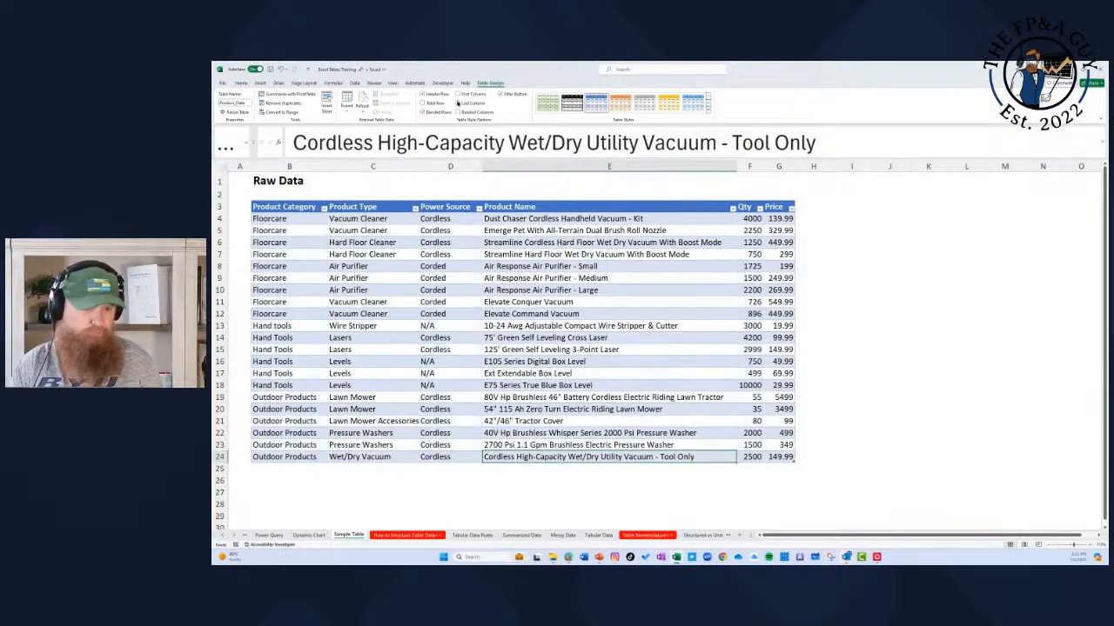
# Step: Try emphasizing the table's first and last columns, and turn both options off again
pyautogui.click(457, 94)
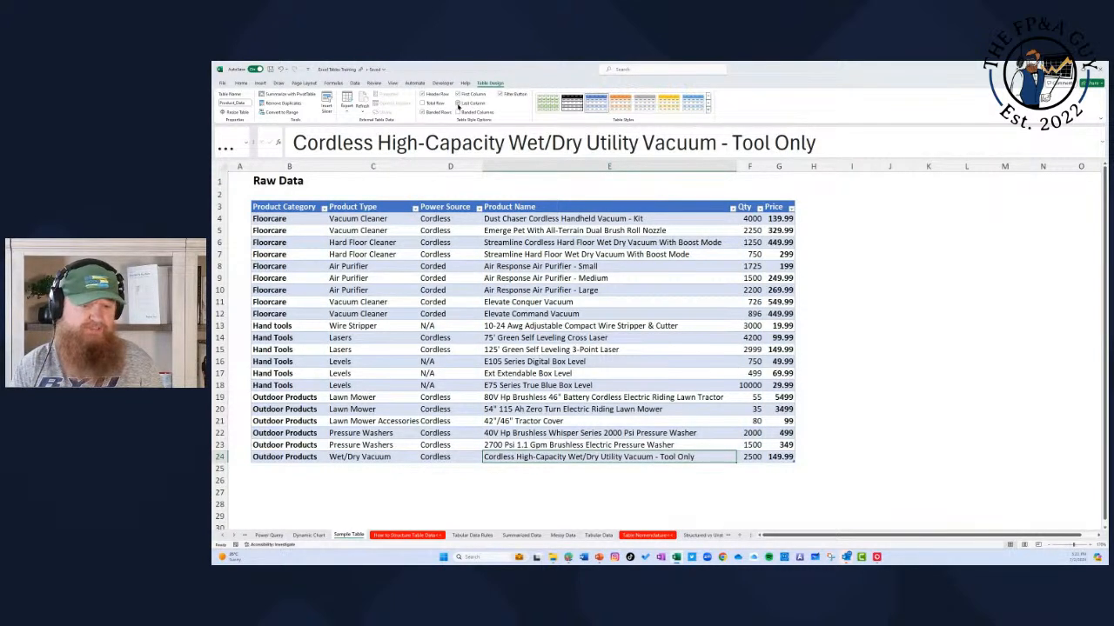
pyautogui.click(457, 94)
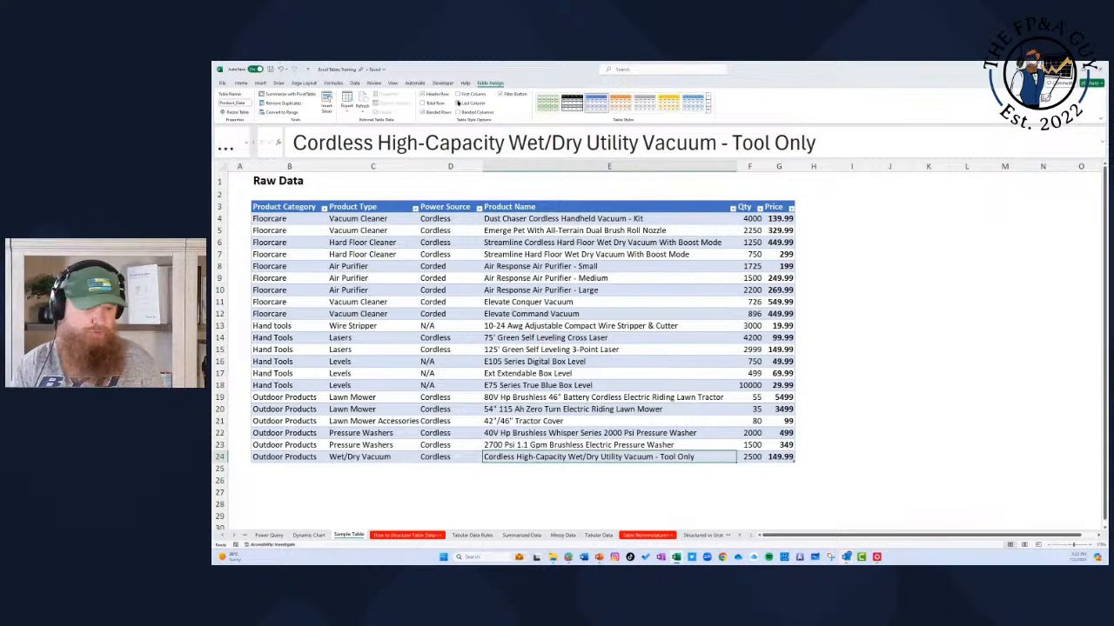
pyautogui.click(424, 113)
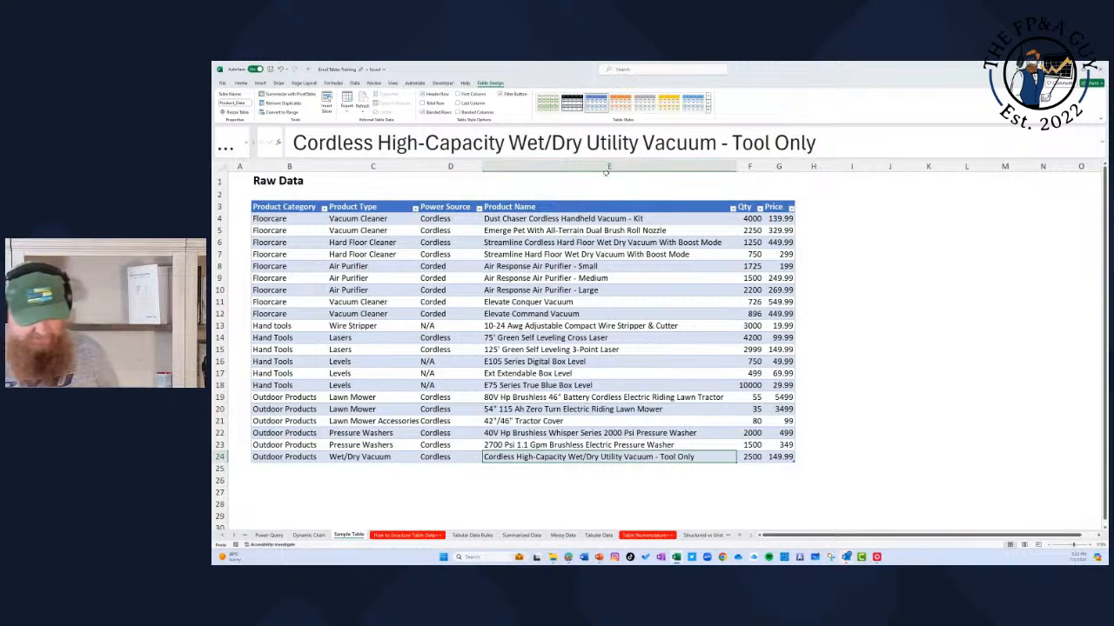
# Step: Try a blue Medium table style with darker banding, and restore the table's original blue Medium style
pyautogui.click(708, 110)
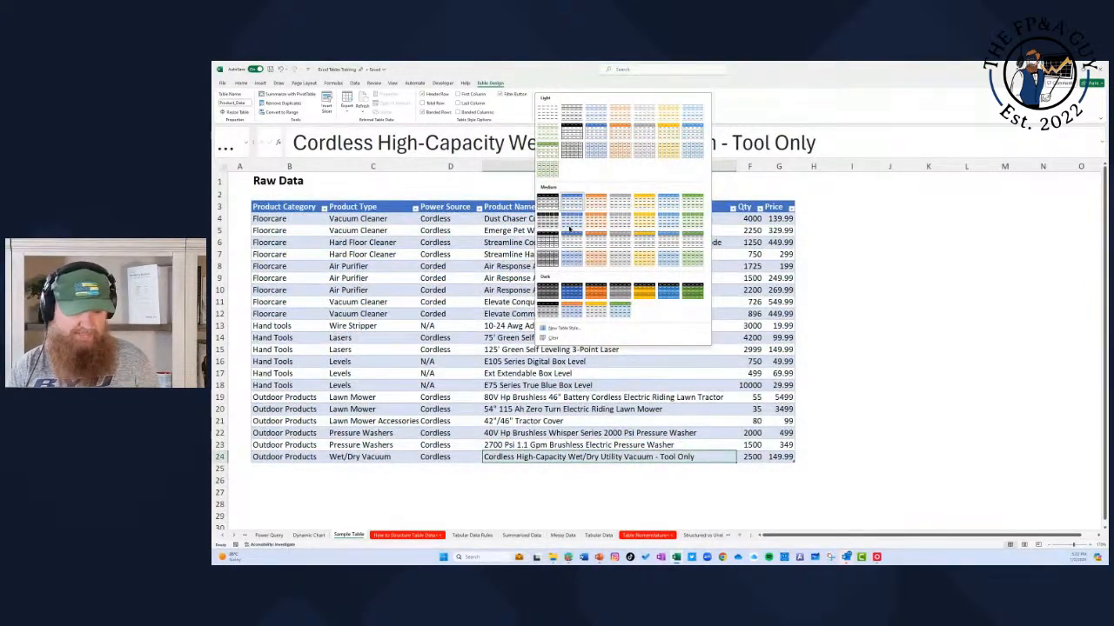
pyautogui.click(570, 228)
pyautogui.click(709, 111)
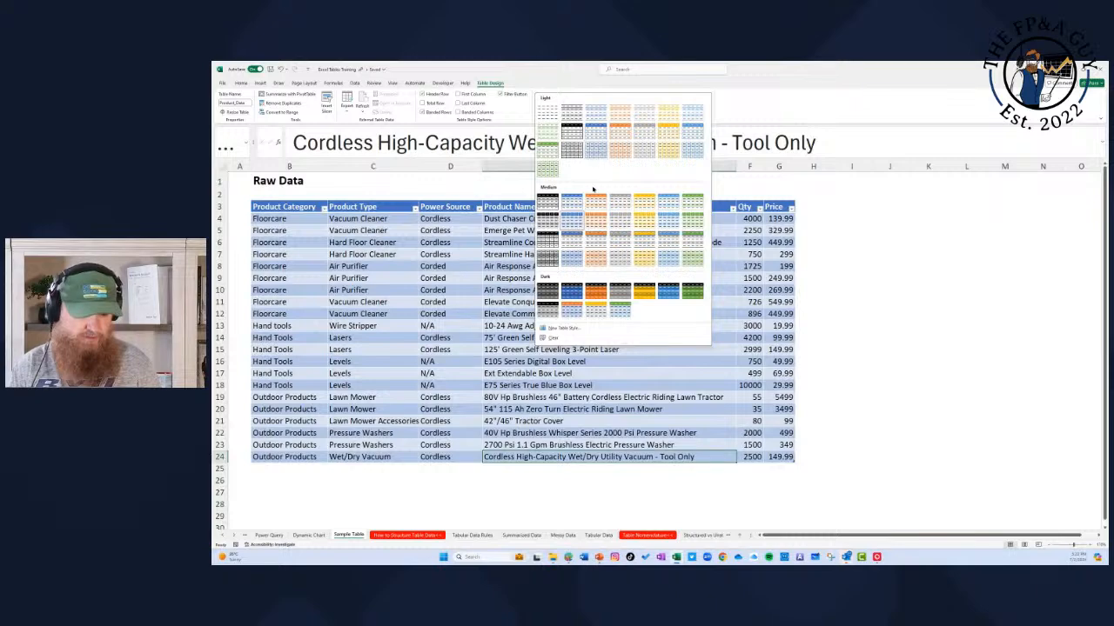
pyautogui.click(571, 201)
pyautogui.click(645, 292)
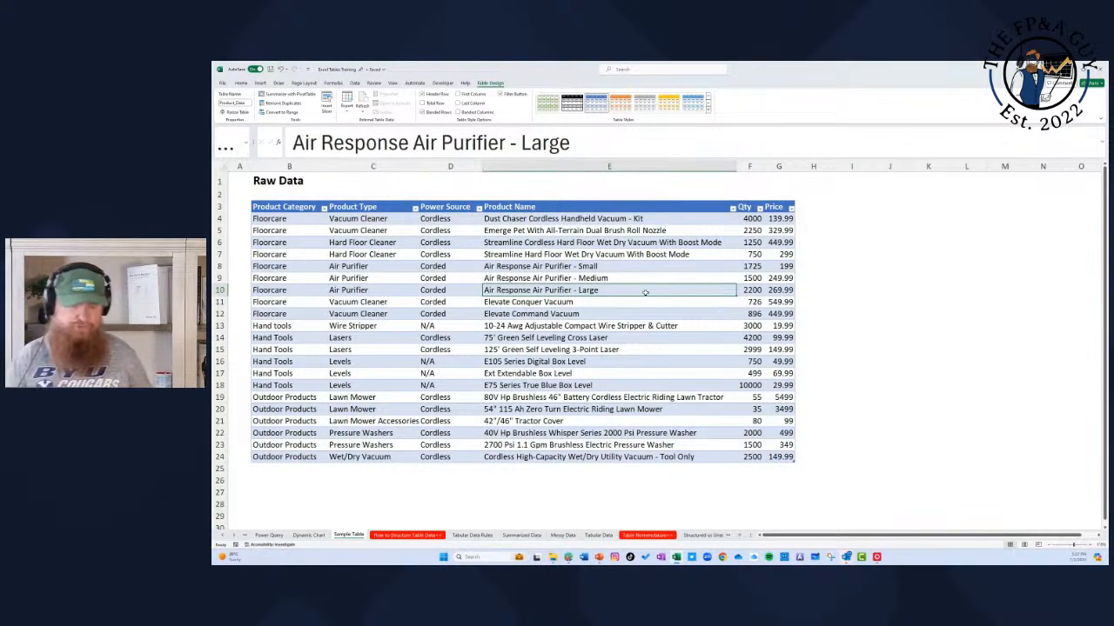
# Step: Extend the table with a Discount column next to Price and enter 10 in its first row
pyautogui.click(806, 209)
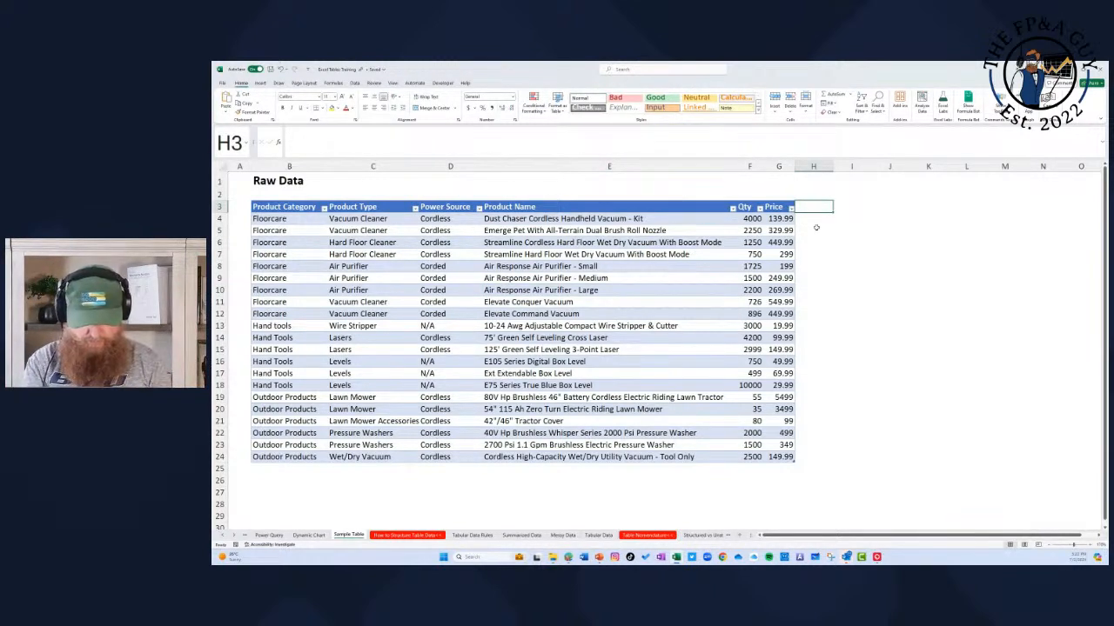
pyautogui.write('Discount')
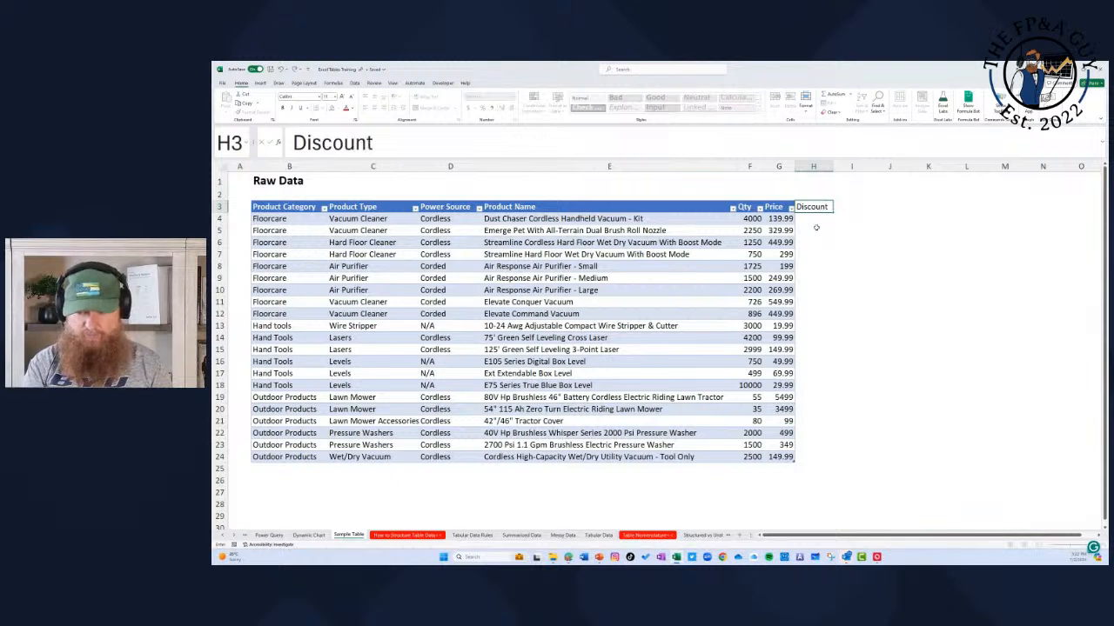
pyautogui.press('Return')
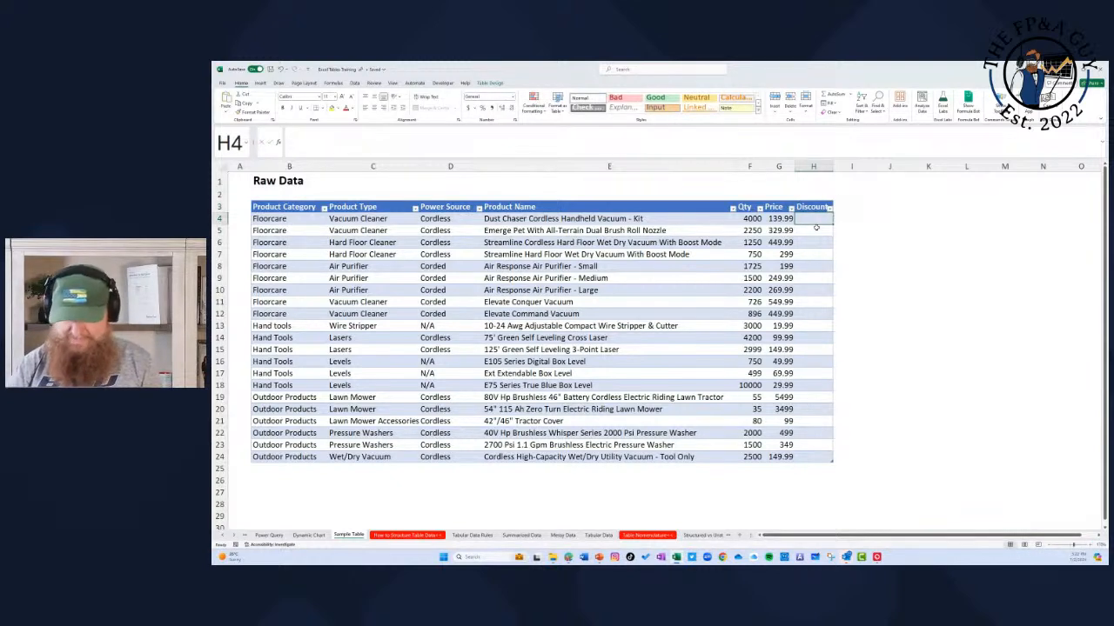
pyautogui.write('10')
pyautogui.press('Return')
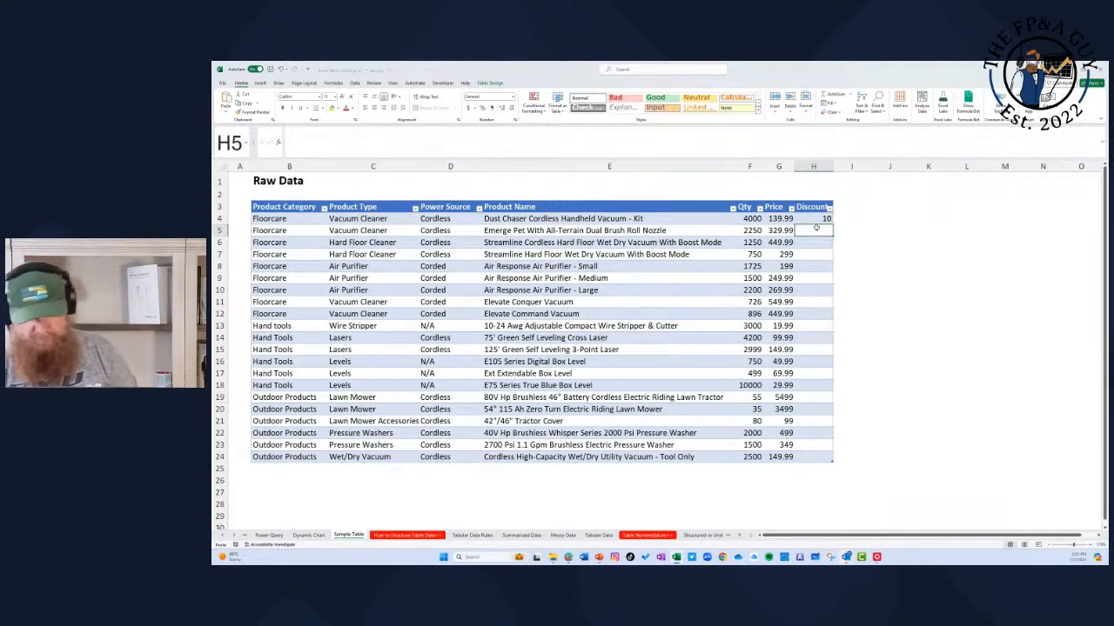
# Step: Replace the first Discount value with the formula =10% so it fills the whole column
pyautogui.press('Up')
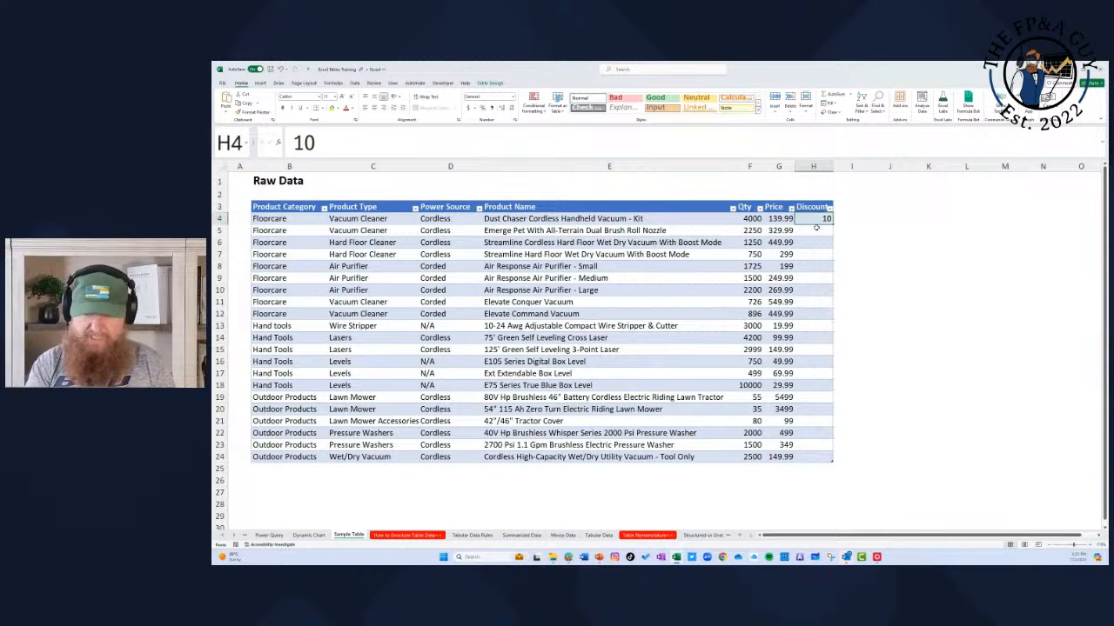
pyautogui.write('=10%')
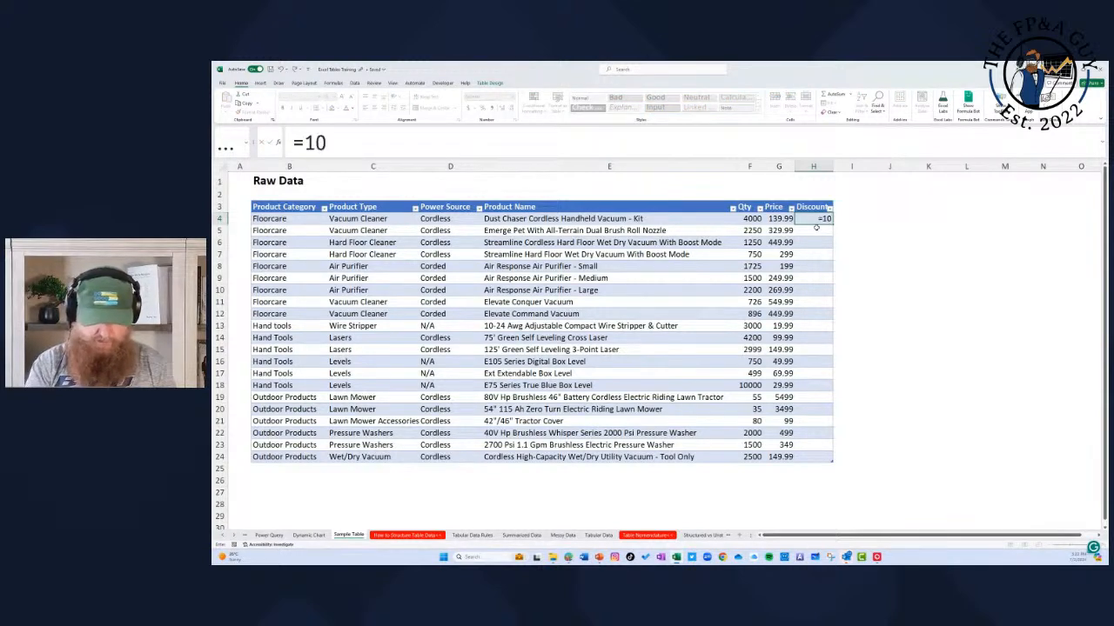
pyautogui.press('Return')
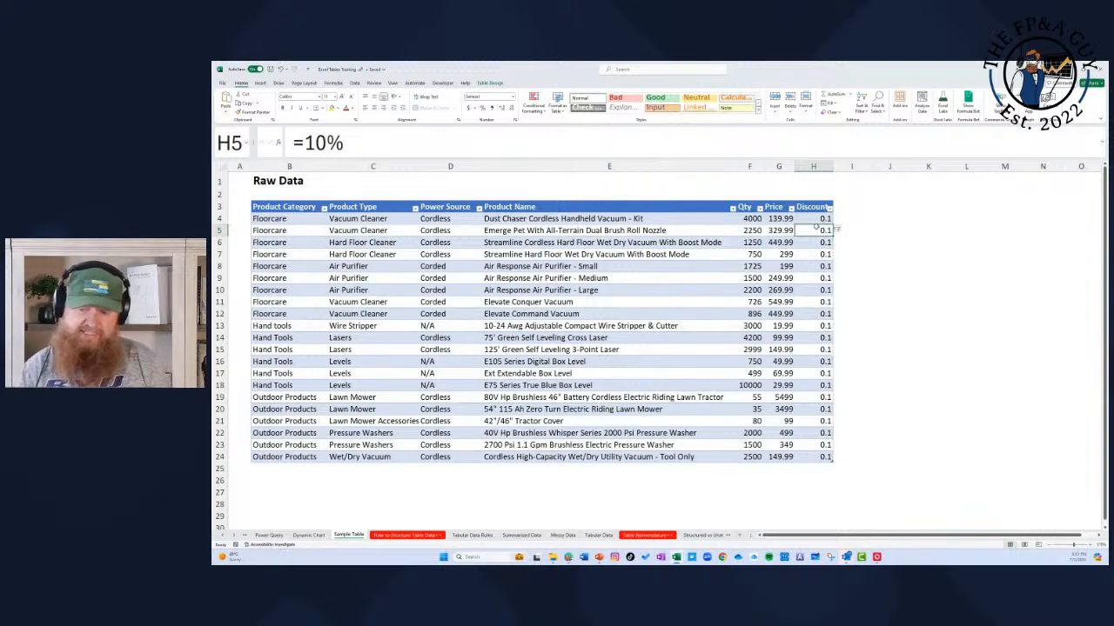
pyautogui.moveTo(818, 218); pyautogui.dragTo(820, 457)
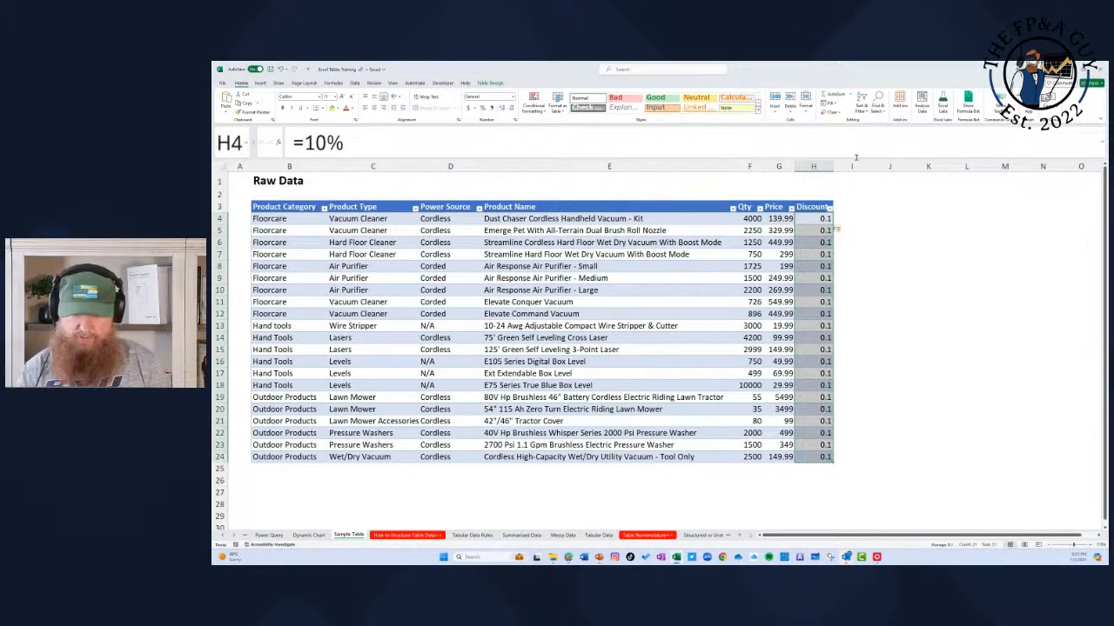
# Step: Add a Discounted Revenue column next to Discount and widen it to fit its header
pyautogui.click(849, 209)
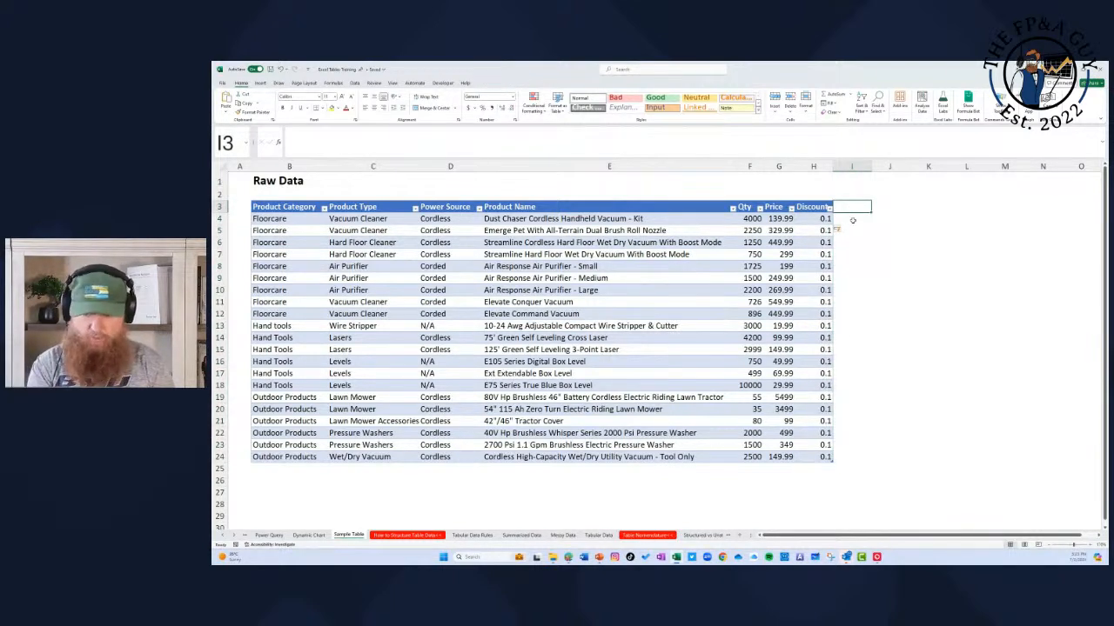
pyautogui.write('Discounted')
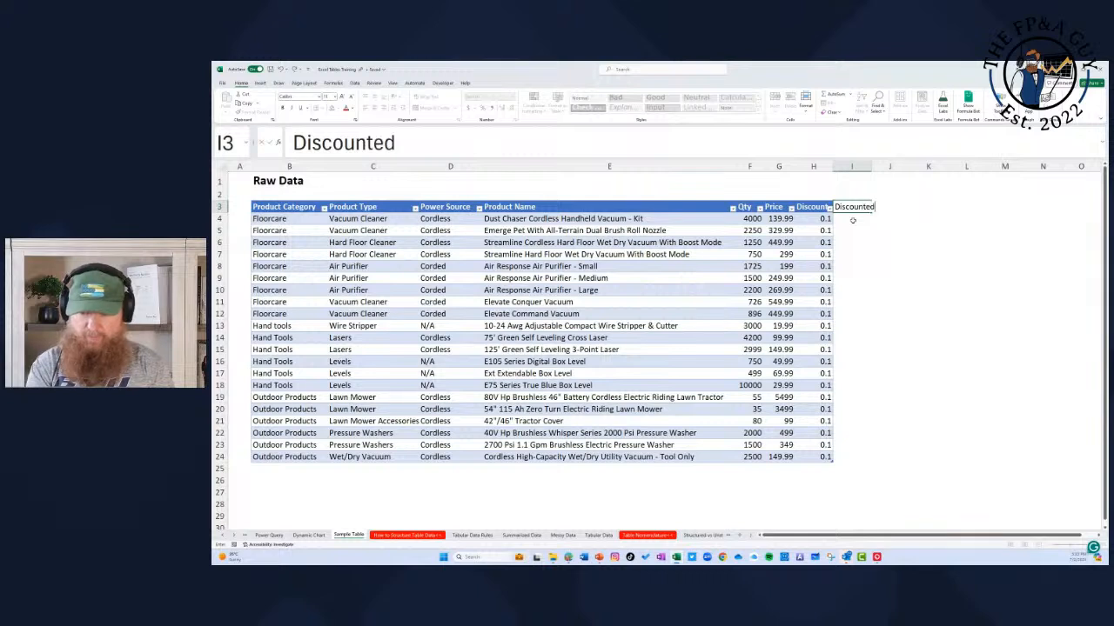
pyautogui.write(' Revenue')
pyautogui.press('Return')
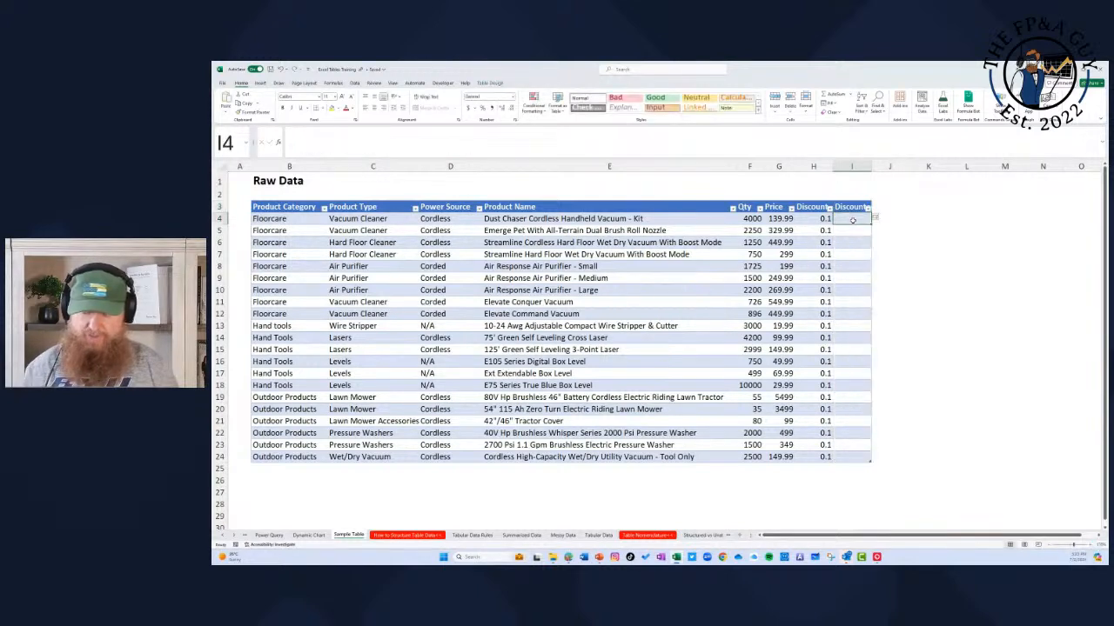
pyautogui.doubleClick(870, 166)
pyautogui.write('=')
pyautogui.press('Left')
pyautogui.press('Left')
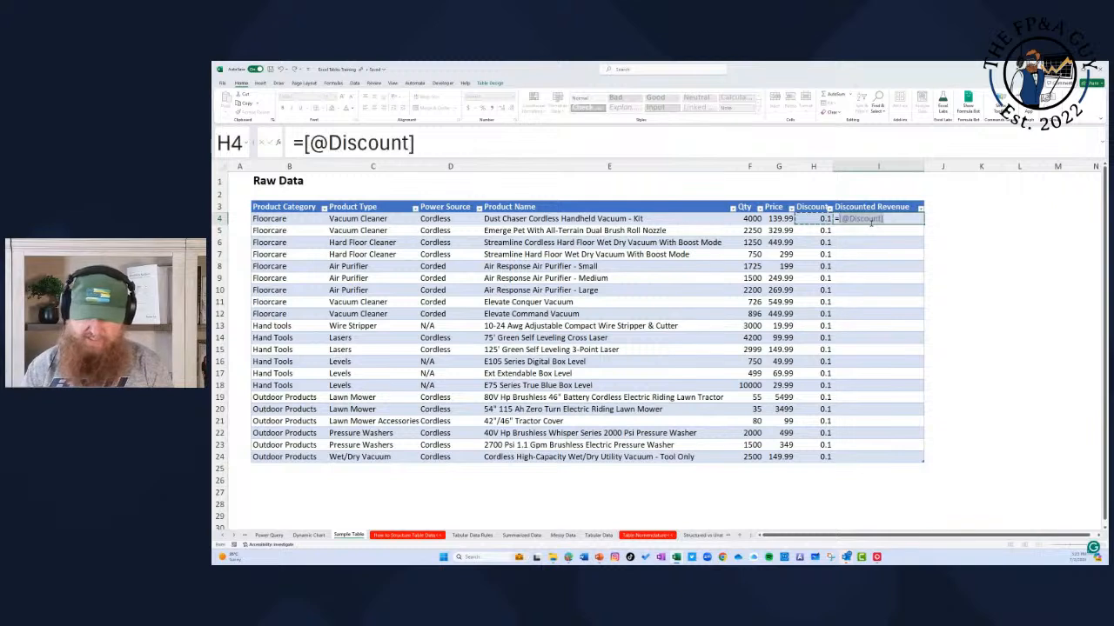
pyautogui.write('*')
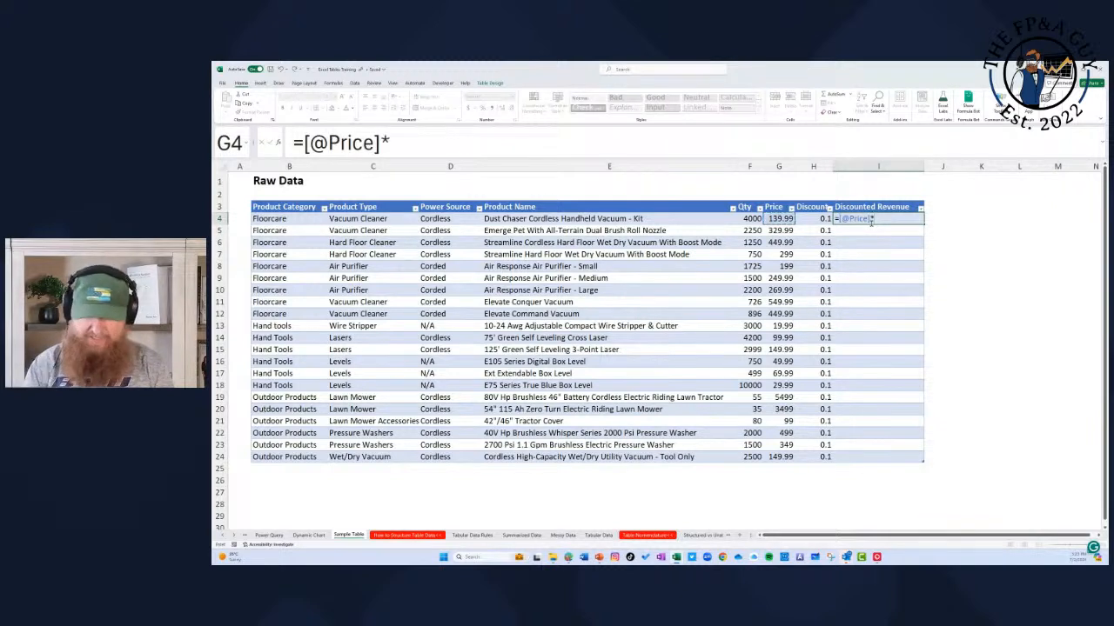
pyautogui.press('Left')
pyautogui.press('Return')
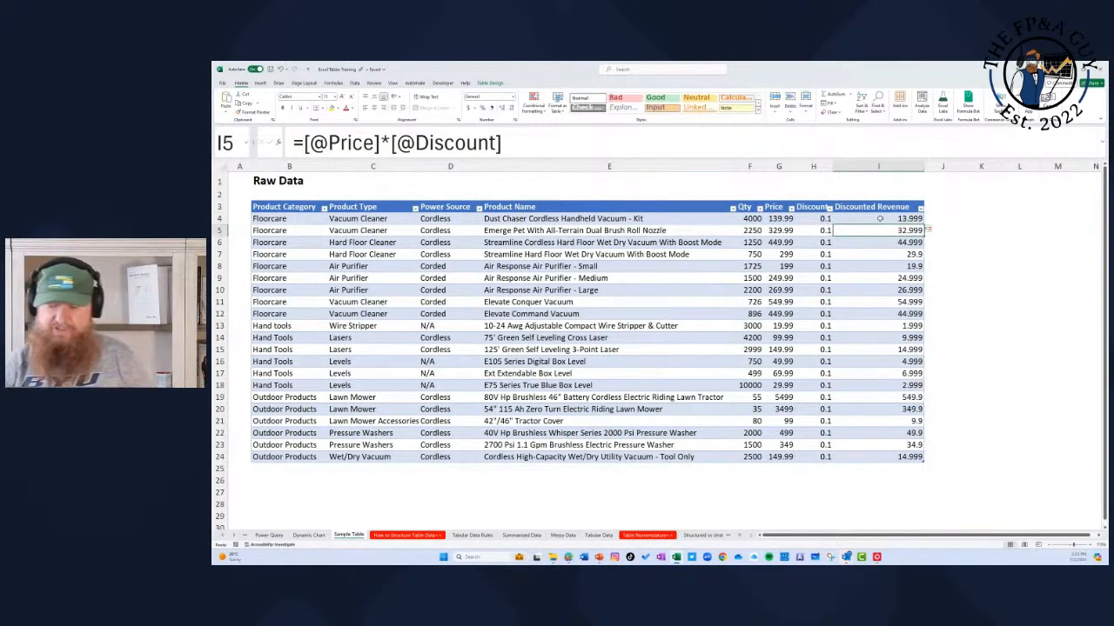
pyautogui.click(883, 218)
pyautogui.click(886, 230)
pyautogui.click(886, 243)
pyautogui.click(887, 279)
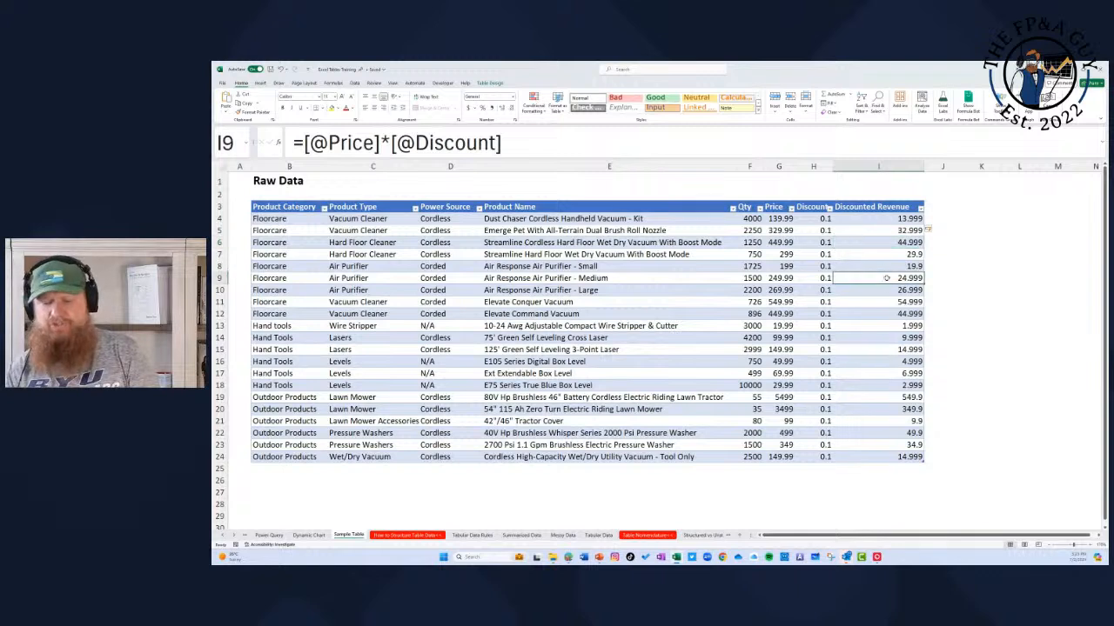
pyautogui.click(896, 376)
pyautogui.click(900, 219)
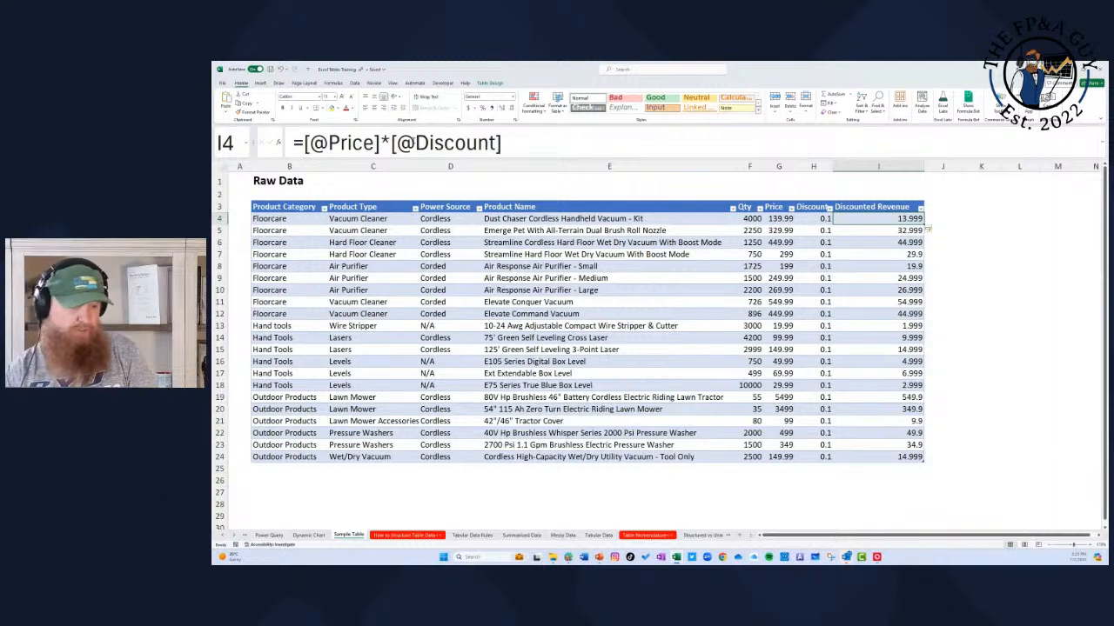
pyautogui.click(391, 143)
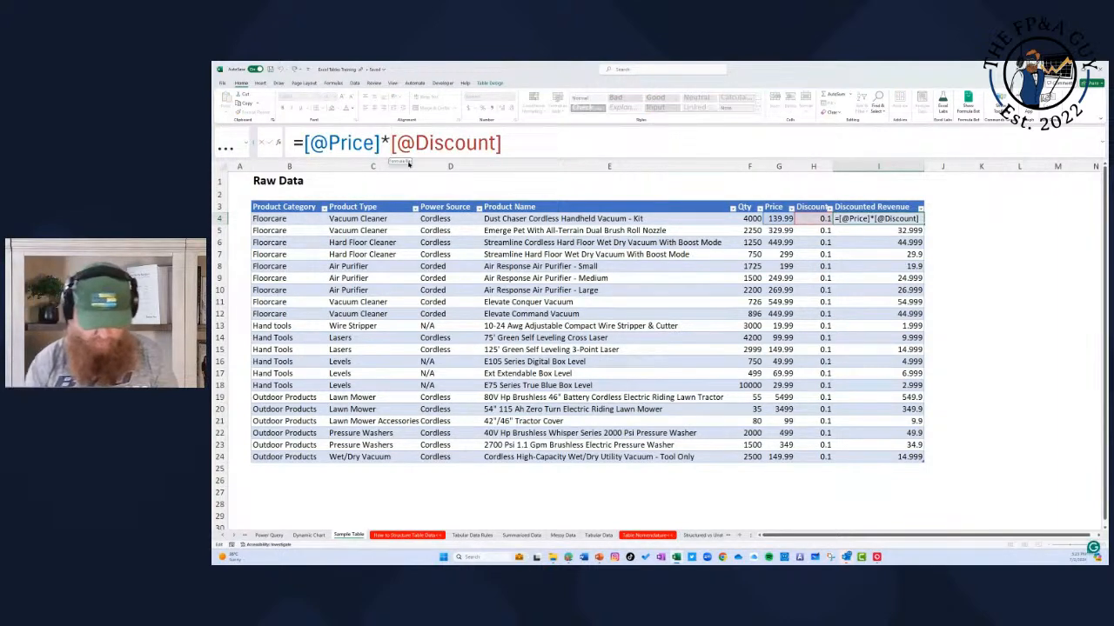
pyautogui.write('(')
pyautogui.write('1-')
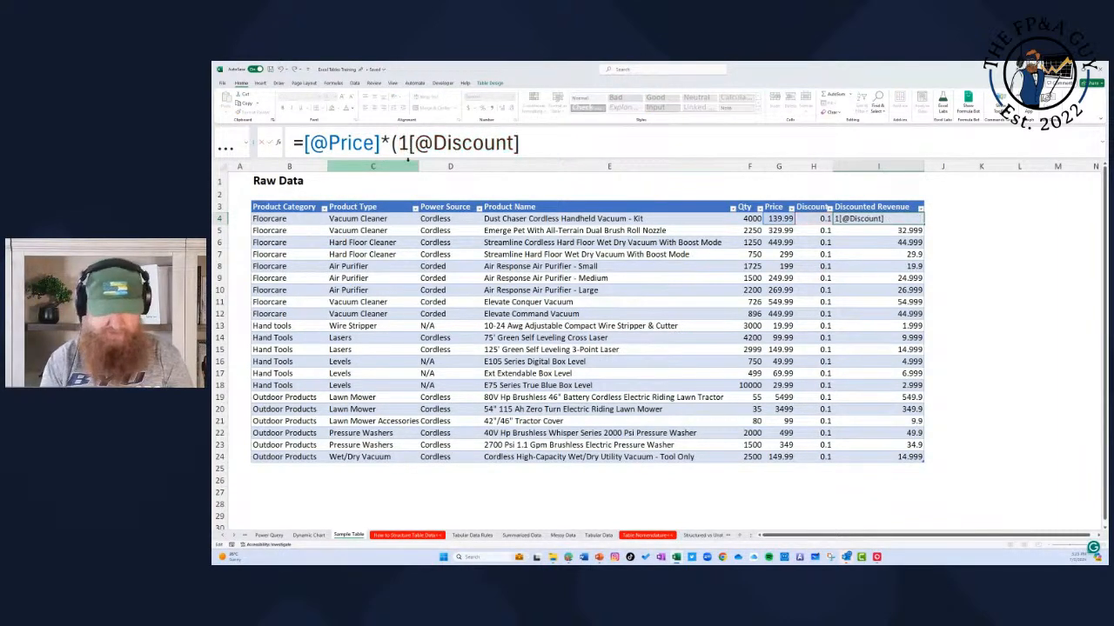
pyautogui.click(569, 143)
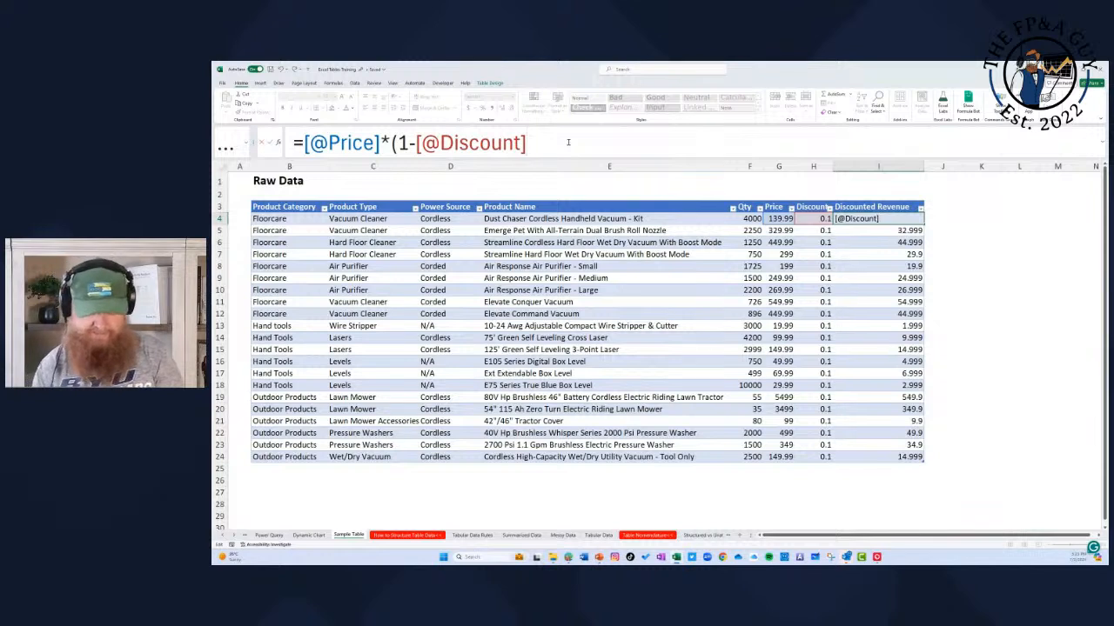
pyautogui.write(')')
pyautogui.press('Return')
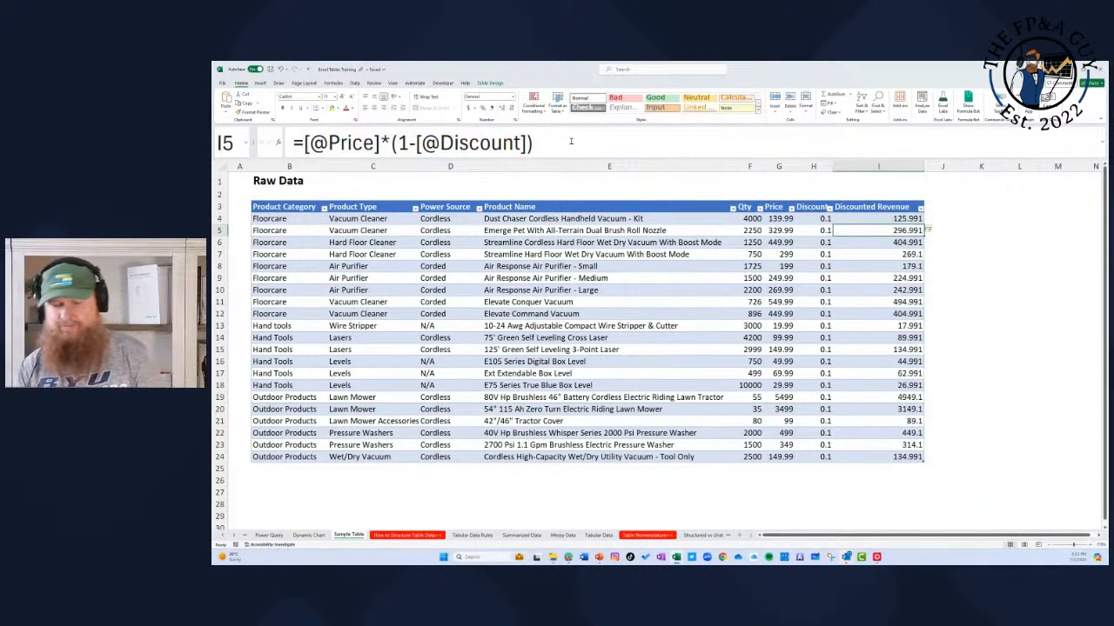
pyautogui.moveTo(902, 217); pyautogui.dragTo(909, 455)
pyautogui.moveTo(815, 218); pyautogui.dragTo(815, 457)
# Step: Add a row directly below the table with Outdoor Products as its product category
pyautogui.click(285, 469)
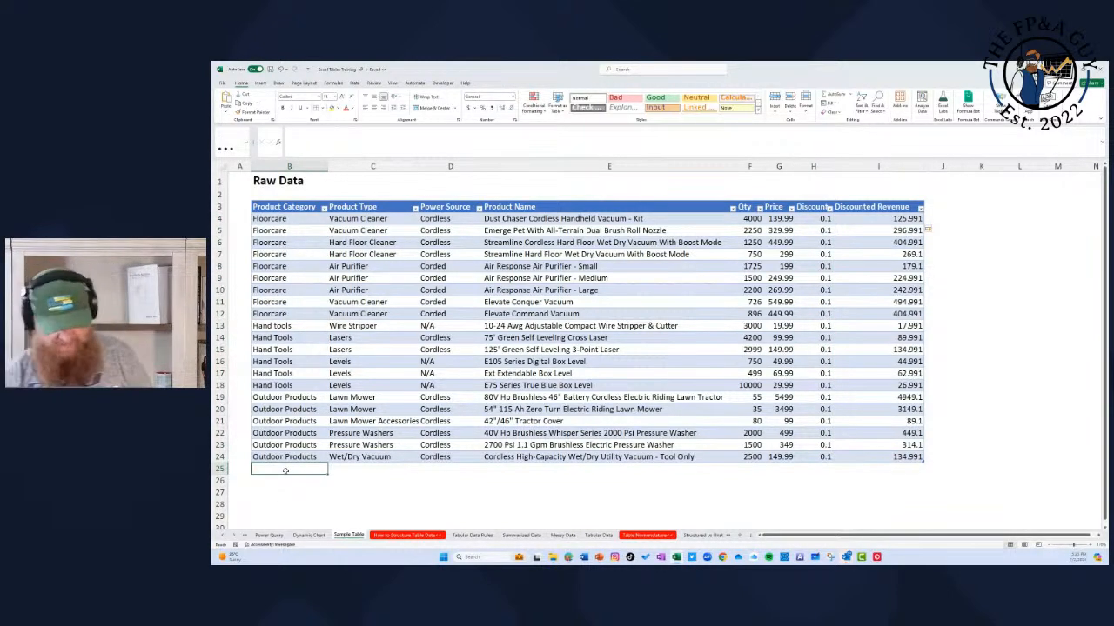
pyautogui.write('Outdoor Products')
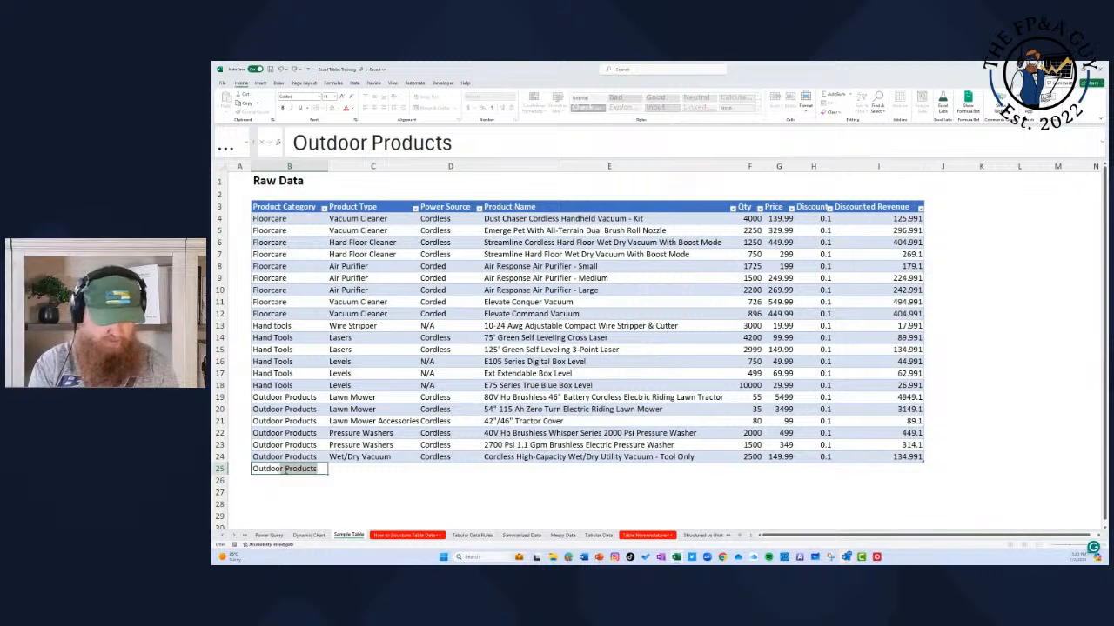
pyautogui.press('Tab')
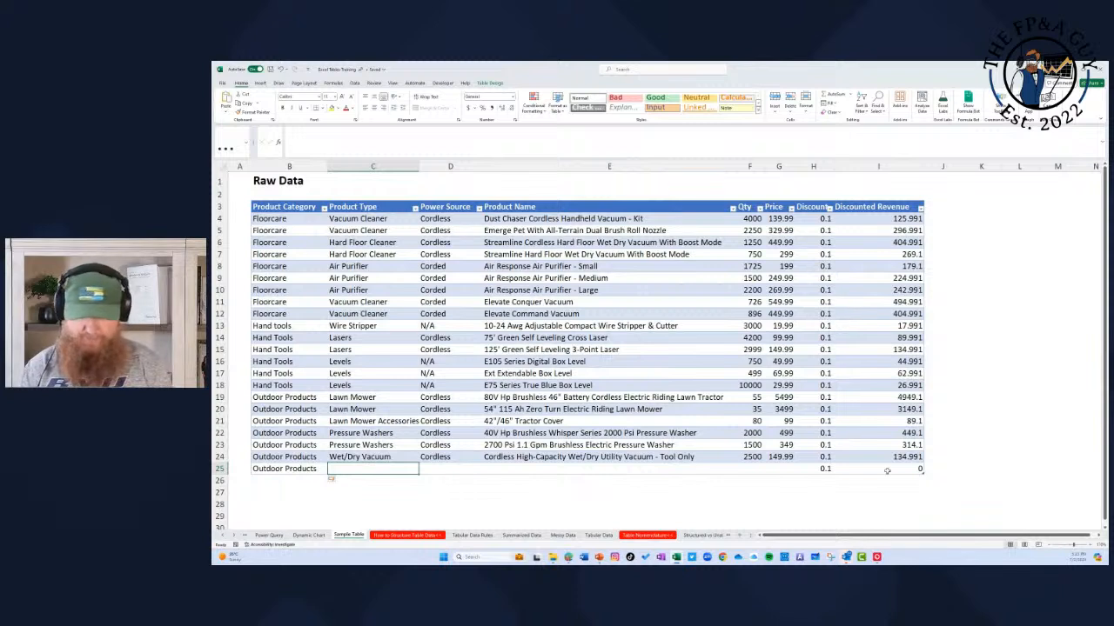
# Step: Clear the added Outdoor Products row, shrink the table back to row 24 and delete the leftover formulas in H25:I25
pyautogui.rightClick(311, 470)
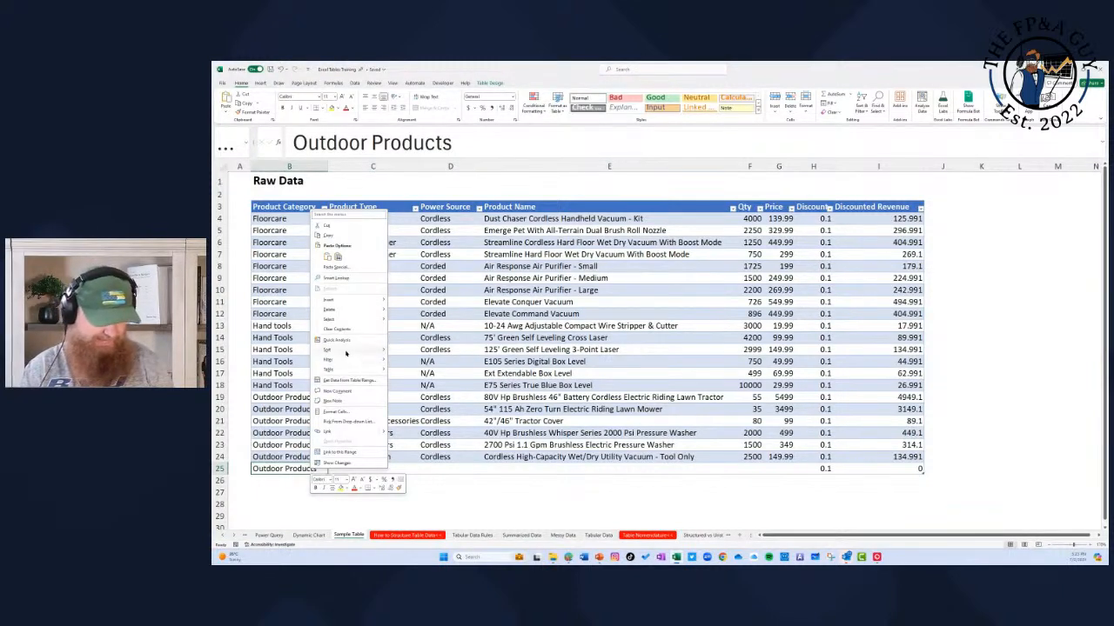
pyautogui.moveTo(356, 309)
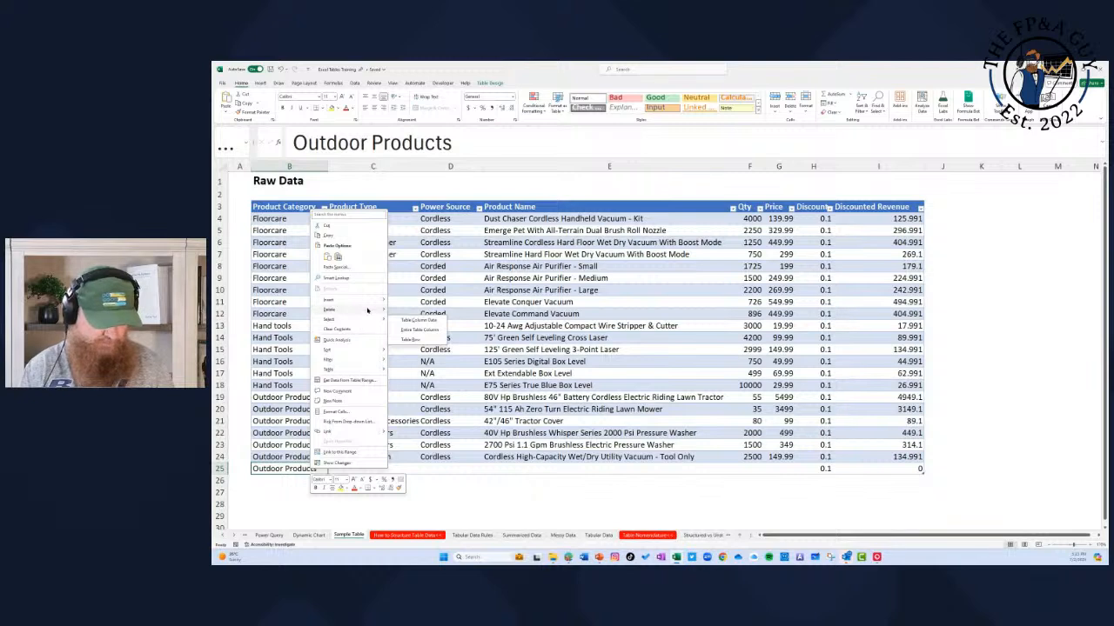
pyautogui.click(488, 460)
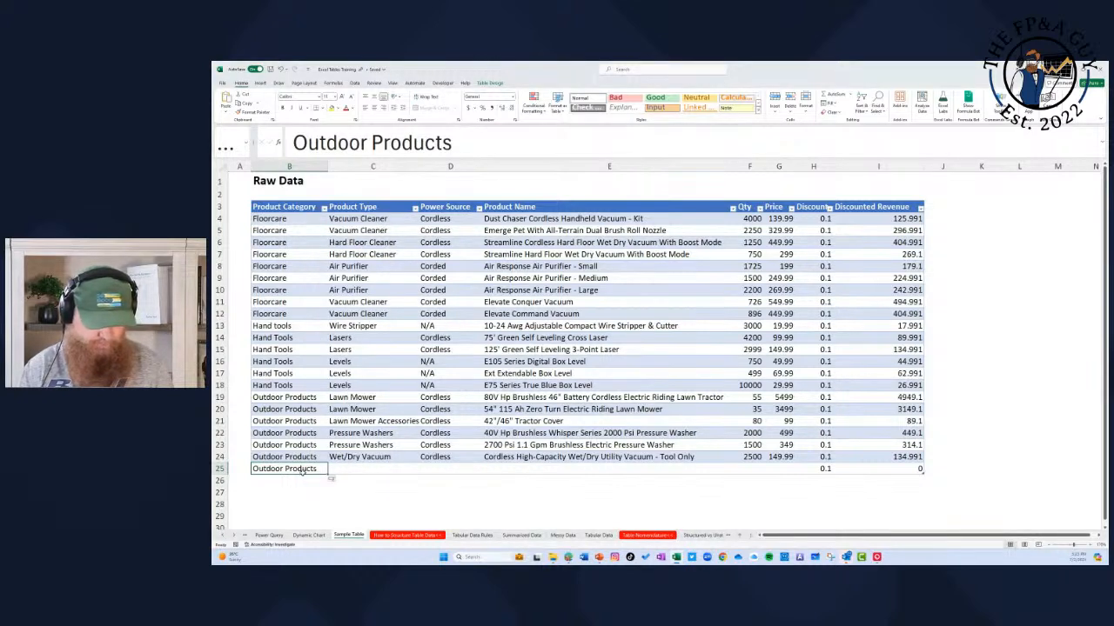
pyautogui.press('Delete')
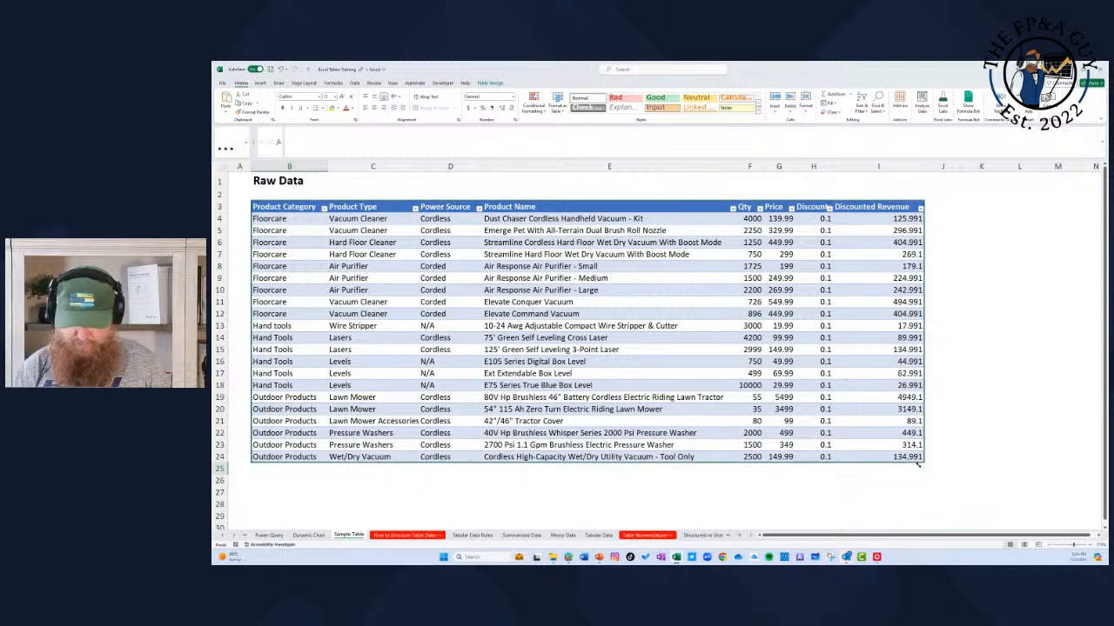
pyautogui.moveTo(818, 470); pyautogui.dragTo(911, 466)
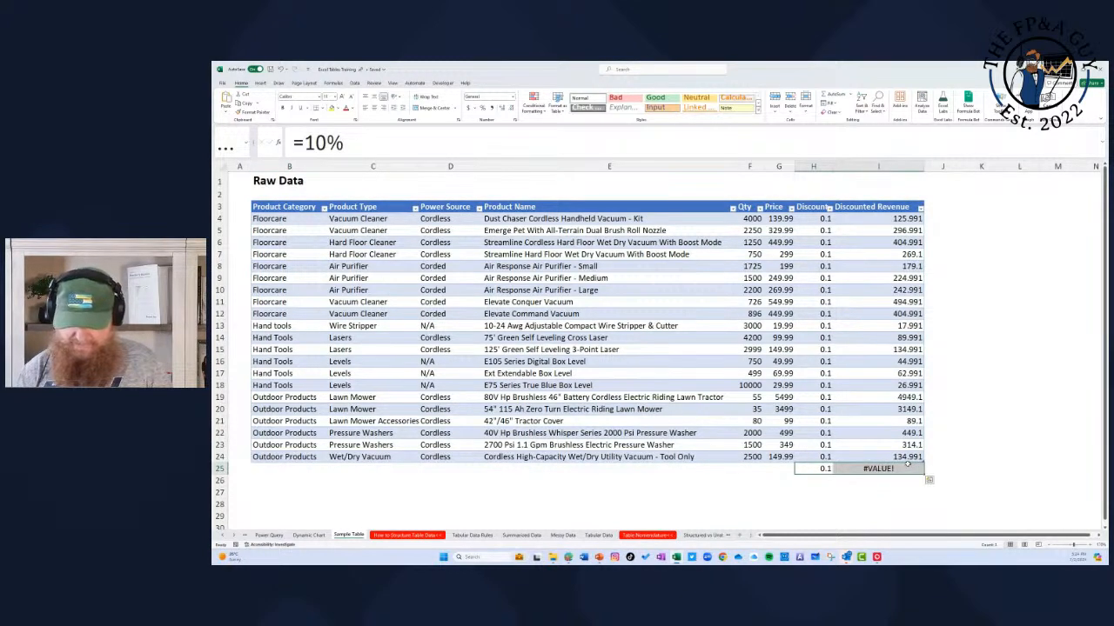
pyautogui.press('Delete')
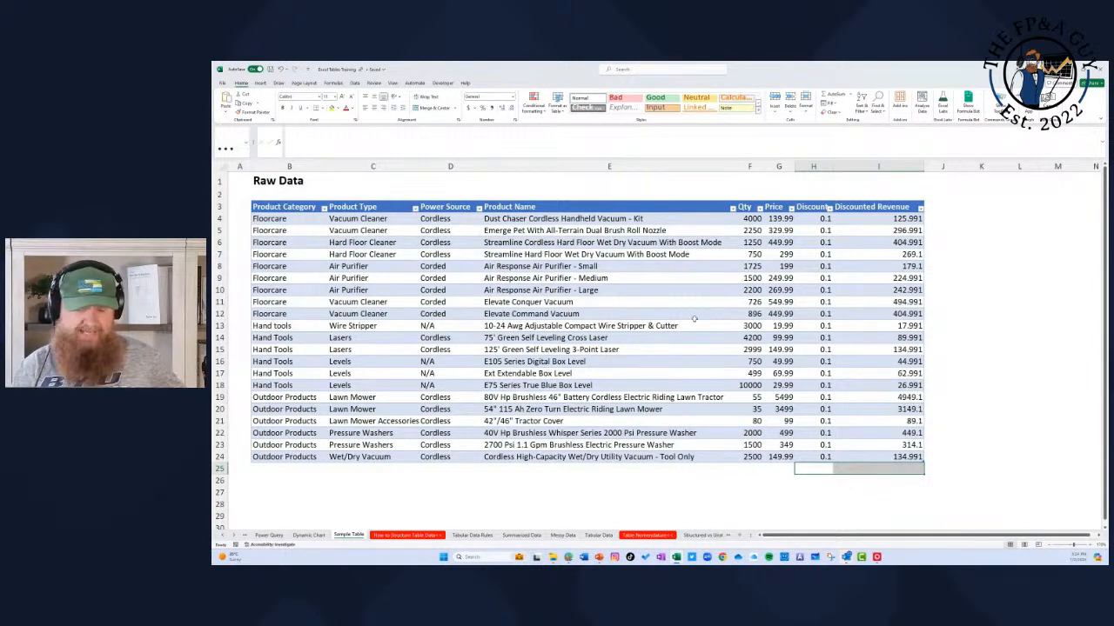
# Step: Insert a Product Type slicer for the table and place it beside the Discounted Revenue column
pyautogui.click(519, 244)
pyautogui.click(489, 83)
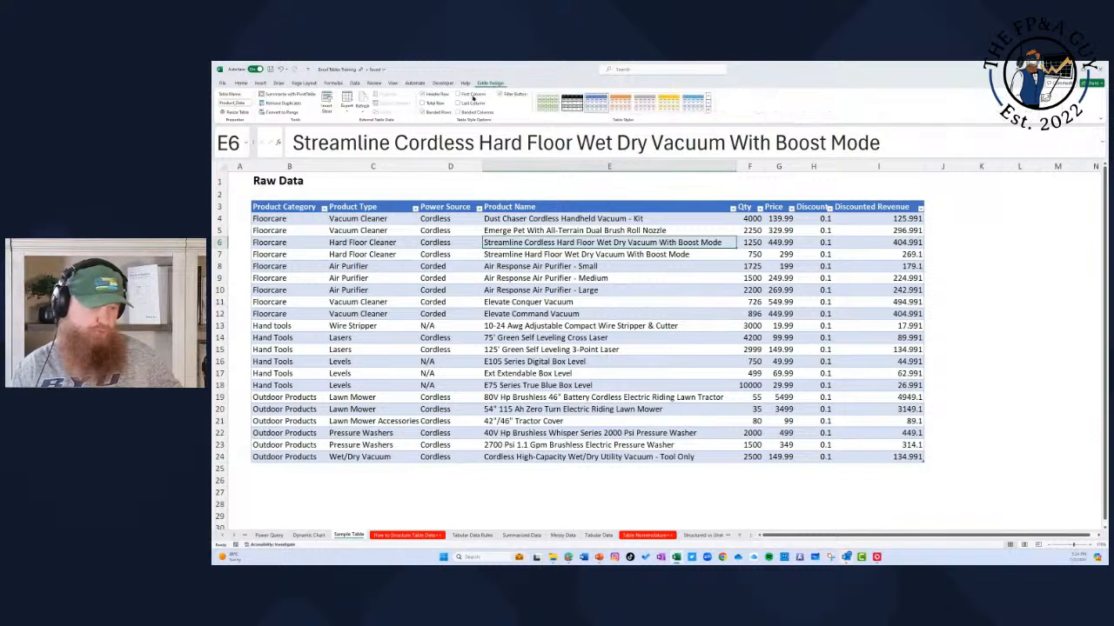
pyautogui.click(326, 98)
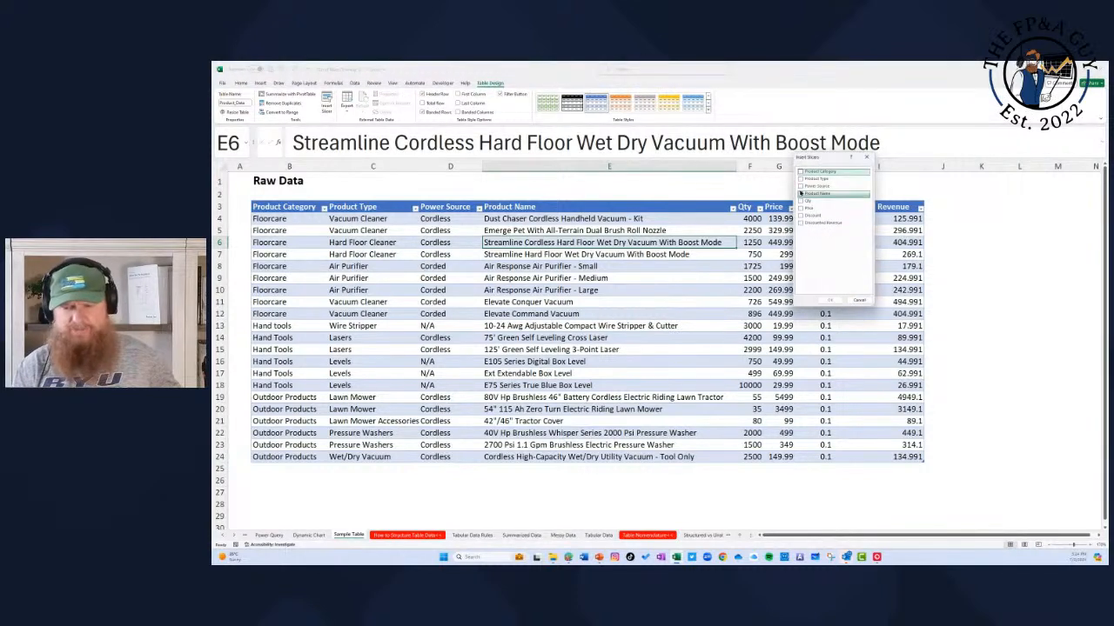
pyautogui.click(800, 179)
pyautogui.click(830, 300)
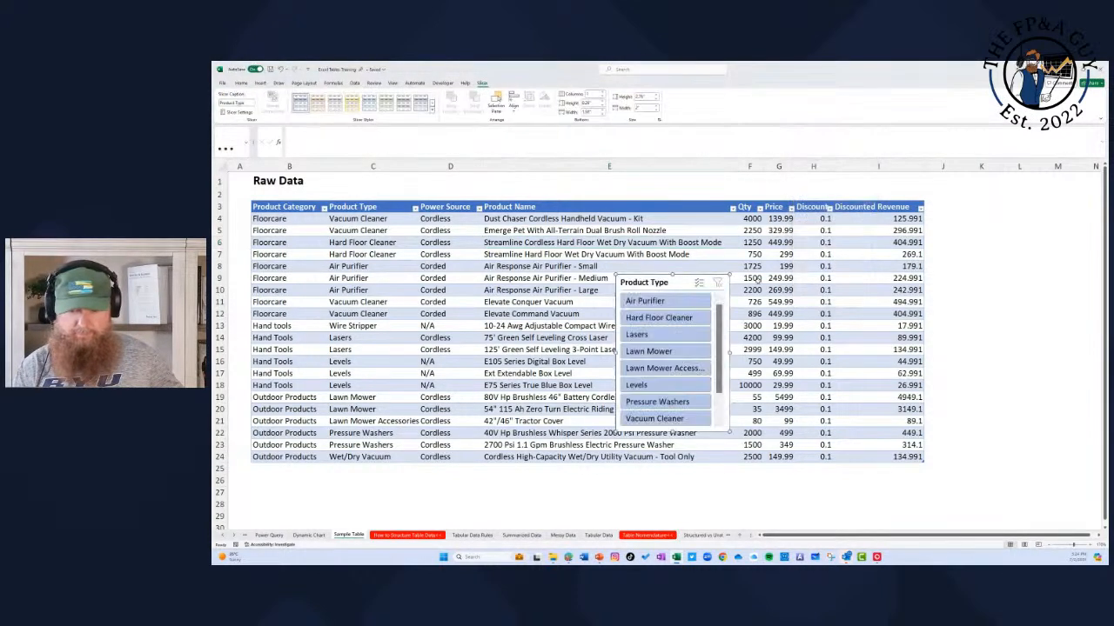
pyautogui.moveTo(663, 287); pyautogui.dragTo(994, 207)
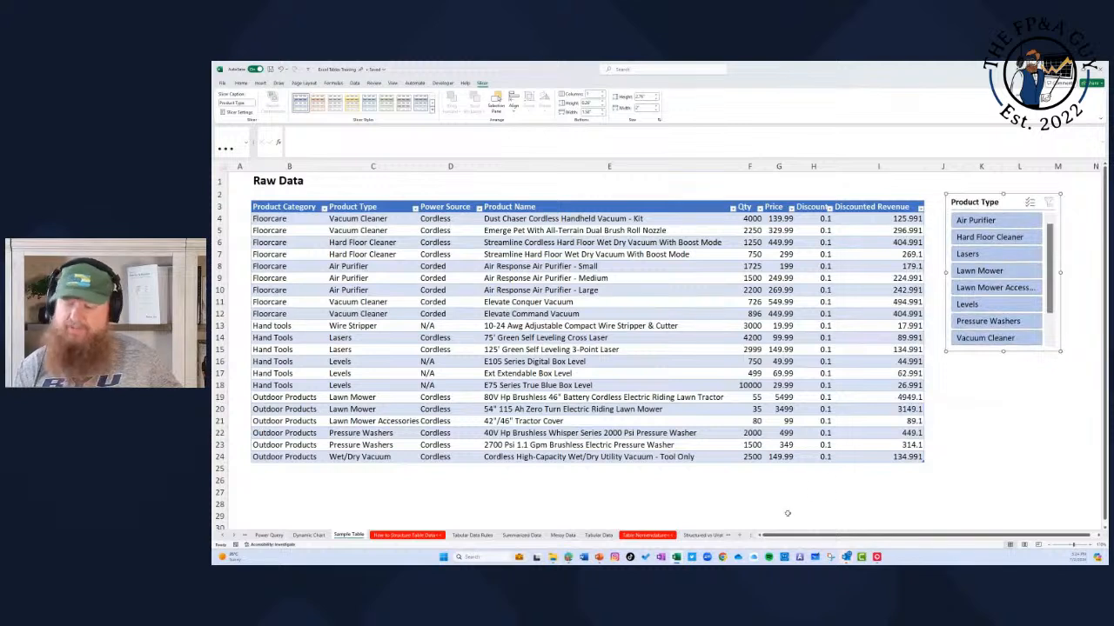
# Step: Filter the table to Hard Floor Cleaner with the slicer and bring up the table's design options
pyautogui.click(988, 236)
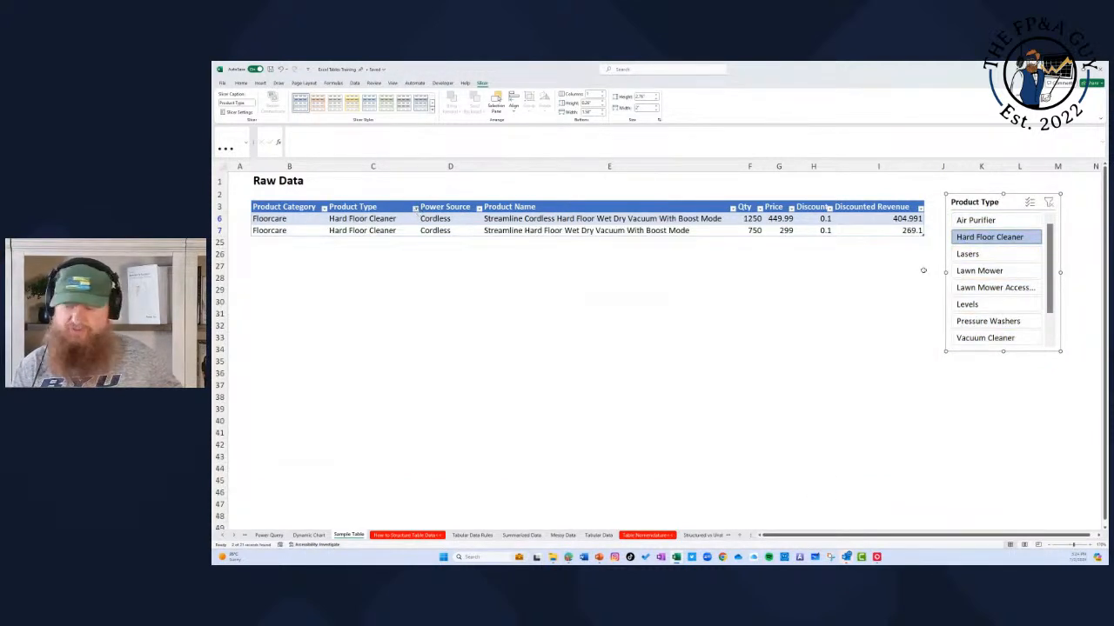
pyautogui.click(521, 230)
pyautogui.click(496, 84)
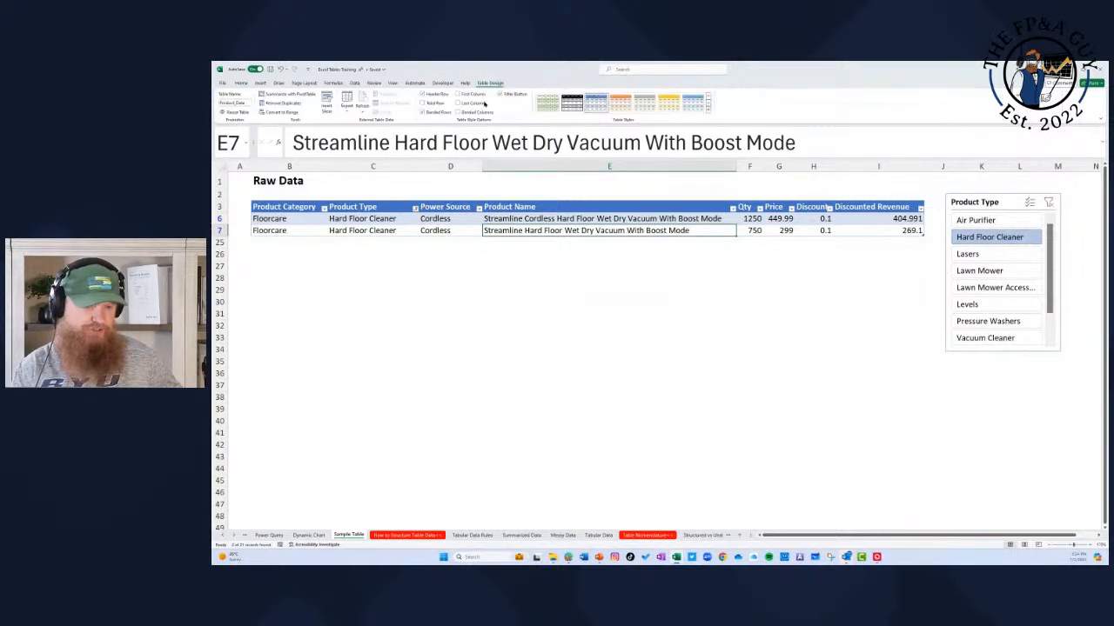
# Step: Add a total row to the product table and select its Price total to inspect the formula
pyautogui.click(423, 103)
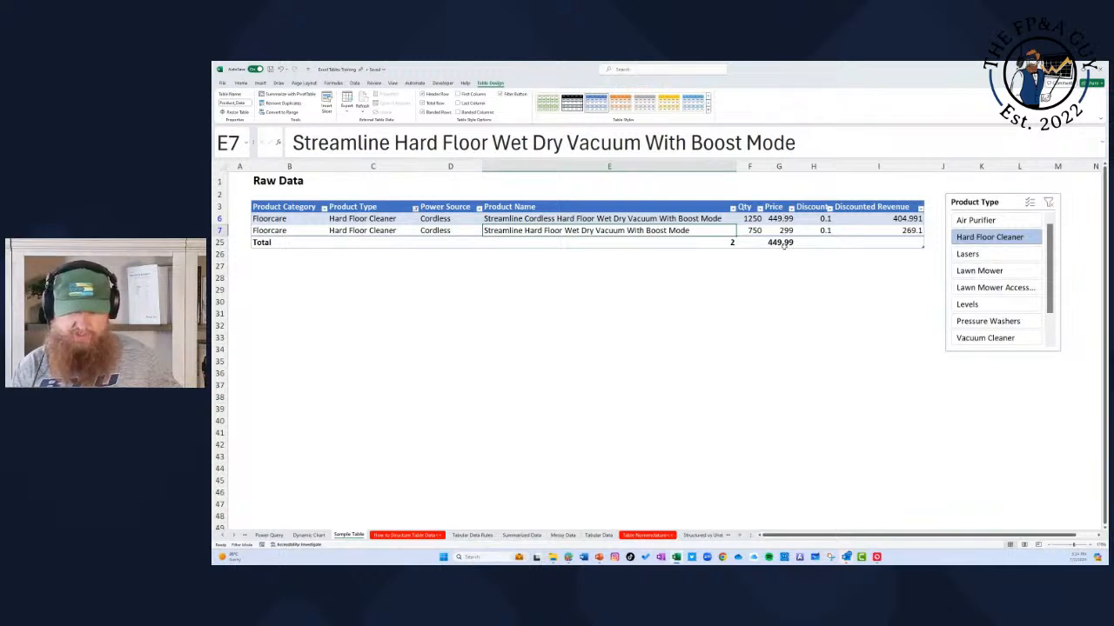
pyautogui.click(784, 243)
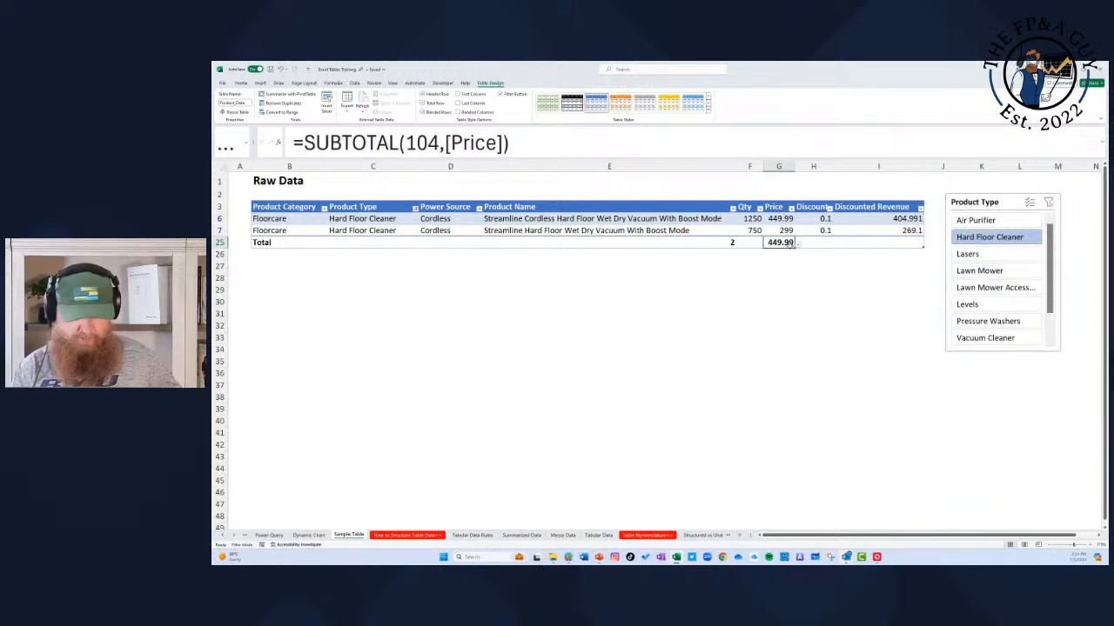
# Step: Switch the slicer filter between product types such as Lasers and Hard Floor Cleaner, ending on Pressure Washers, to compare the totals
pyautogui.click(984, 254)
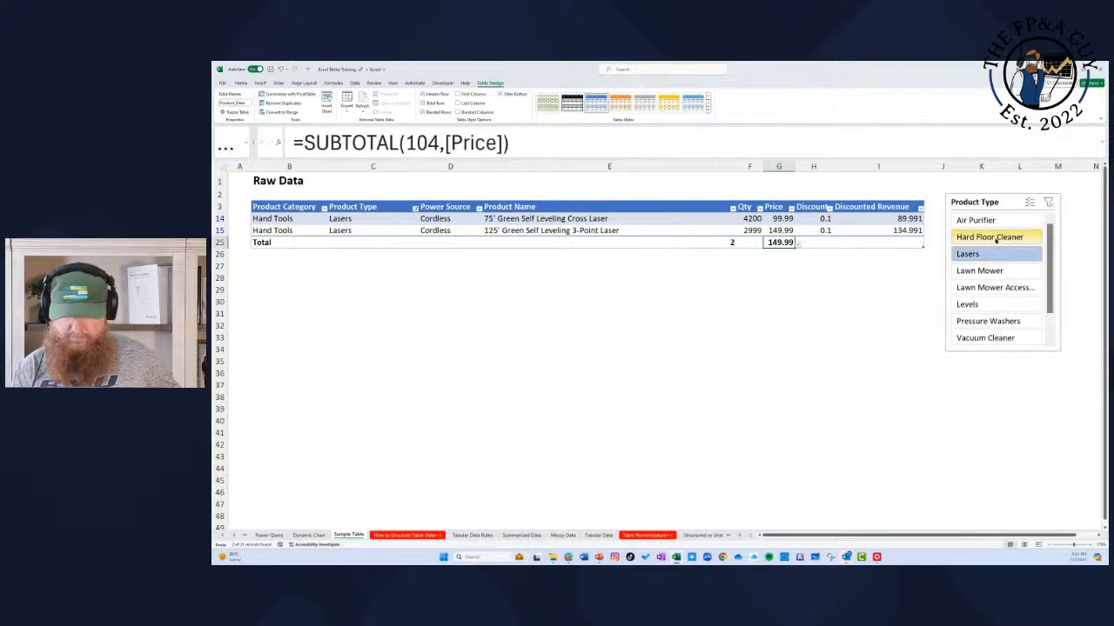
pyautogui.click(994, 222)
pyautogui.click(996, 237)
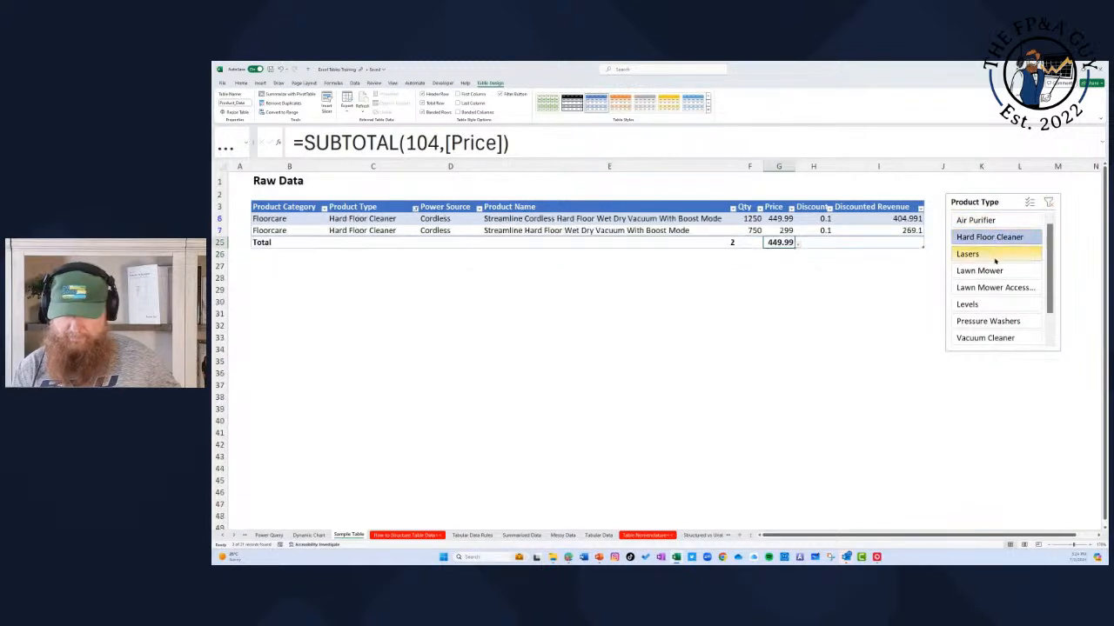
pyautogui.click(997, 254)
pyautogui.click(996, 287)
pyautogui.click(993, 321)
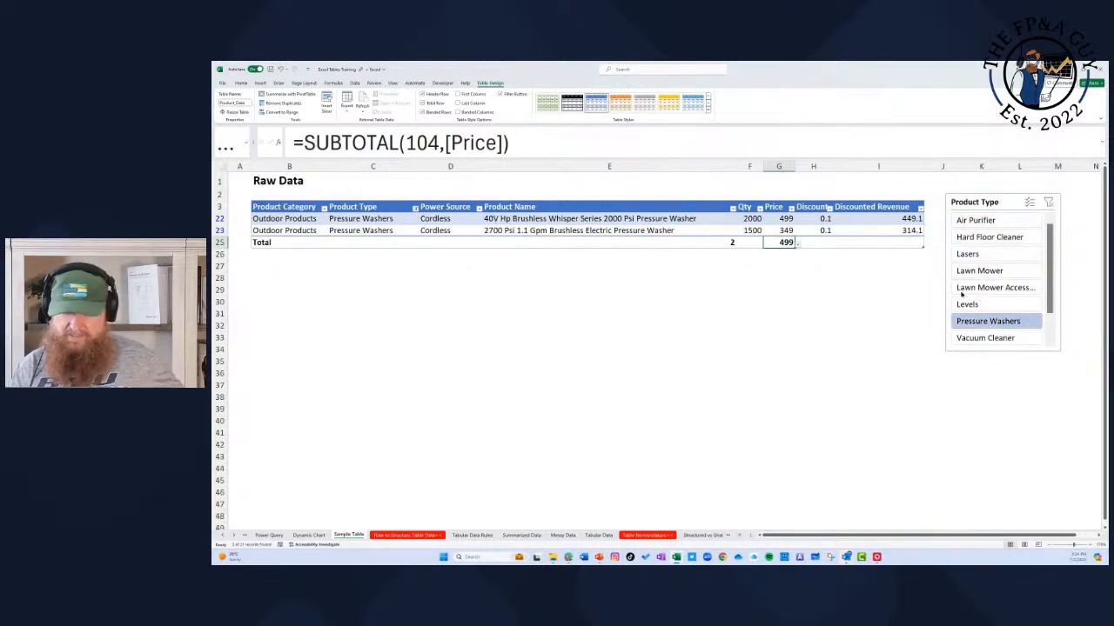
# Step: Clear the Product Type filter and delete the slicer
pyautogui.click(1048, 203)
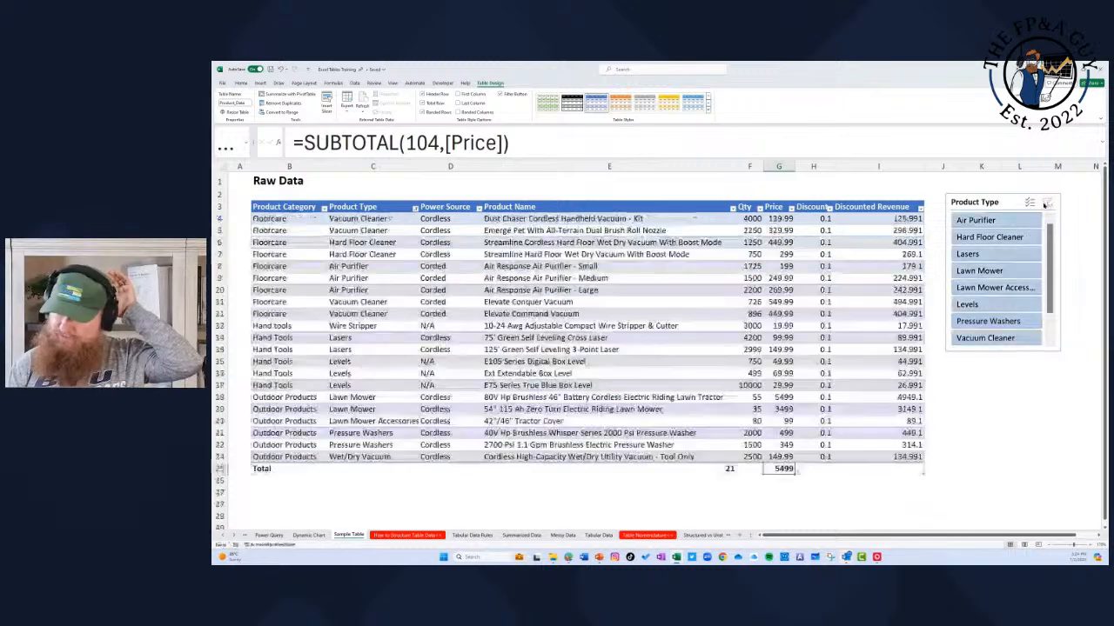
pyautogui.click(1002, 201)
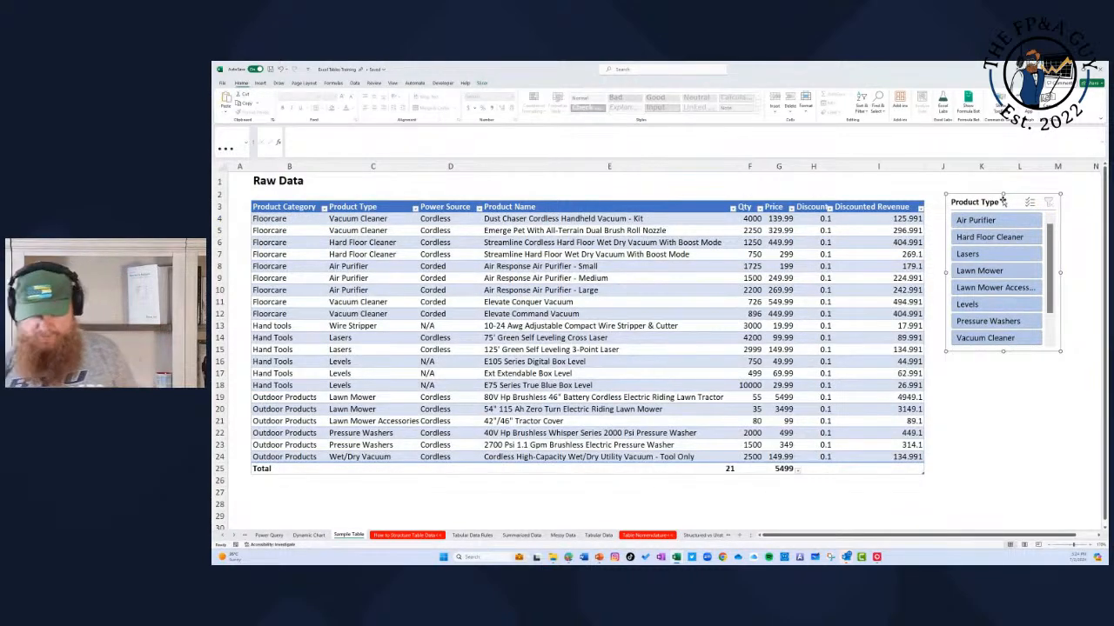
pyautogui.press('Delete')
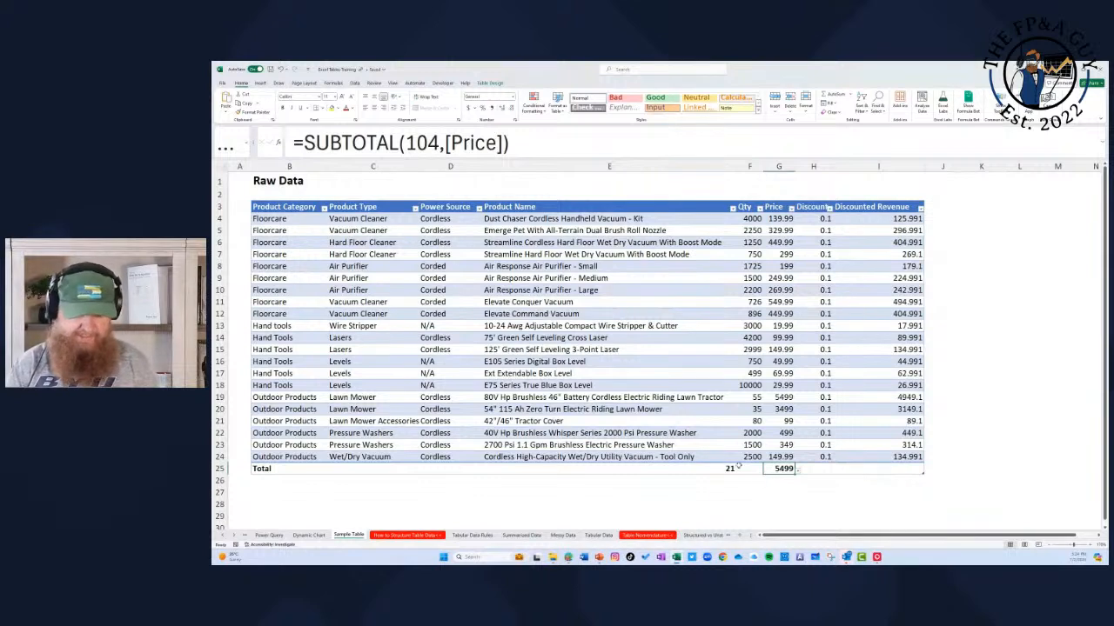
pyautogui.click(237, 535)
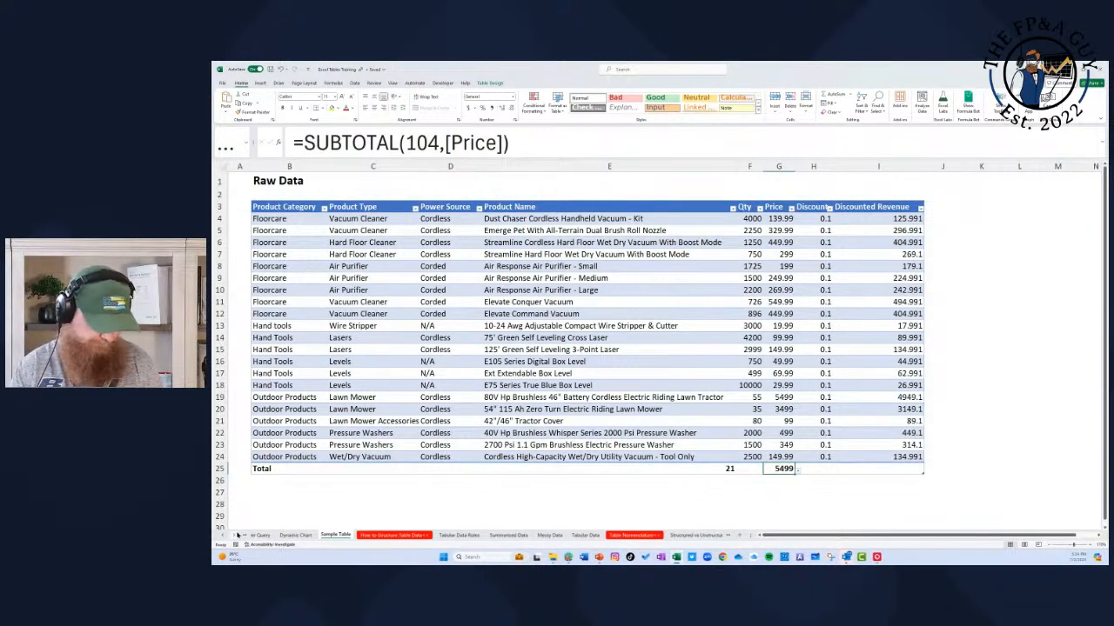
pyautogui.click(238, 535)
pyautogui.click(238, 535)
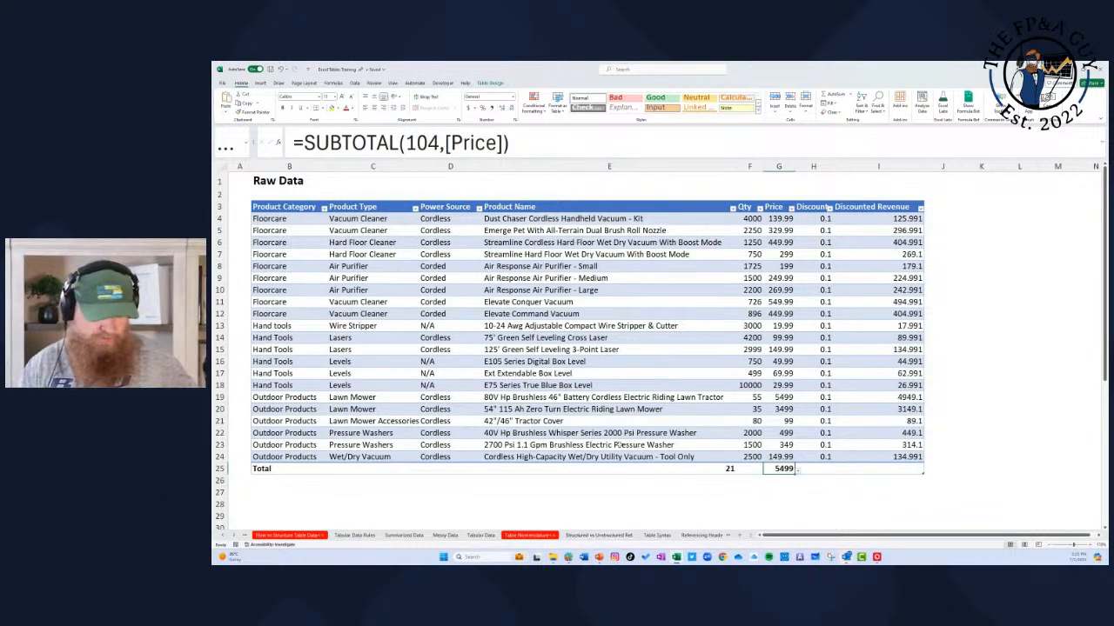
pyautogui.click(823, 231)
pyautogui.click(981, 229)
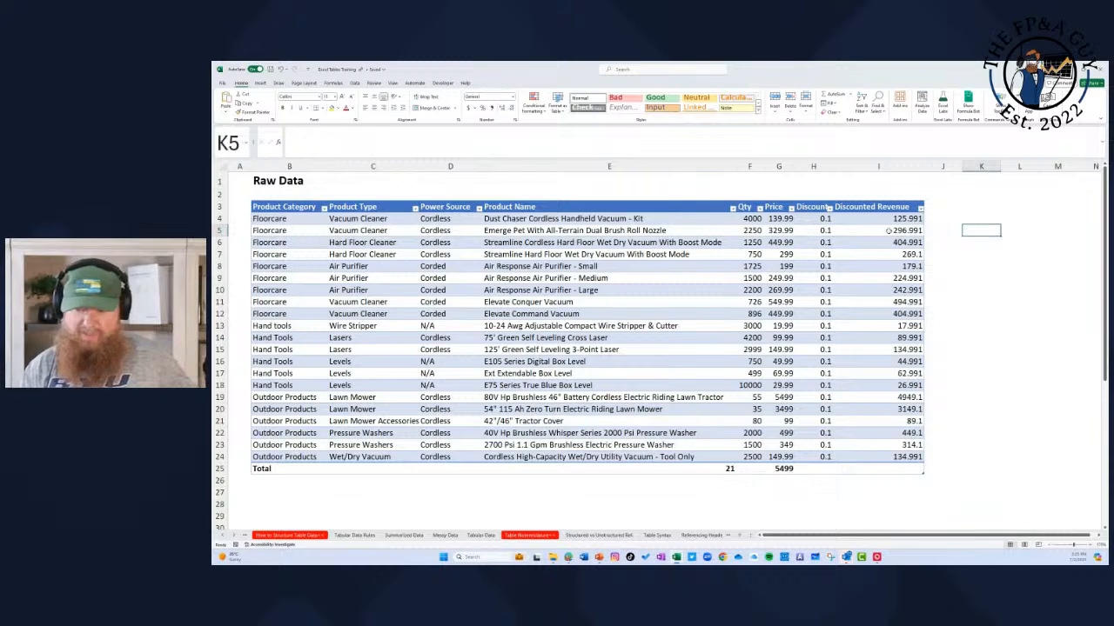
# Step: Examine the structured references in the formula of the first Discounted Revenue cell without changing it
pyautogui.click(880, 221)
pyautogui.moveTo(305, 142); pyautogui.dragTo(533, 142)
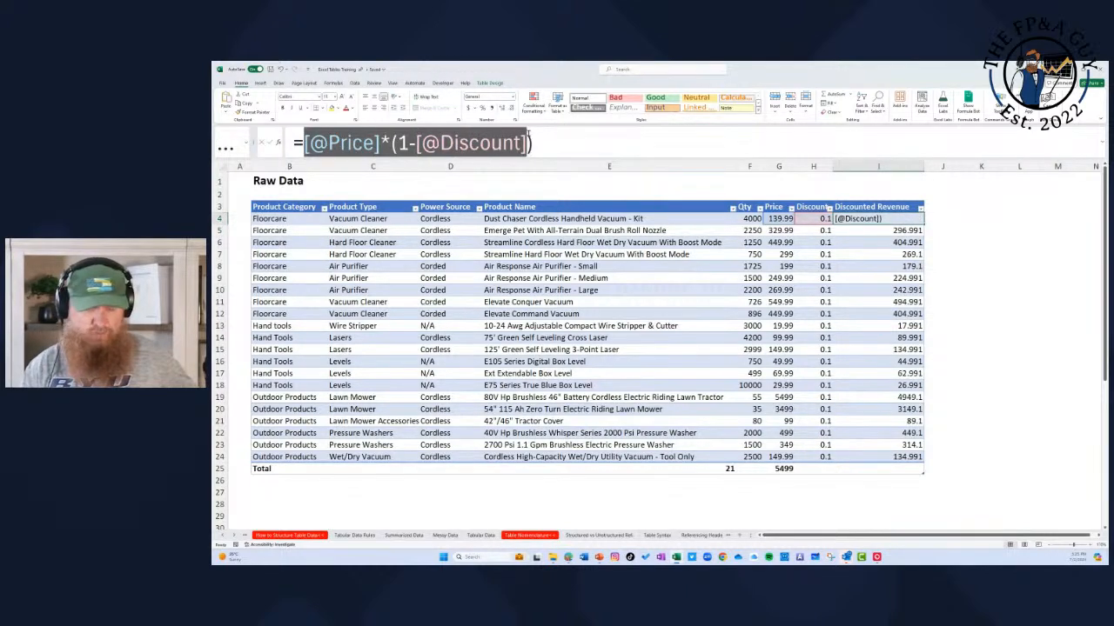
pyautogui.press('Escape')
# Step: Enter a formula in K3 that references the table's Discounted Revenue header, =Product_Data[[#Headers],[Discounted Revenue]]
pyautogui.click(986, 207)
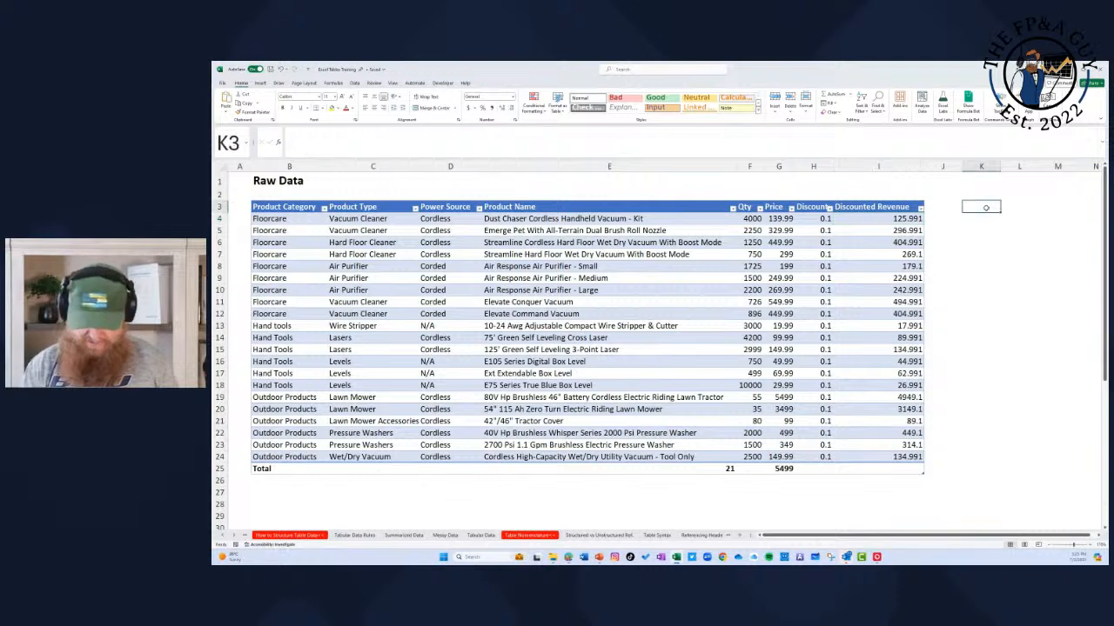
pyautogui.write('=')
pyautogui.press('Left')
pyautogui.press('Left')
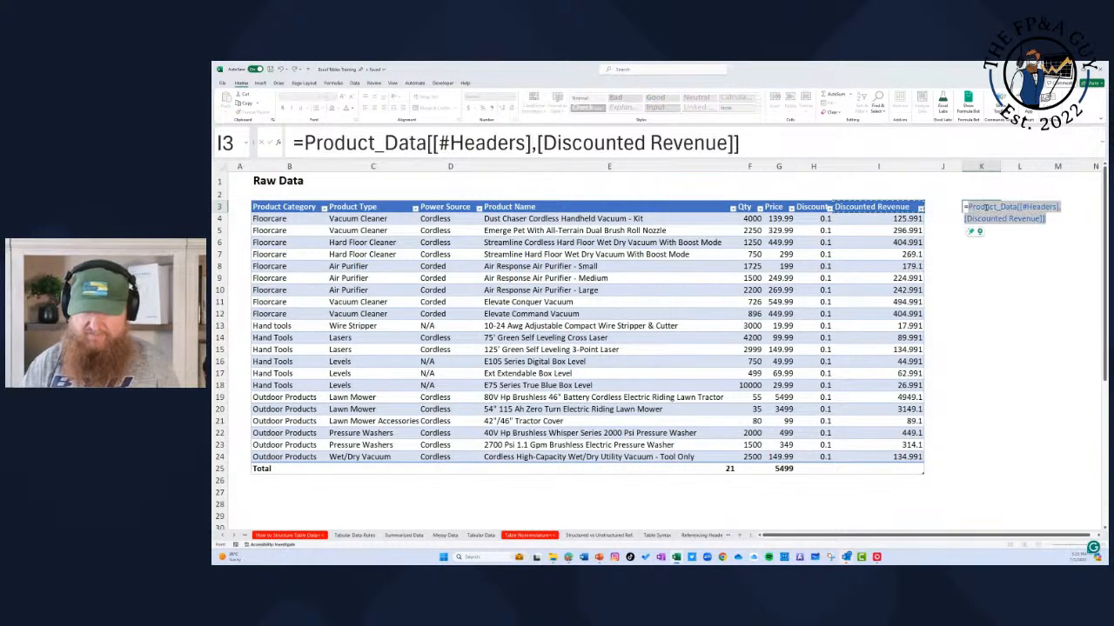
pyautogui.press('Return')
pyautogui.click(986, 207)
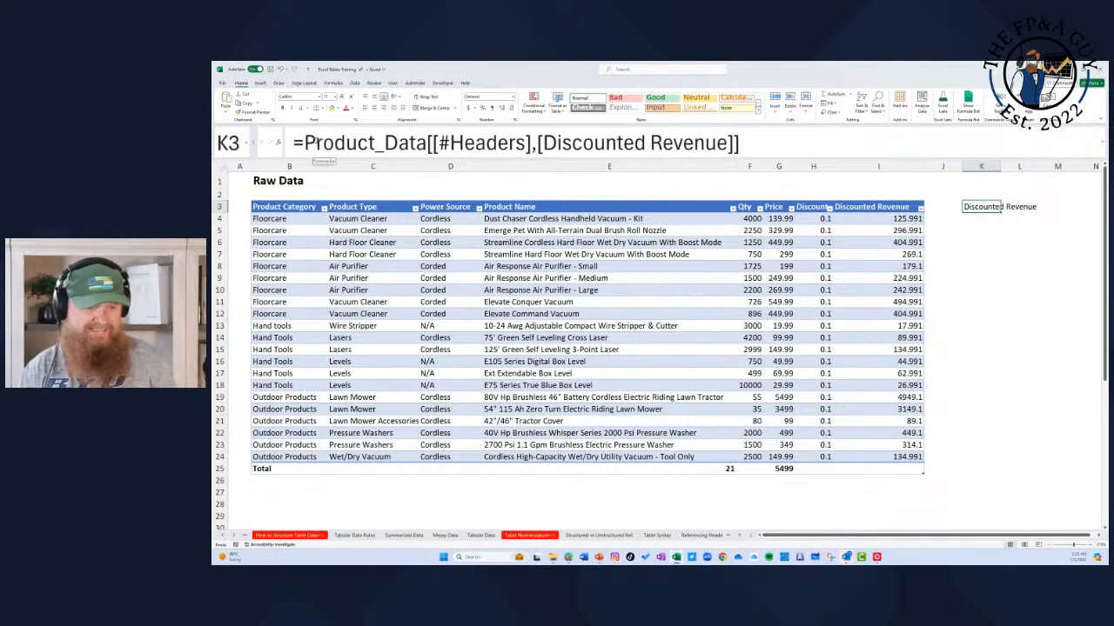
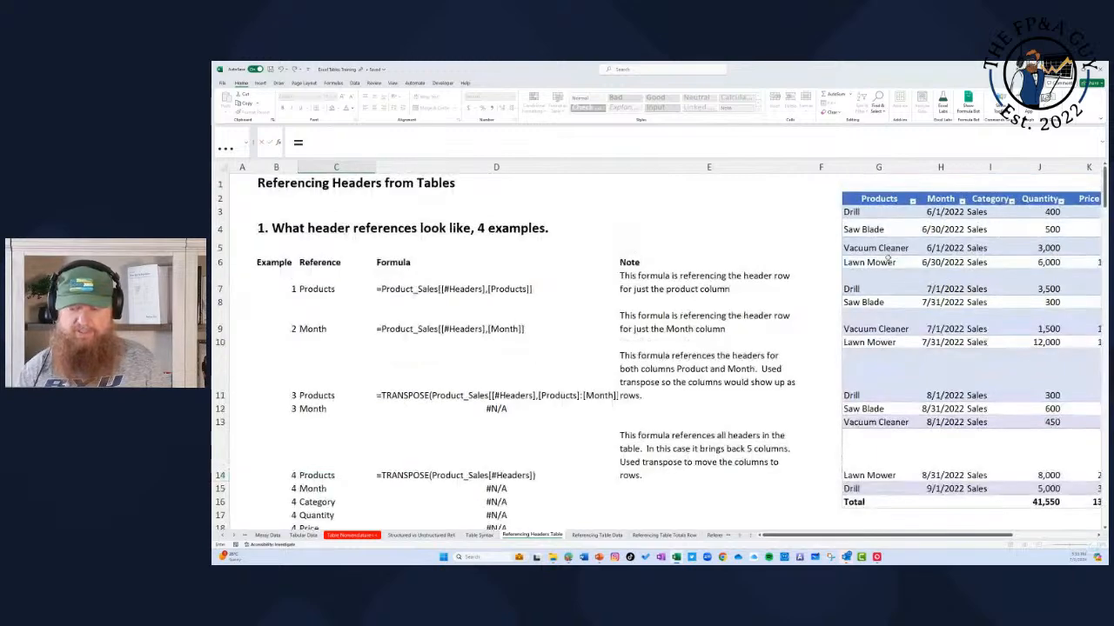
# Step: Enter a formula in C23 that returns all headers of the Product_Sales table, =Product_Sales[#Headers]
pyautogui.moveTo(1103, 193); pyautogui.dragTo(958, 202)
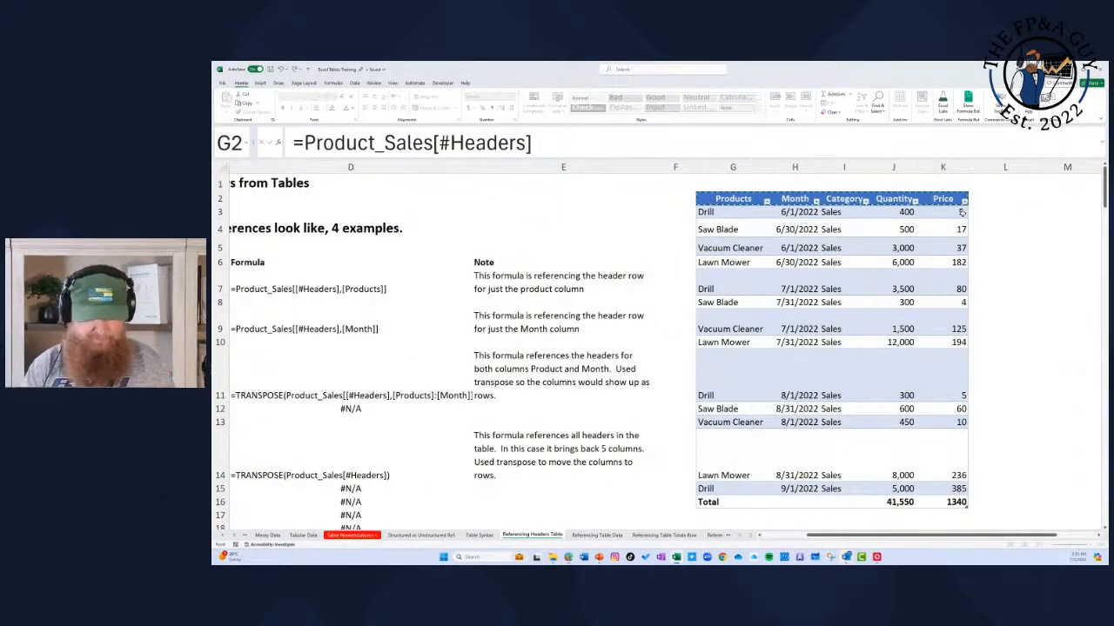
pyautogui.press('Return')
pyautogui.press('Up')
pyautogui.press('Right')
pyautogui.press('Right')
pyautogui.press('Right')
pyautogui.press('Right')
pyautogui.press('Left')
pyautogui.press('Left')
pyautogui.press('Left')
pyautogui.press('Left')
pyautogui.press('Left')
pyautogui.press('Left')
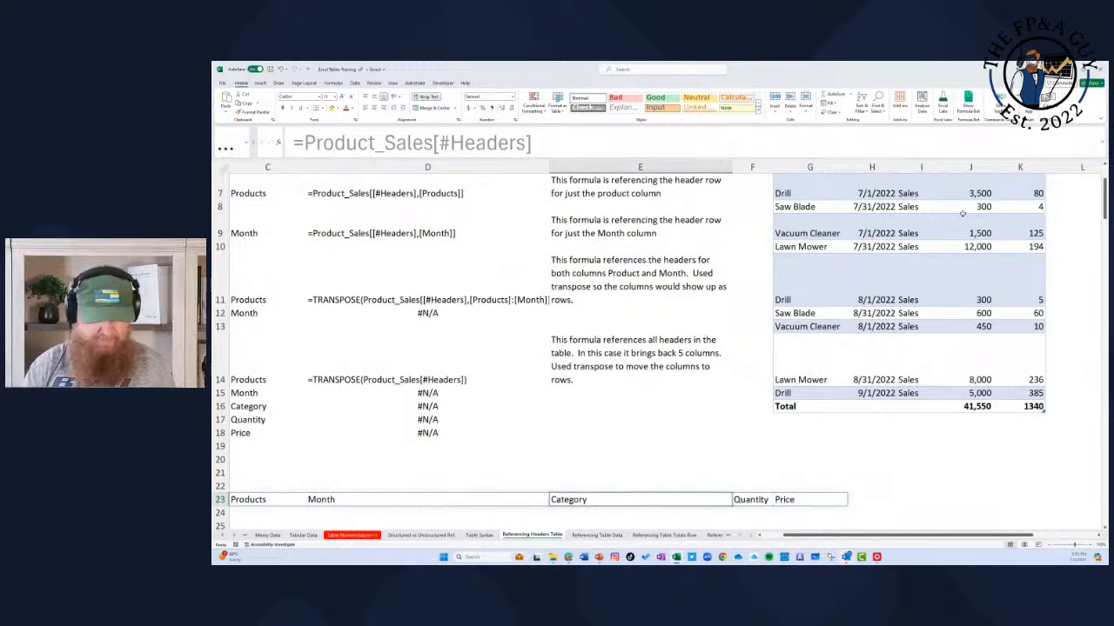
# Step: Examine the Example 4 TRANSPOSE formula, its spilled header list and the FORMULATEXT cells beside it
pyautogui.press('Up')
pyautogui.press('Up')
pyautogui.press('Up')
pyautogui.press('Up')
pyautogui.press('Right')
pyautogui.press('Up')
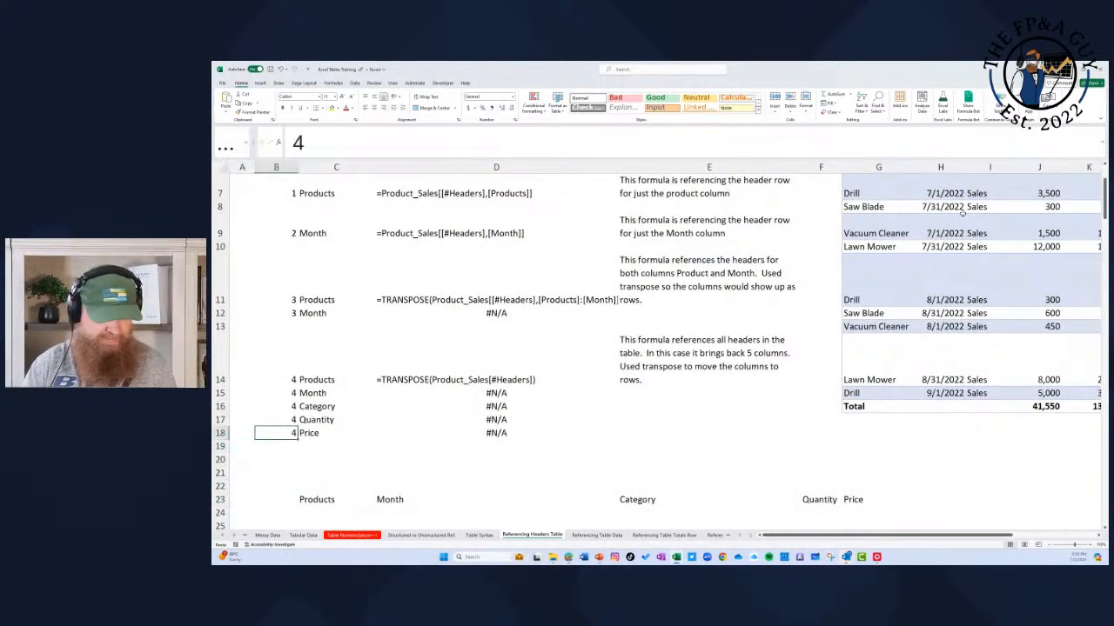
pyautogui.press('Right')
pyautogui.press('Up')
pyautogui.press('Up')
pyautogui.press('Up')
pyautogui.press('Up')
pyautogui.press('Down')
pyautogui.press('Down')
pyautogui.press('Down')
pyautogui.press('Down')
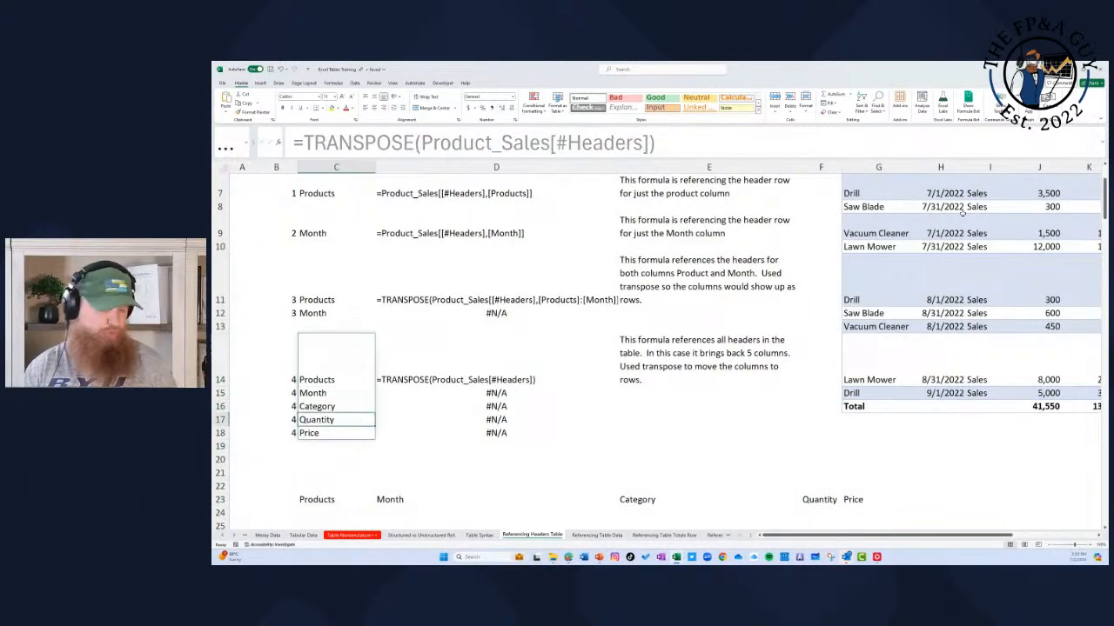
pyautogui.press('Right')
pyautogui.press('Up')
pyautogui.press('Up')
pyautogui.press('Up')
pyautogui.press('Up')
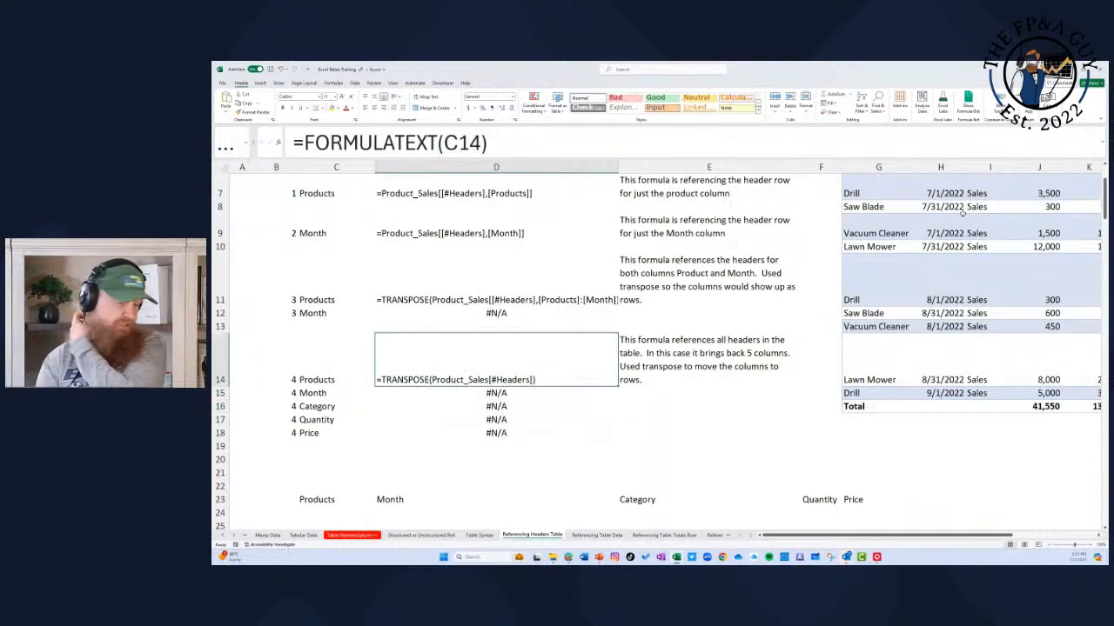
pyautogui.press('Left')
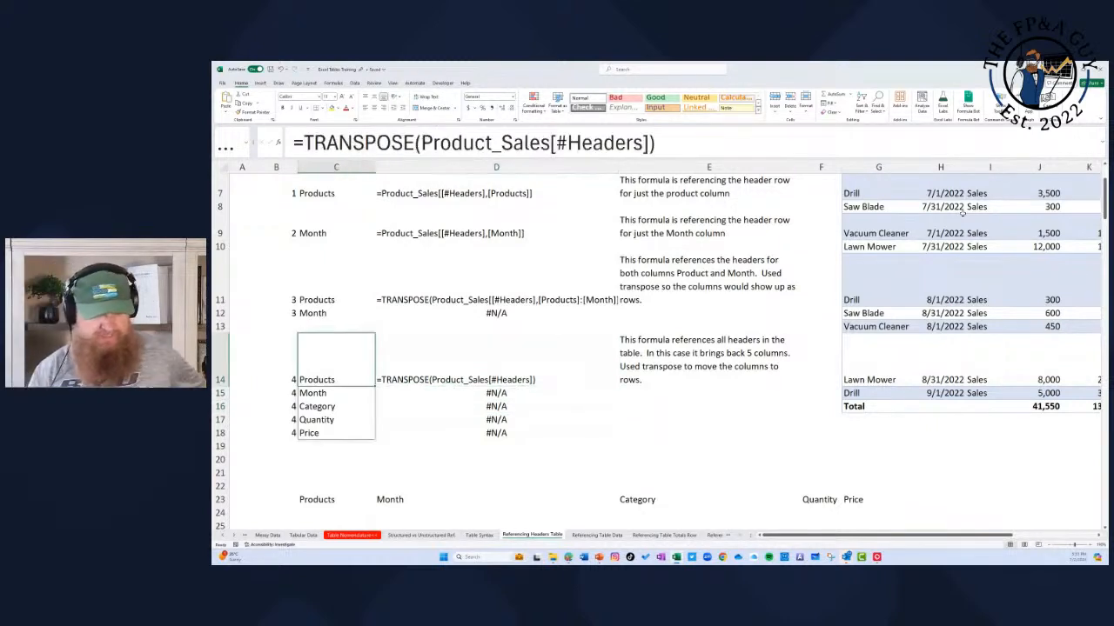
pyautogui.press('Right')
pyautogui.press('Left')
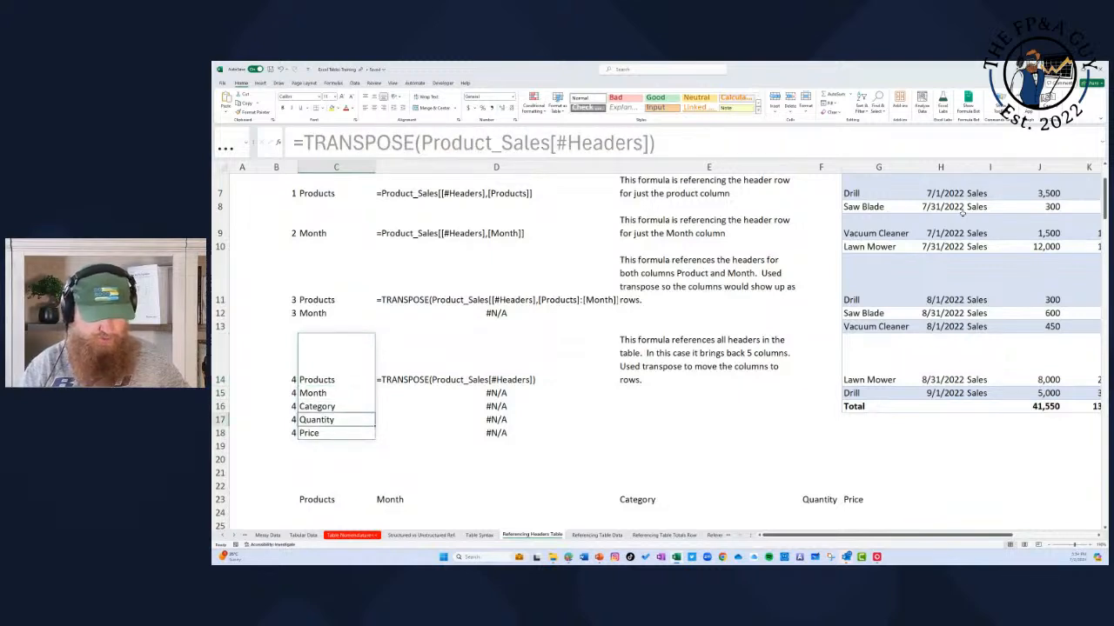
pyautogui.press('Right')
pyautogui.press('Left')
pyautogui.press('Right')
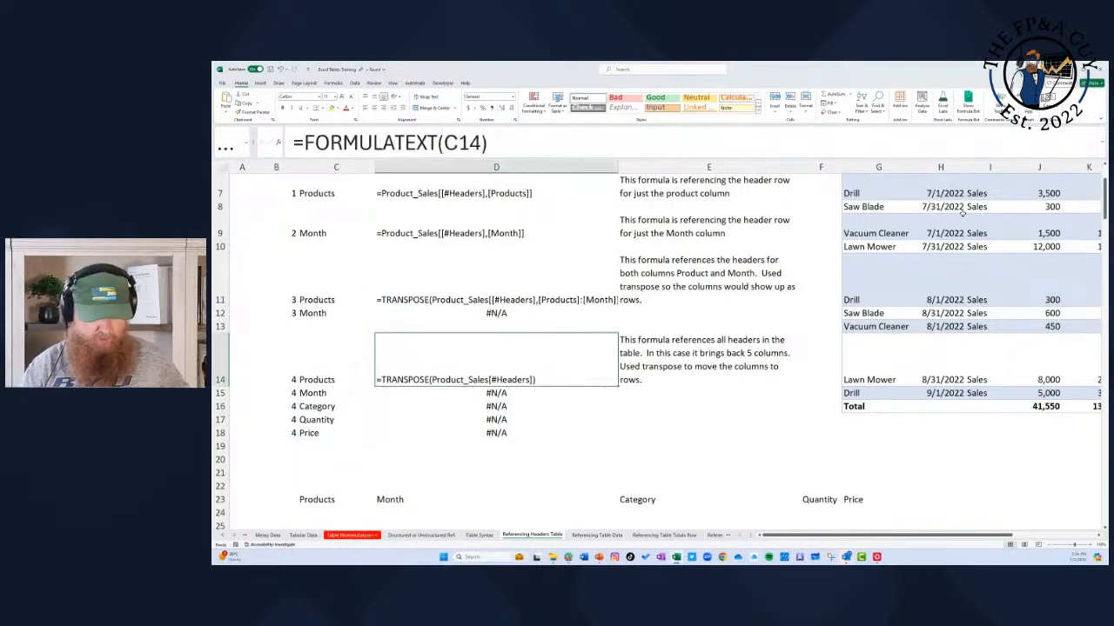
# Step: Add a Revenue column to the Product_Sales table by entering the header Revenue in L2
pyautogui.press('Right')
pyautogui.press('Right')
pyautogui.press('Right')
pyautogui.press('Right')
pyautogui.press('Up')
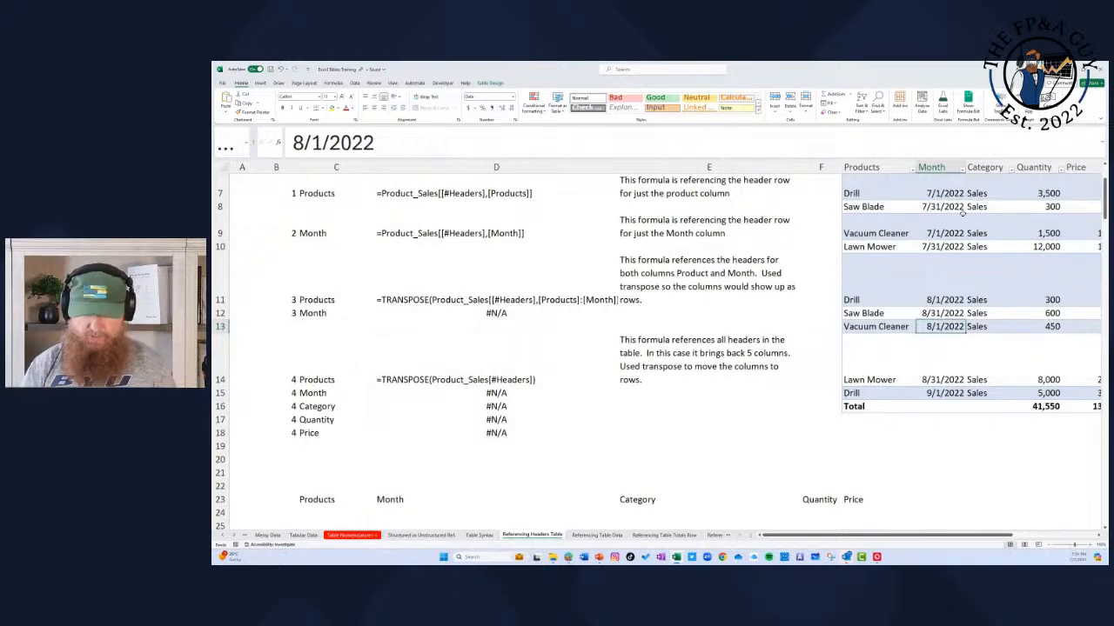
pyautogui.hotkey('ctrl', 'Up')
pyautogui.press('Right')
pyautogui.press('Right')
pyautogui.press('Right')
pyautogui.press('Right')
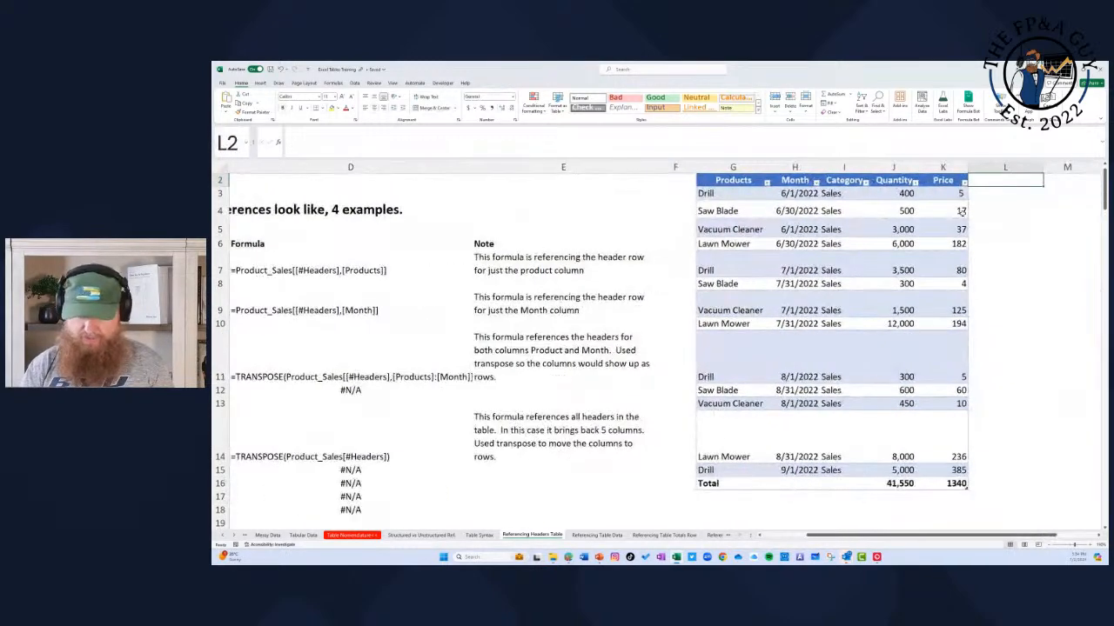
pyautogui.write('Revenue')
pyautogui.press('Return')
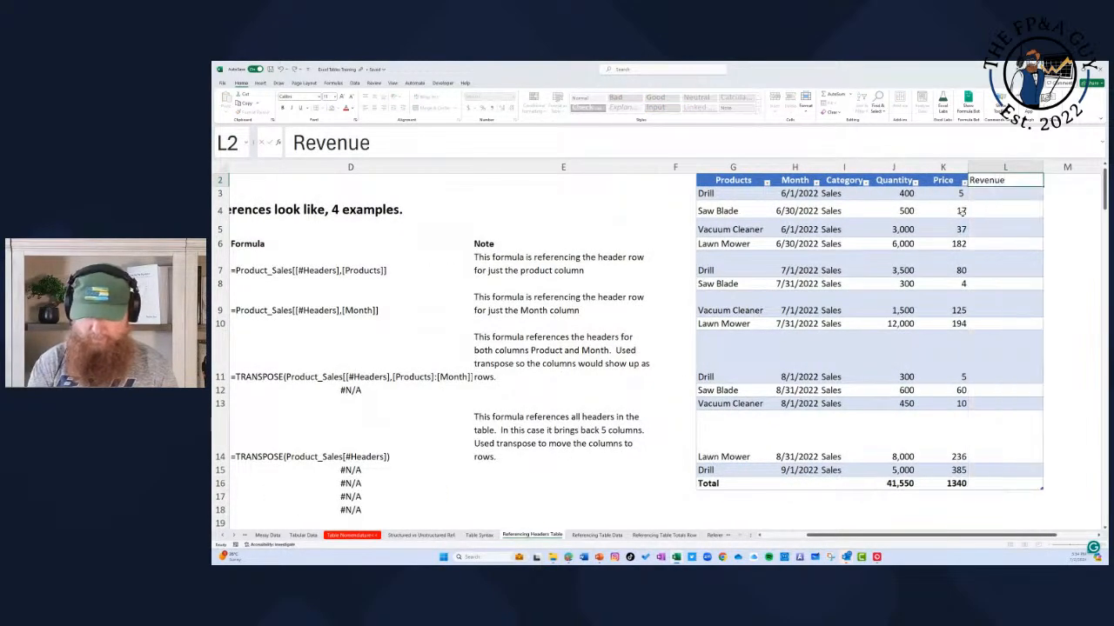
# Step: Examine whether the header lists built from the Product_Sales references include the new column
pyautogui.press('Left')
pyautogui.press('Left')
pyautogui.press('Home')
pyautogui.press('Down')
pyautogui.press('Down')
pyautogui.press('Down')
pyautogui.press('Down')
pyautogui.press('Down')
pyautogui.press('Down')
pyautogui.press('Down')
pyautogui.press('Down')
pyautogui.press('Down')
pyautogui.press('Down')
pyautogui.press('Down')
pyautogui.press('Down')
pyautogui.press('Down')
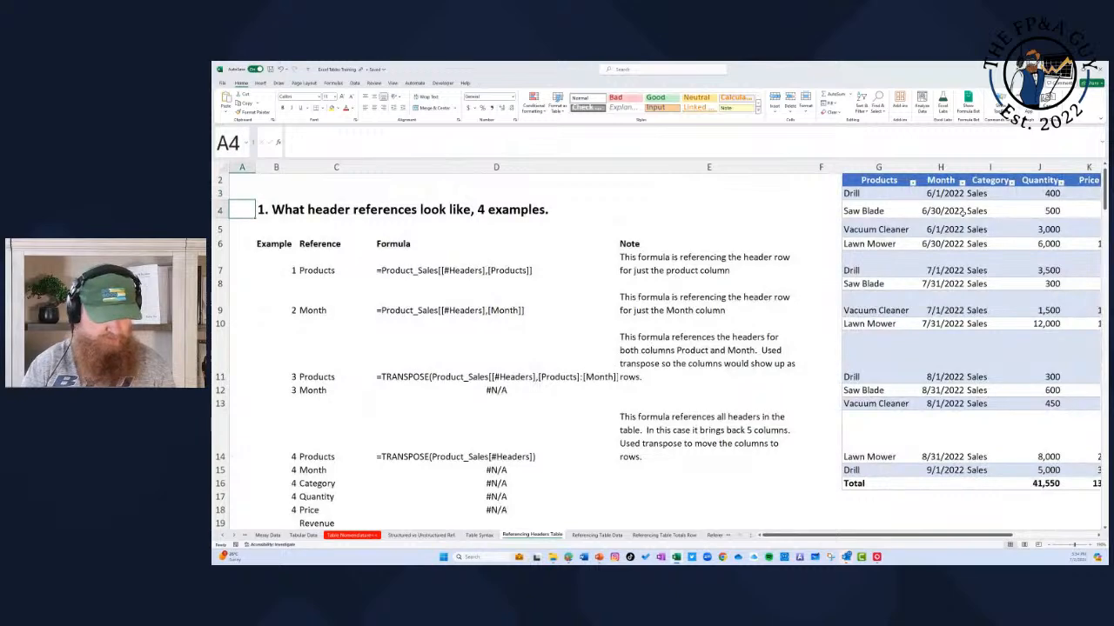
pyautogui.press('Down')
pyautogui.press('Down')
pyautogui.press('Down')
pyautogui.press('Down')
pyautogui.press('Down')
pyautogui.press('Down')
pyautogui.press('Down')
pyautogui.press('Down')
pyautogui.press('Up')
pyautogui.press('Up')
pyautogui.press('Up')
pyautogui.press('Up')
pyautogui.press('Up')
pyautogui.press('Right')
pyautogui.press('Right')
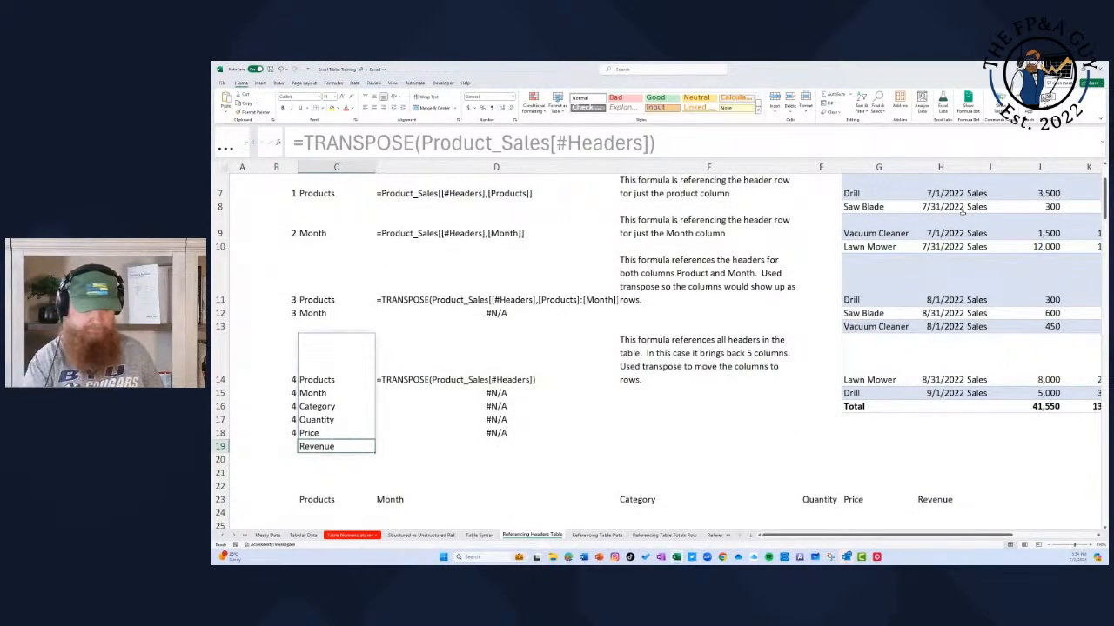
# Step: Extend the FORMULATEXT formula from D18 down to D19, beside the Revenue entry
pyautogui.press('Right')
pyautogui.press('Up')
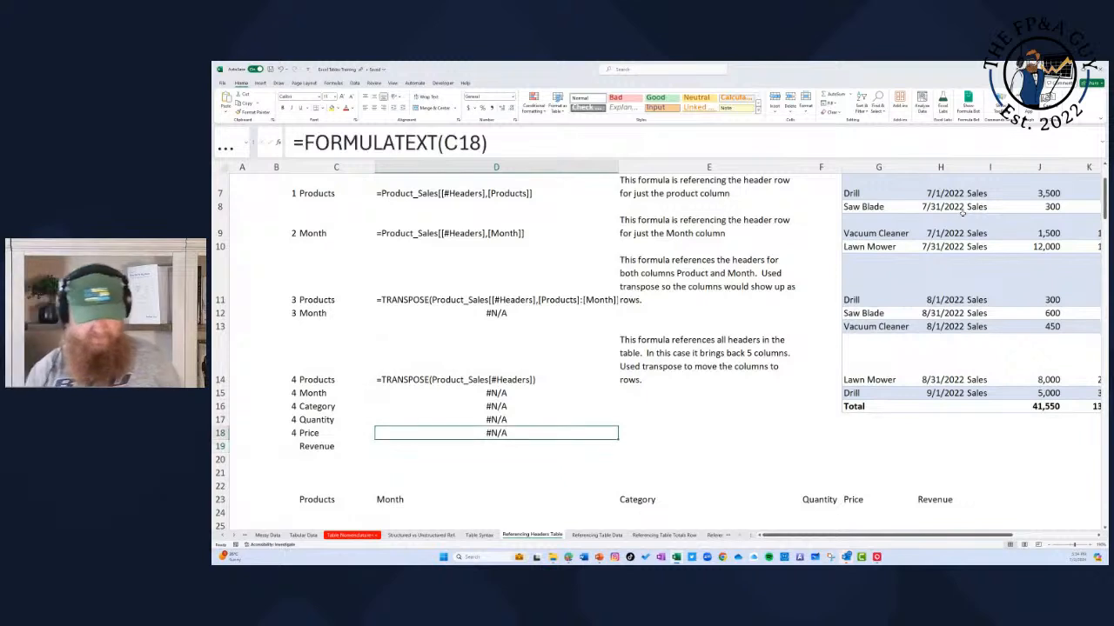
pyautogui.doubleClick(617, 437)
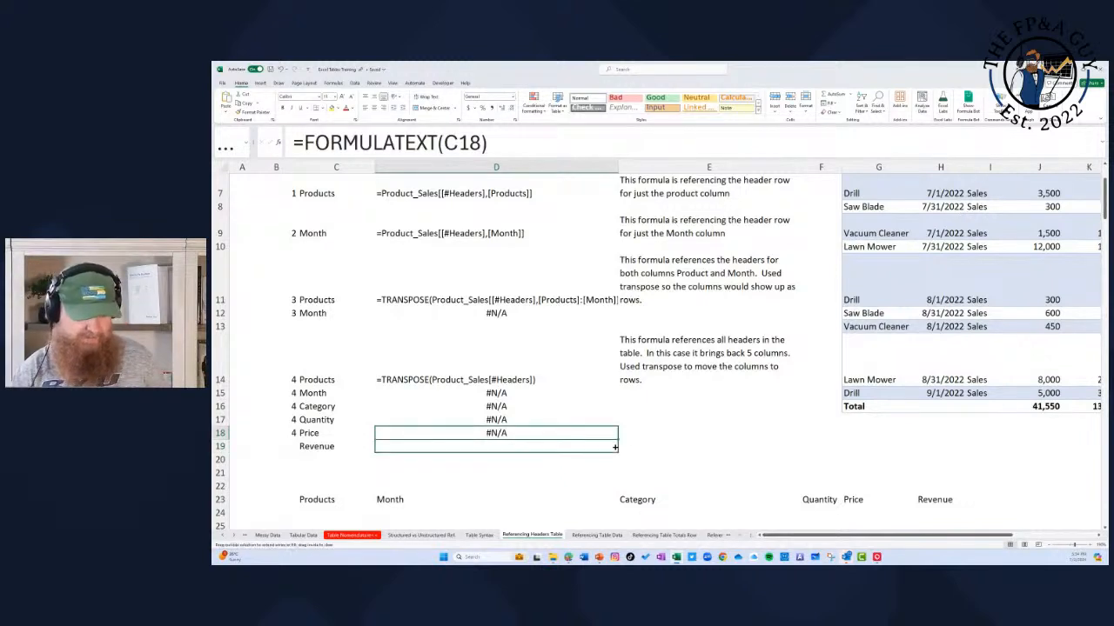
# Step: Compare the TRANSPOSE formula in C14 with the spilled header cells C15:C19 below it
pyautogui.click(342, 445)
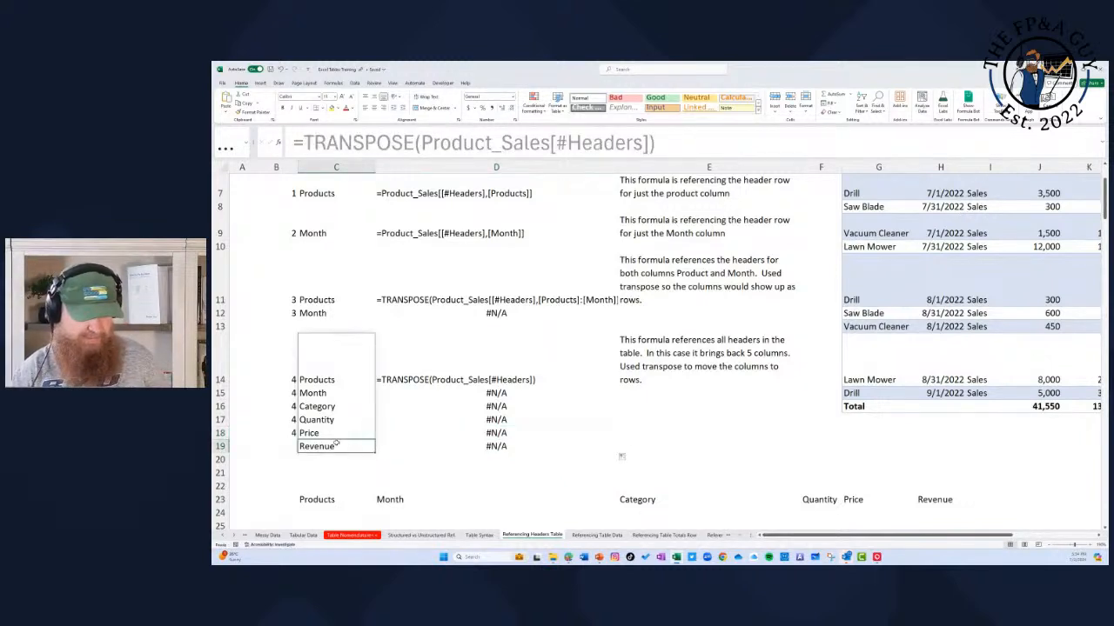
pyautogui.click(330, 378)
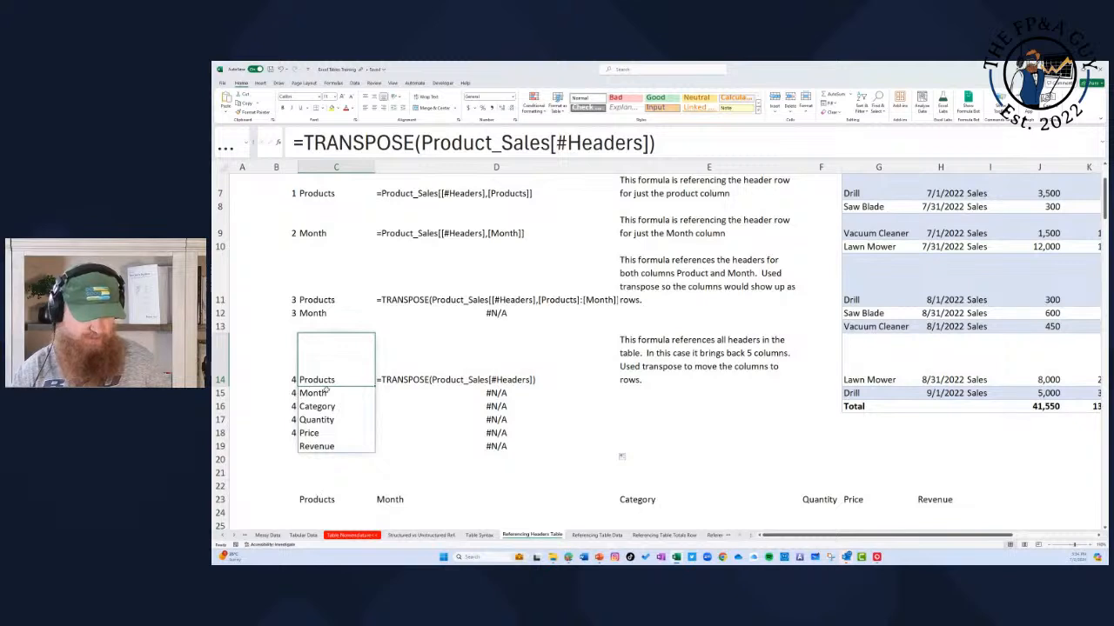
pyautogui.moveTo(325, 393); pyautogui.dragTo(330, 445)
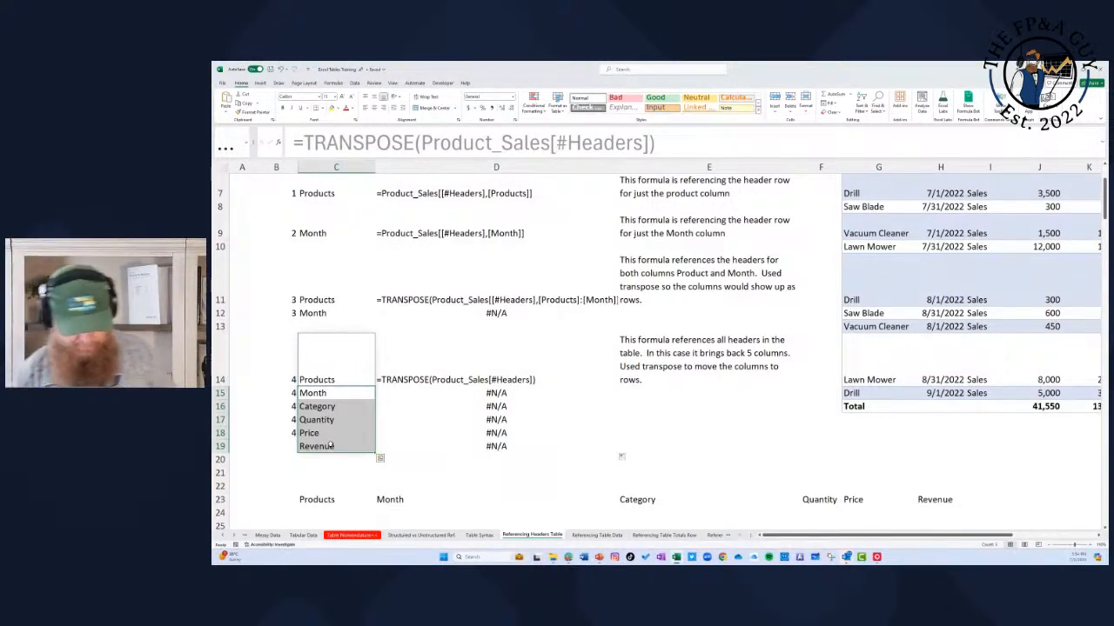
# Step: Open the Referencing Table Data sheet and examine the Example 1 formula in D6 and B8
pyautogui.click(592, 535)
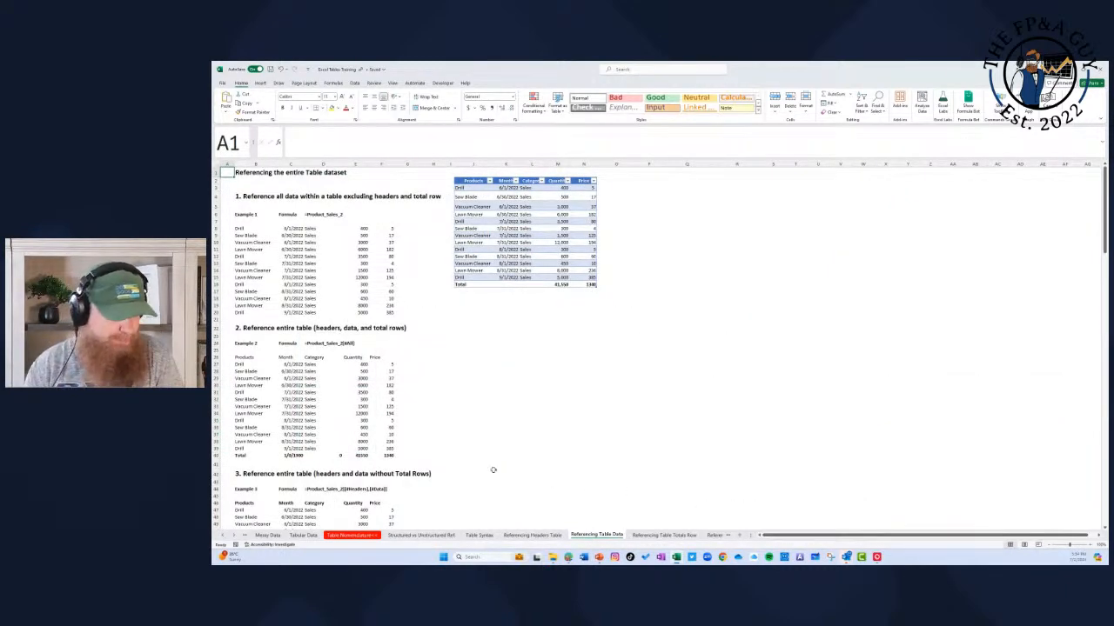
pyautogui.click(1089, 545)
pyautogui.click(1089, 546)
pyautogui.click(1089, 546)
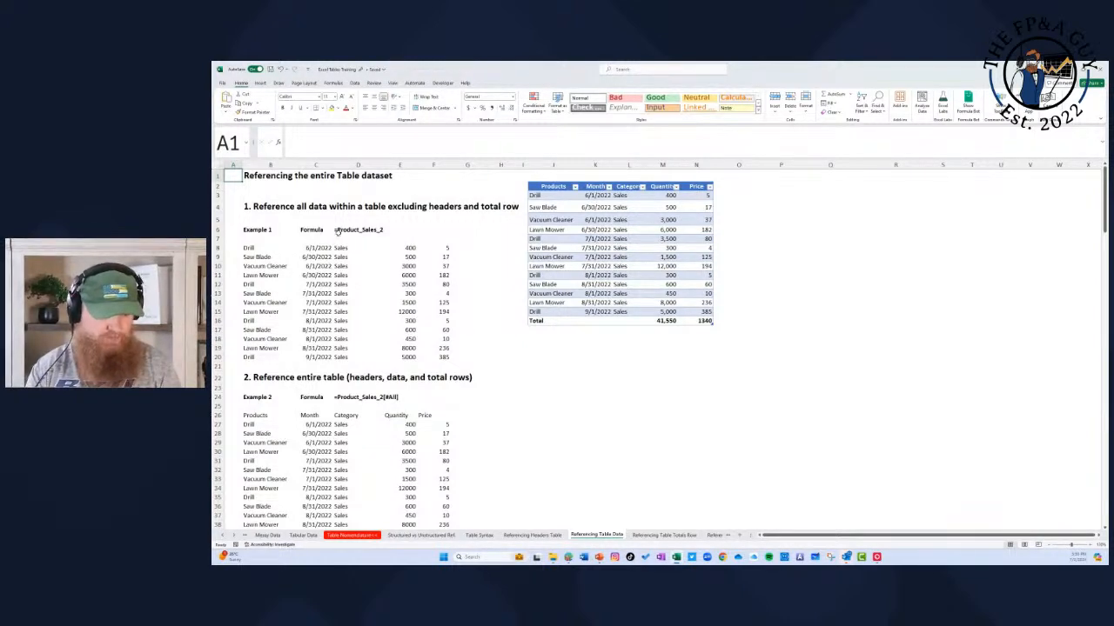
pyautogui.click(352, 231)
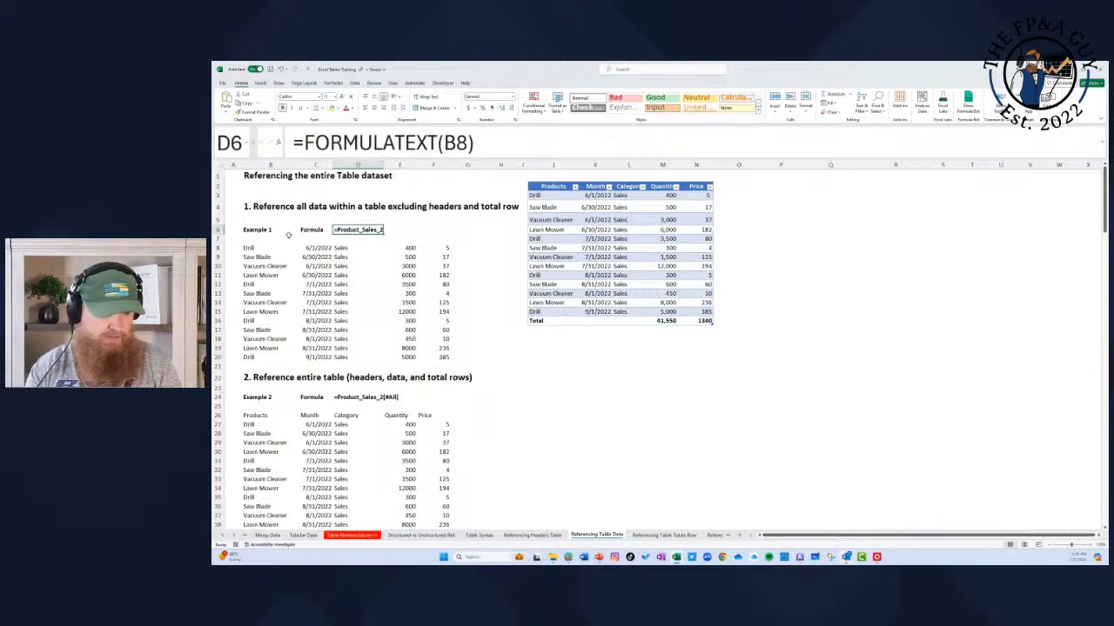
pyautogui.click(257, 247)
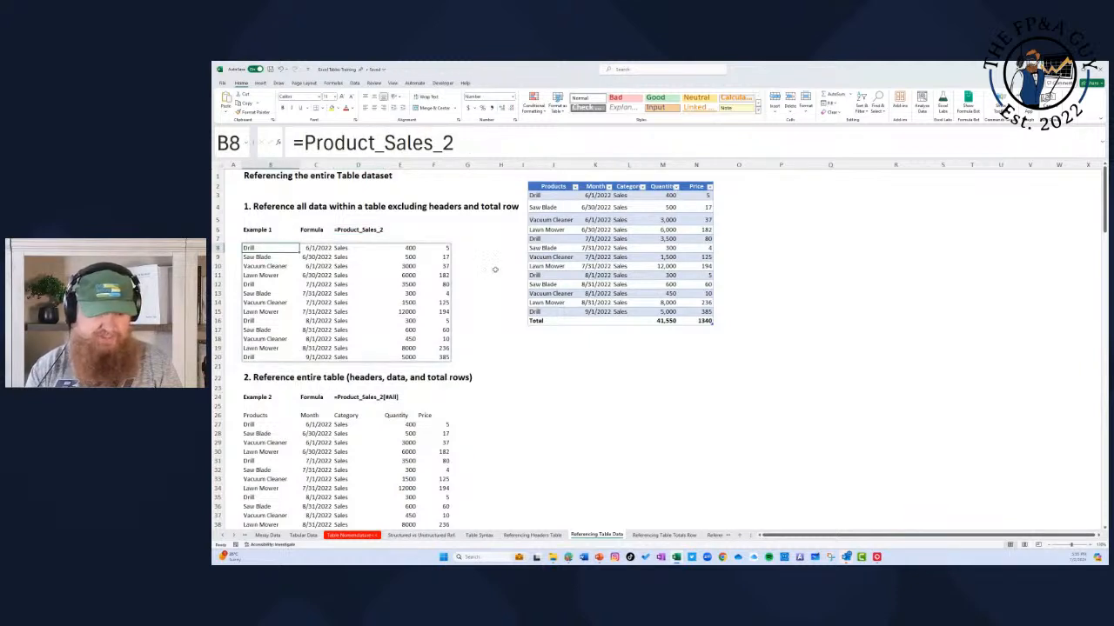
# Step: Rebuild the Example 1 formula in B8 by selecting the table's data rows without headers and totals, =Product_Sales_2
pyautogui.write('=')
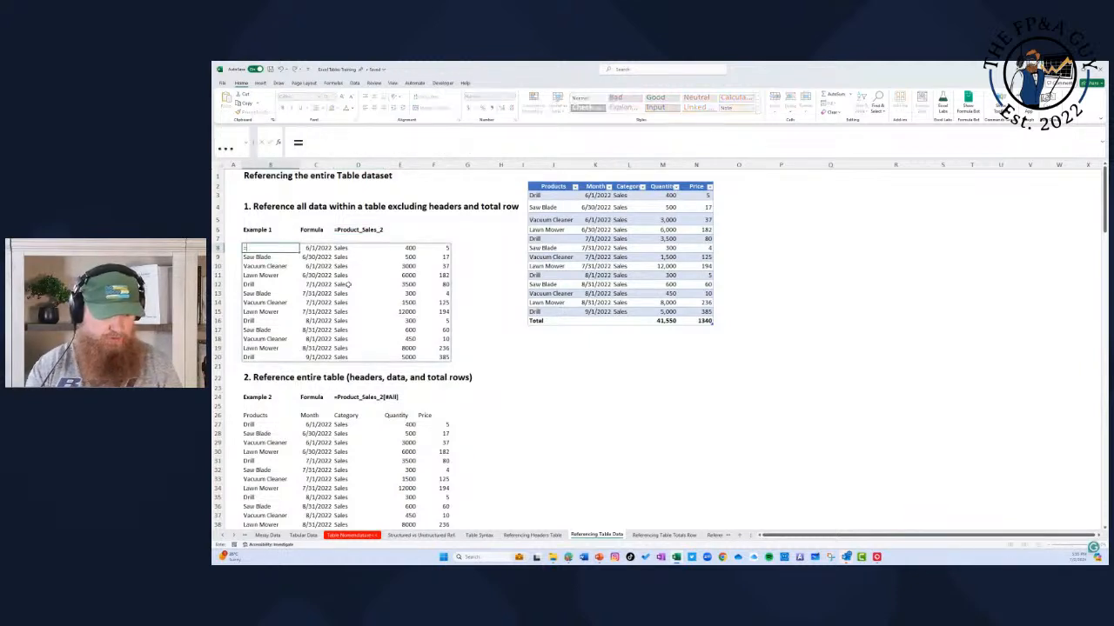
pyautogui.moveTo(548, 197); pyautogui.dragTo(696, 313)
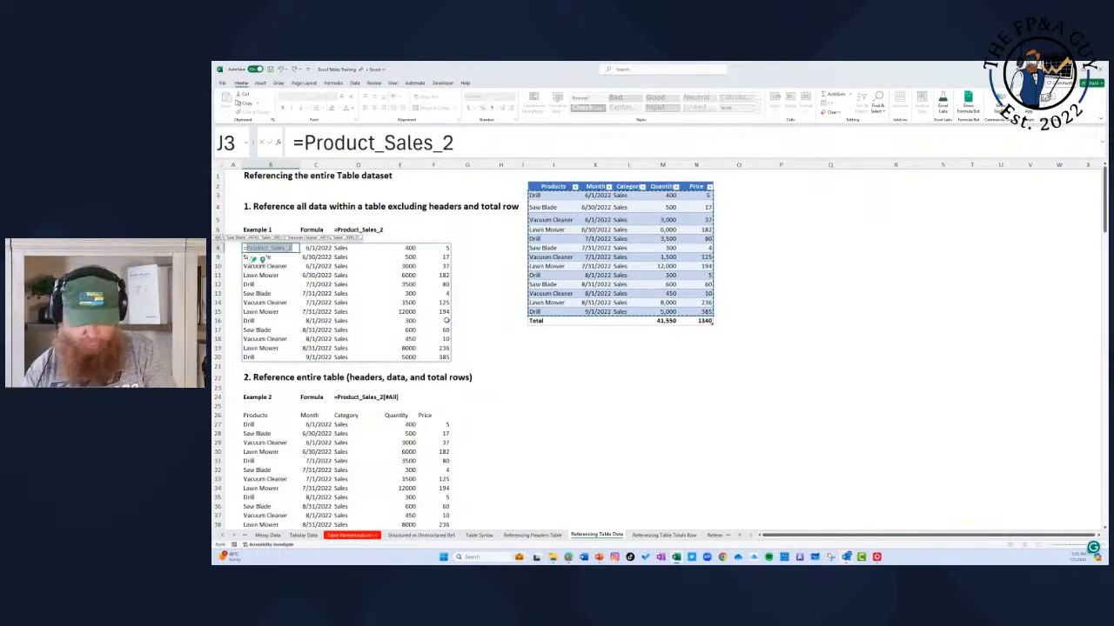
pyautogui.press('Return')
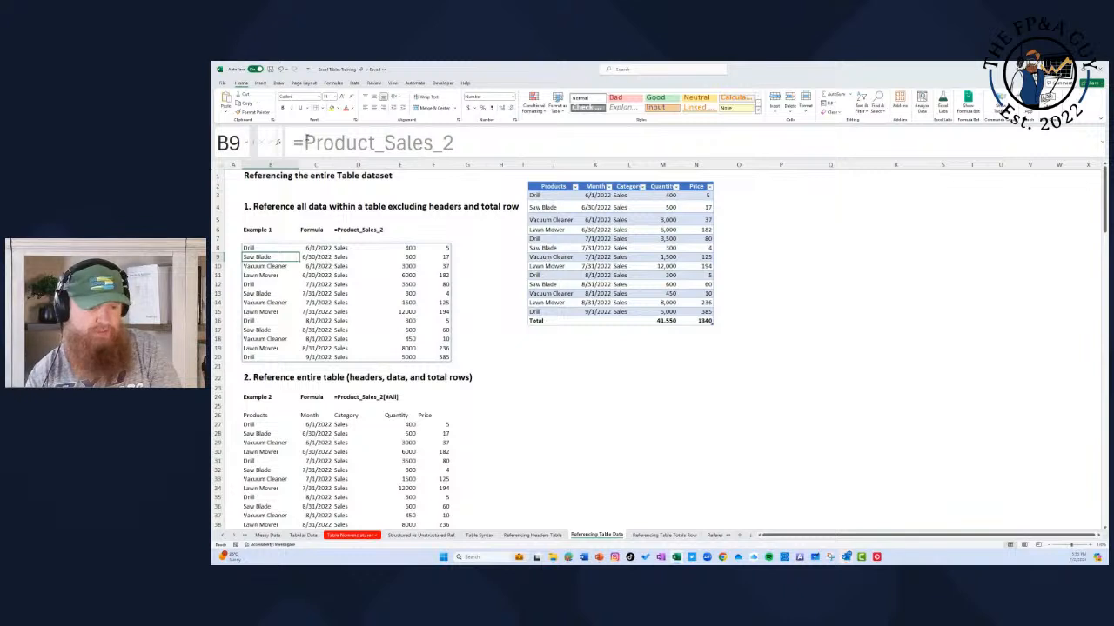
# Step: Re-enter the B8 formula by typing the table name and accepting the suggested Product_Sales_2, giving =Product_Sales_2
pyautogui.click(275, 249)
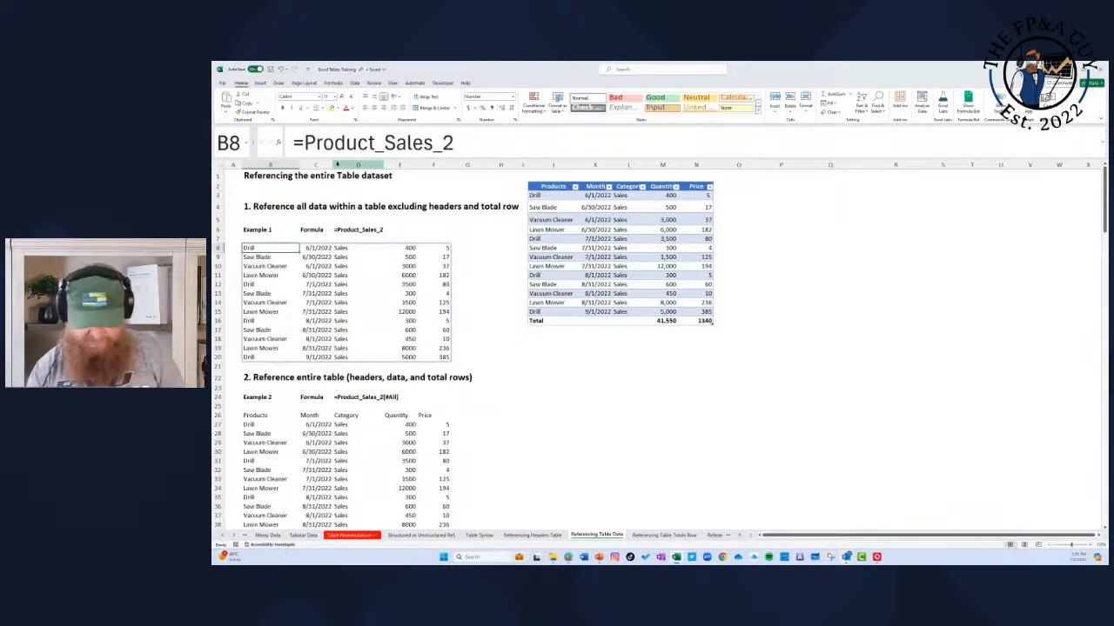
pyautogui.write('=product_')
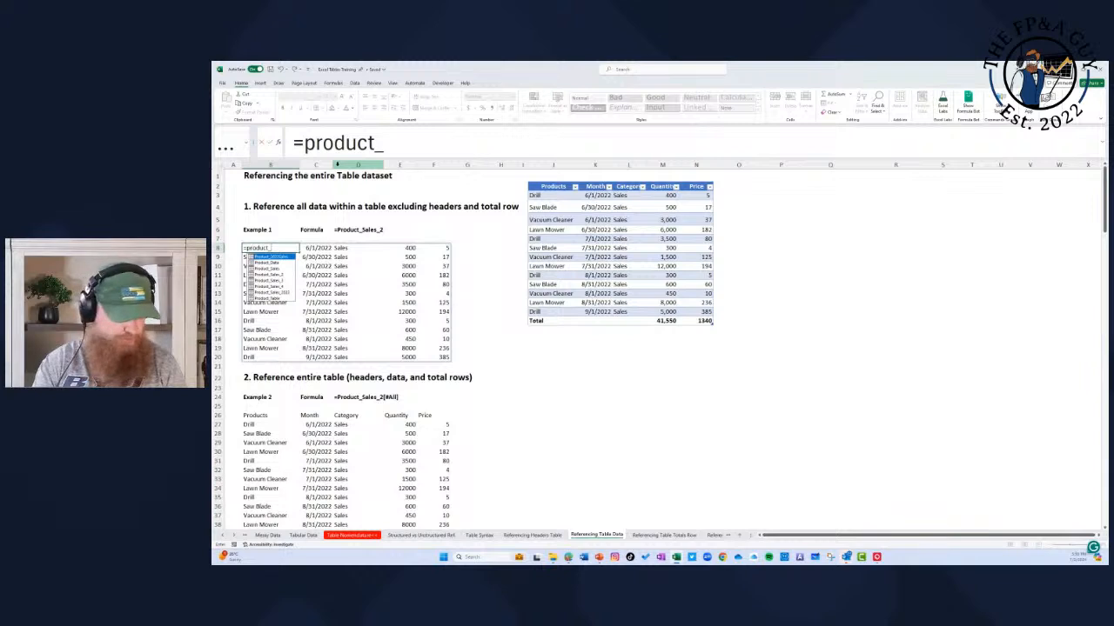
pyautogui.press('Down')
pyautogui.press('Down')
pyautogui.press('Down')
pyautogui.press('Tab')
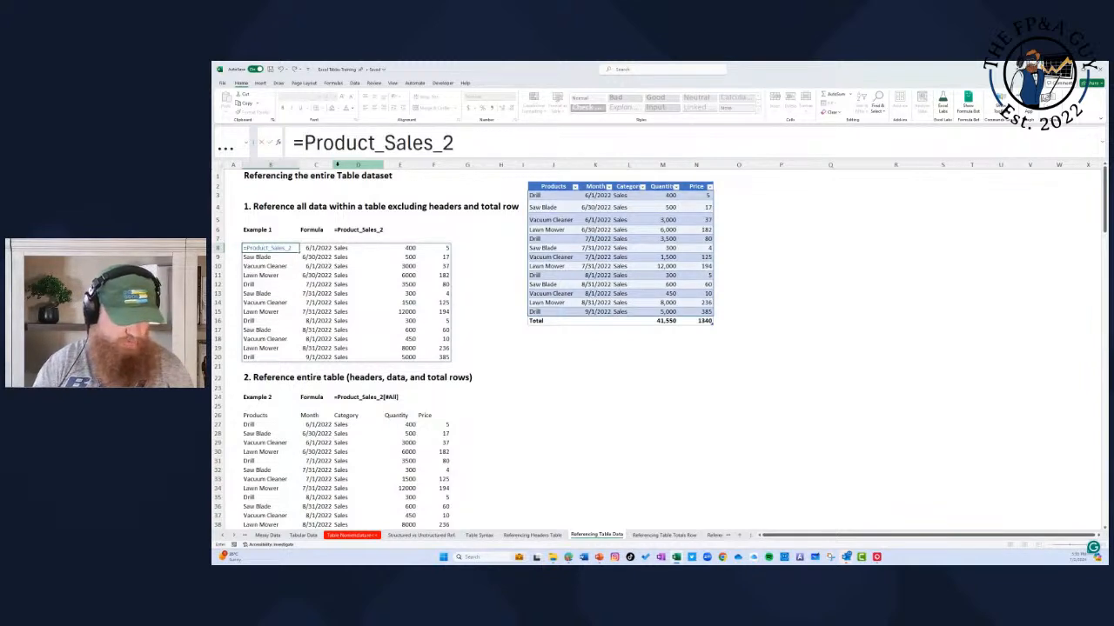
pyautogui.press('Return')
pyautogui.press('Up')
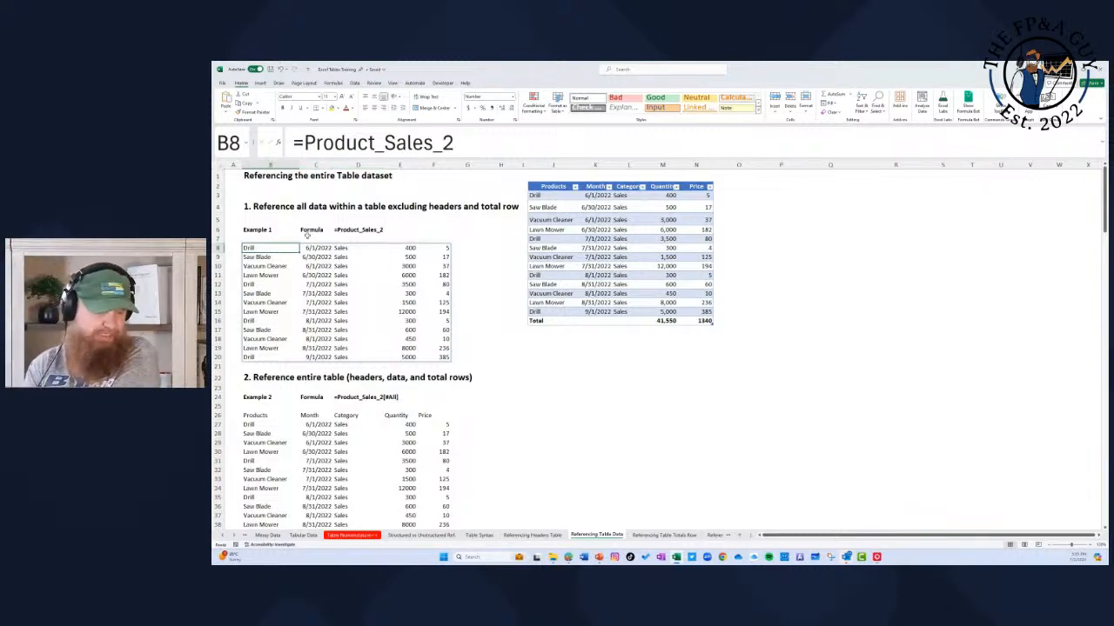
# Step: Rebuild the Example 2 formula in B26 by selecting the whole table with headers and total row, =Product_Sales_2[#All]
pyautogui.click(251, 414)
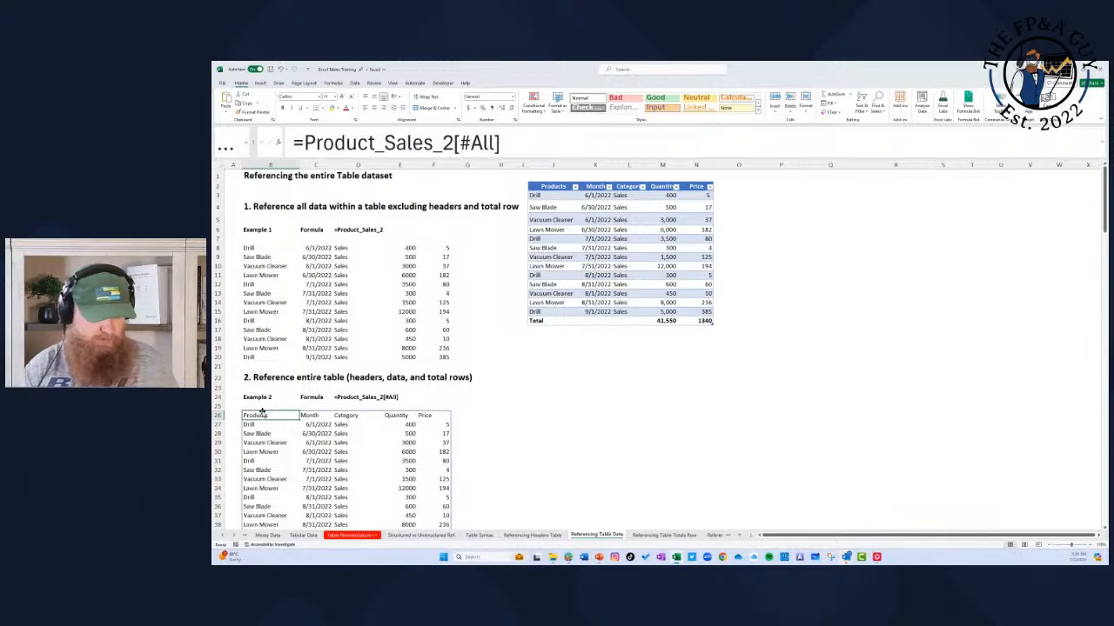
pyautogui.write('=')
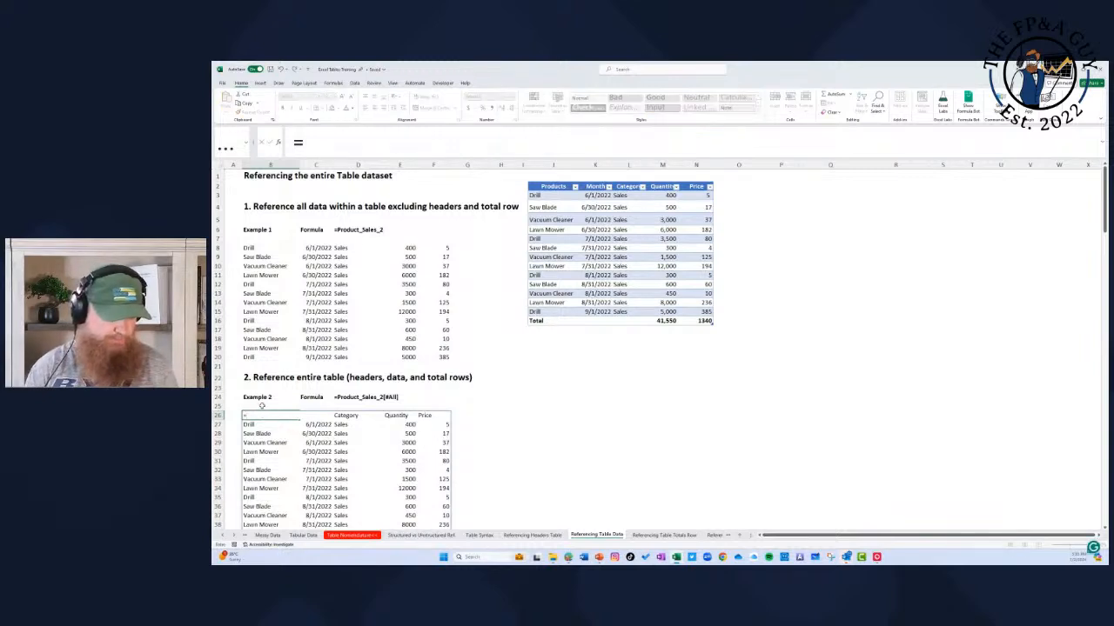
pyautogui.moveTo(550, 190); pyautogui.dragTo(694, 319)
pyautogui.press('Return')
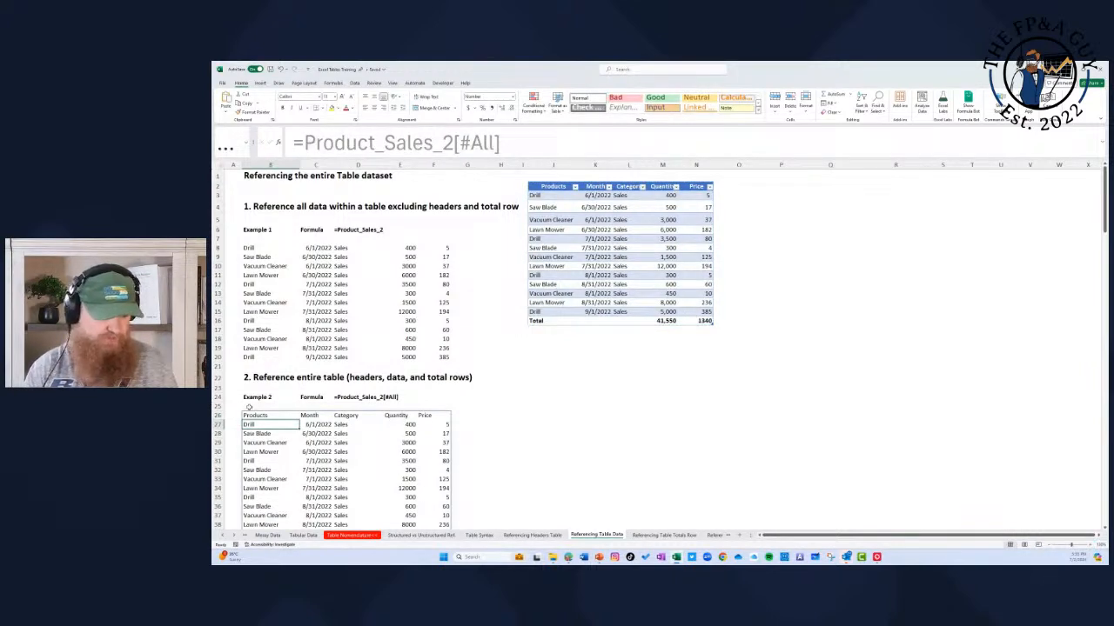
# Step: Start a new Example 2 formula in B26 with the suggested table name Product_Sales_2
pyautogui.click(261, 415)
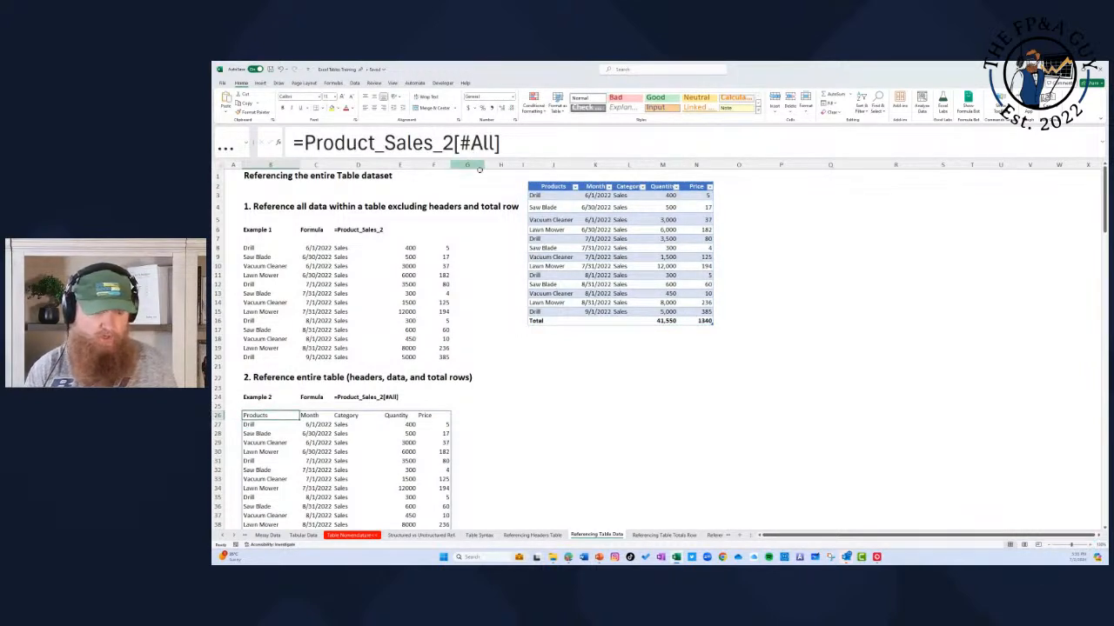
pyautogui.write('=')
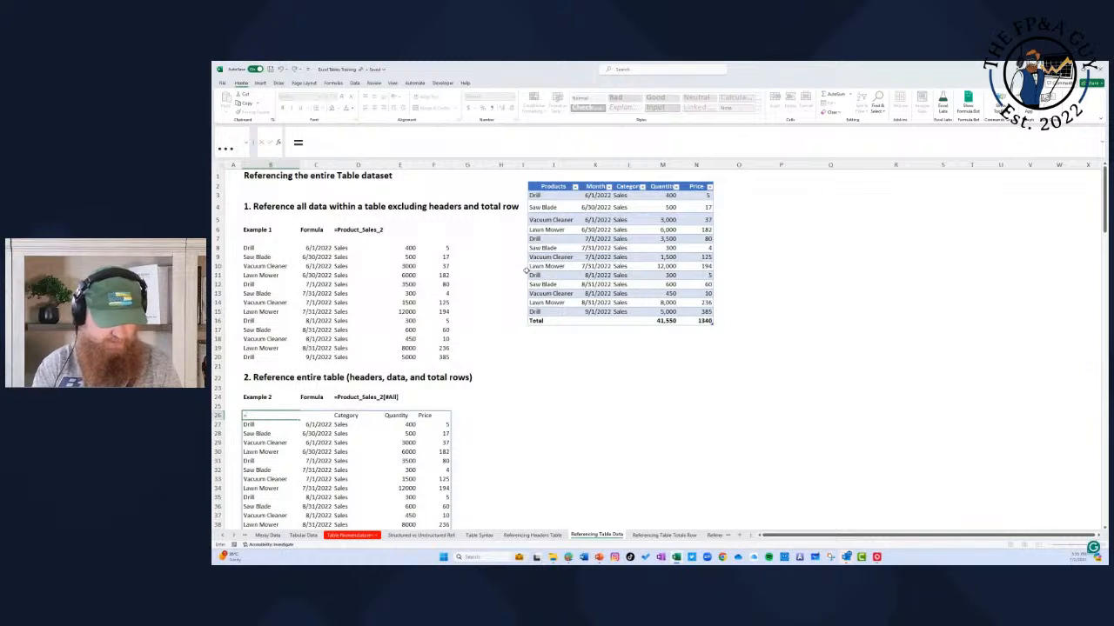
pyautogui.write('products')
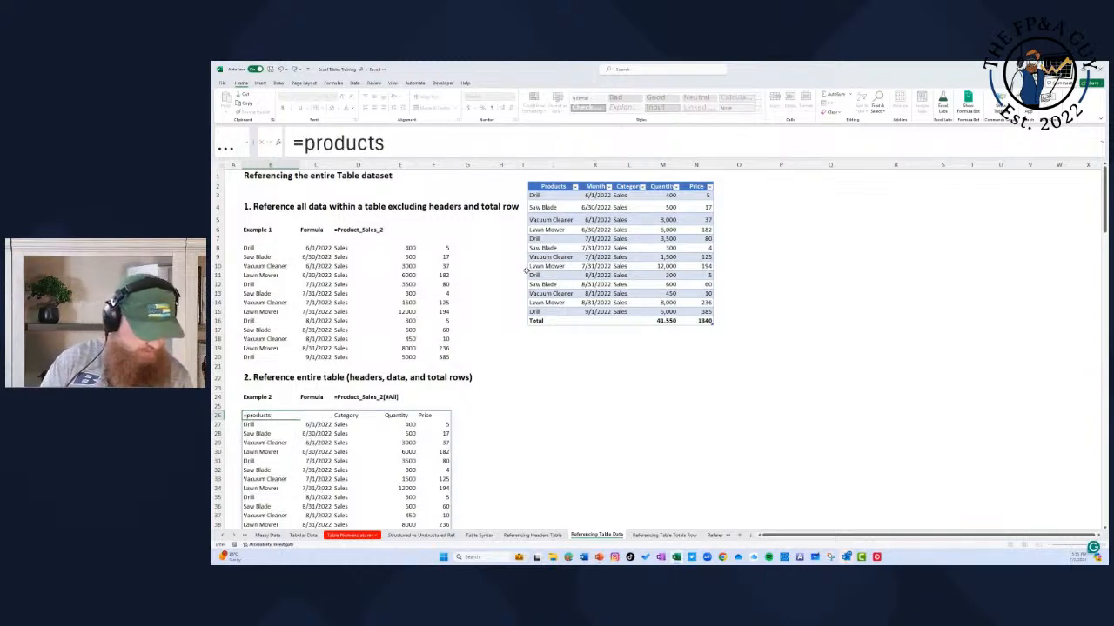
pyautogui.press('BackSpace')
pyautogui.press('Down')
pyautogui.press('Down')
pyautogui.press('Down')
pyautogui.press('Down')
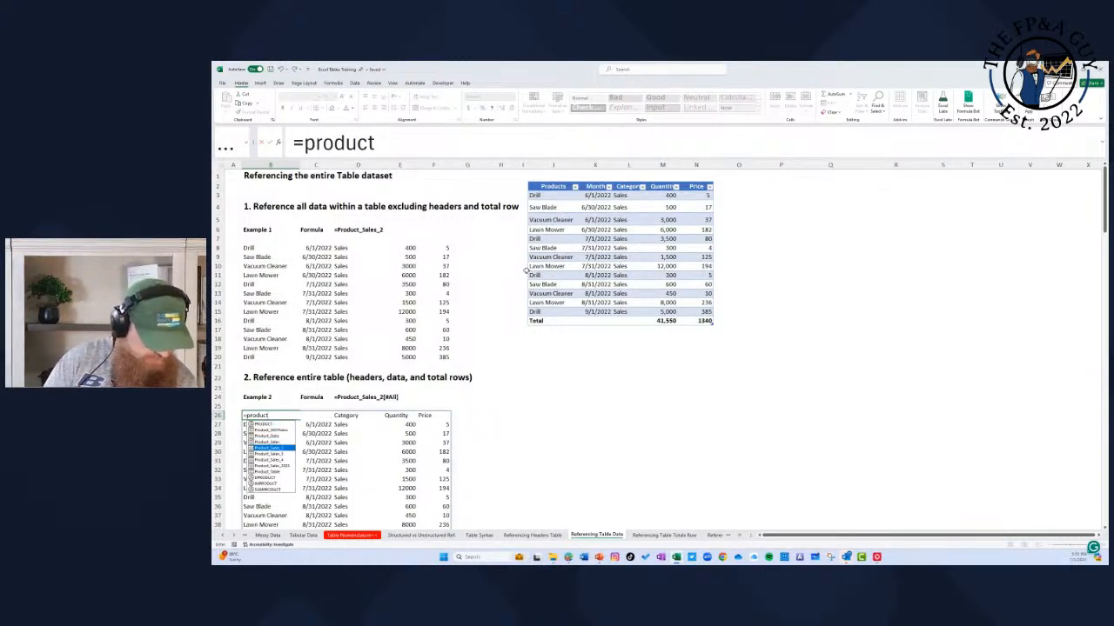
pyautogui.press('Tab')
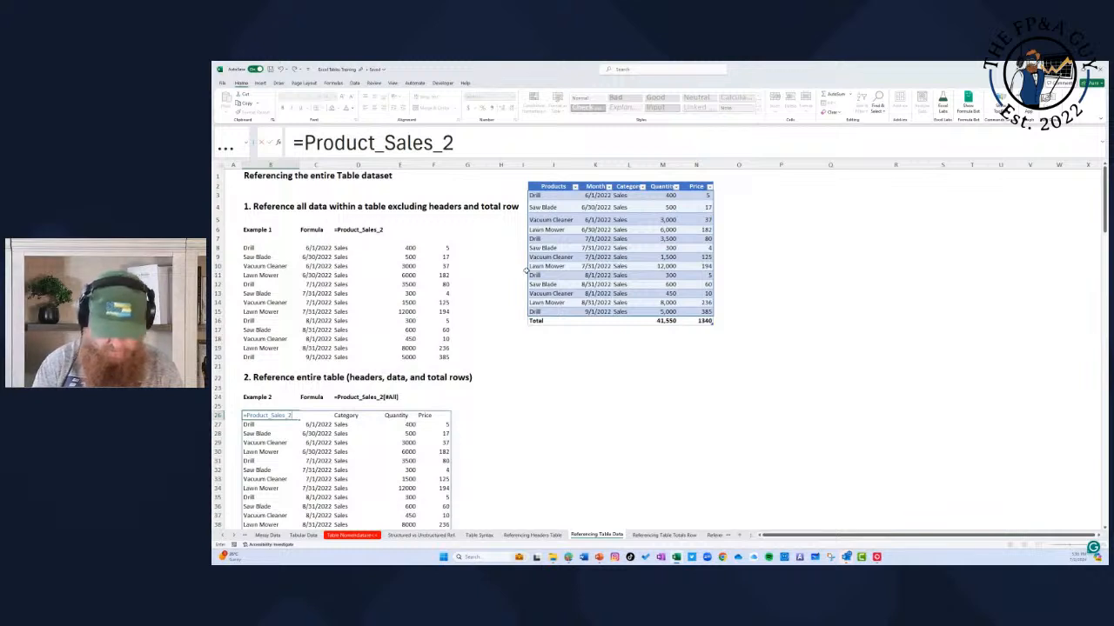
# Step: Complete the B26 formula with the suggested #All specifier, giving =Product_Sales_2[#All]
pyautogui.write('{')
pyautogui.press('BackSpace')
pyautogui.write('[')
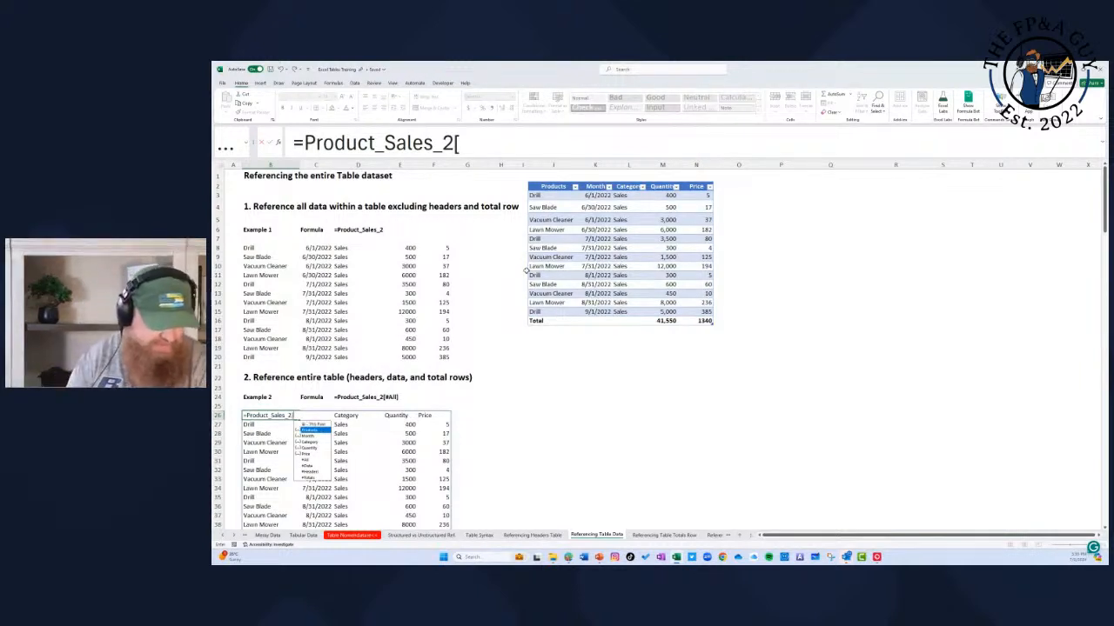
pyautogui.press('Down')
pyautogui.press('Down')
pyautogui.press('Down')
pyautogui.press('Down')
pyautogui.press('Down')
pyautogui.press('Down')
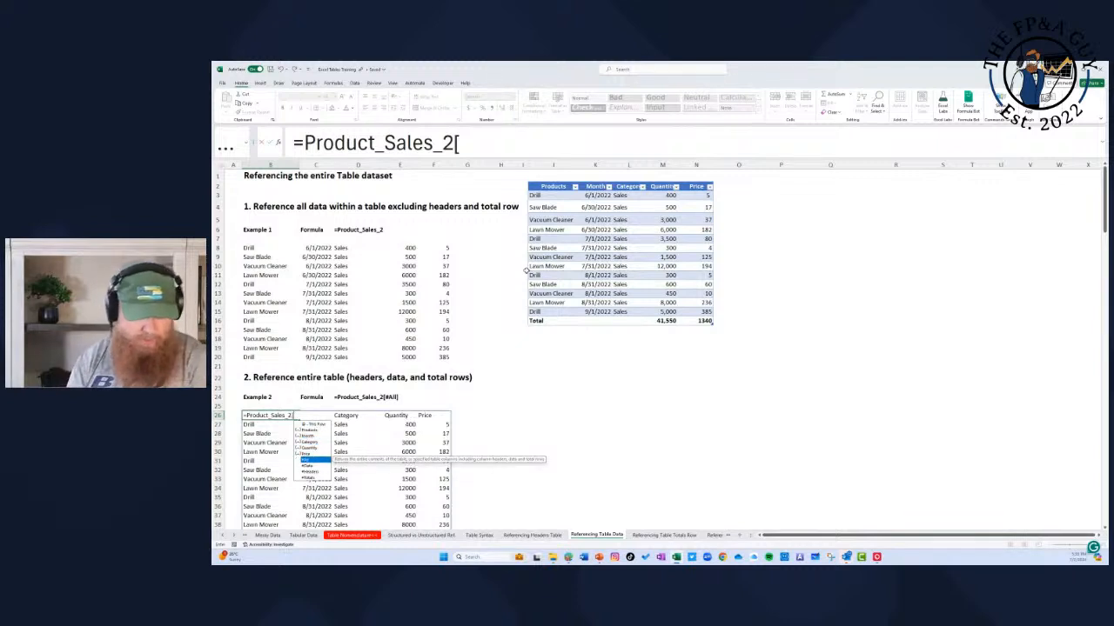
pyautogui.press('Tab')
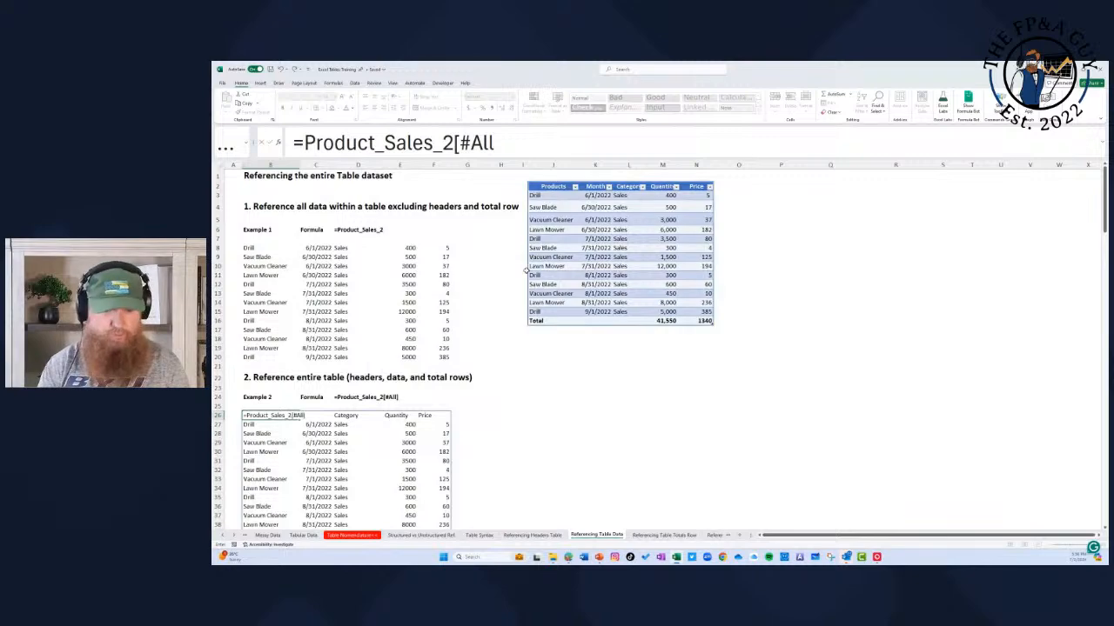
pyautogui.write(']')
pyautogui.press('Return')
pyautogui.press('Up')
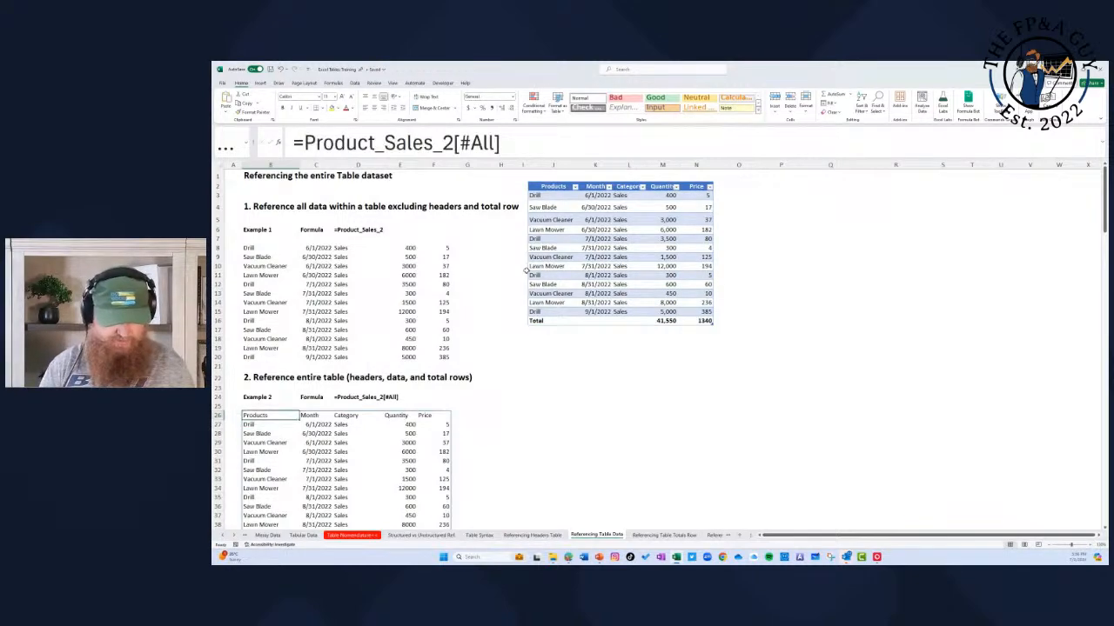
# Step: Examine the Example 2 results down through the total row and on to the Example 3 section
pyautogui.press('Down')
pyautogui.press('Down')
pyautogui.press('Down')
pyautogui.press('Down')
pyautogui.press('Down')
pyautogui.press('Down')
pyautogui.press('Down')
pyautogui.press('Down')
pyautogui.press('Down')
pyautogui.press('Down')
pyautogui.press('Down')
pyautogui.press('Down')
pyautogui.press('Down')
pyautogui.press('Down')
pyautogui.press('Down')
pyautogui.press('Down')
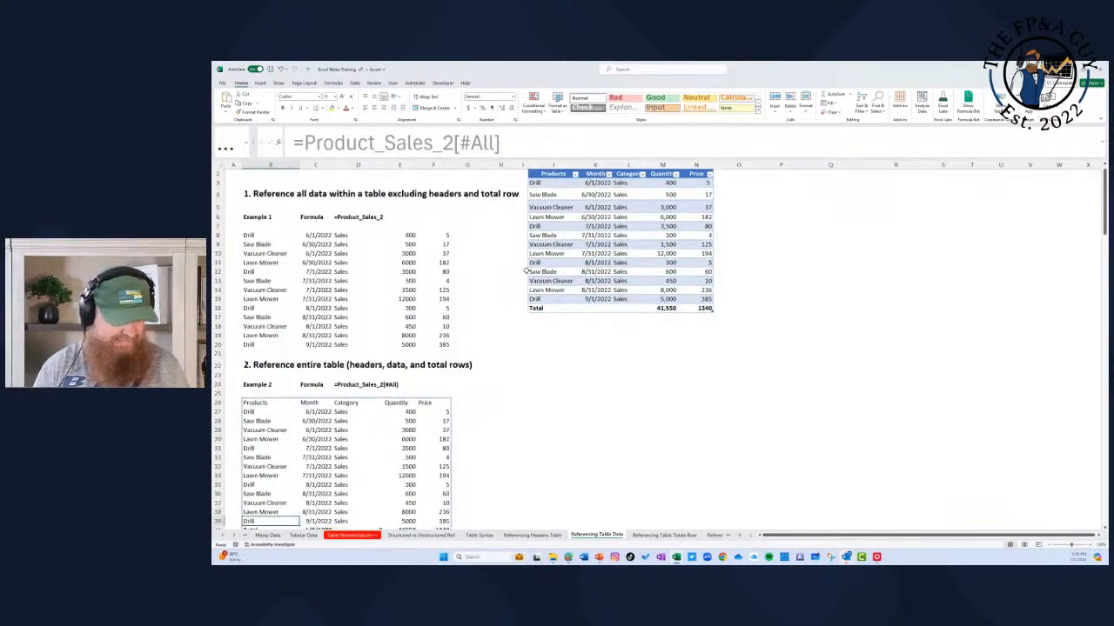
pyautogui.press('Down')
pyautogui.press('Down')
pyautogui.press('Down')
pyautogui.press('Down')
pyautogui.press('Down')
pyautogui.press('Up')
pyautogui.press('Up')
pyautogui.press('Up')
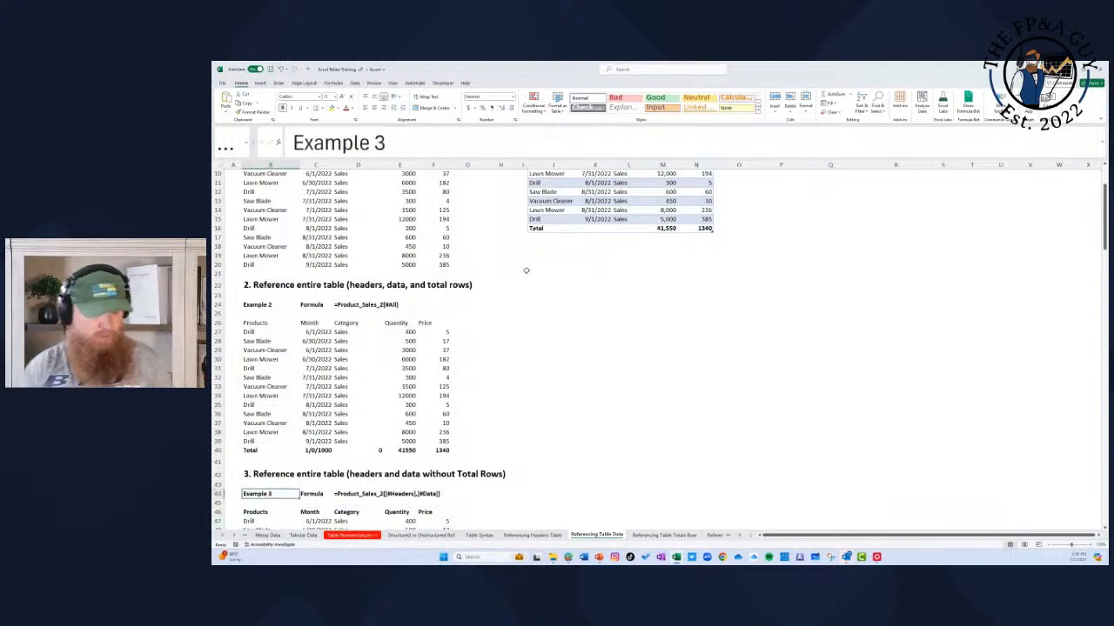
# Step: Start a new Example 3 formula in B46 that references the product table's header row, =Product_Sales_2[#Headers]
pyautogui.press('Down')
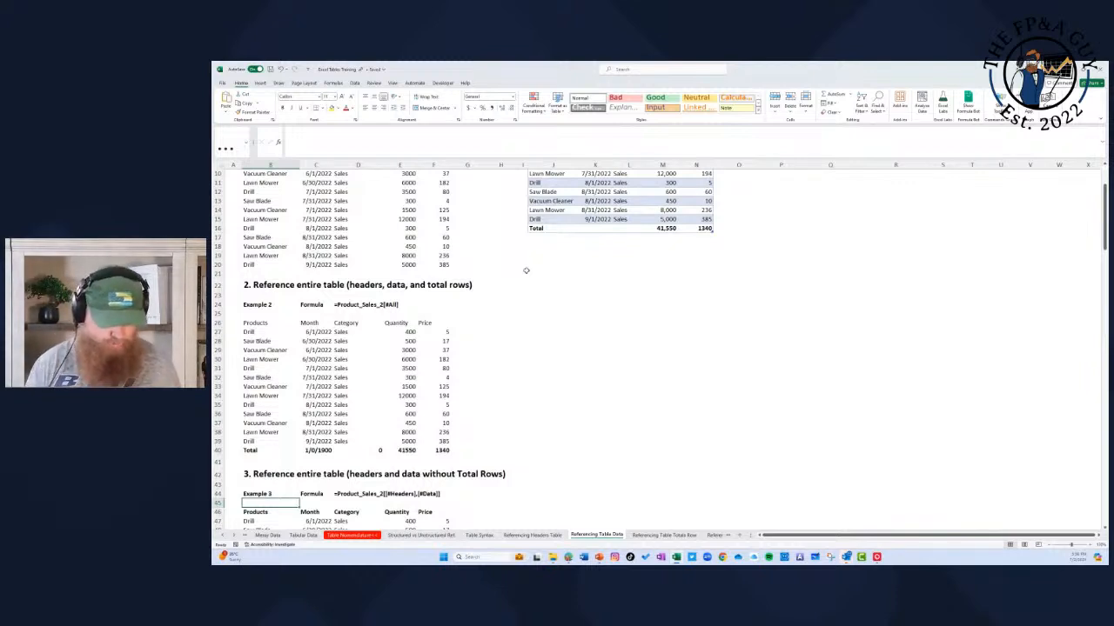
pyautogui.press('Down')
pyautogui.write('=')
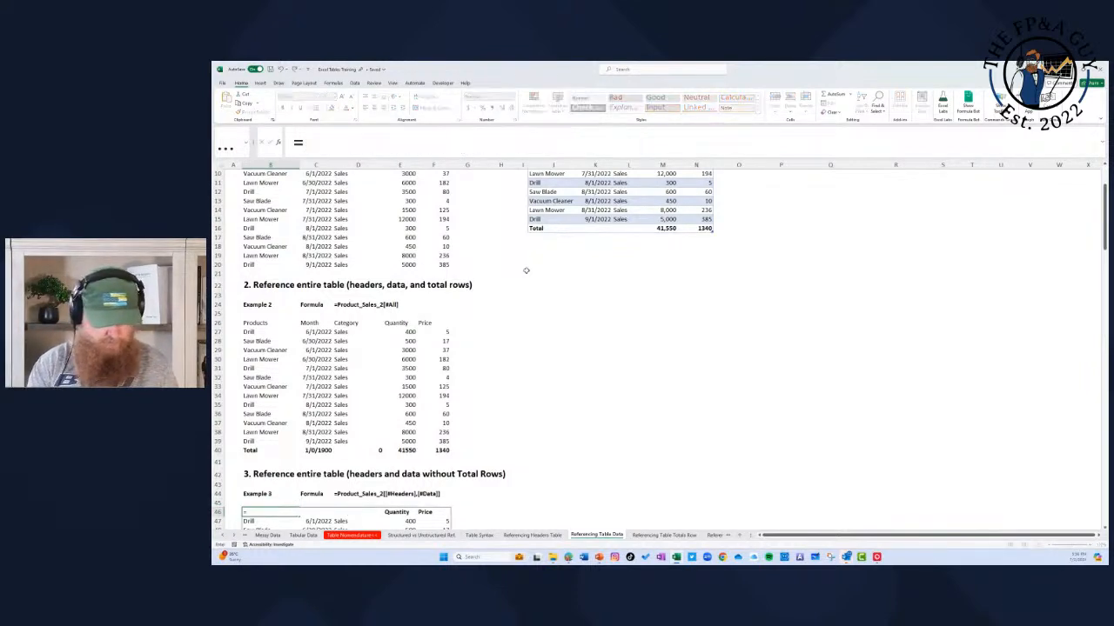
pyautogui.press('Right')
pyautogui.press('Right')
pyautogui.press('Right')
pyautogui.press('Right')
pyautogui.press('Right')
pyautogui.press('Right')
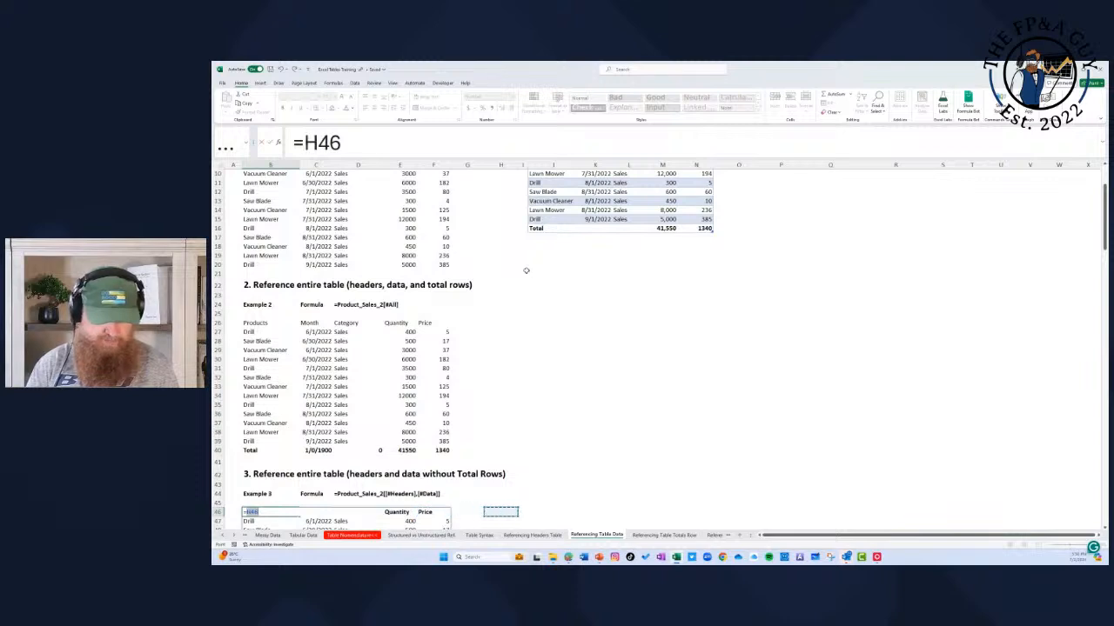
pyautogui.hotkey('ctrl', 'Up')
pyautogui.press('Right')
pyautogui.press('Right')
pyautogui.press('Down')
pyautogui.press('Down')
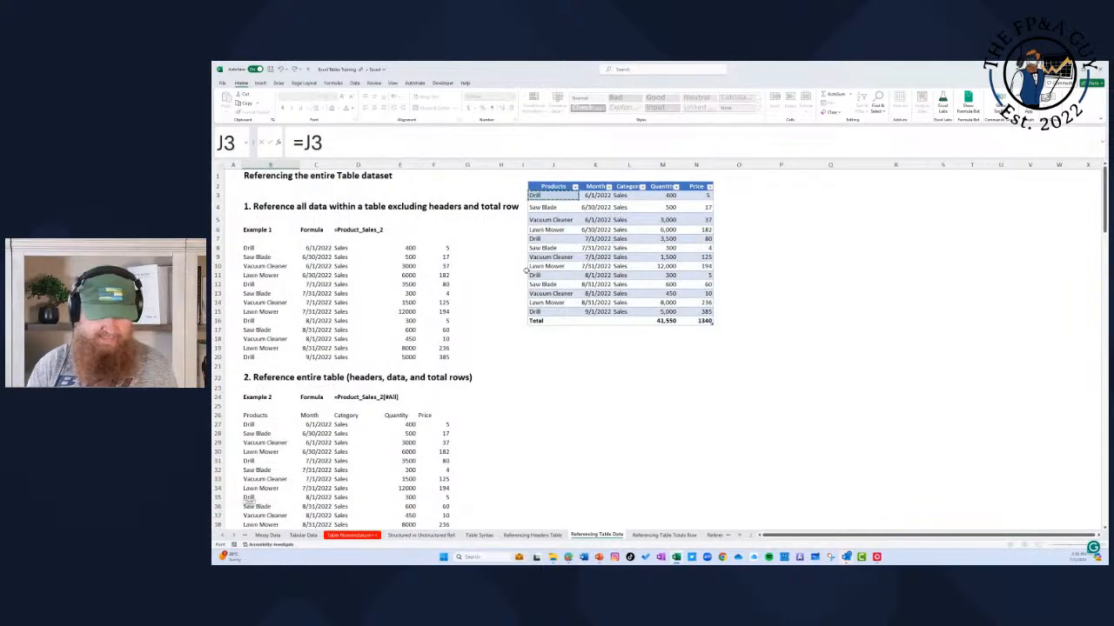
pyautogui.press('Up')
pyautogui.hotkey('shift', 'Right')
pyautogui.hotkey('shift', 'Right')
pyautogui.hotkey('shift', 'Right')
pyautogui.hotkey('shift', 'Right')
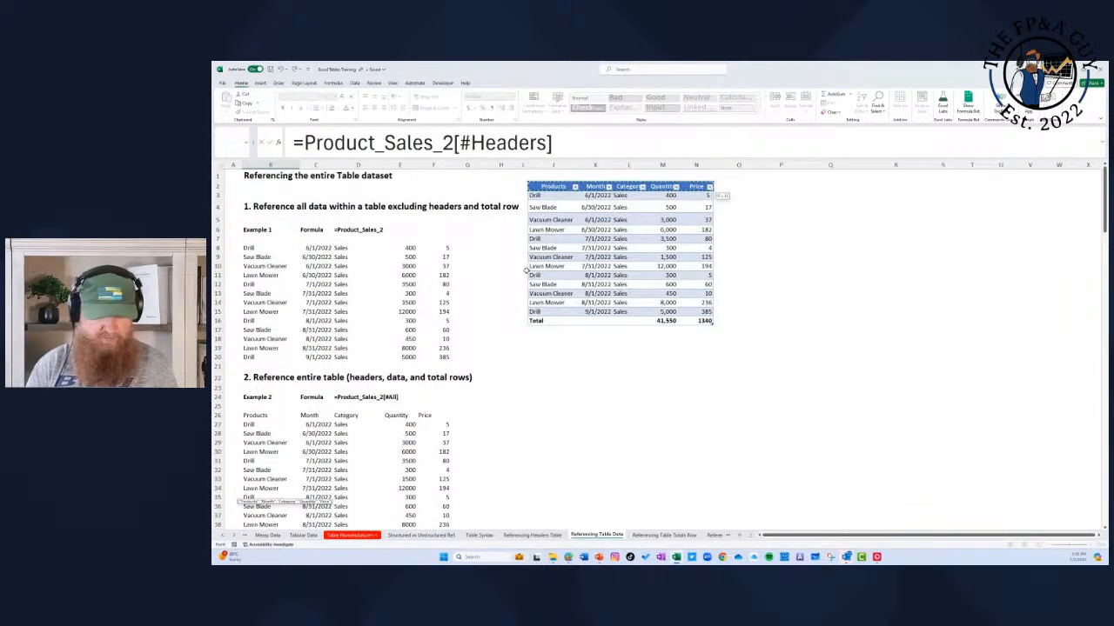
# Step: Extend the B46 reference through the data rows without the total row, giving =Product_Sales_2[[#Headers],[#Data]]
pyautogui.hotkey('shift', 'Down')
pyautogui.hotkey('shift', 'Down')
pyautogui.hotkey('shift', 'Down')
pyautogui.hotkey('shift', 'Down')
pyautogui.hotkey('shift', 'Down')
pyautogui.hotkey('shift', 'Down')
pyautogui.hotkey('shift', 'Down')
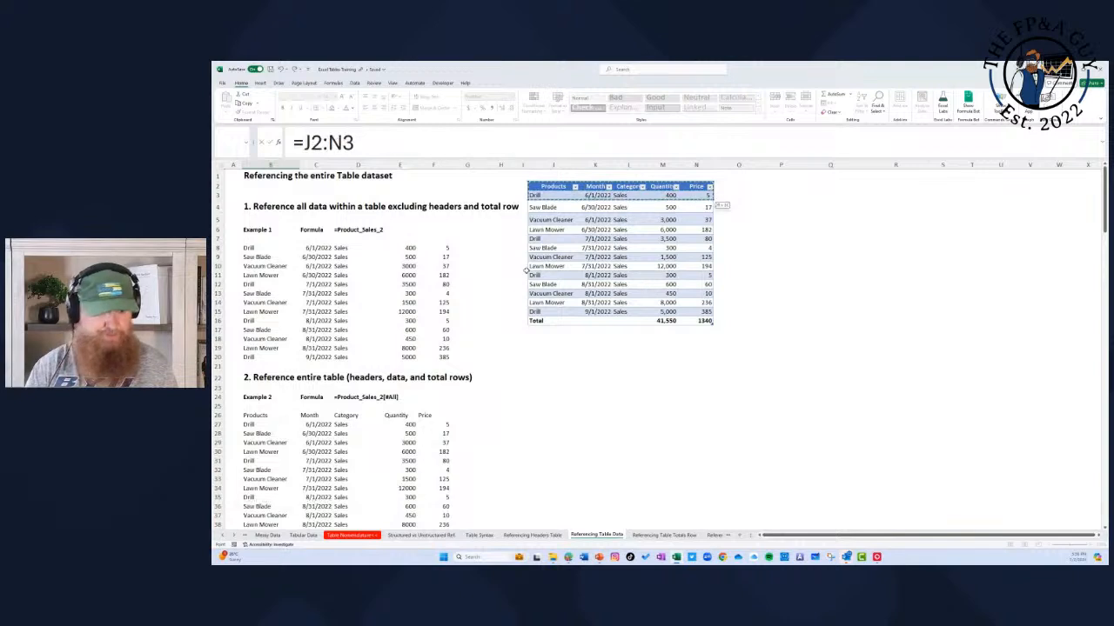
pyautogui.hotkey('shift', 'Down')
pyautogui.hotkey('shift', 'Down')
pyautogui.hotkey('shift', 'Down')
pyautogui.hotkey('shift', 'Down')
pyautogui.hotkey('shift', 'Down')
pyautogui.hotkey('shift', 'Down')
pyautogui.hotkey('shift', 'Down')
pyautogui.hotkey('shift', 'Down')
pyautogui.hotkey('shift', 'Down')
pyautogui.hotkey('shift', 'Down')
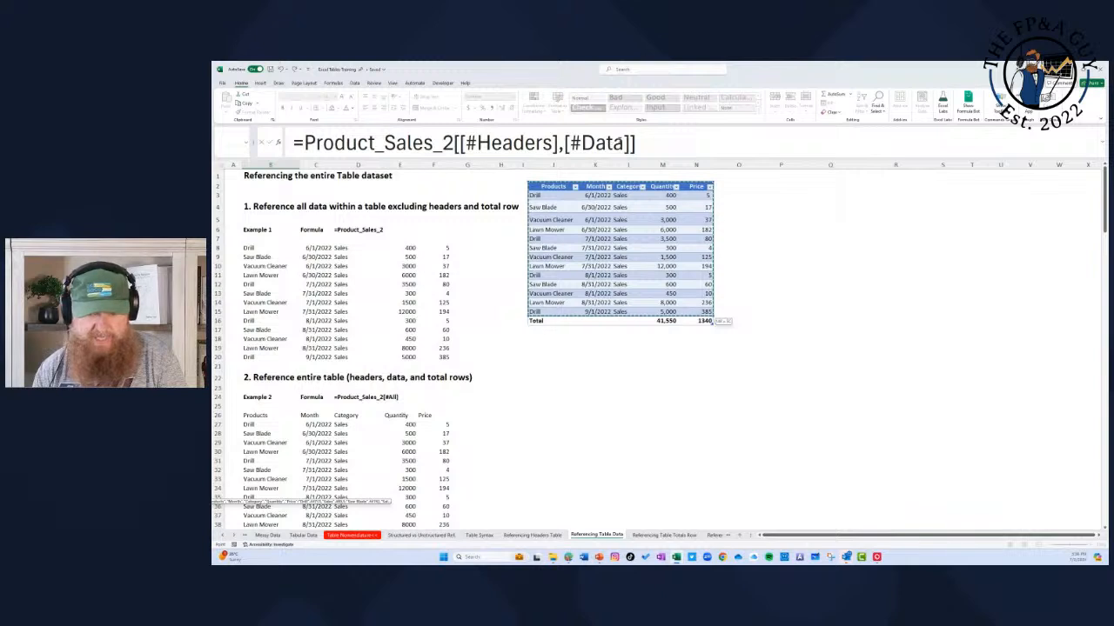
pyautogui.press('Return')
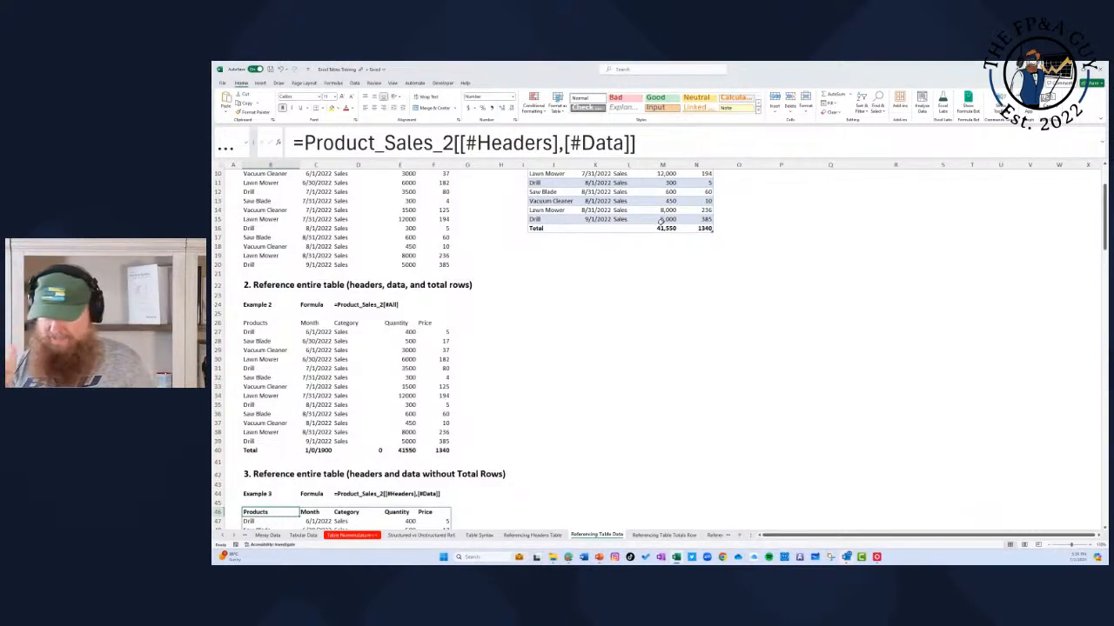
# Step: Examine the Example 3 results below B46 and compare them with the earlier examples on the sheet
pyautogui.press('Down')
pyautogui.press('Down')
pyautogui.press('Down')
pyautogui.press('Down')
pyautogui.press('Down')
pyautogui.press('Down')
pyautogui.press('Down')
pyautogui.press('Down')
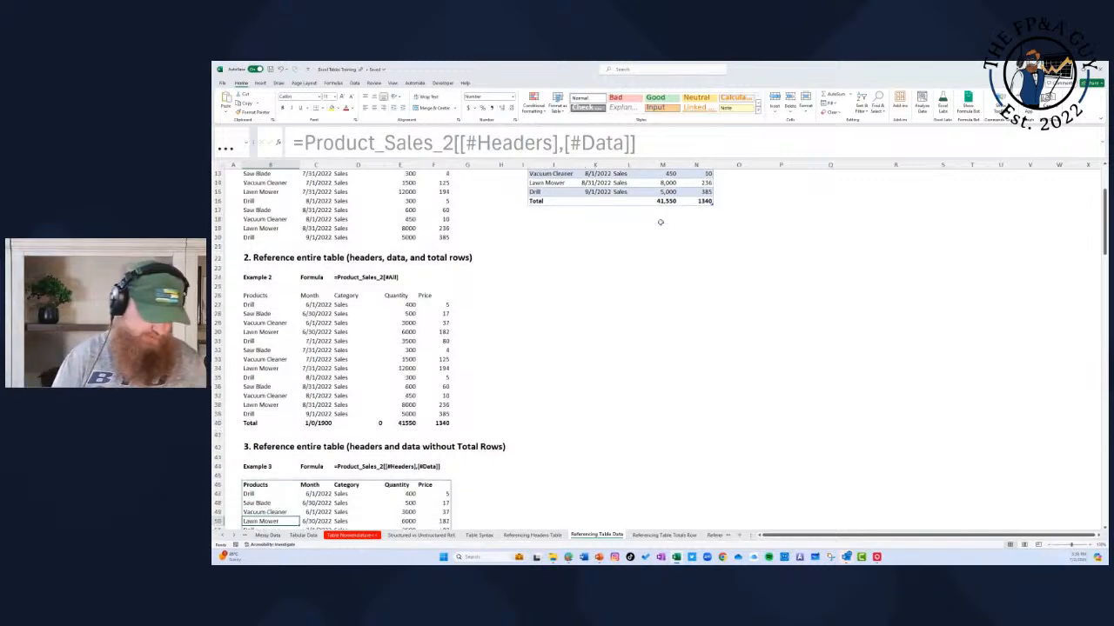
pyautogui.press('Down')
pyautogui.press('Down')
pyautogui.press('Down')
pyautogui.press('Down')
pyautogui.press('Down')
pyautogui.press('Down')
pyautogui.press('Down')
pyautogui.press('Down')
pyautogui.press('Down')
pyautogui.press('Down')
pyautogui.press('Down')
pyautogui.press('Down')
pyautogui.press('Down')
pyautogui.press('Down')
pyautogui.press('Down')
pyautogui.press('Up')
pyautogui.press('Up')
pyautogui.press('Up')
pyautogui.press('Up')
pyautogui.press('Up')
pyautogui.press('Up')
pyautogui.press('Up')
pyautogui.press('Up')
pyautogui.press('Up')
pyautogui.press('Up')
pyautogui.press('Up')
pyautogui.press('Up')
pyautogui.press('Up')
pyautogui.press('Up')
pyautogui.press('Up')
pyautogui.press('Up')
pyautogui.press('Up')
pyautogui.press('Up')
pyautogui.press('Up')
pyautogui.press('Up')
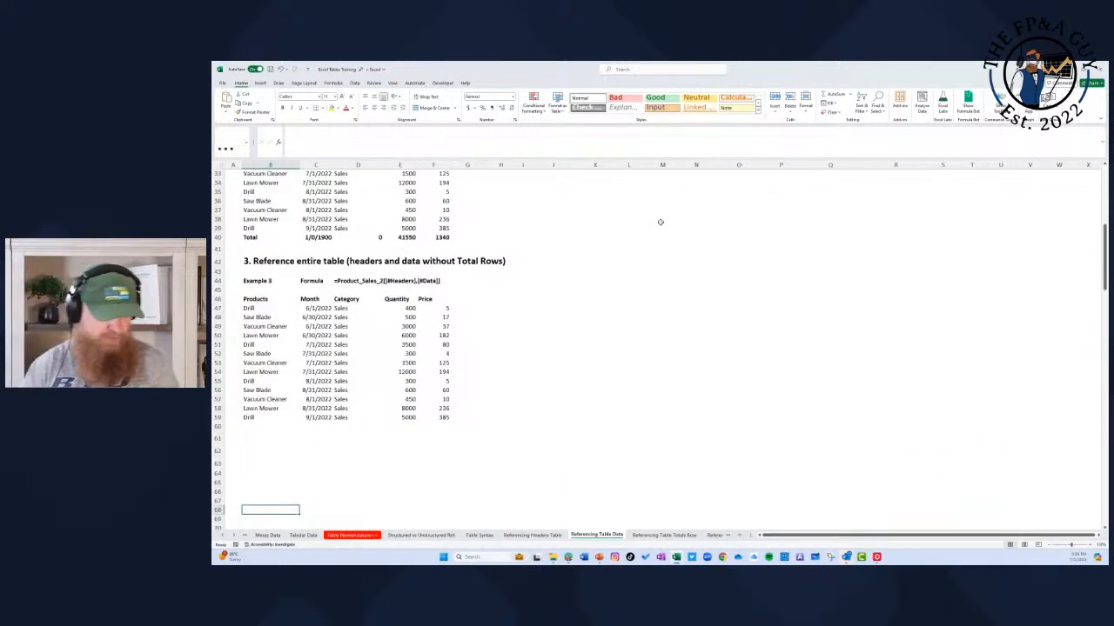
pyautogui.press('Up')
pyautogui.press('Up')
pyautogui.press('Up')
pyautogui.press('Up')
pyautogui.press('Up')
pyautogui.press('Up')
pyautogui.press('Up')
pyautogui.press('Up')
pyautogui.press('Up')
pyautogui.press('Up')
pyautogui.press('Up')
pyautogui.press('Up')
pyautogui.press('Up')
pyautogui.press('Up')
pyautogui.press('Up')
pyautogui.press('Up')
pyautogui.press('Up')
pyautogui.press('Up')
pyautogui.press('Up')
pyautogui.press('Up')
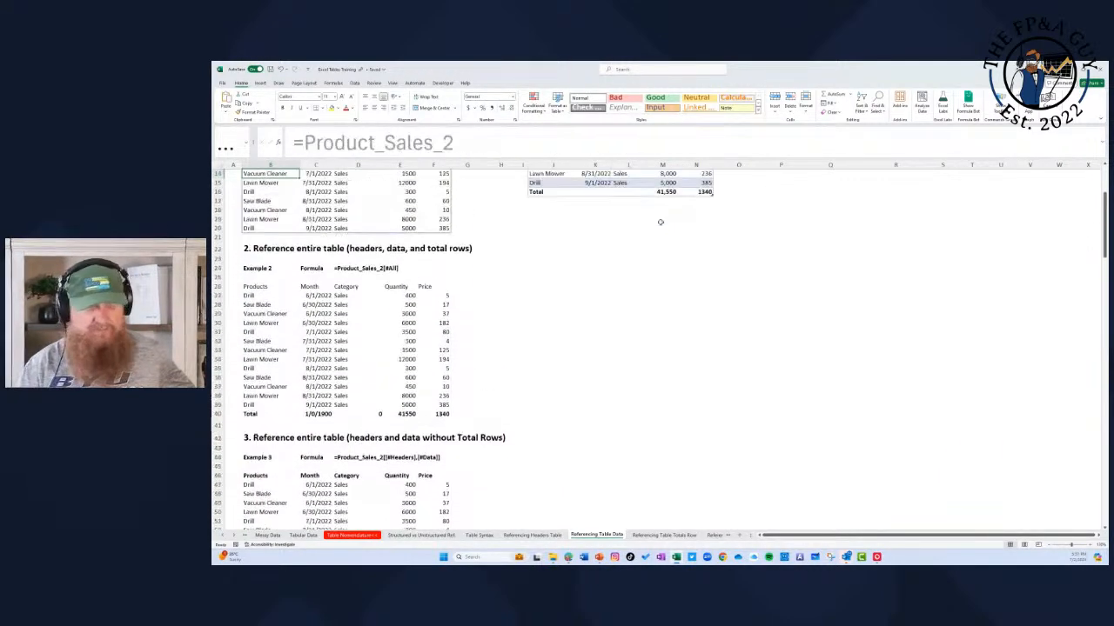
# Step: Open the Referencing Table Totals Row sheet and widen the sheet tab area to reveal more sheets
pyautogui.scroll(-2, 821, 365)
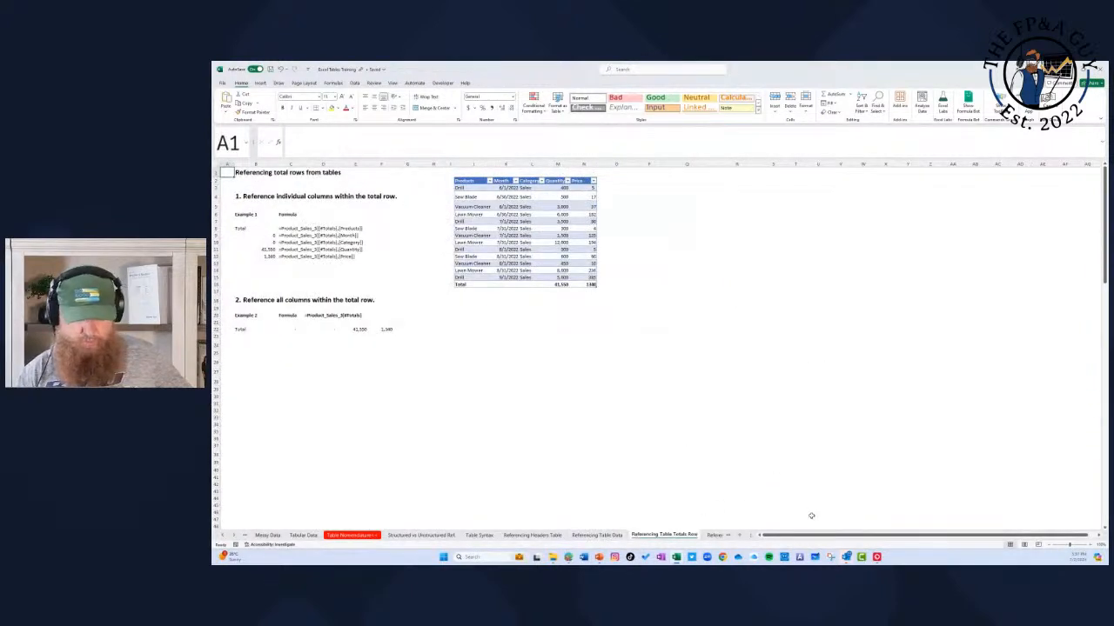
pyautogui.moveTo(757, 535); pyautogui.dragTo(844, 534)
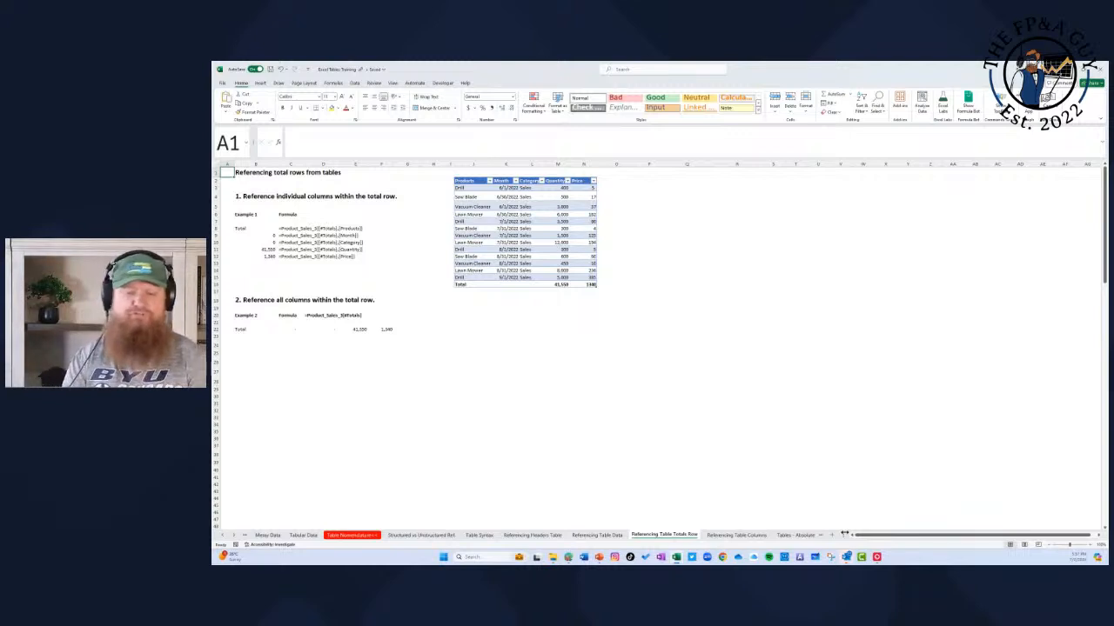
# Step: Rebuild the Example 1 formula in B8 by referencing the total row's Products cell, =Product_Sales_3[[#Totals],[Products]]
pyautogui.click(256, 230)
pyautogui.click(380, 144)
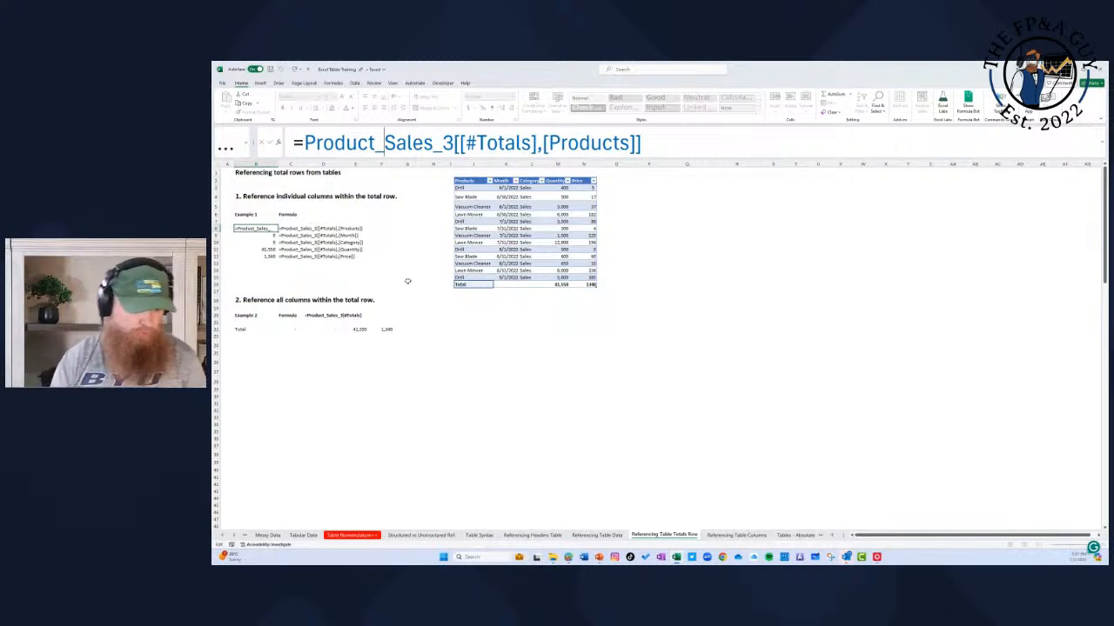
pyautogui.press('Escape')
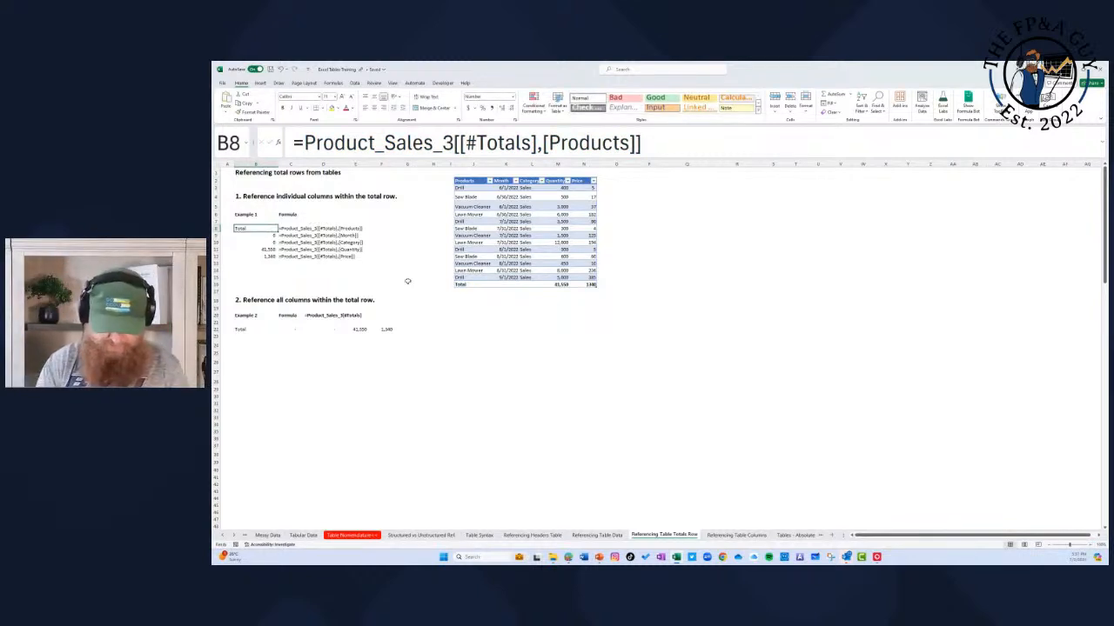
pyautogui.press('F2')
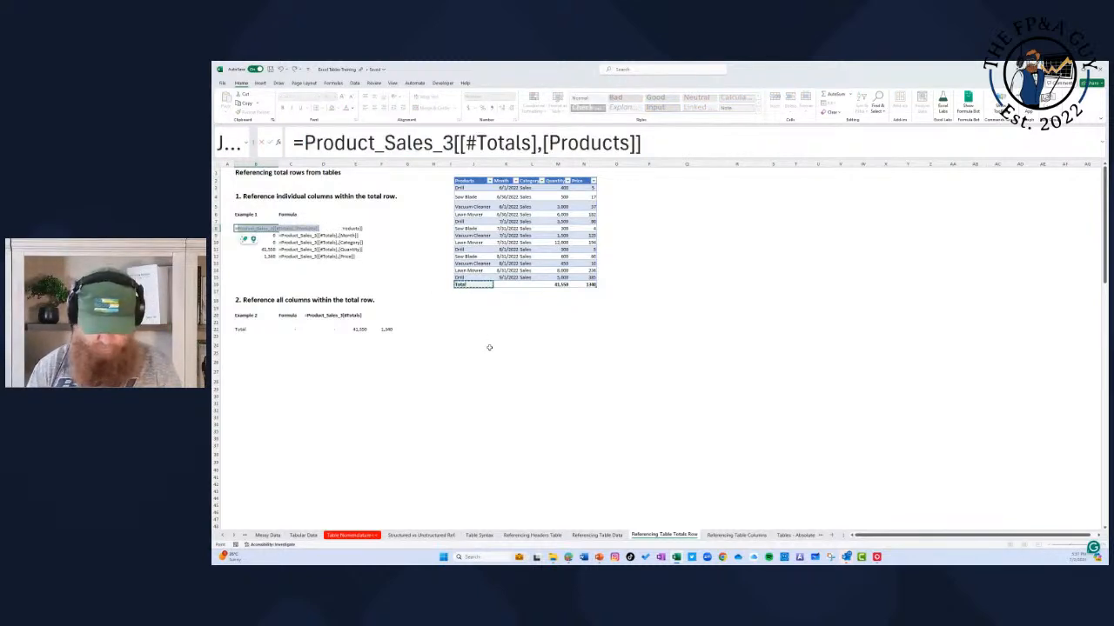
pyautogui.press('Return')
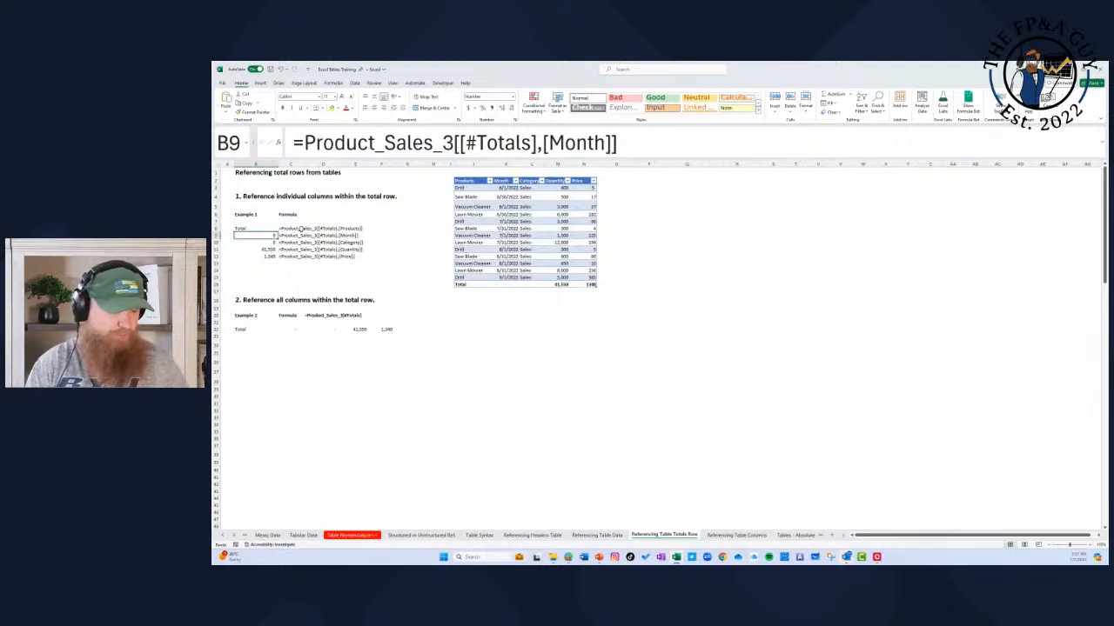
# Step: Examine the #Totals and column specifiers in the Month formula in B9 and the Products formula in B8
pyautogui.press('F2')
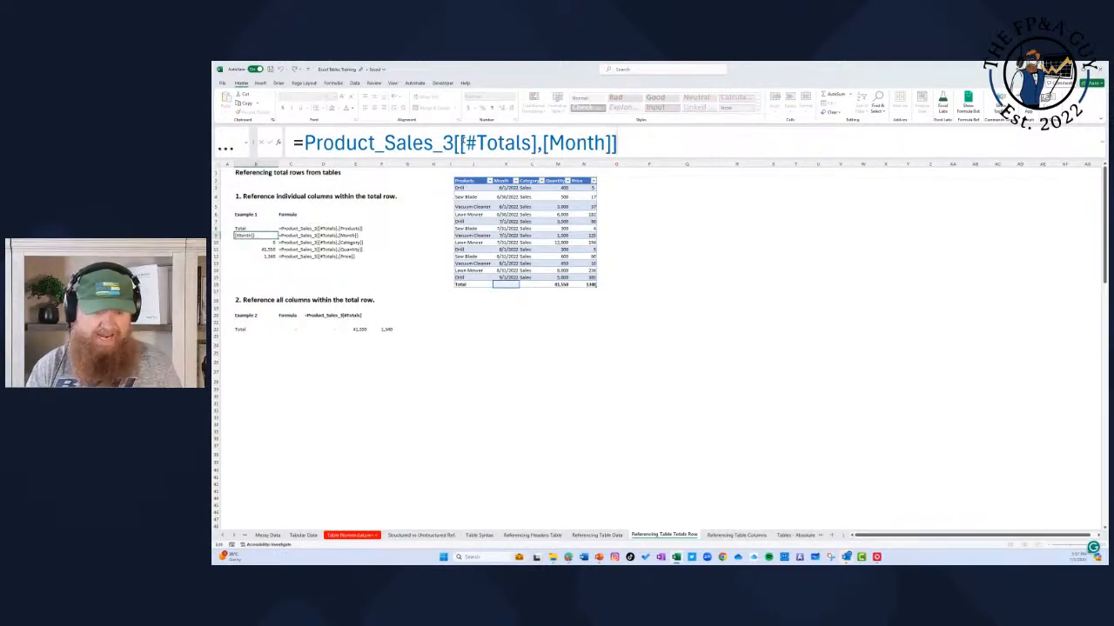
pyautogui.moveTo(460, 143); pyautogui.dragTo(536, 146)
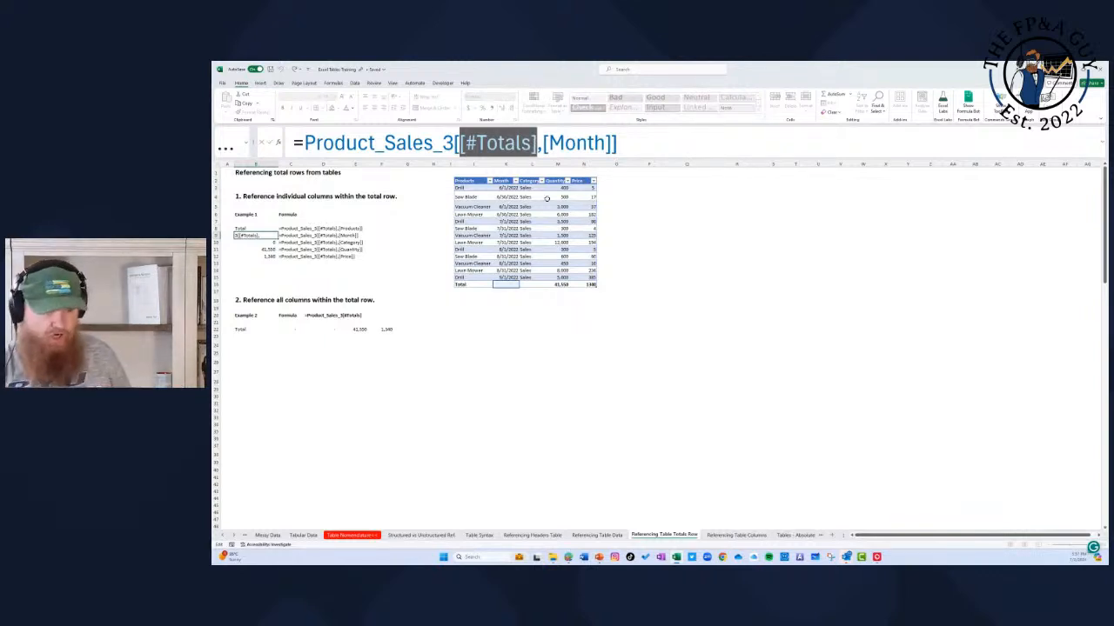
pyautogui.press('Escape')
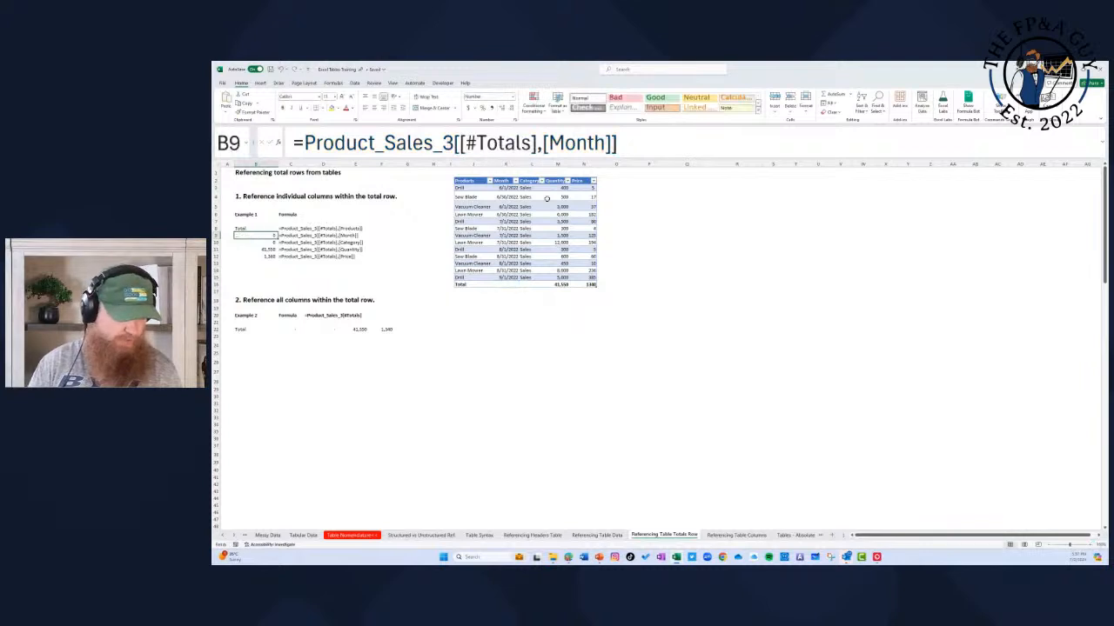
pyautogui.press('Up')
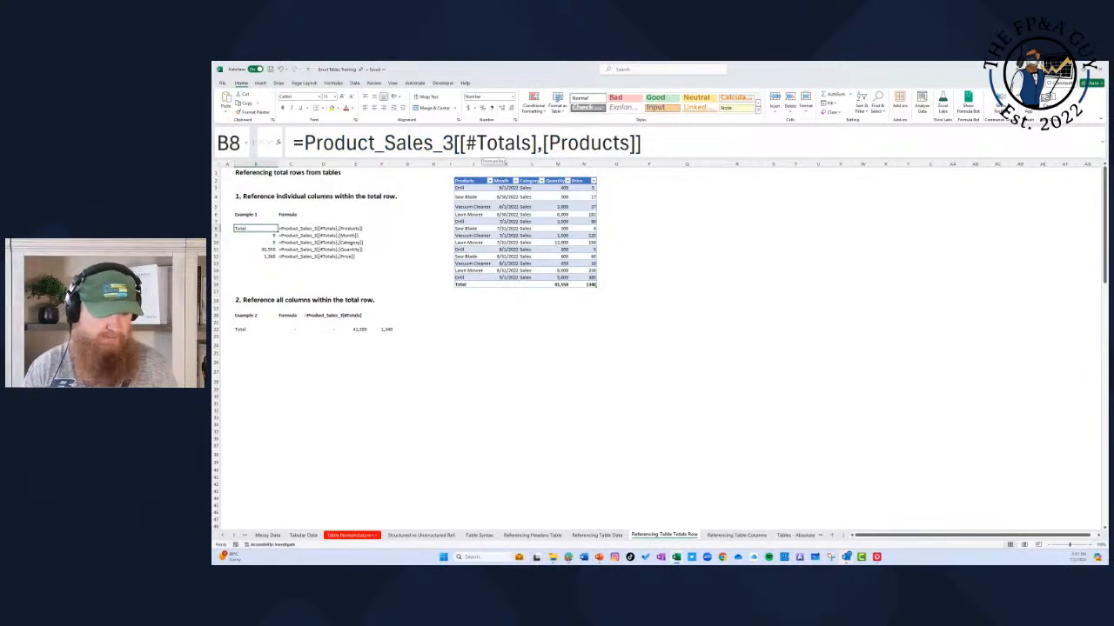
pyautogui.click(268, 236)
pyautogui.press('Up')
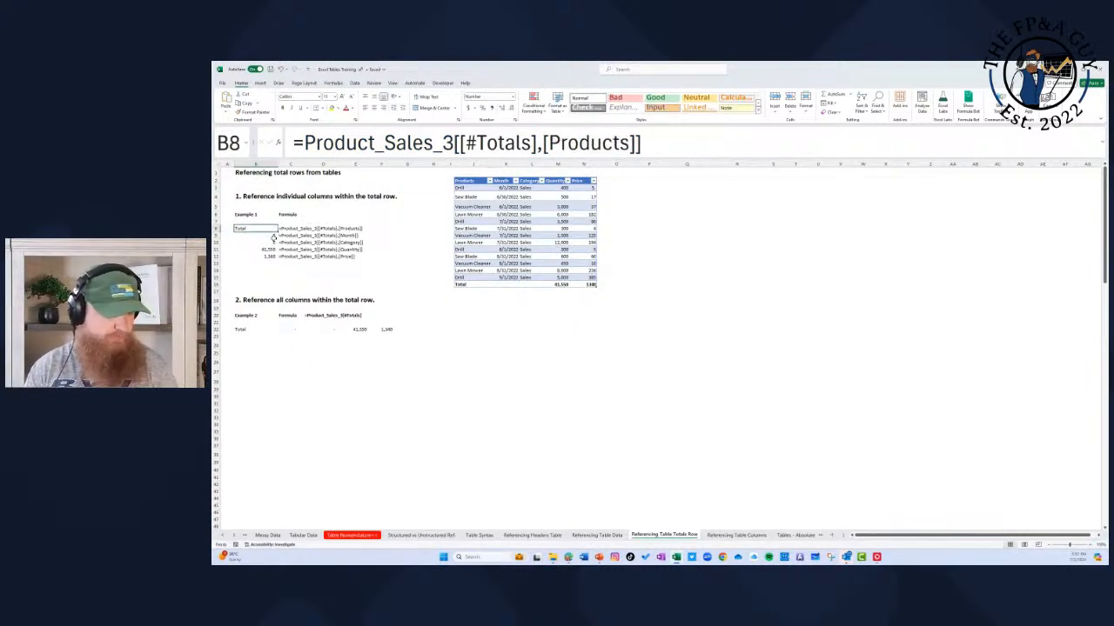
pyautogui.moveTo(460, 145); pyautogui.dragTo(633, 145)
pyautogui.press('Escape')
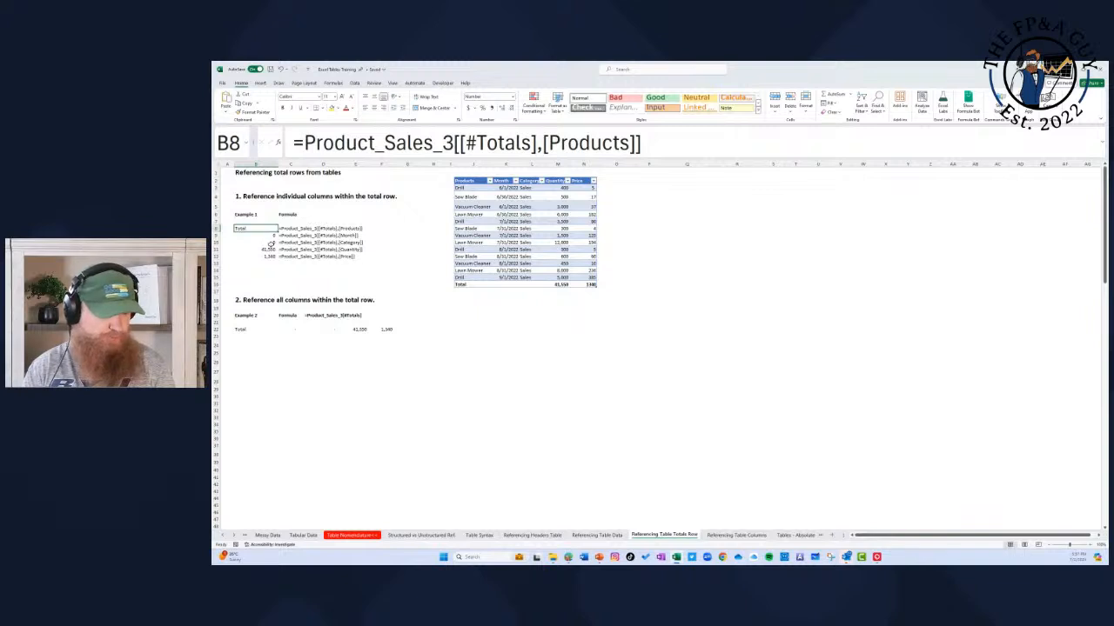
pyautogui.click(268, 236)
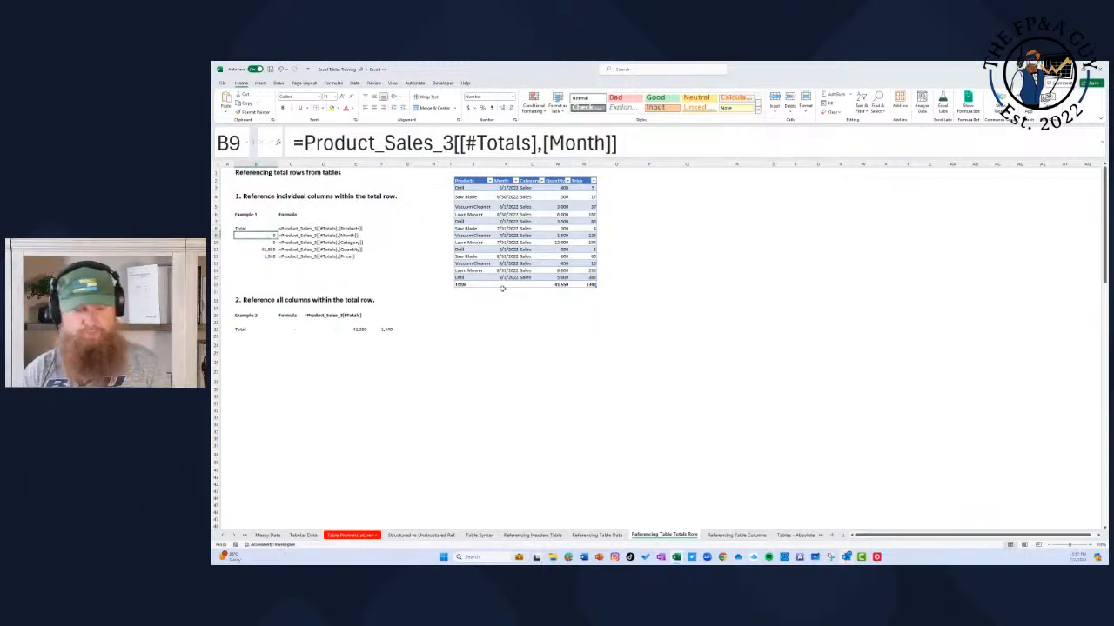
# Step: Examine the column specifiers in the Example 1 total-row formulas for Month, Category, Quantity and Price in B9 through B12
pyautogui.click(551, 143)
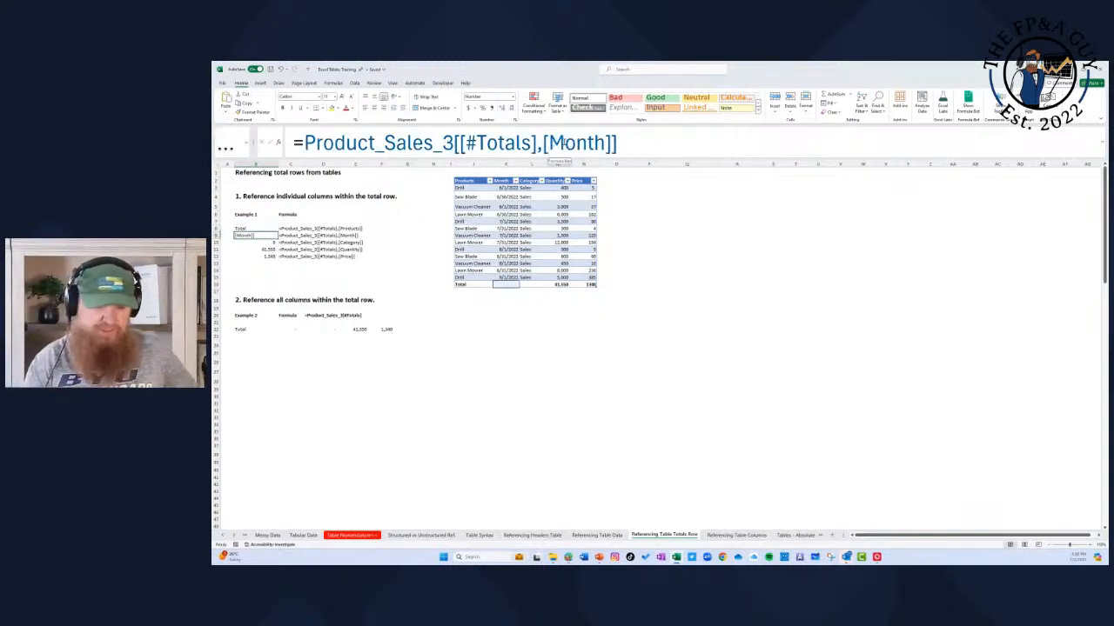
pyautogui.moveTo(548, 144); pyautogui.dragTo(595, 144)
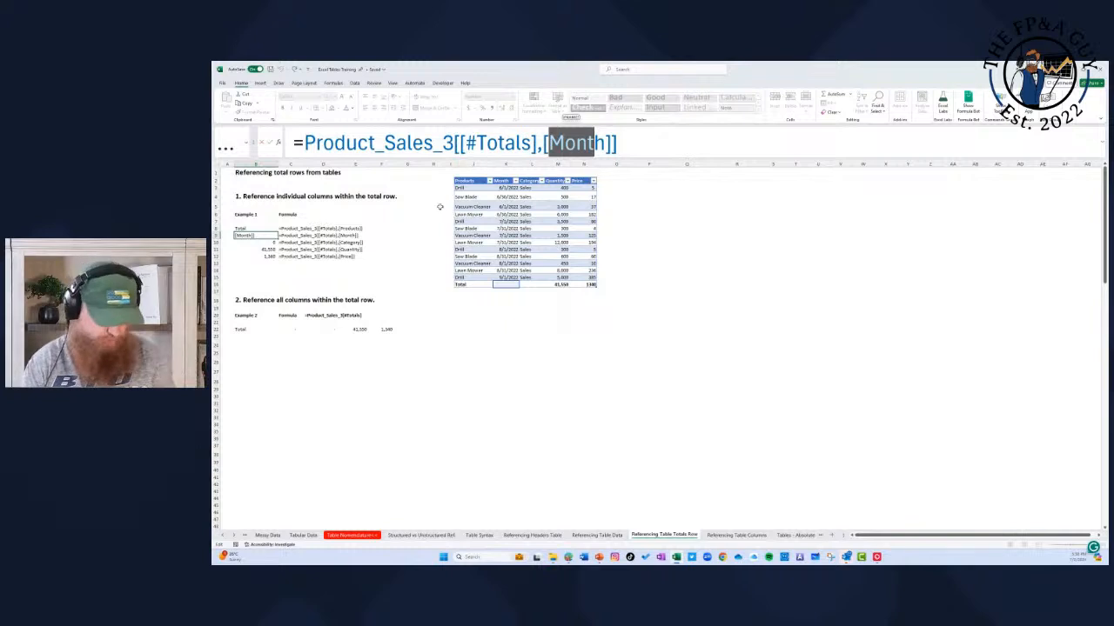
pyautogui.press('Escape')
pyautogui.press('Down')
pyautogui.press('Down')
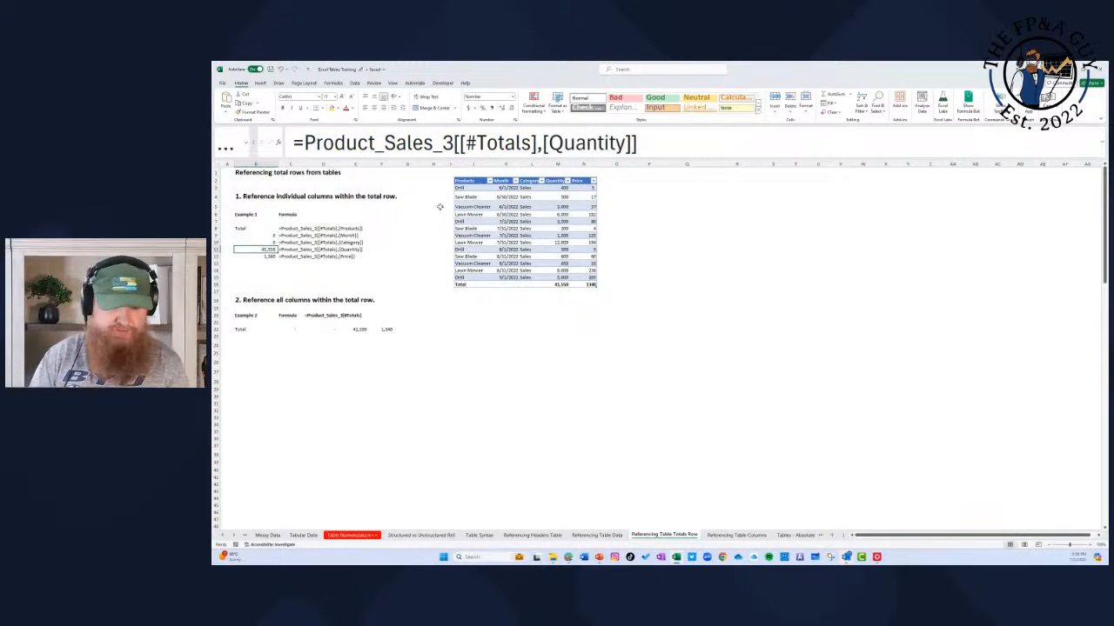
pyautogui.press('Up')
pyautogui.press('Down')
pyautogui.press('Up')
pyautogui.press('Down')
pyautogui.press('Down')
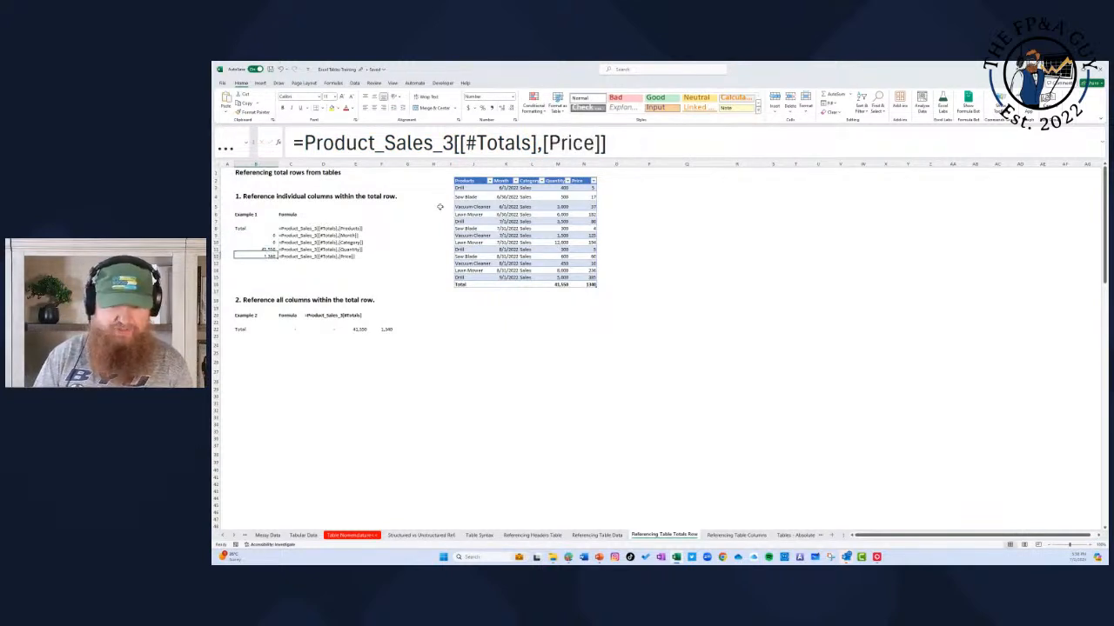
pyautogui.press('Up')
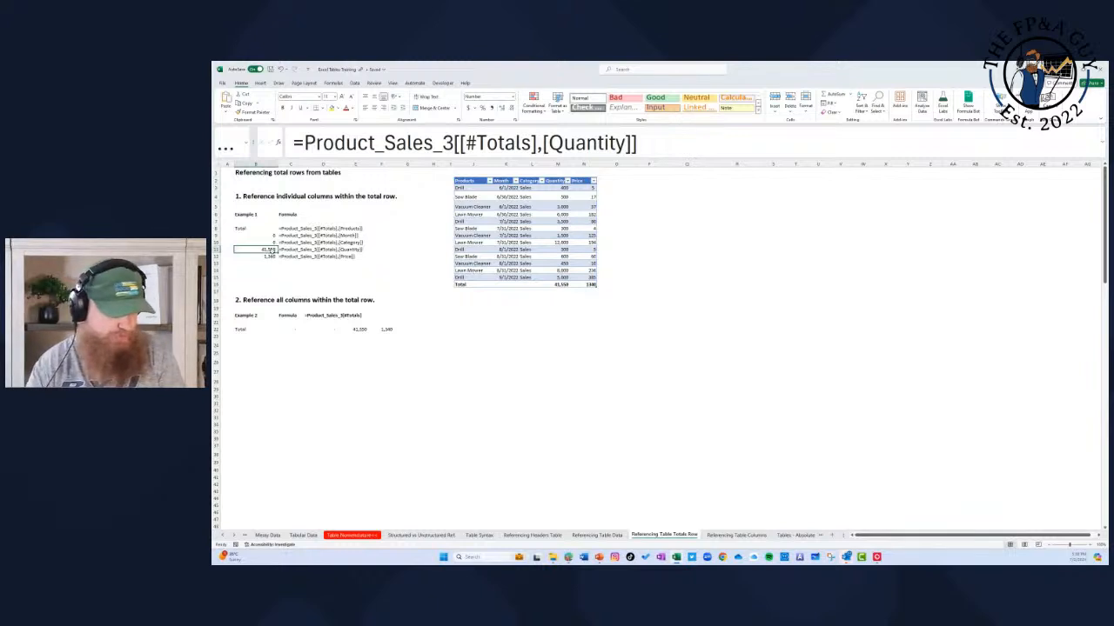
pyautogui.click(272, 256)
# Step: Rebuild the Example 2 formula in B22 by selecting the table's entire total row, giving =Product_Sales_3[#Totals]
pyautogui.click(243, 330)
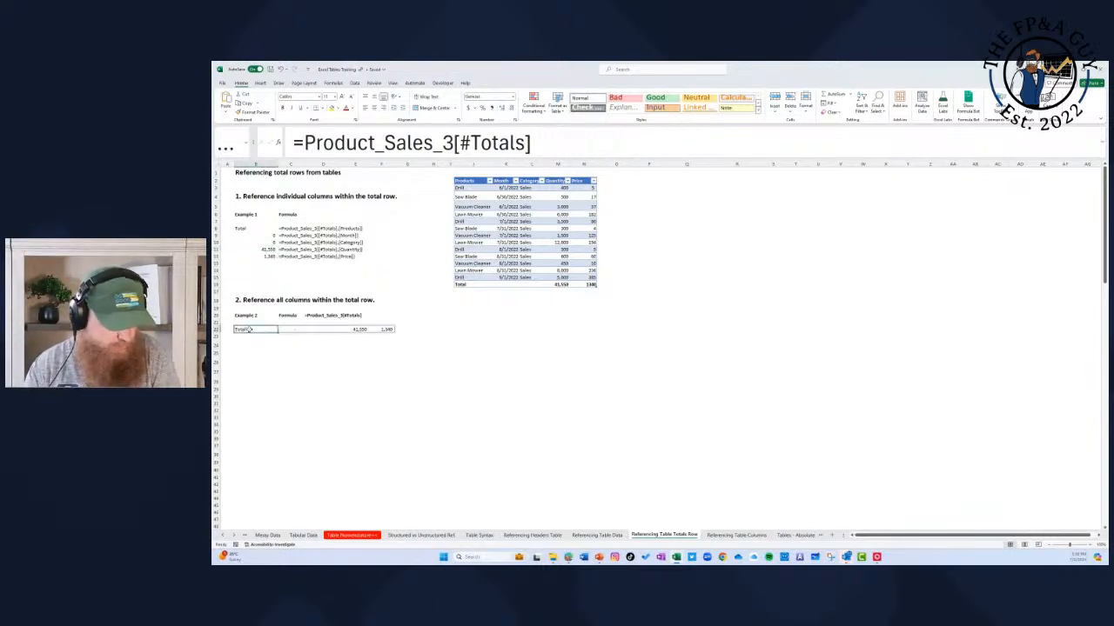
pyautogui.moveTo(453, 143); pyautogui.dragTo(551, 142)
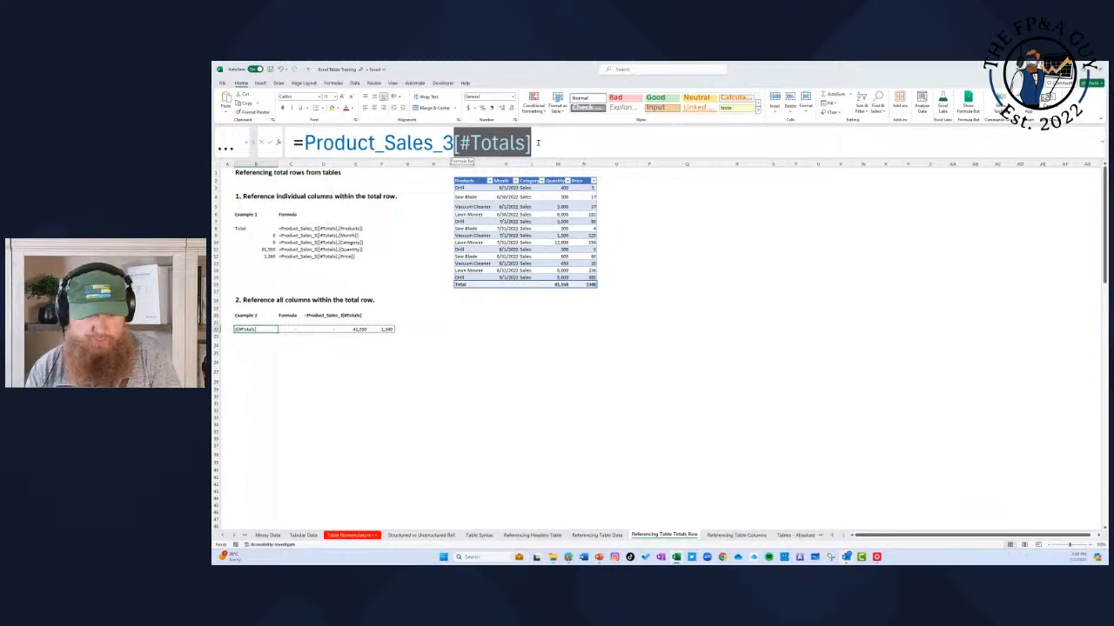
pyautogui.press('Escape')
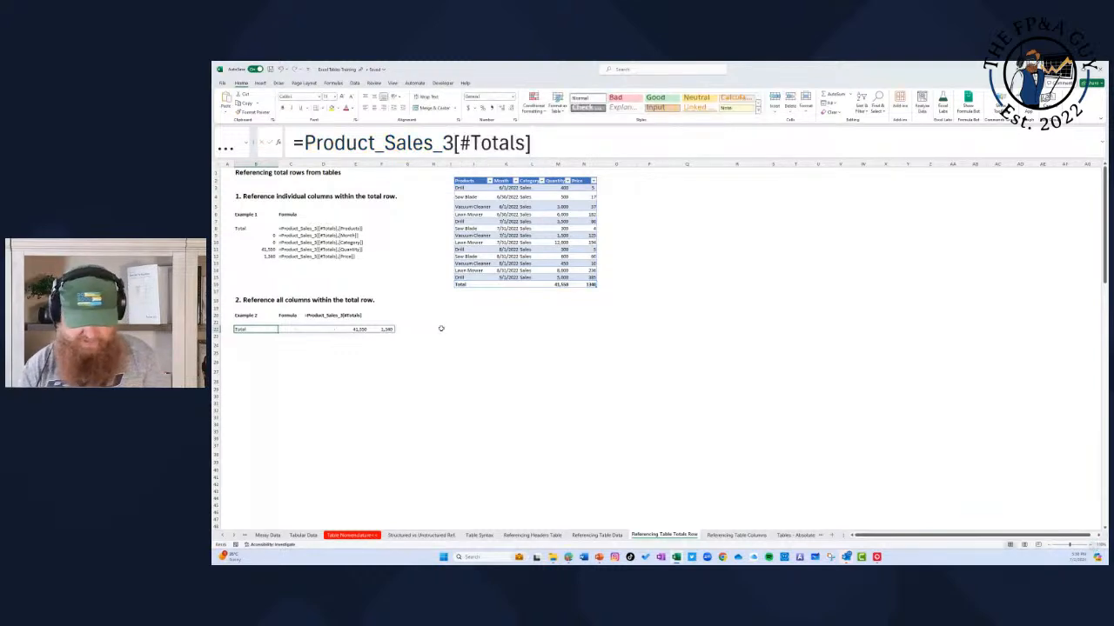
pyautogui.write('=-')
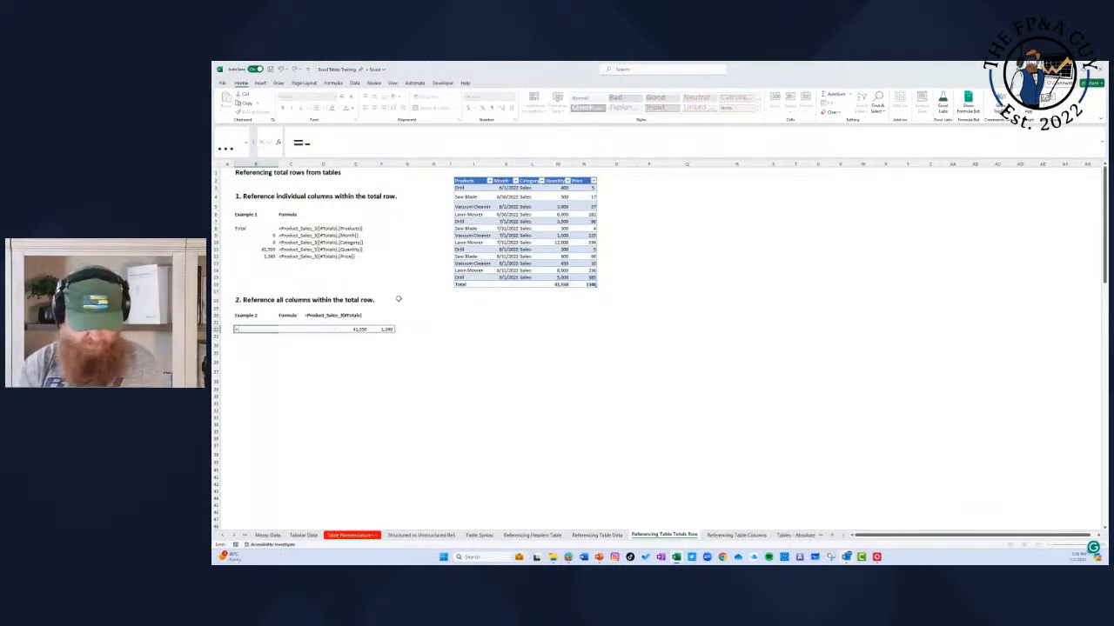
pyautogui.press('Escape')
pyautogui.write('=')
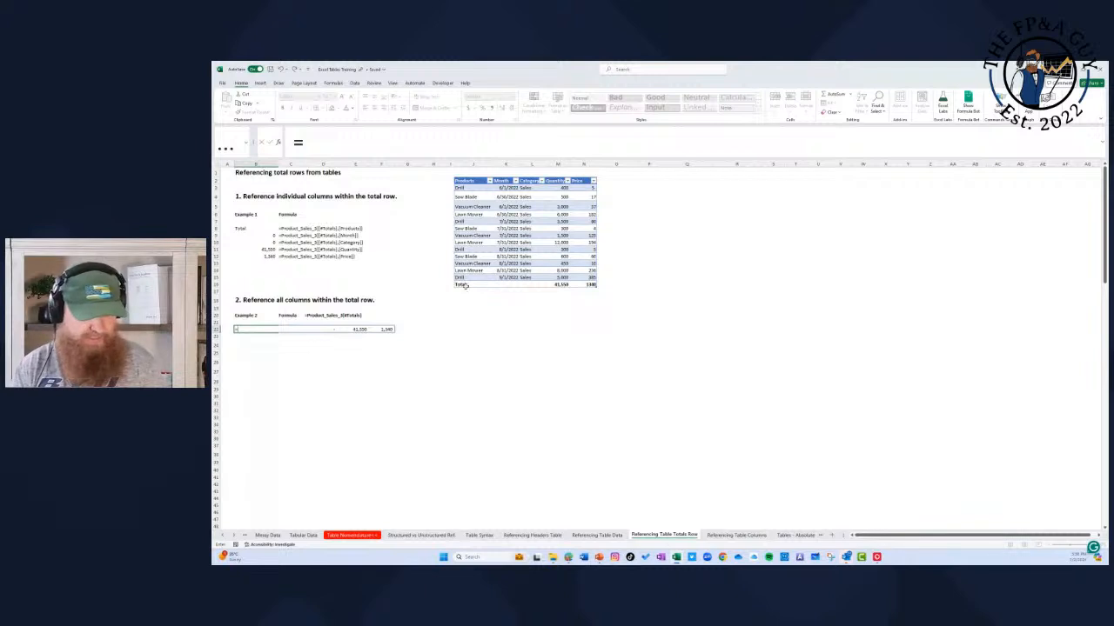
pyautogui.moveTo(466, 286); pyautogui.dragTo(596, 292)
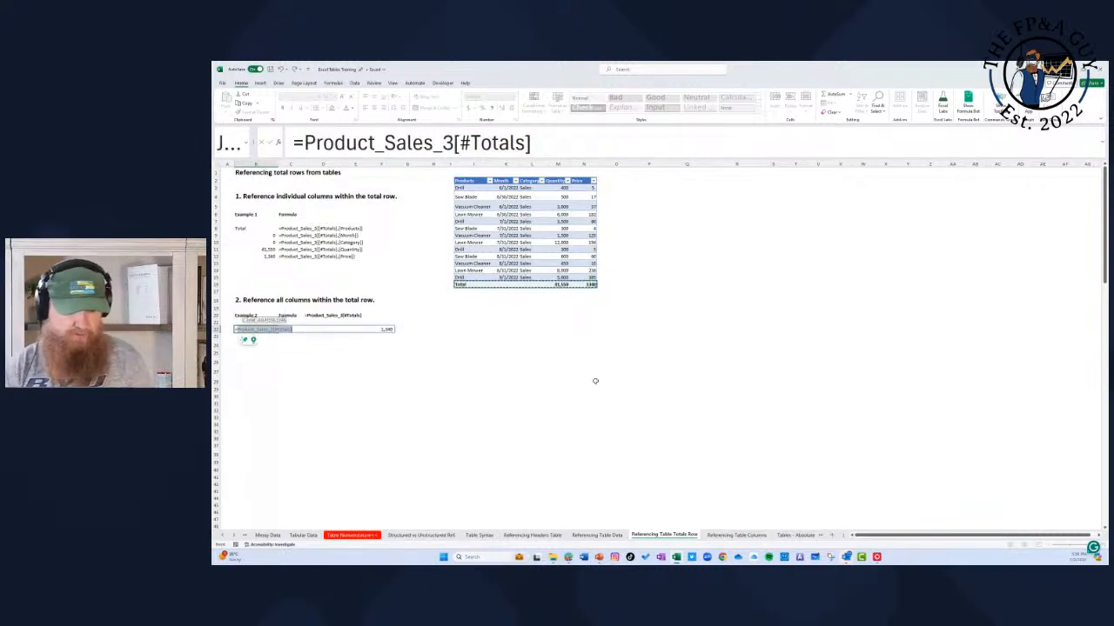
pyautogui.press('Return')
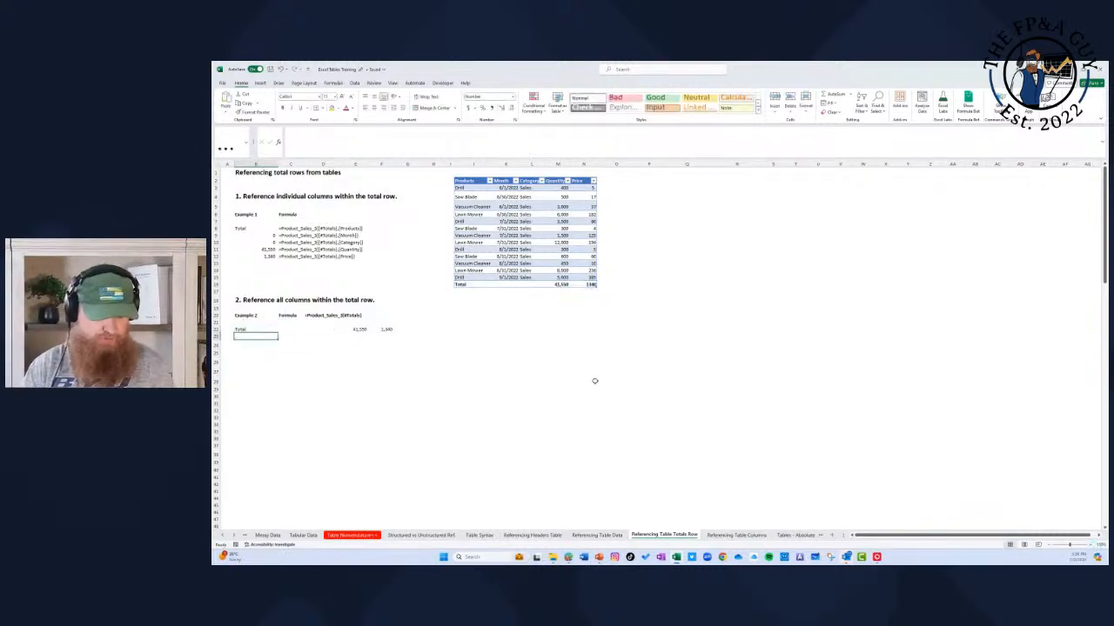
# Step: Write the B22 formula again by hand with the suggested table name and specifier, =Product_Sales_3[#Totals]
pyautogui.press('Up')
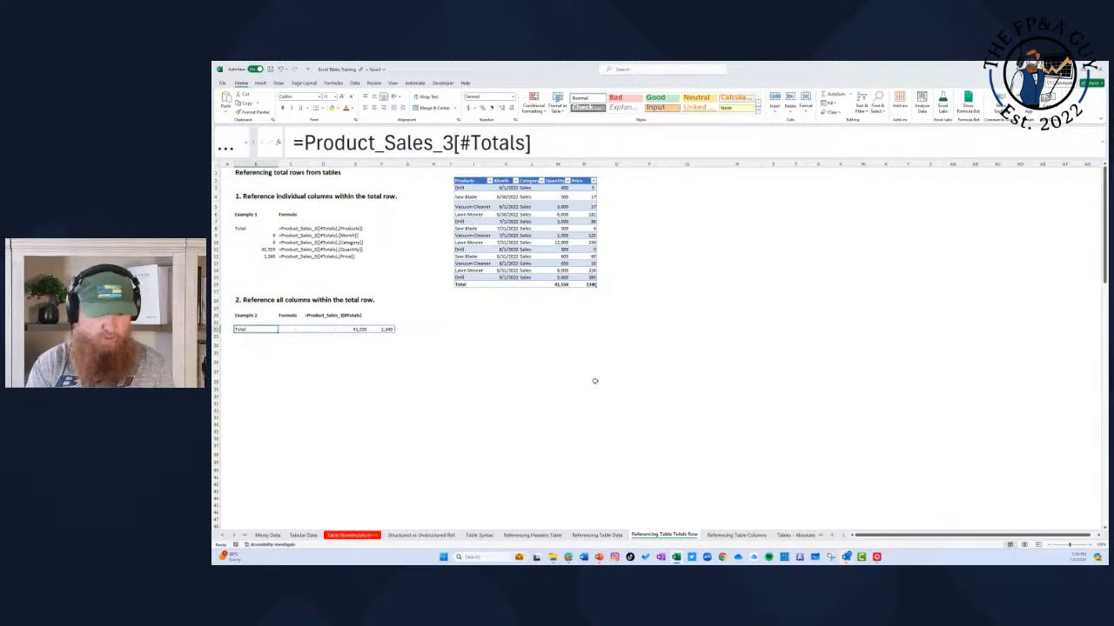
pyautogui.write('=product')
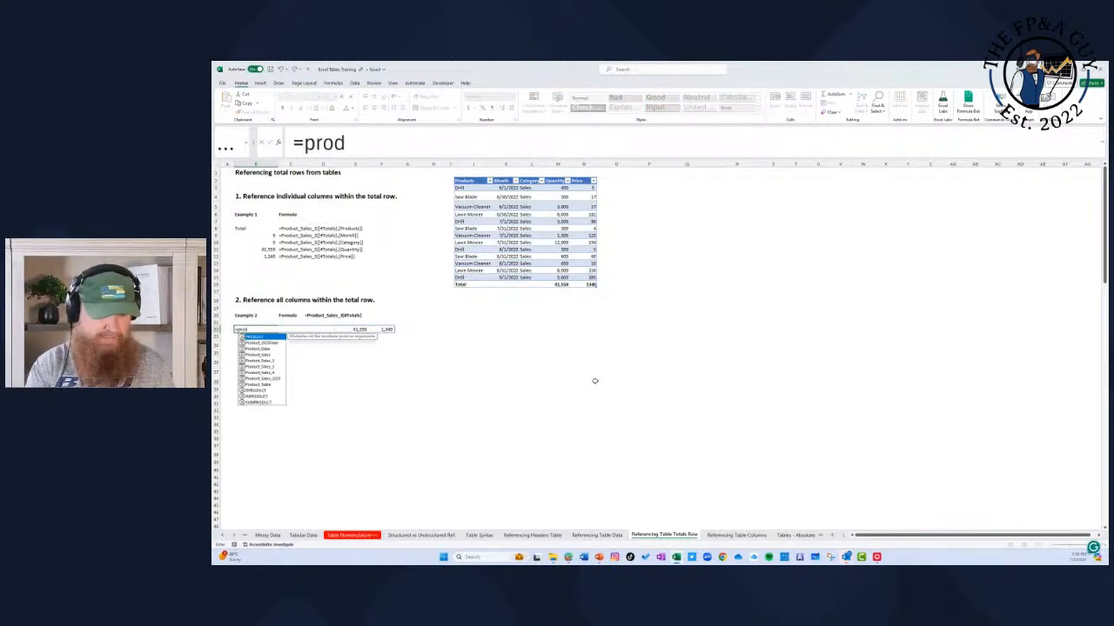
pyautogui.press('Down')
pyautogui.press('Down')
pyautogui.press('Down')
pyautogui.press('Down')
pyautogui.press('Down')
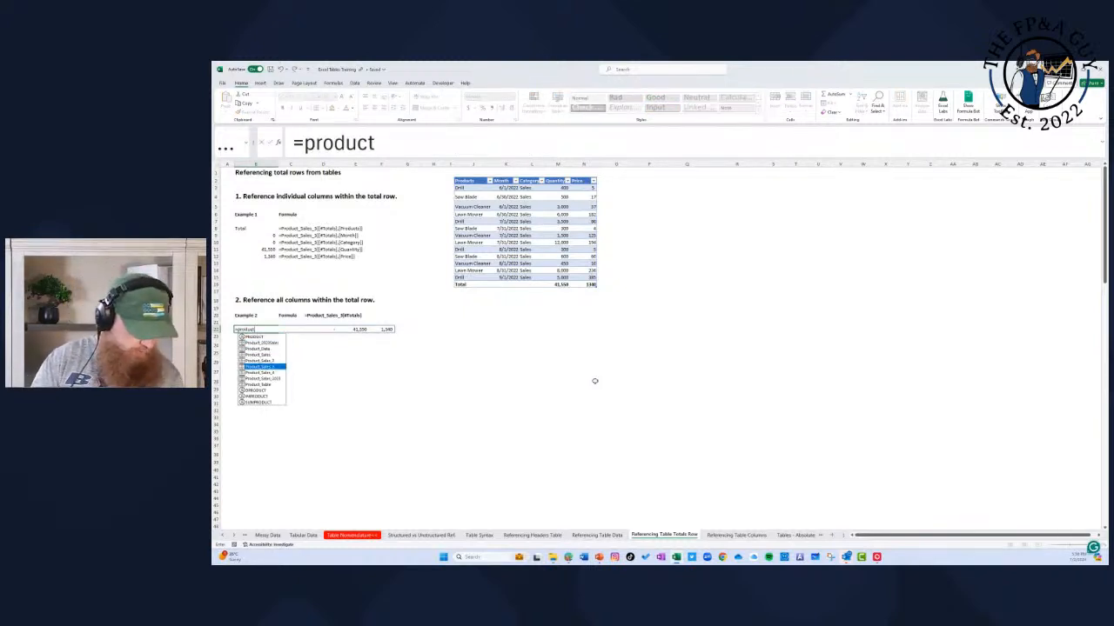
pyautogui.press('Tab')
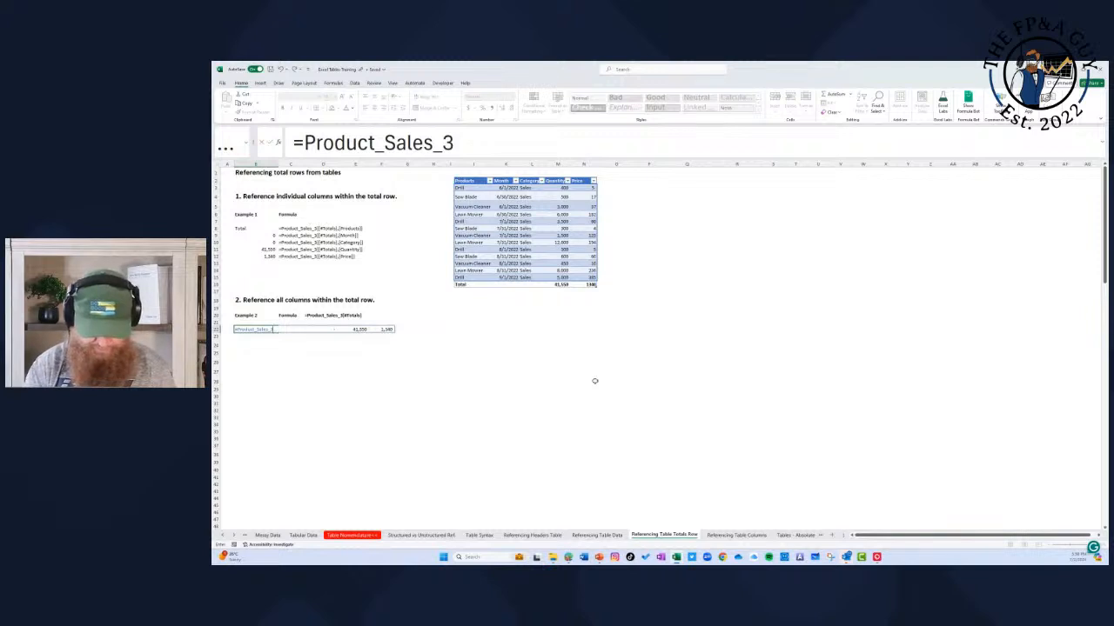
pyautogui.write('[')
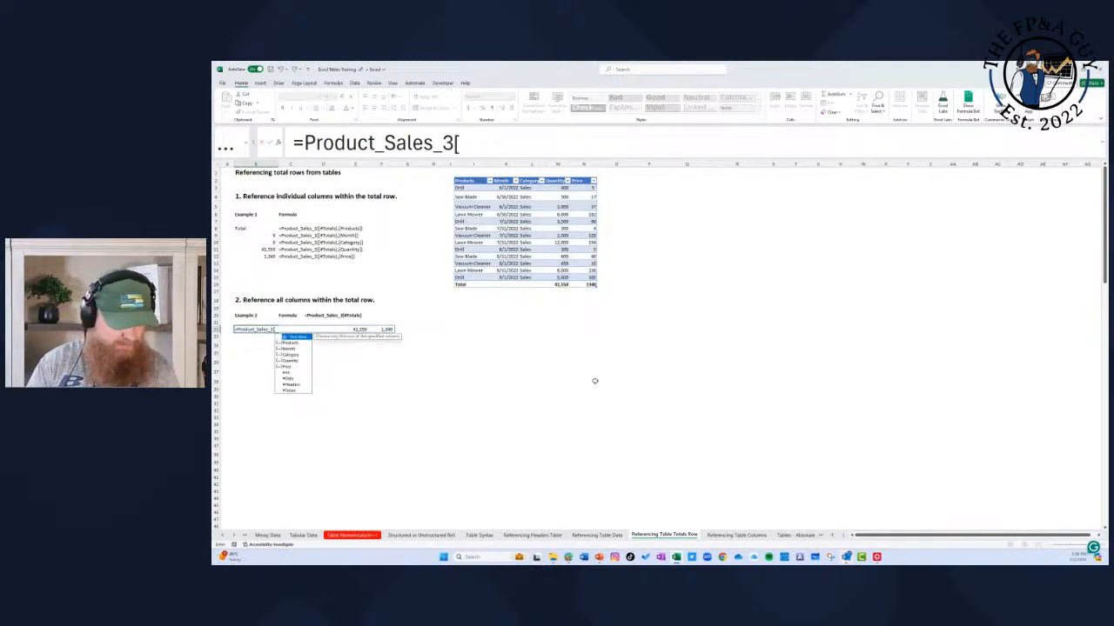
pyautogui.press('Down')
pyautogui.press('Down')
pyautogui.press('Down')
pyautogui.press('Down')
pyautogui.press('Down')
pyautogui.press('Down')
pyautogui.press('Down')
pyautogui.press('Down')
pyautogui.press('Down')
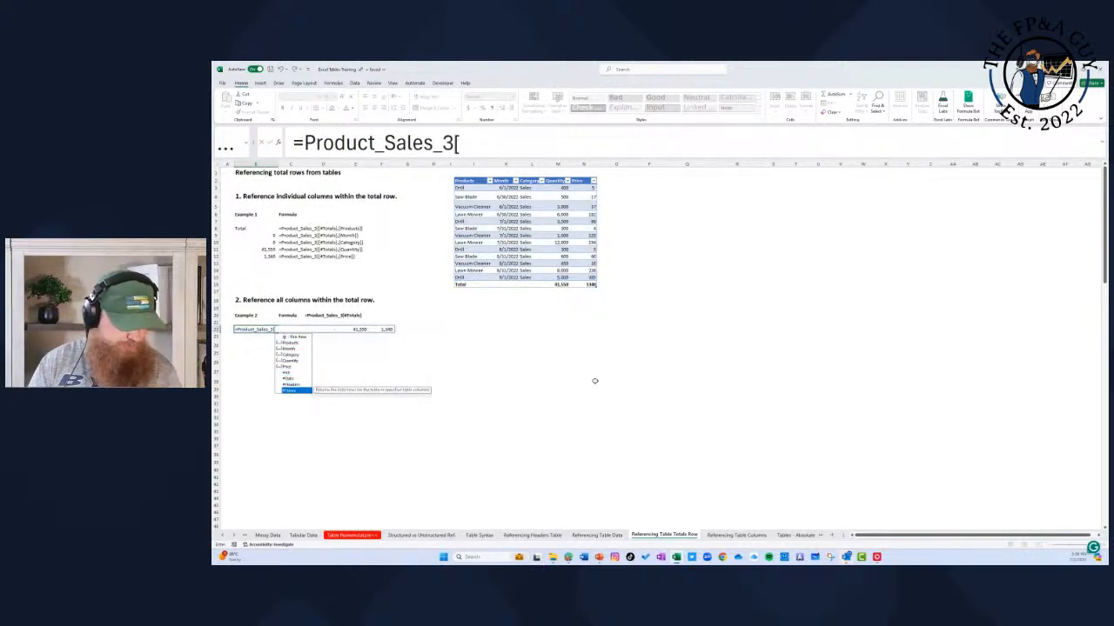
pyautogui.press('Tab')
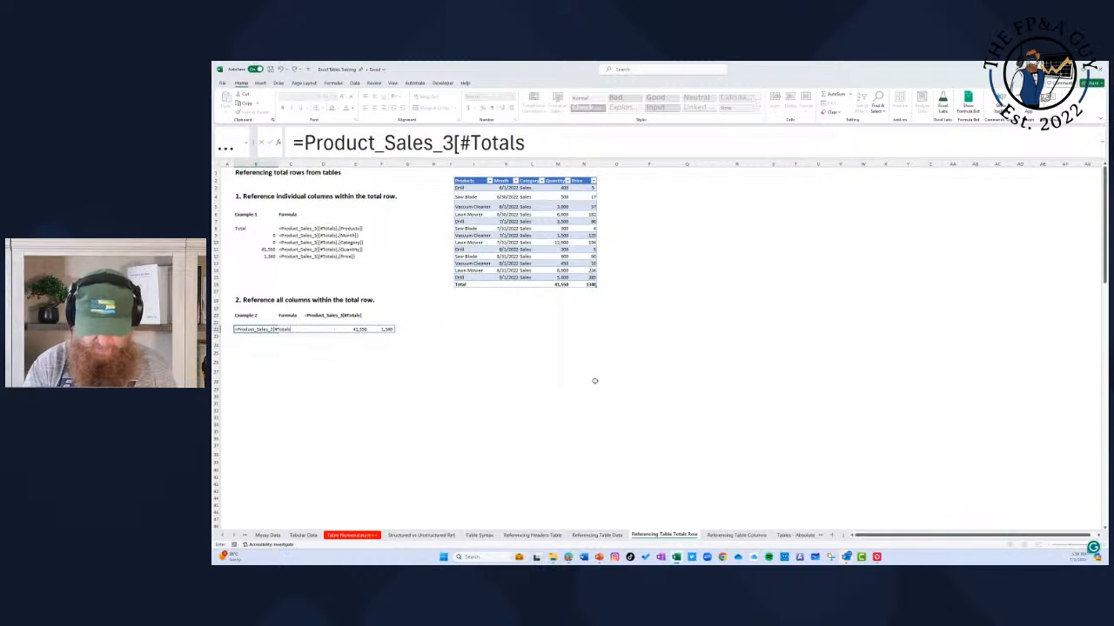
pyautogui.write(']')
pyautogui.press('Return')
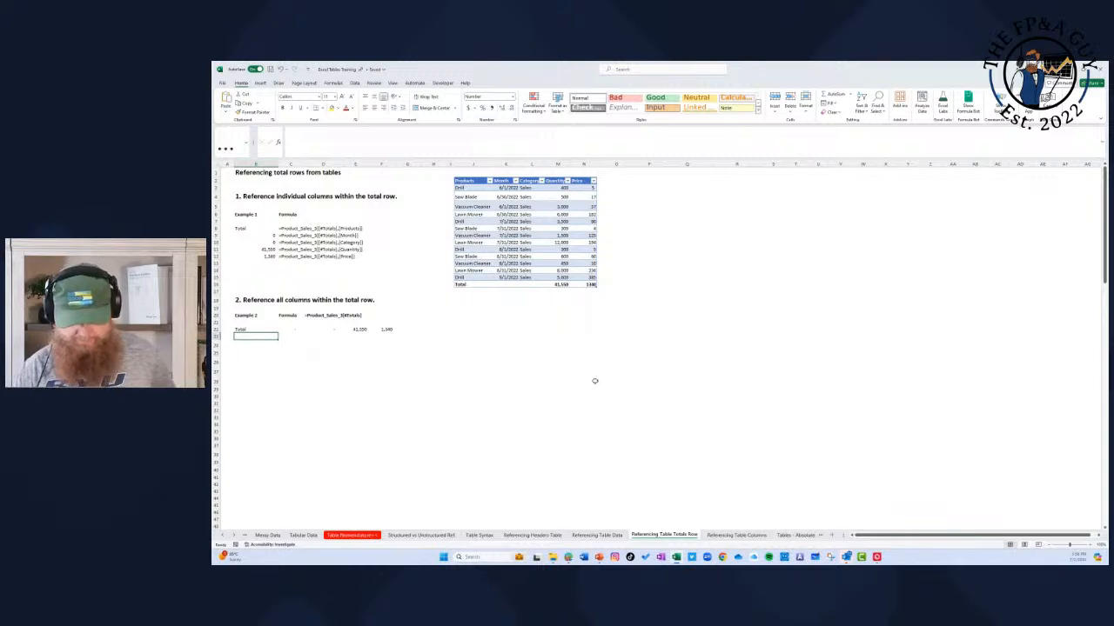
# Step: Open the Referencing Table Columns sheet and enlarge its view for reading
pyautogui.click(738, 535)
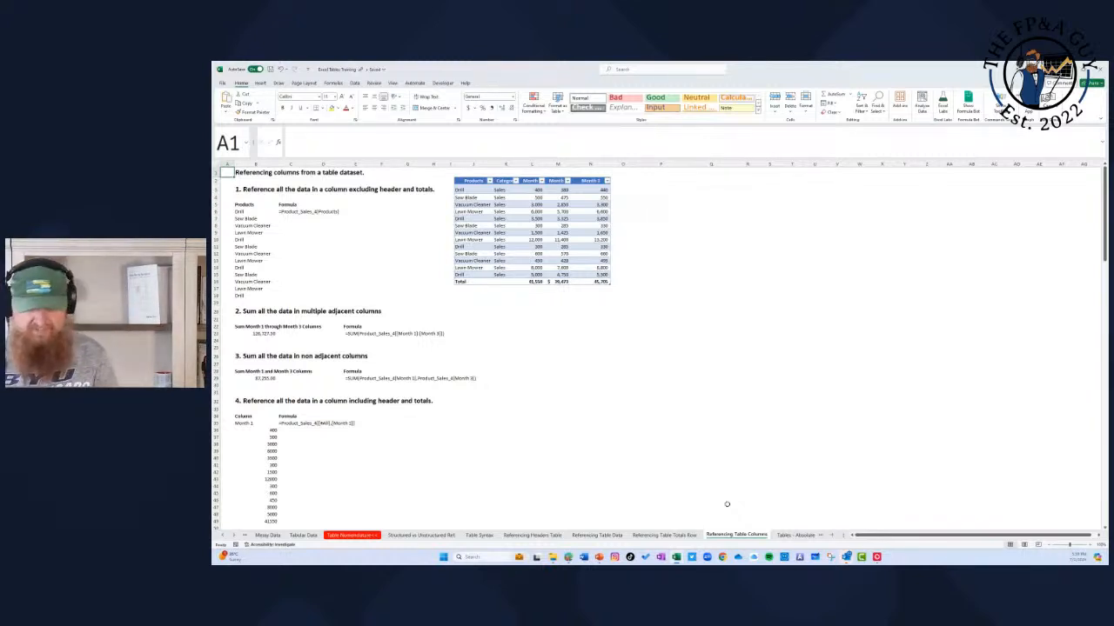
pyautogui.click(1089, 545)
pyautogui.click(1089, 545)
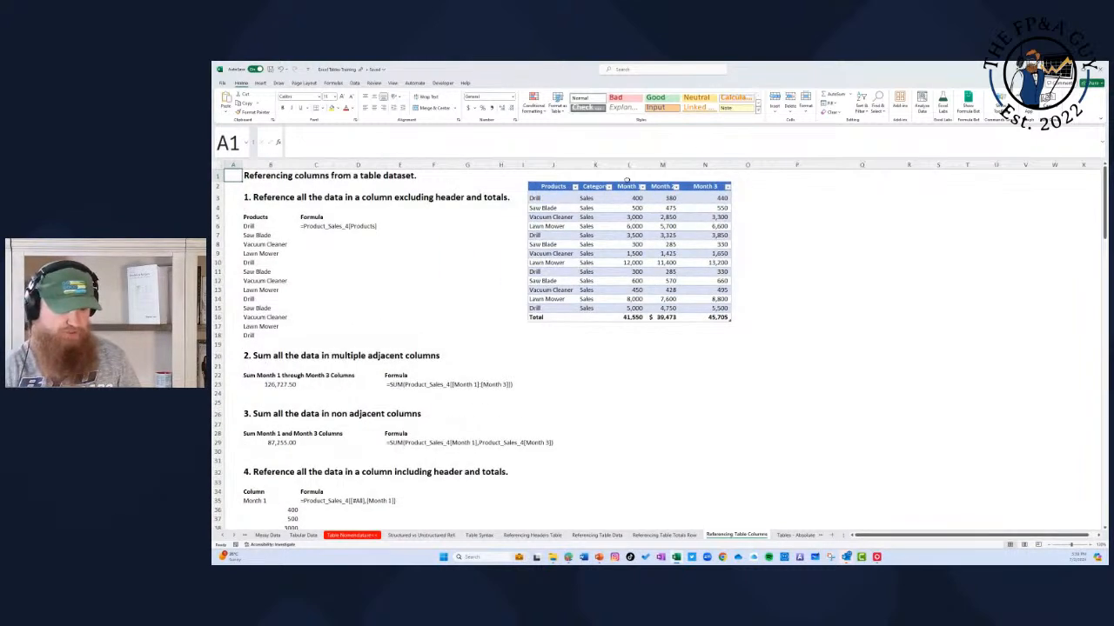
pyautogui.click(906, 305)
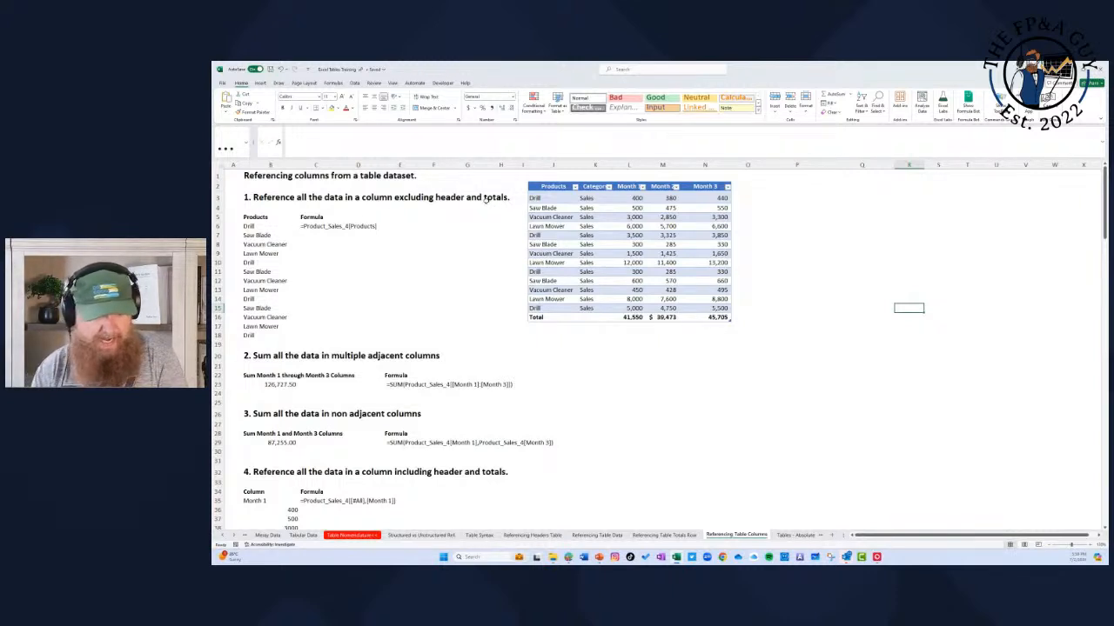
# Step: Replace the Products formula in B6 with a reference to only part of the Products column, =J3:J14
pyautogui.click(262, 225)
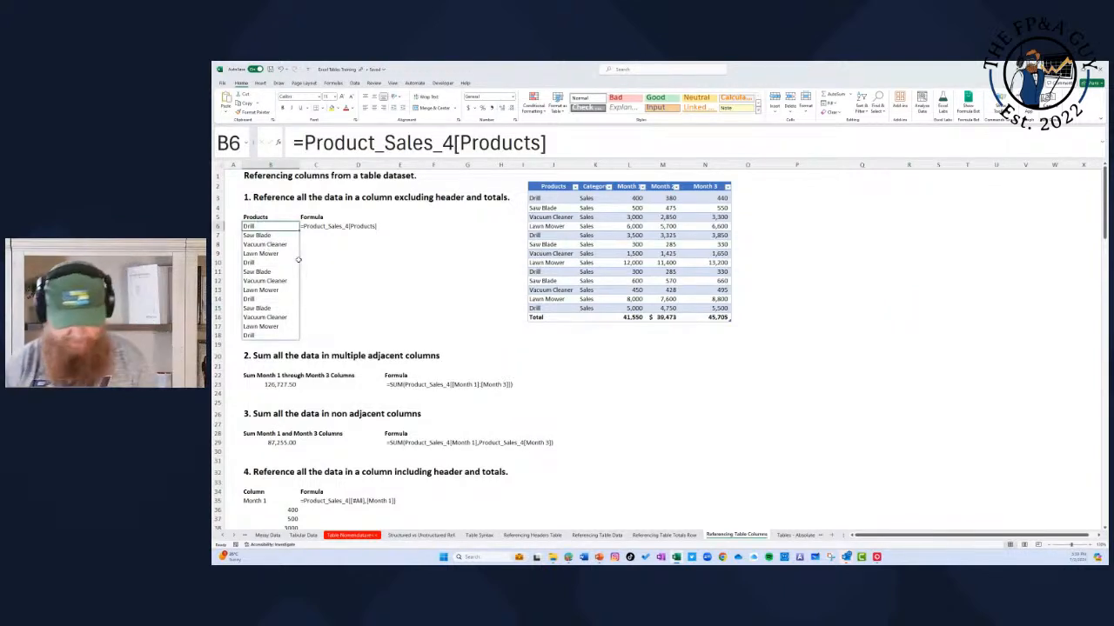
pyautogui.write('=')
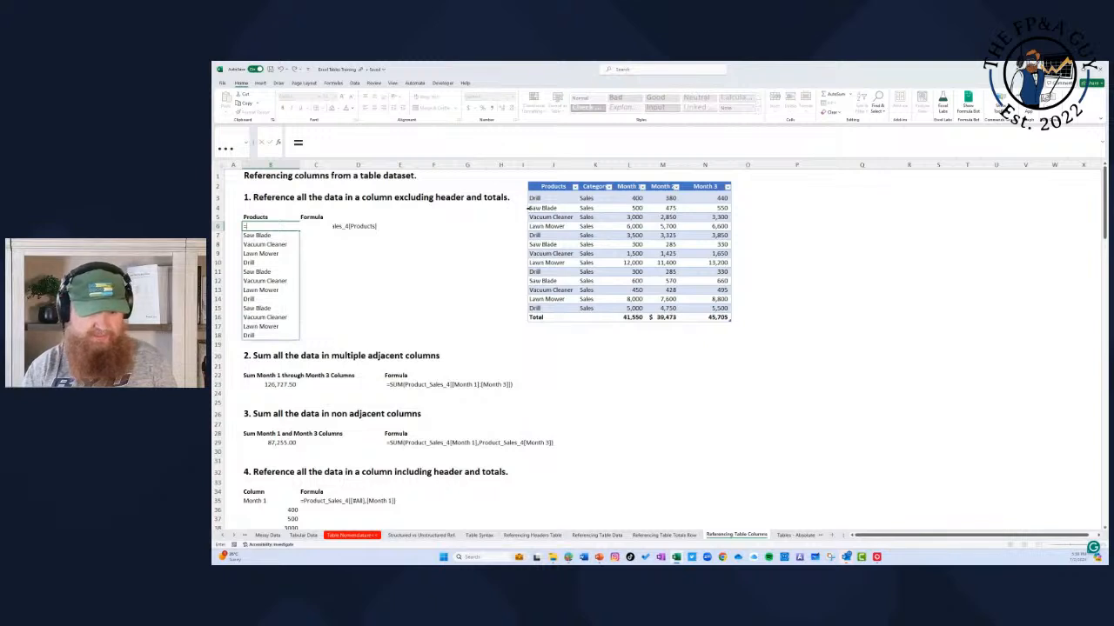
pyautogui.moveTo(551, 199); pyautogui.dragTo(553, 307)
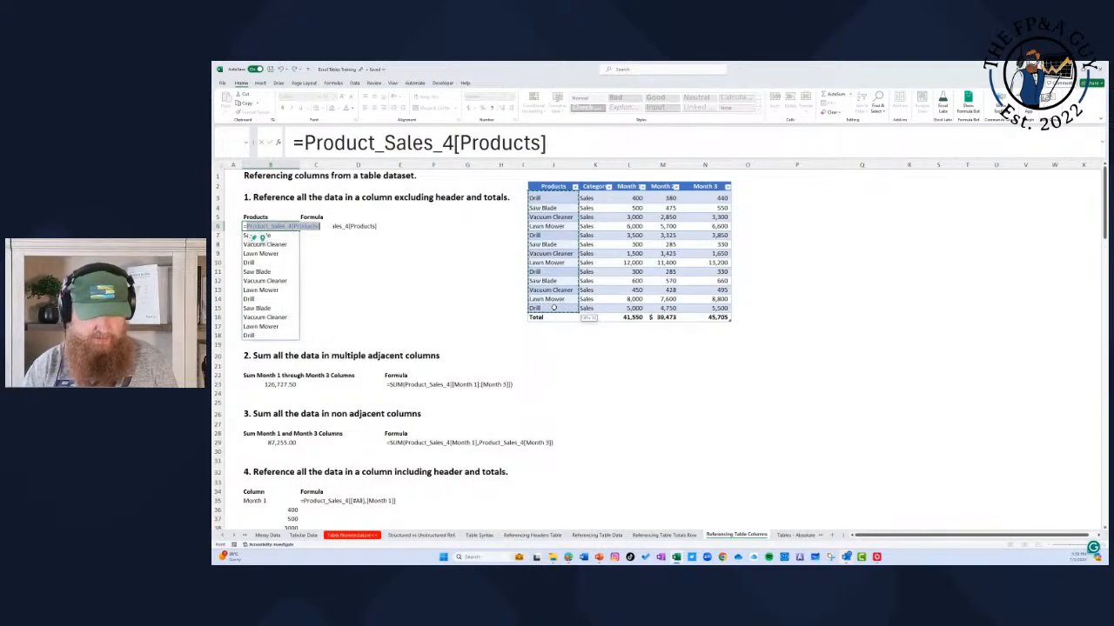
pyautogui.moveTo(557, 198); pyautogui.dragTo(557, 299)
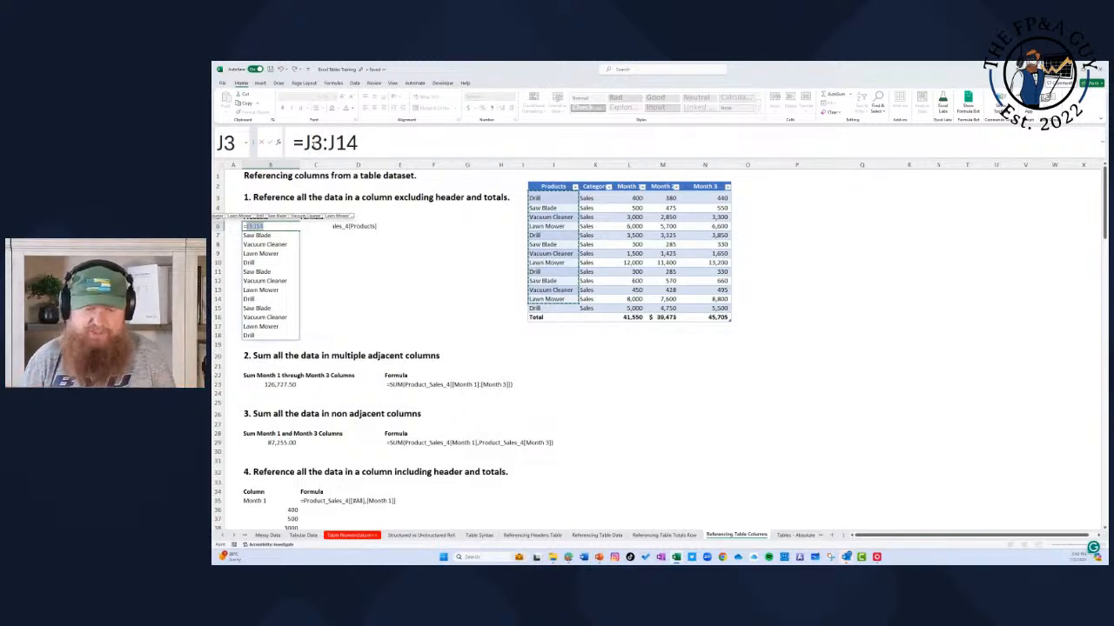
pyautogui.press('Return')
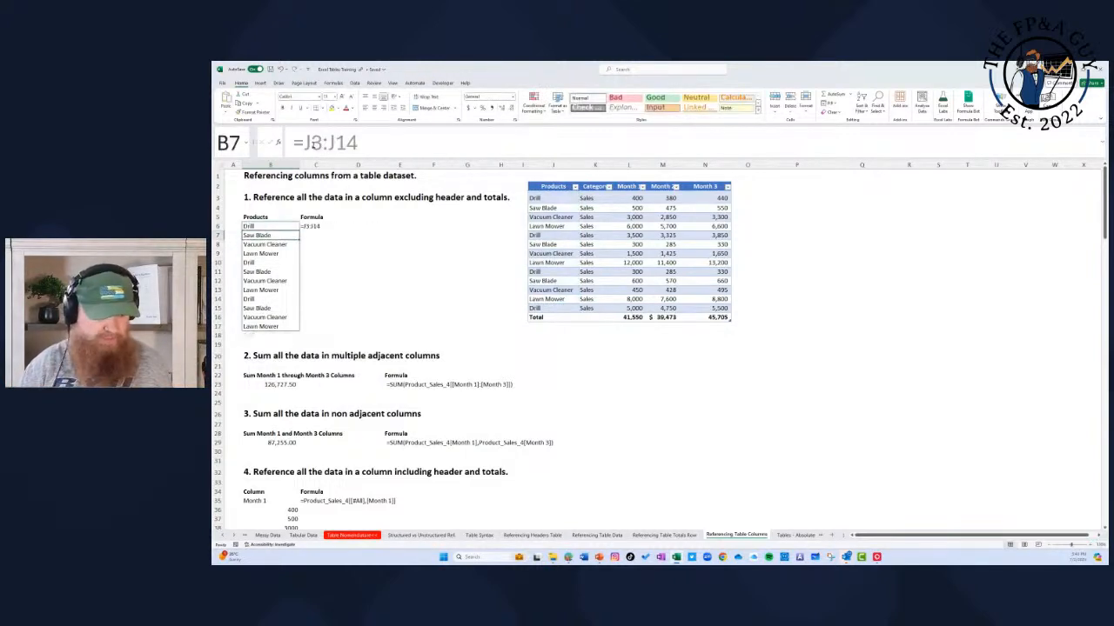
# Step: Rebuild the B6 formula by selecting all data in the Products column, giving =Product_Sales_4[Products]
pyautogui.press('Up')
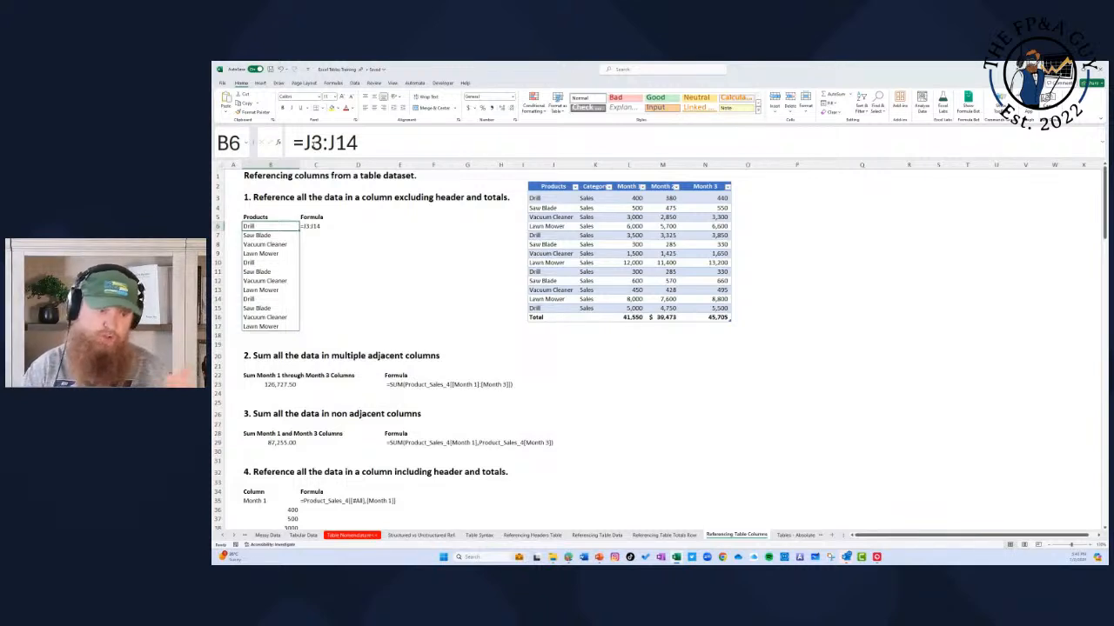
pyautogui.write('=')
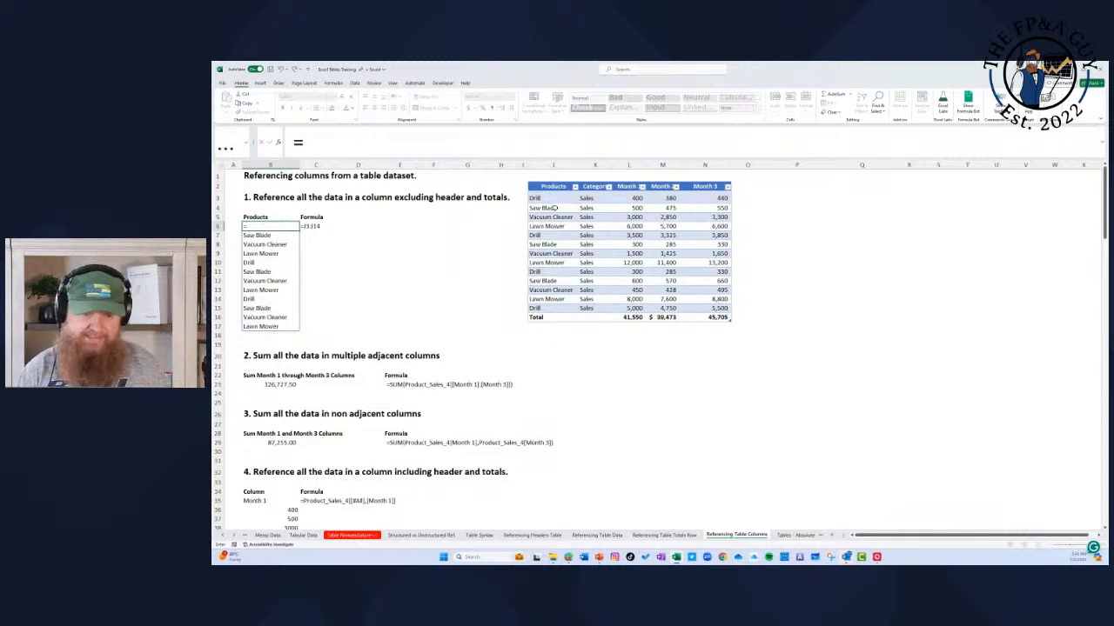
pyautogui.moveTo(551, 201); pyautogui.dragTo(556, 305)
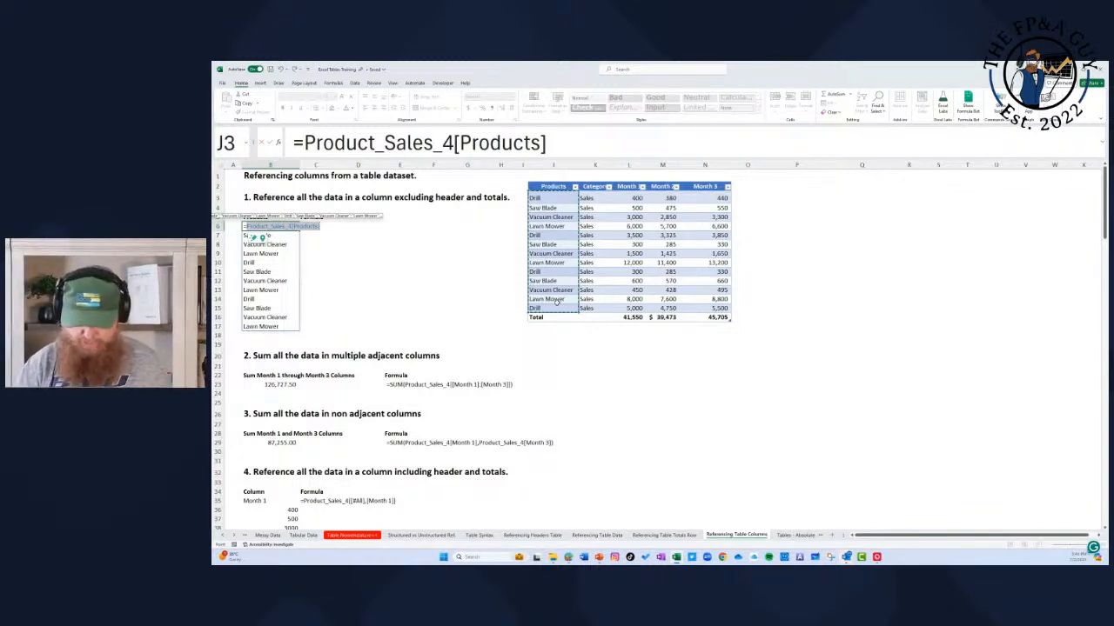
pyautogui.press('Return')
# Step: Insert a table row below the last Drill row, enter Spreadsheet as its product, and check the spilled Products list from B6
pyautogui.rightClick(546, 306)
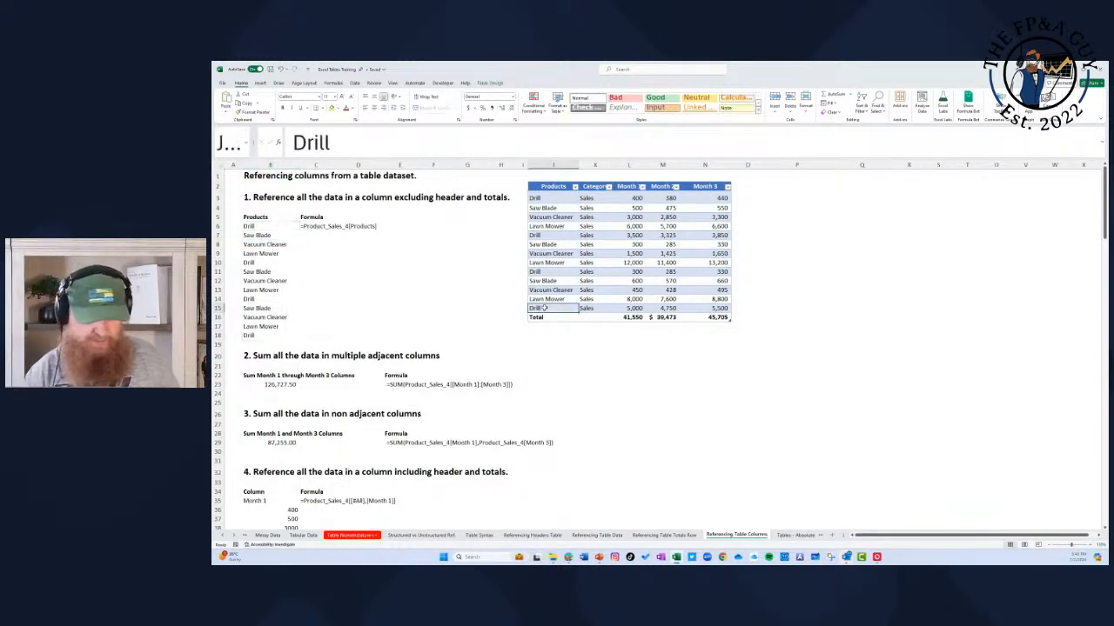
pyautogui.moveTo(595, 379)
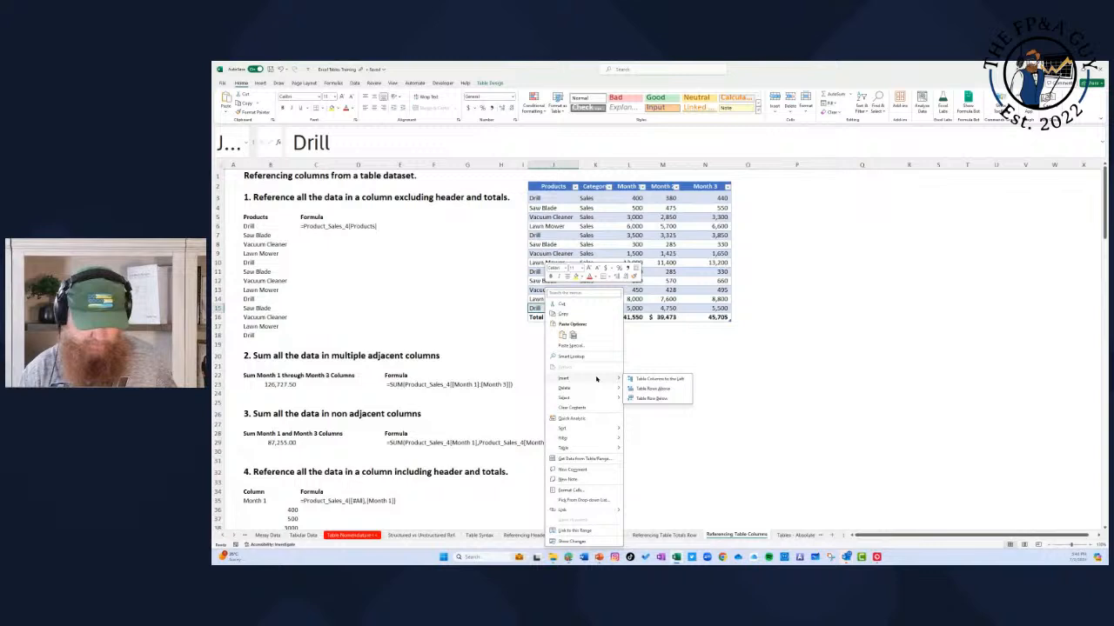
pyautogui.click(659, 389)
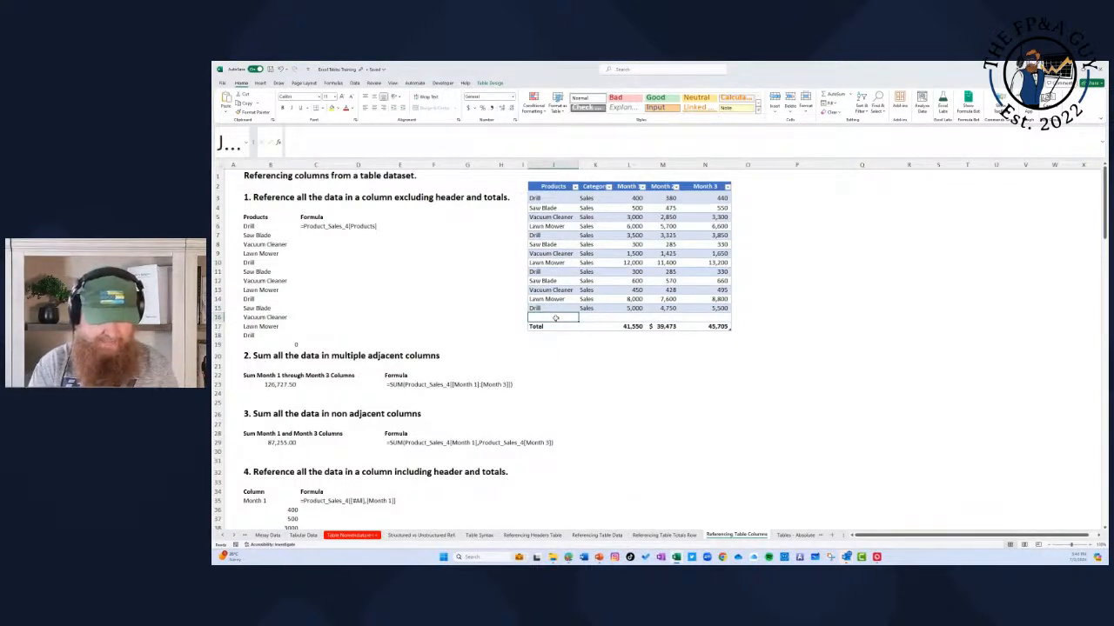
pyautogui.write('Spreadsh')
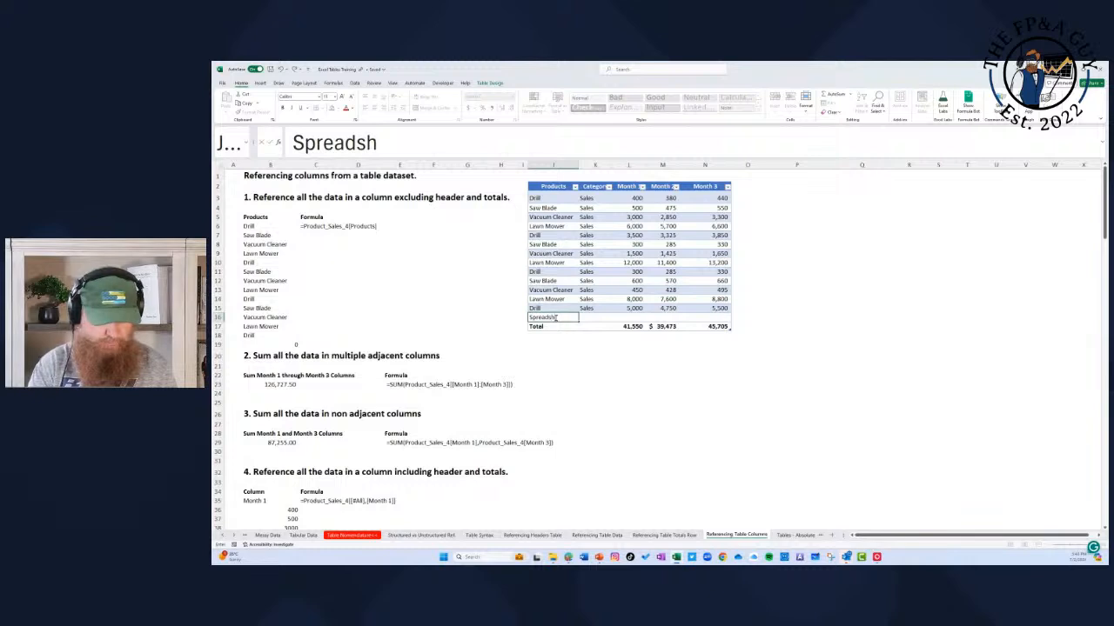
pyautogui.write('eet')
pyautogui.press('Return')
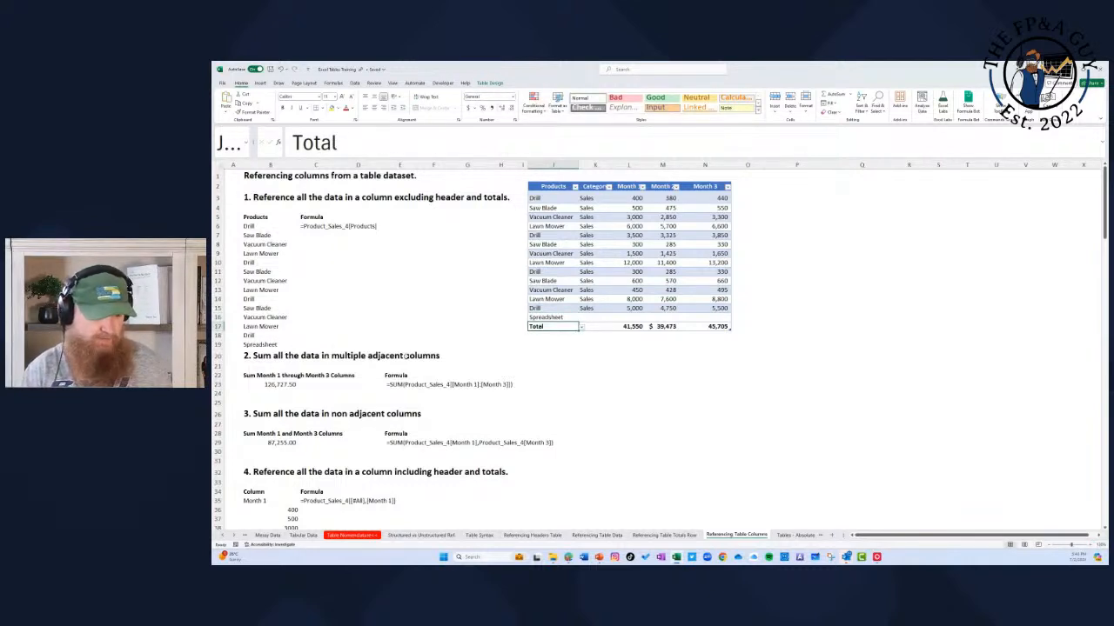
pyautogui.click(269, 226)
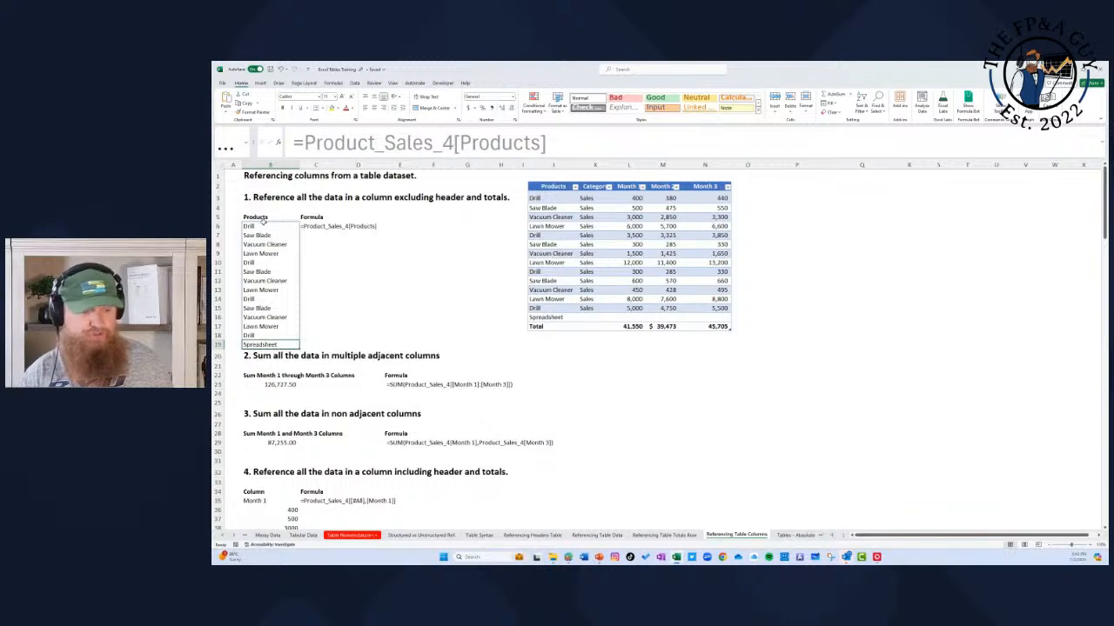
pyautogui.moveTo(264, 223); pyautogui.dragTo(263, 345)
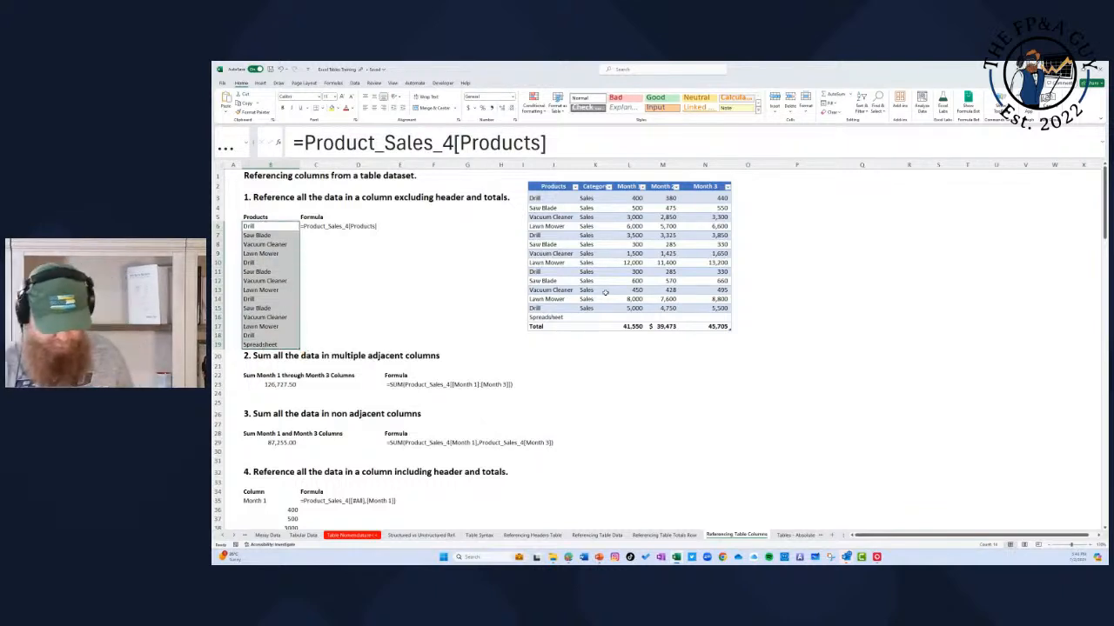
# Step: Clear the Spreadsheet entry and undo the added table row, then select the formula text in C6
pyautogui.click(559, 318)
pyautogui.press('Delete')
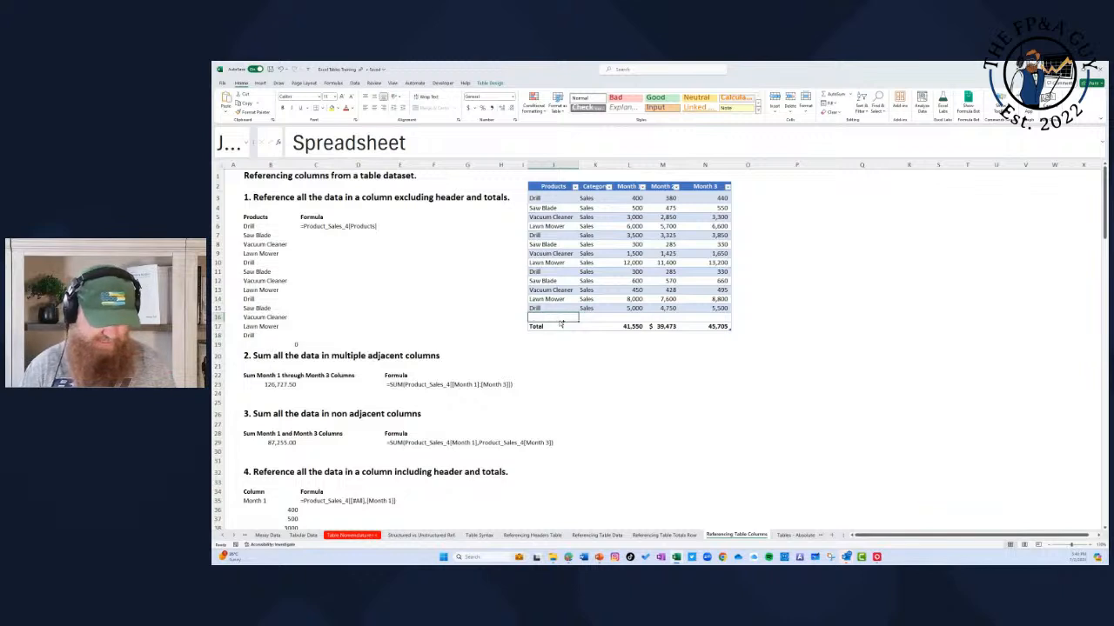
pyautogui.hotkey('ctrl', 'z')
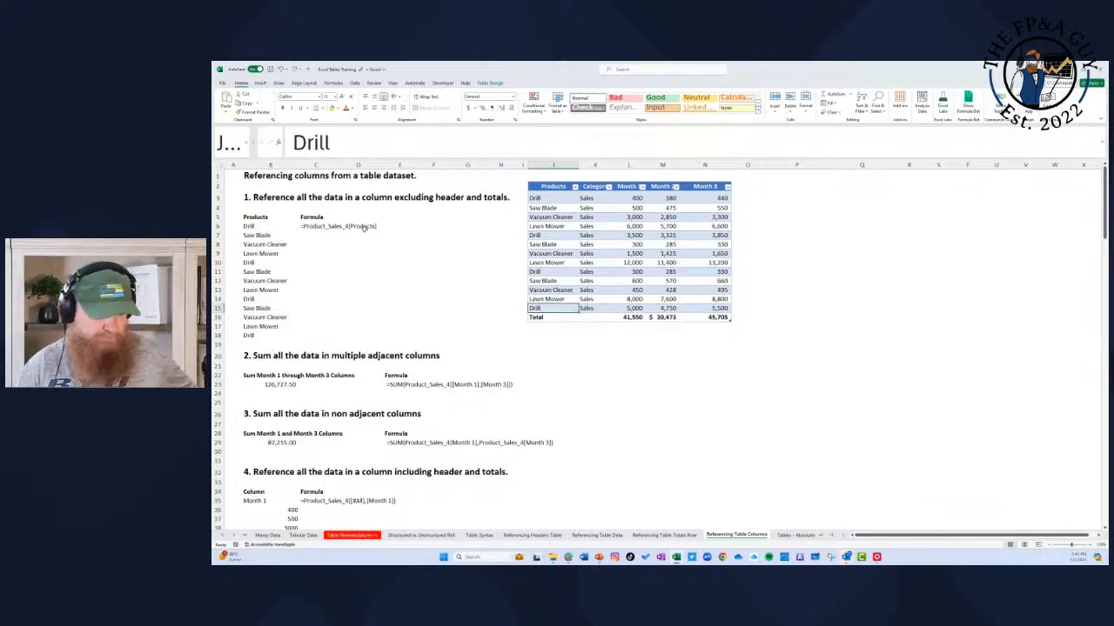
pyautogui.click(319, 227)
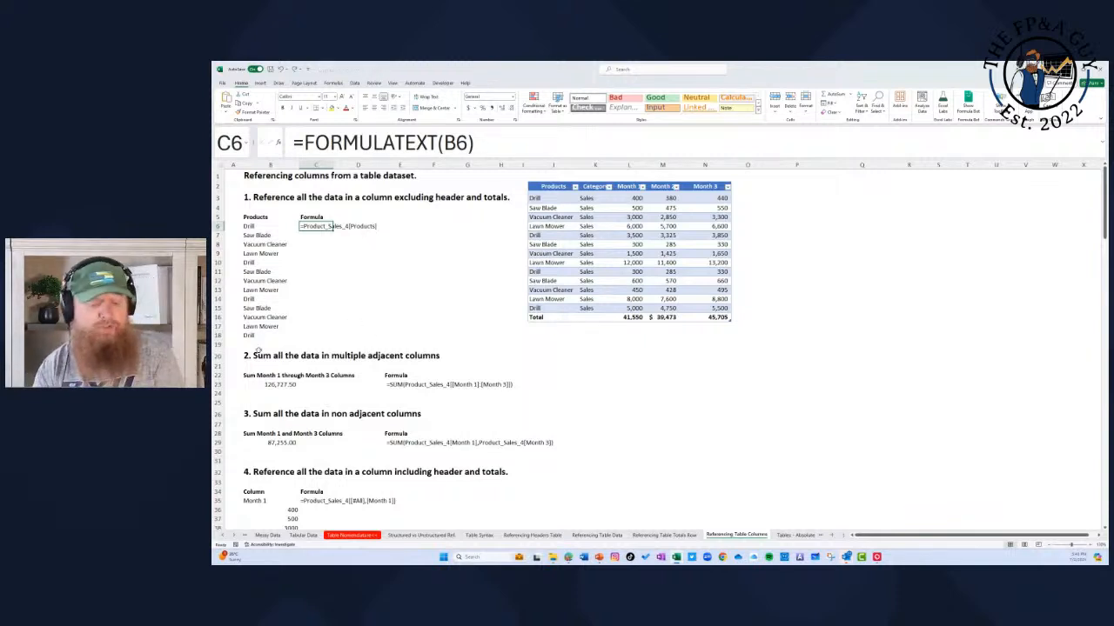
# Step: Rebuild the B23 formula to sum all Month 1 through Month 3 data with =SUM(Product_Sales_4[[Month 1]:[Month 3]])
pyautogui.scroll(-1, 330, 380)
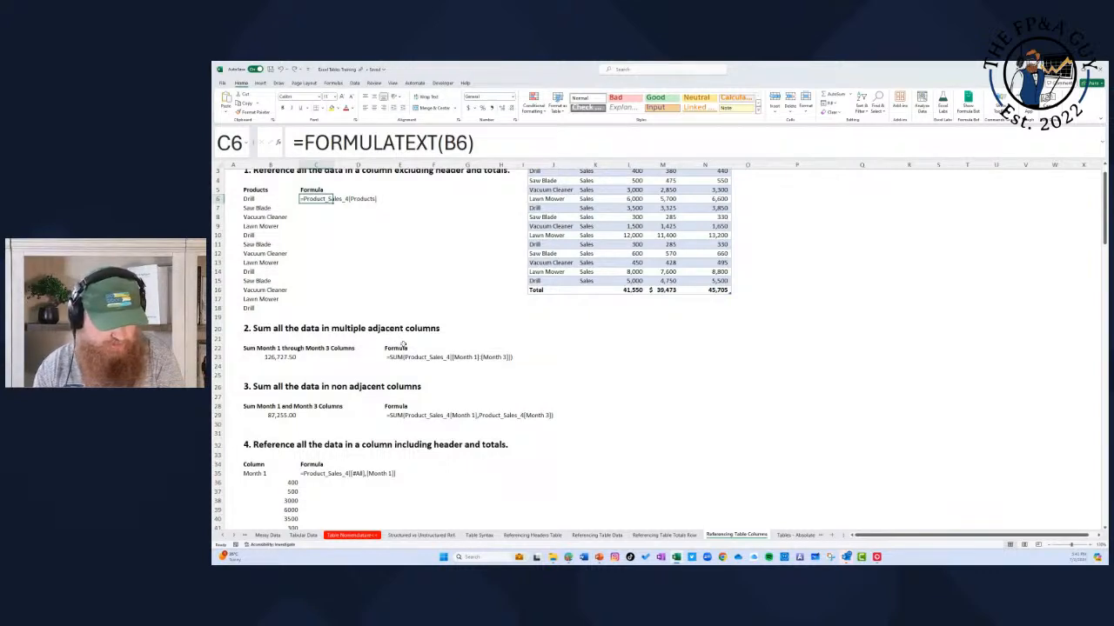
pyautogui.scroll(1, 403, 345)
pyautogui.moveTo(627, 186); pyautogui.dragTo(748, 187)
pyautogui.click(292, 386)
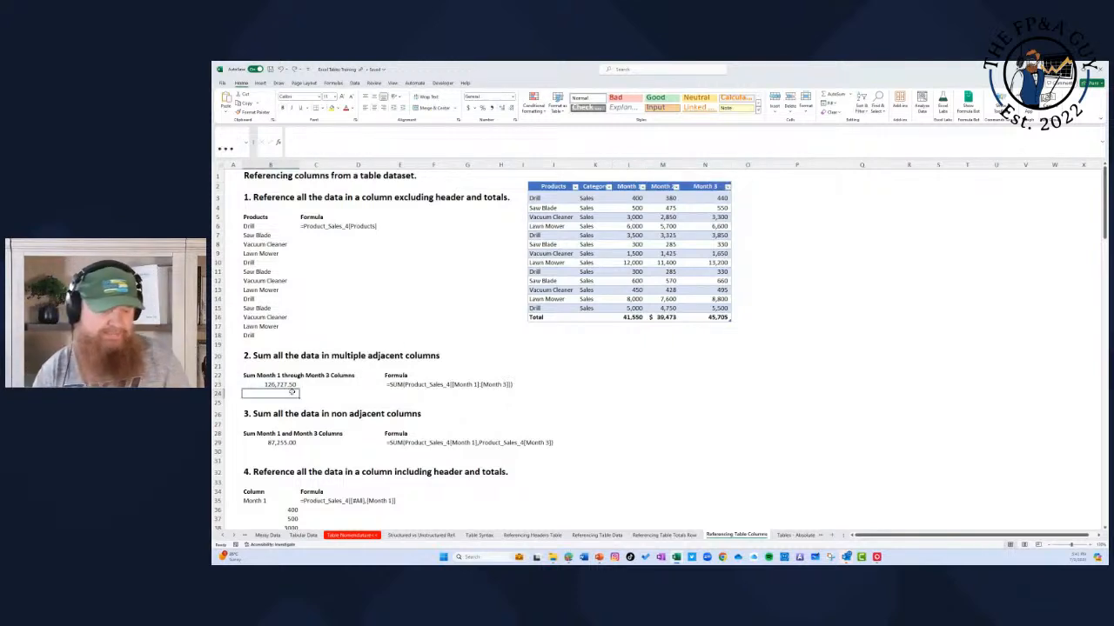
pyautogui.write('=')
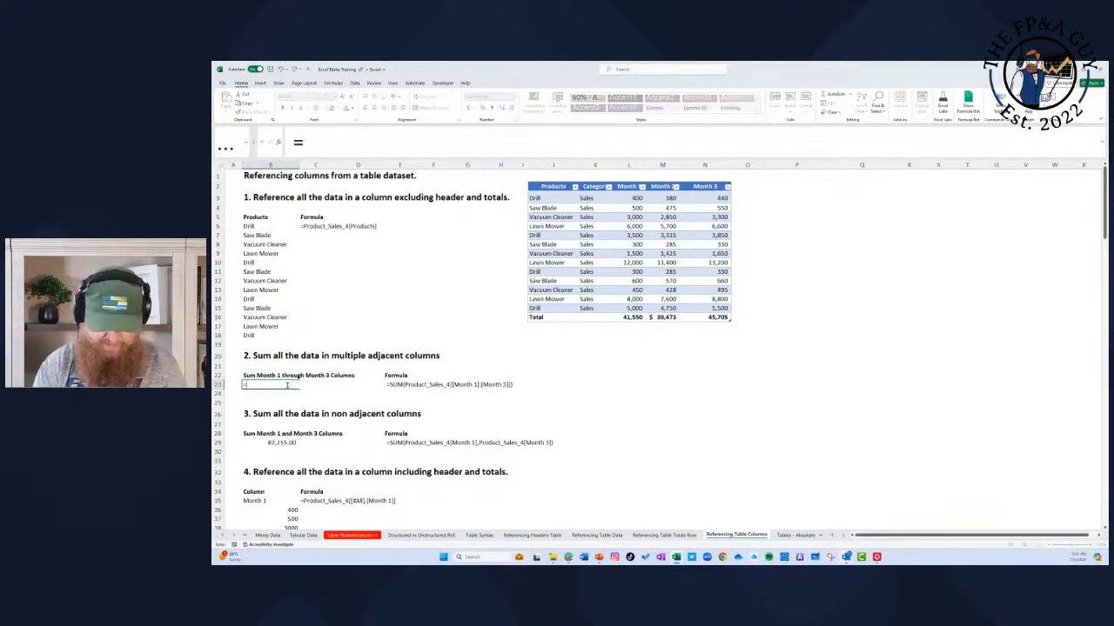
pyautogui.write('sum(')
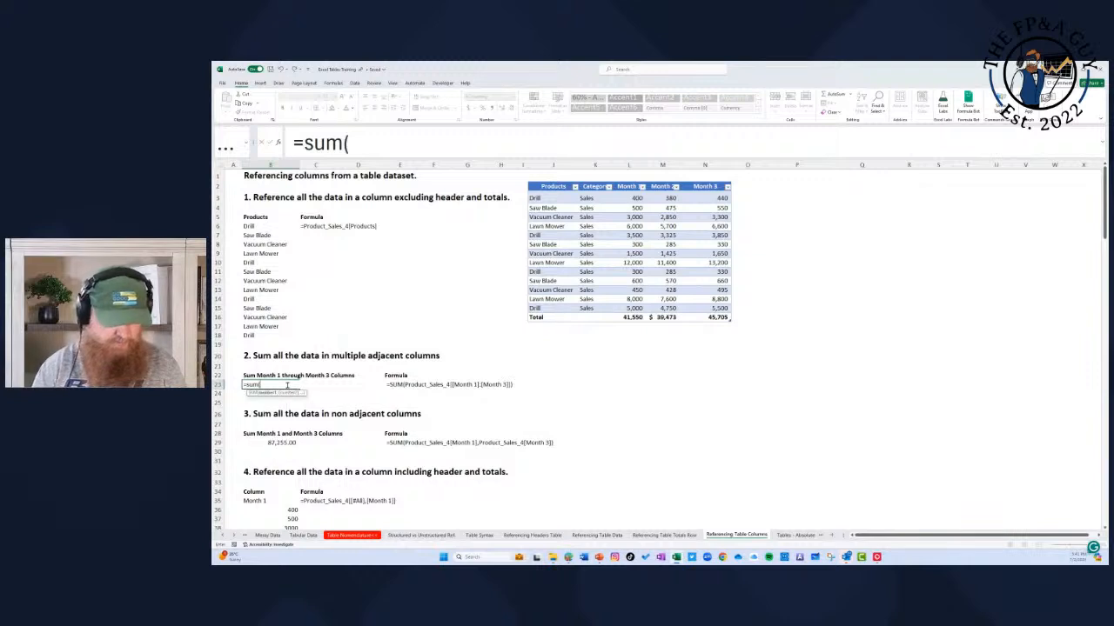
pyautogui.moveTo(642, 197); pyautogui.dragTo(721, 309)
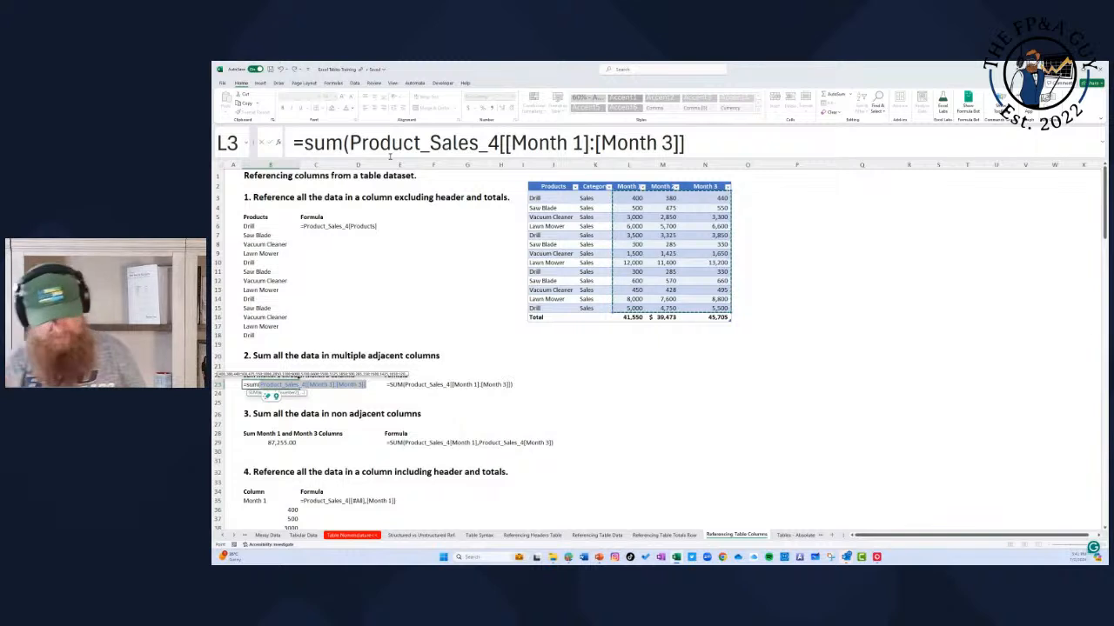
pyautogui.press('Return')
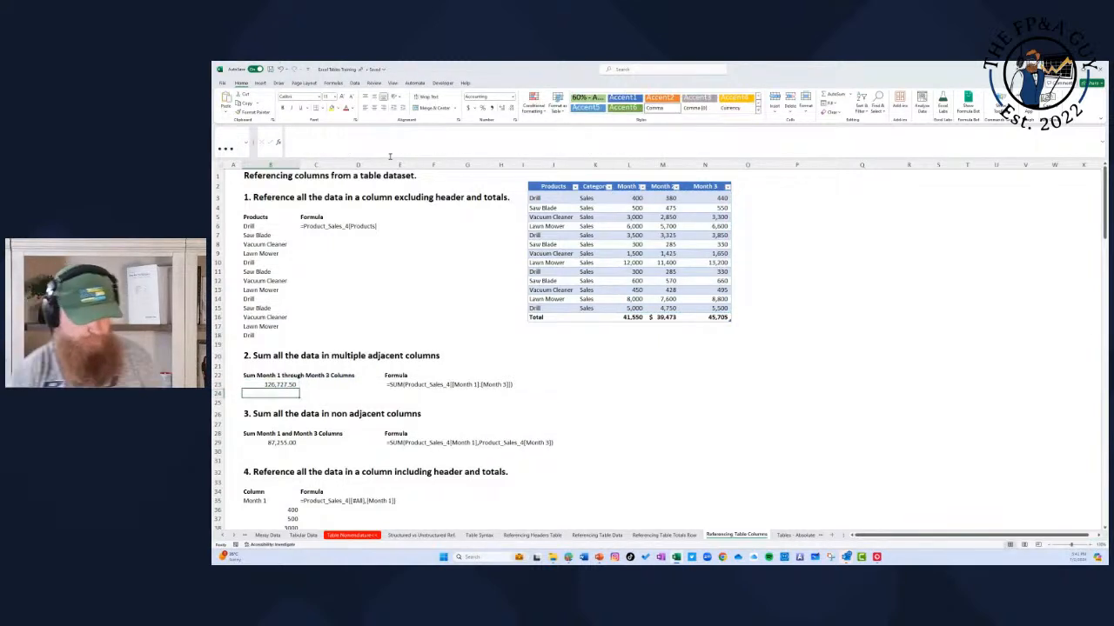
# Step: Enter a comparison sum in B24 that covers only part of the month columns, =SUM(L3:N14)
pyautogui.write('=sum(')
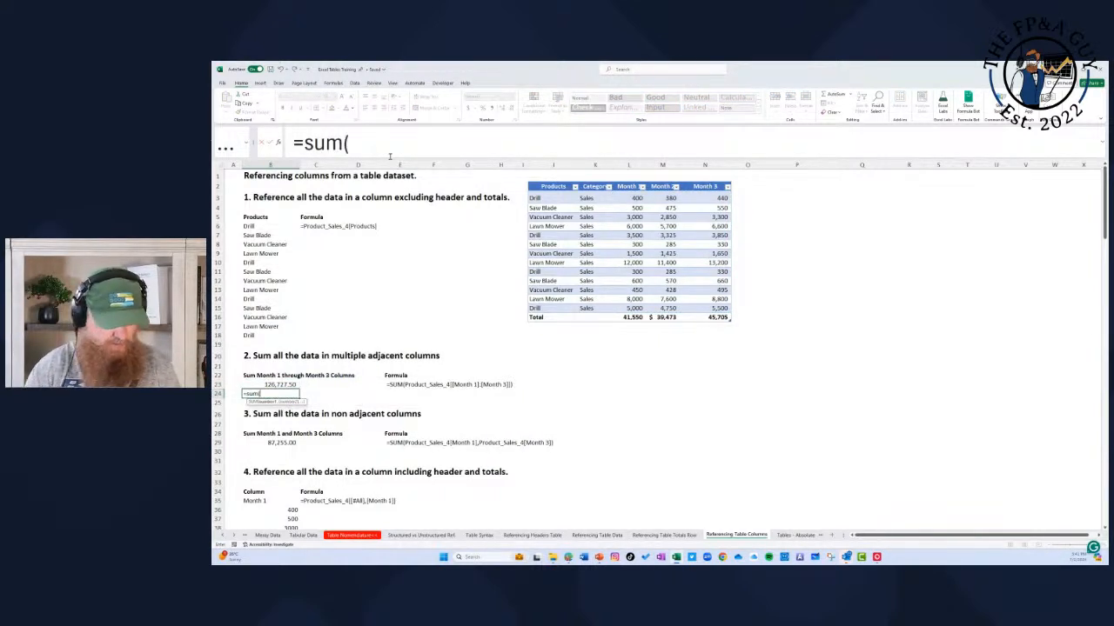
pyautogui.moveTo(638, 198); pyautogui.dragTo(708, 299)
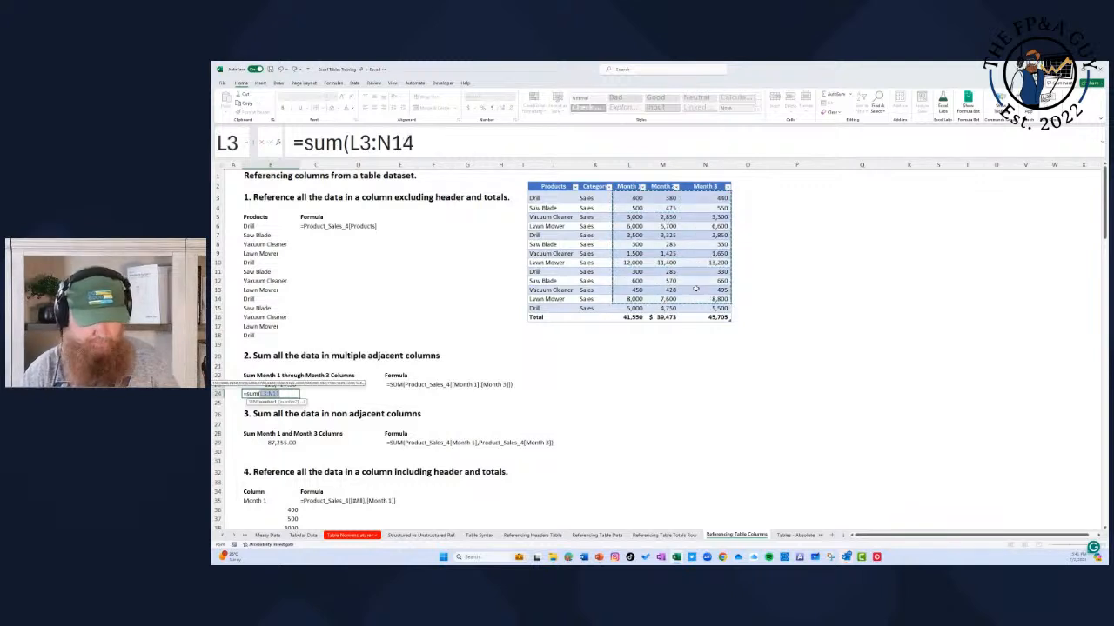
pyautogui.click(425, 146)
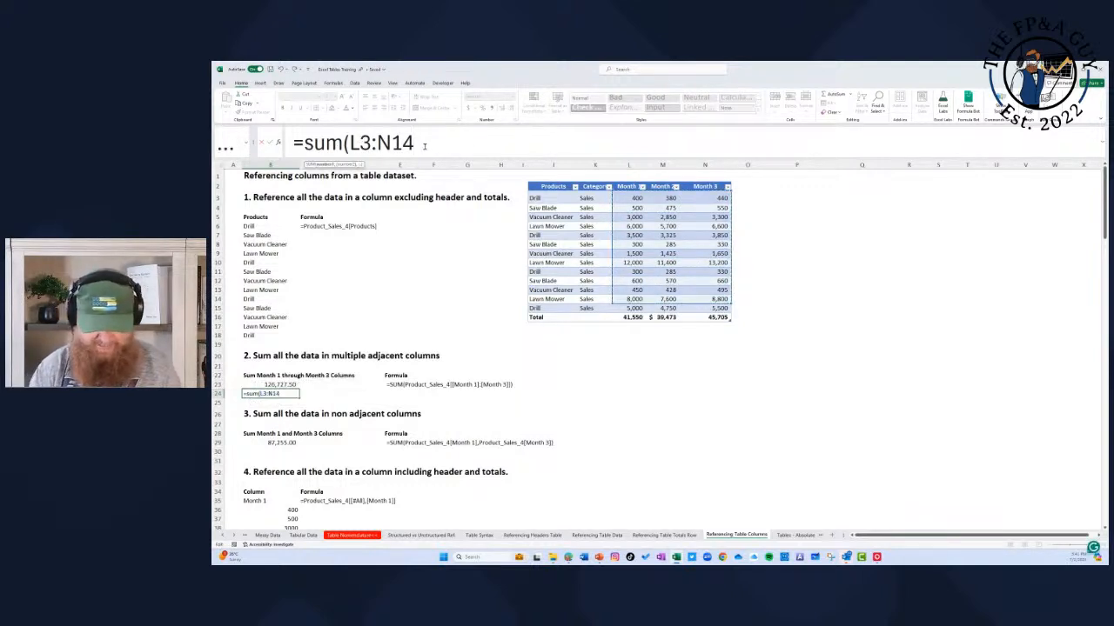
pyautogui.write(')')
pyautogui.press('Return')
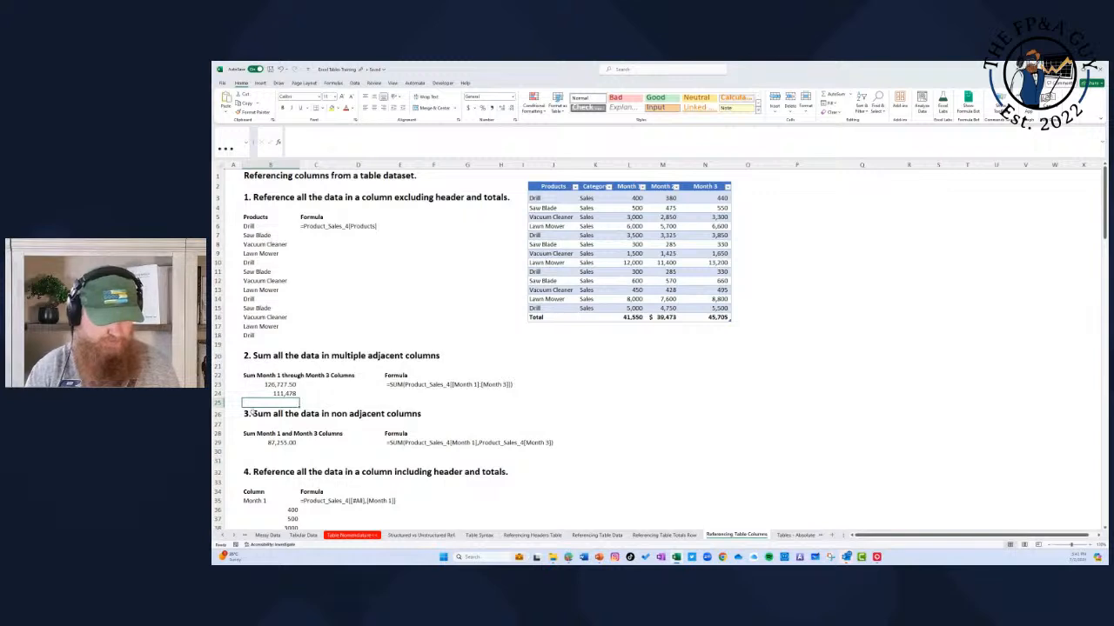
# Step: Review the structured reference in the B23 formula, and clear the partial-range sum from B24
pyautogui.press('Up')
pyautogui.press('Up')
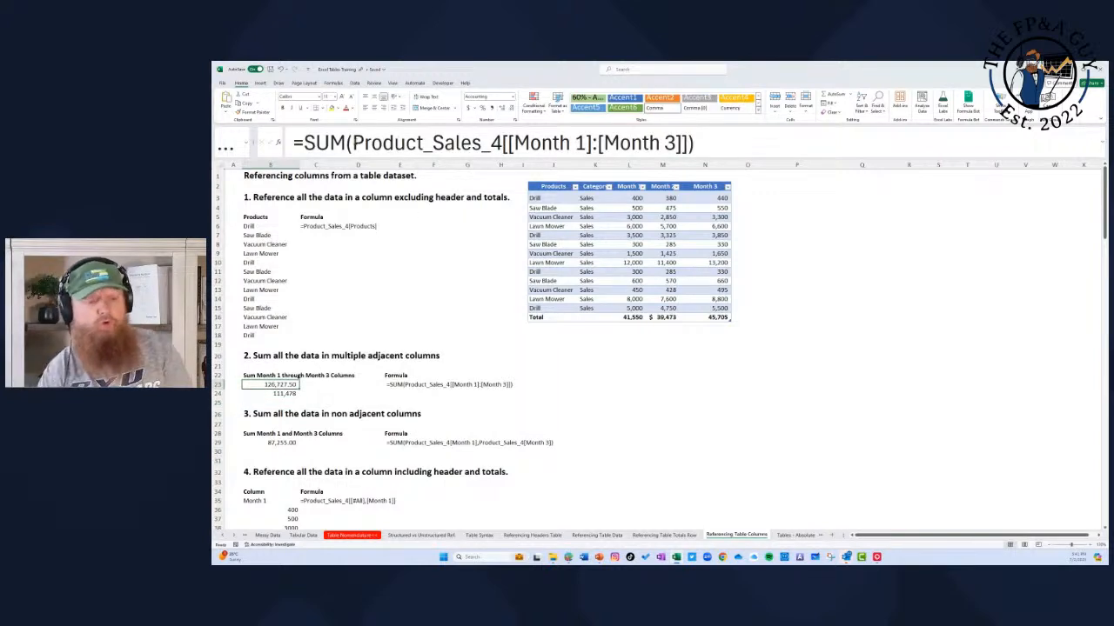
pyautogui.moveTo(352, 142); pyautogui.dragTo(718, 127)
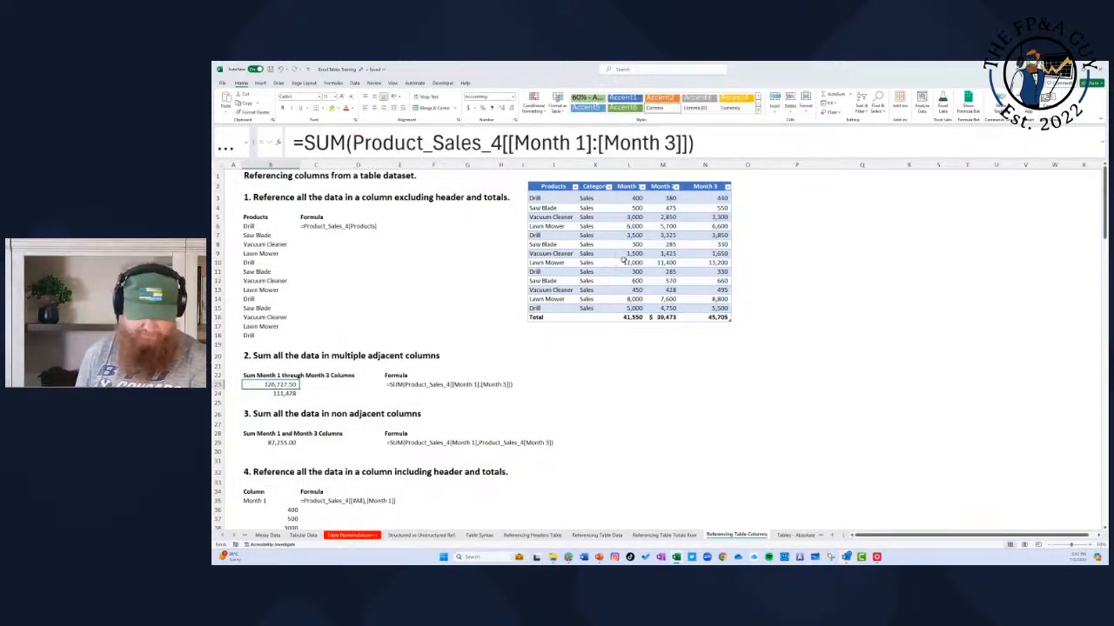
pyautogui.press('Escape')
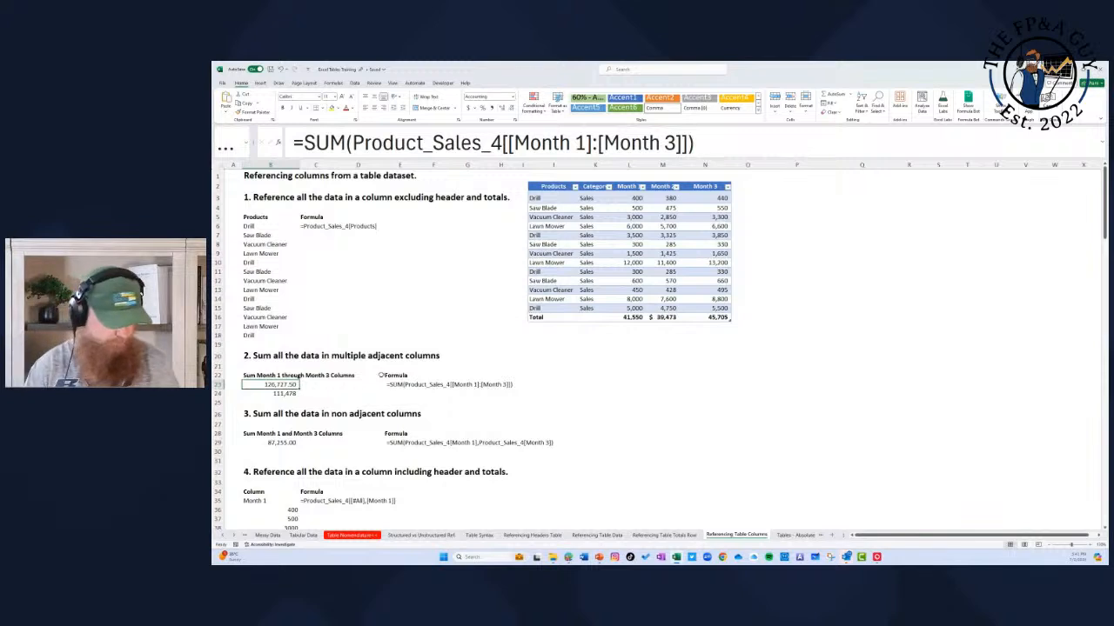
pyautogui.click(291, 393)
pyautogui.press('Delete')
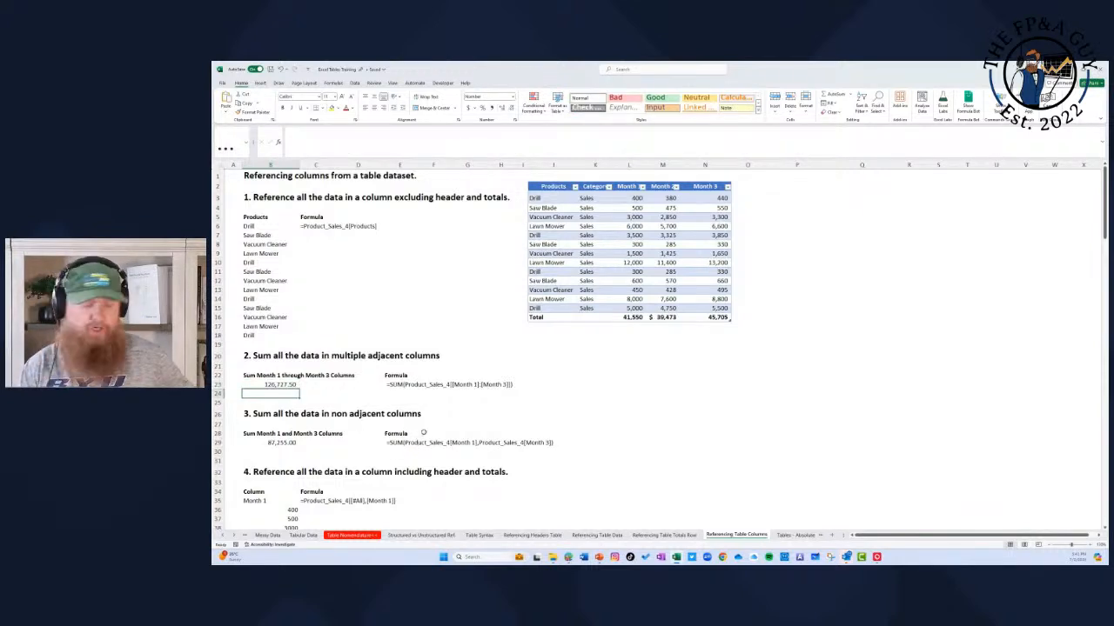
# Step: Rebuild the B29 formula to sum two non-adjacent columns with =SUM(Product_Sales_4[Month 1],Product_Sales_4[Month 3])
pyautogui.scroll(-2, 423, 432)
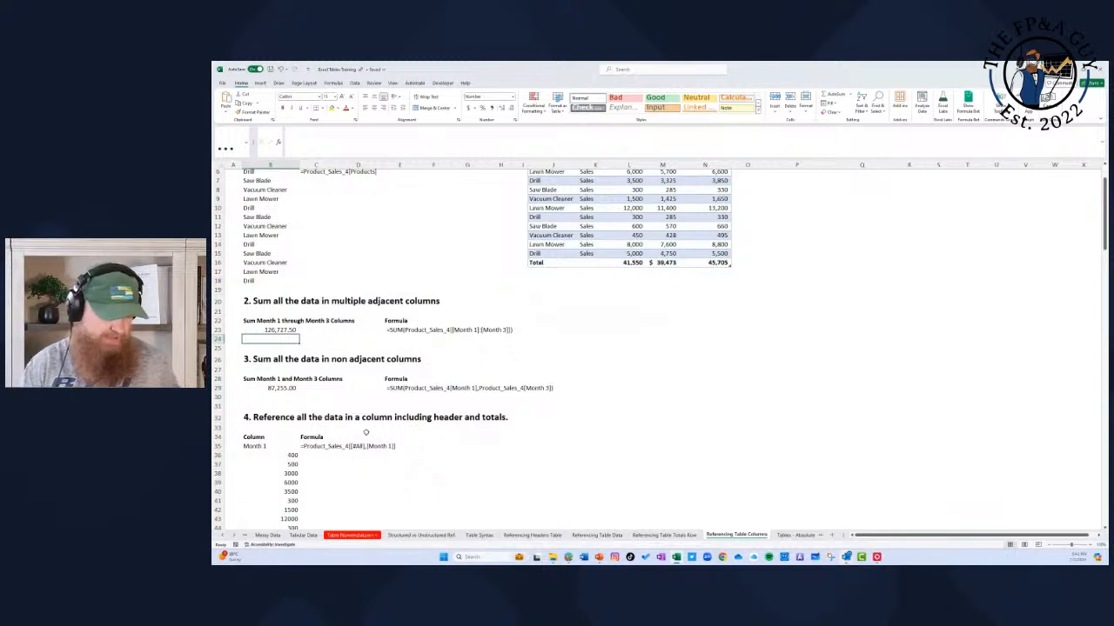
pyautogui.click(253, 379)
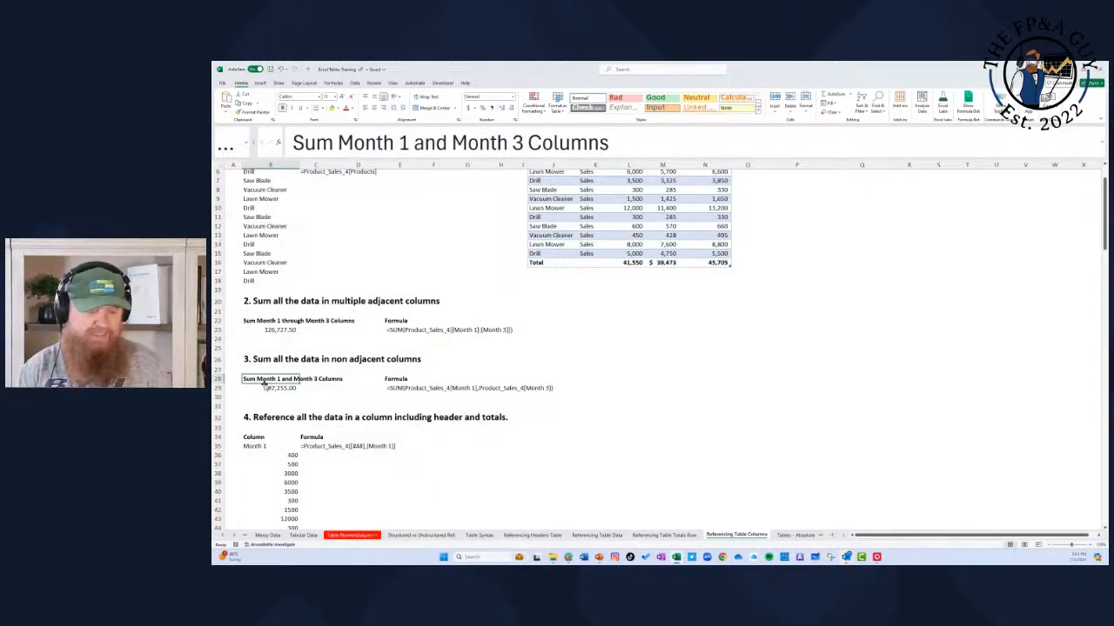
pyautogui.click(272, 389)
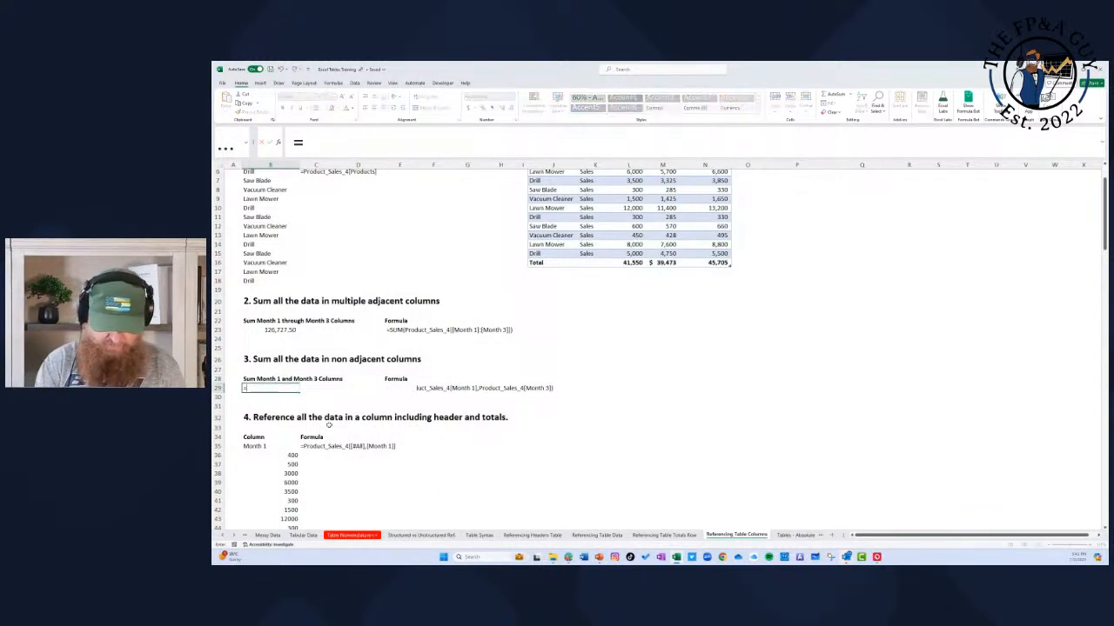
pyautogui.write('=sum(')
pyautogui.scroll(2, 635, 354)
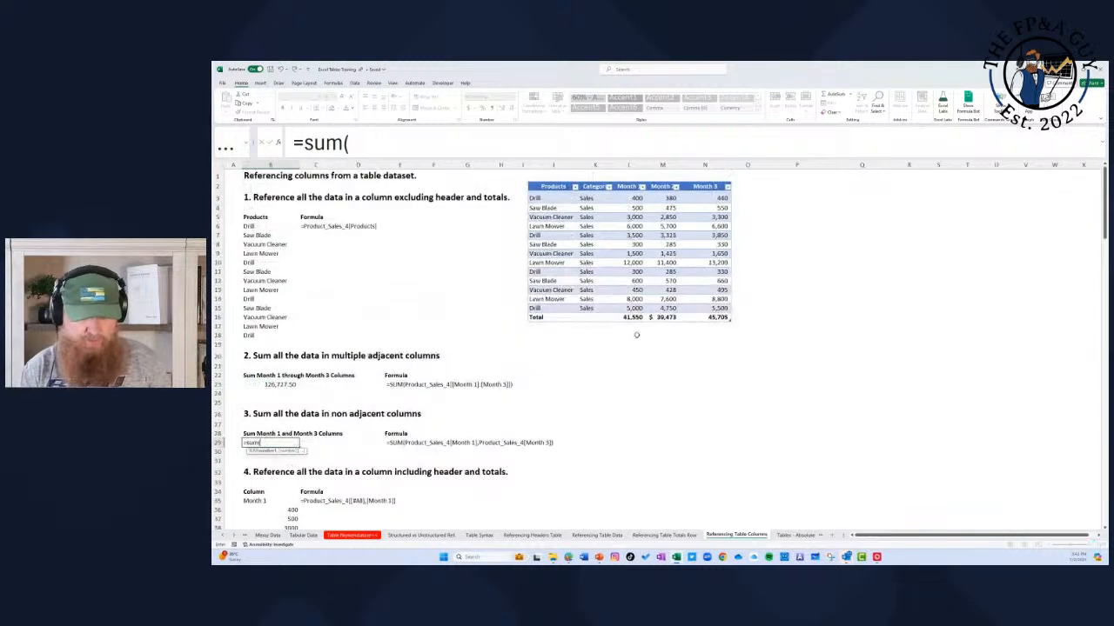
pyautogui.moveTo(629, 198); pyautogui.dragTo(634, 307)
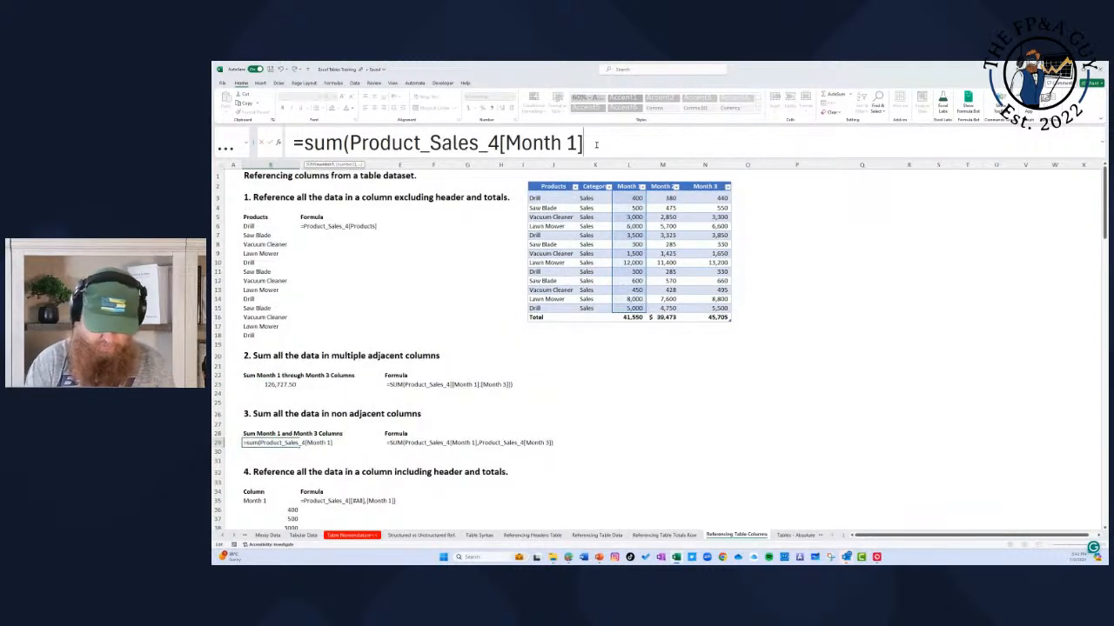
pyautogui.write(',')
pyautogui.moveTo(705, 199); pyautogui.dragTo(710, 310)
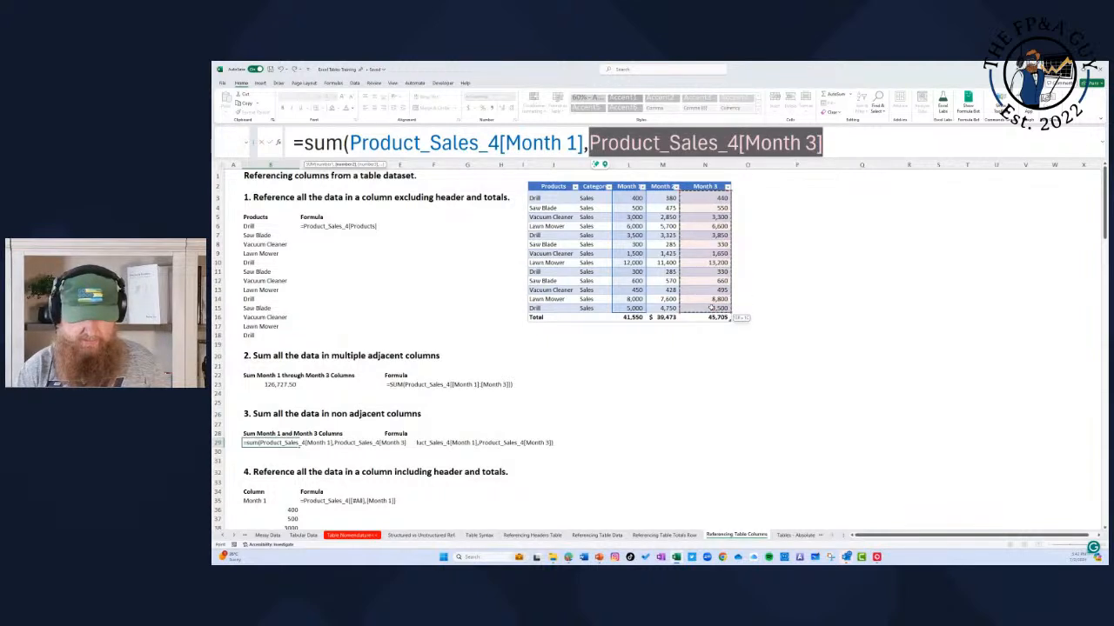
pyautogui.click(848, 142)
pyautogui.write(')')
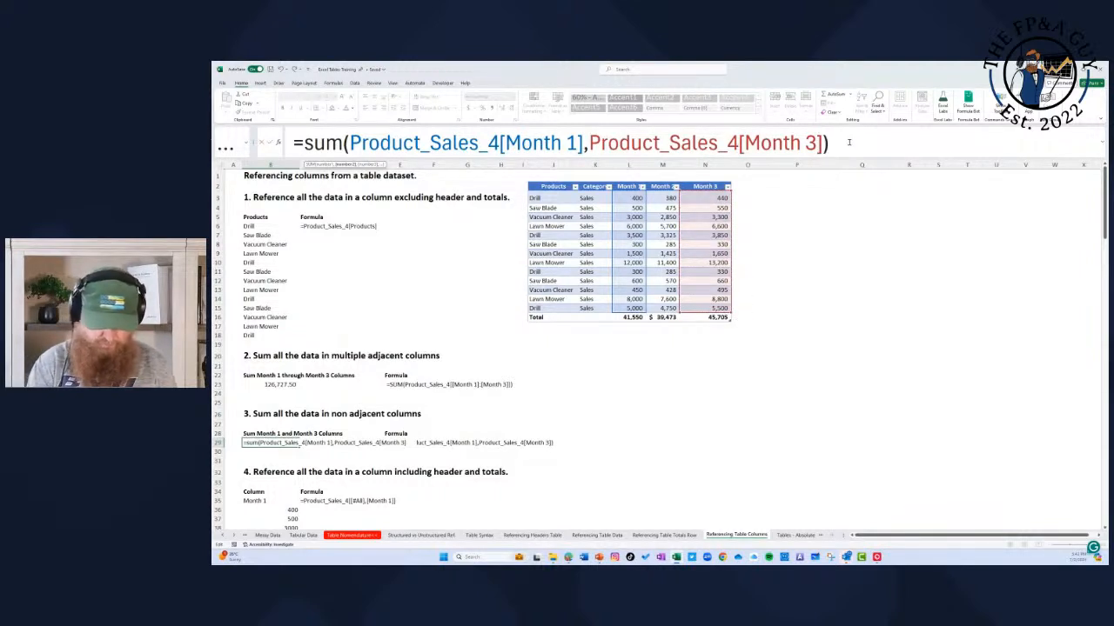
pyautogui.press('Return')
pyautogui.press('Up')
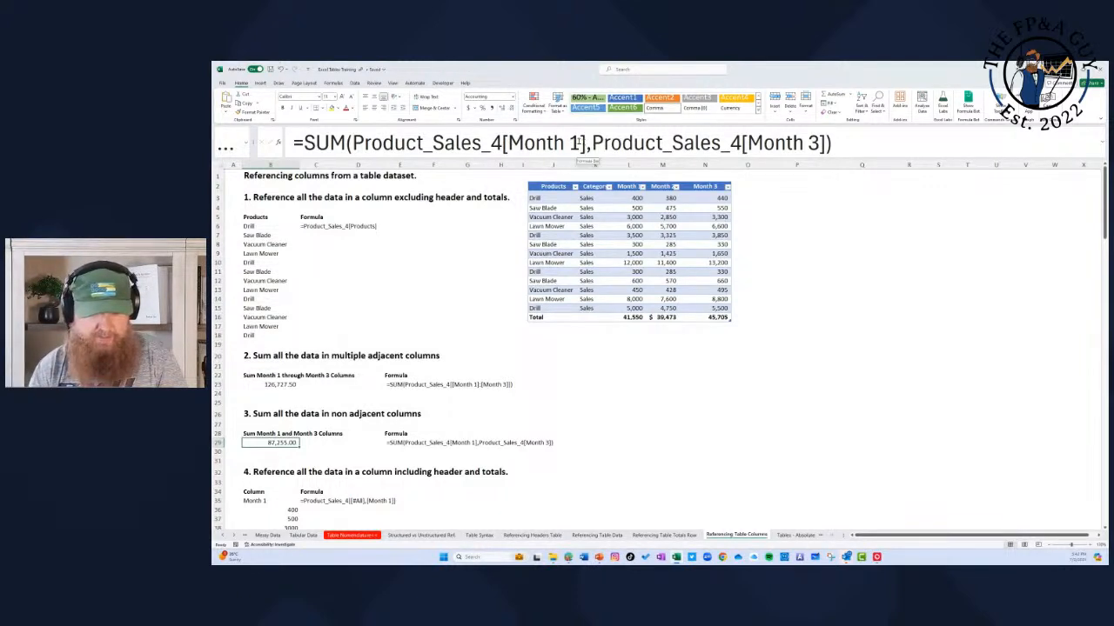
# Step: Change the second column reference in the B29 sum to Month 2 and reselect the cell
pyautogui.click(818, 143)
pyautogui.press('BackSpace')
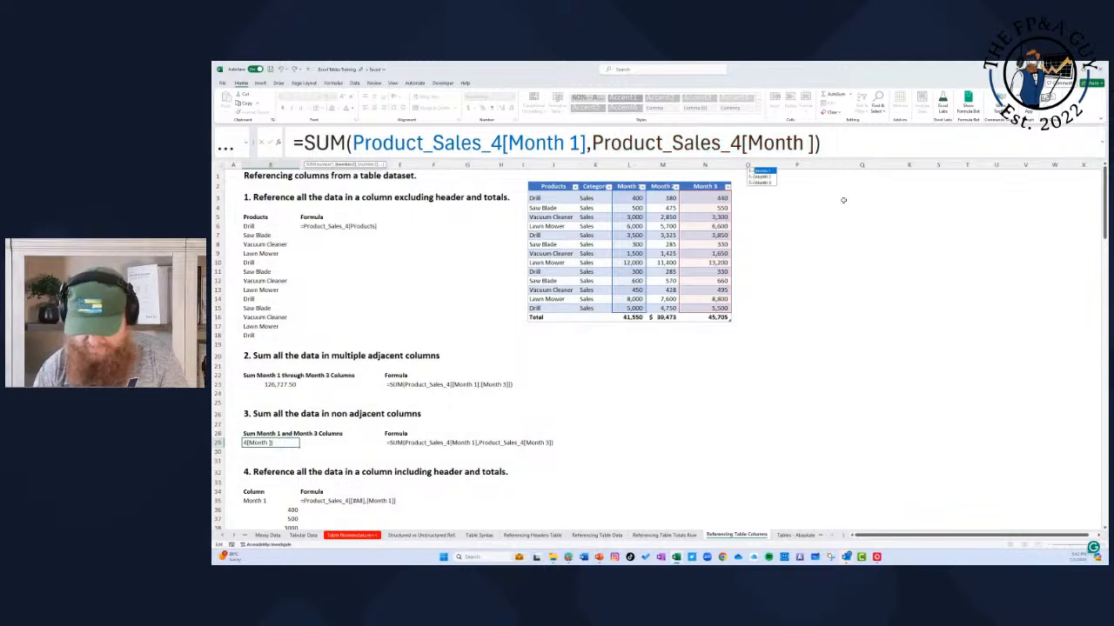
pyautogui.write('2')
pyautogui.press('Return')
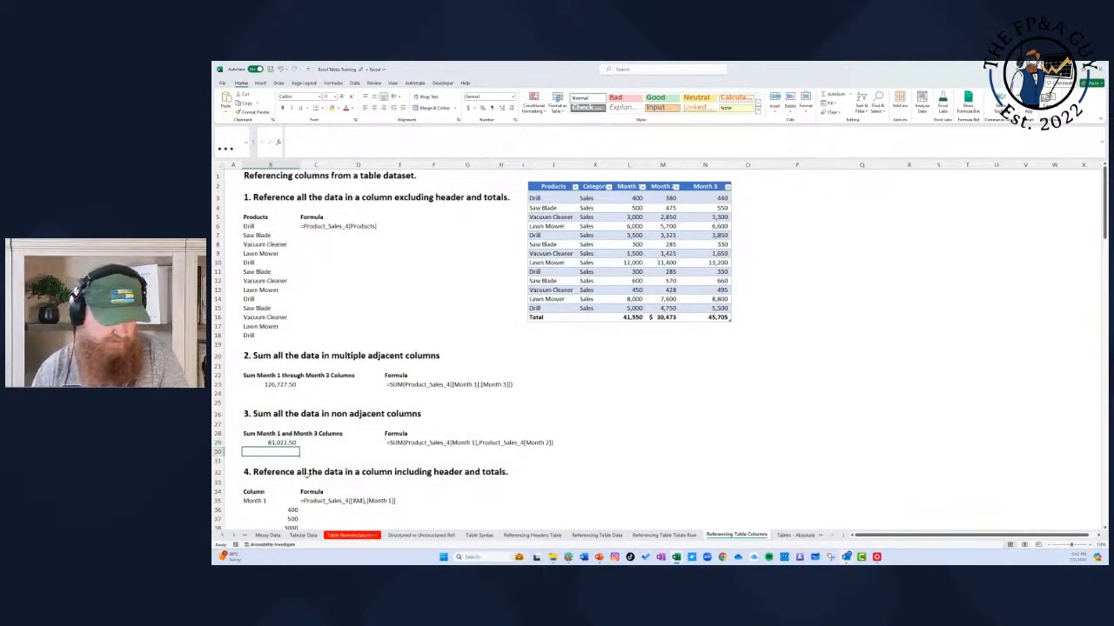
pyautogui.click(272, 443)
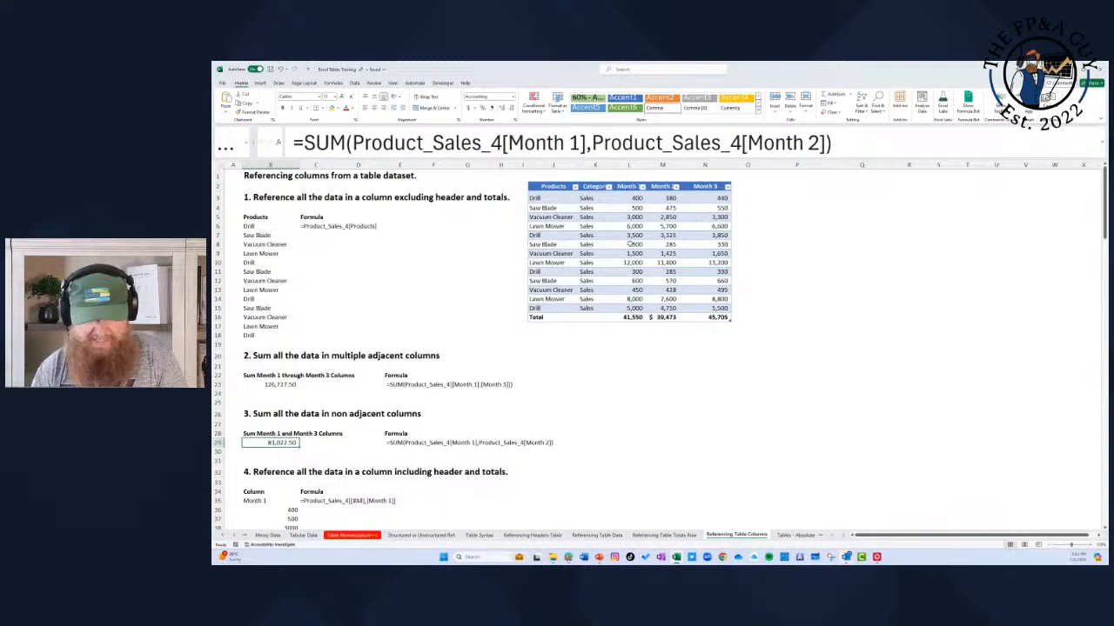
# Step: Set the second column reference in the B29 sum to Month 3
pyautogui.click(823, 143)
pyautogui.press('BackSpace')
pyautogui.write('3')
pyautogui.press('Return')
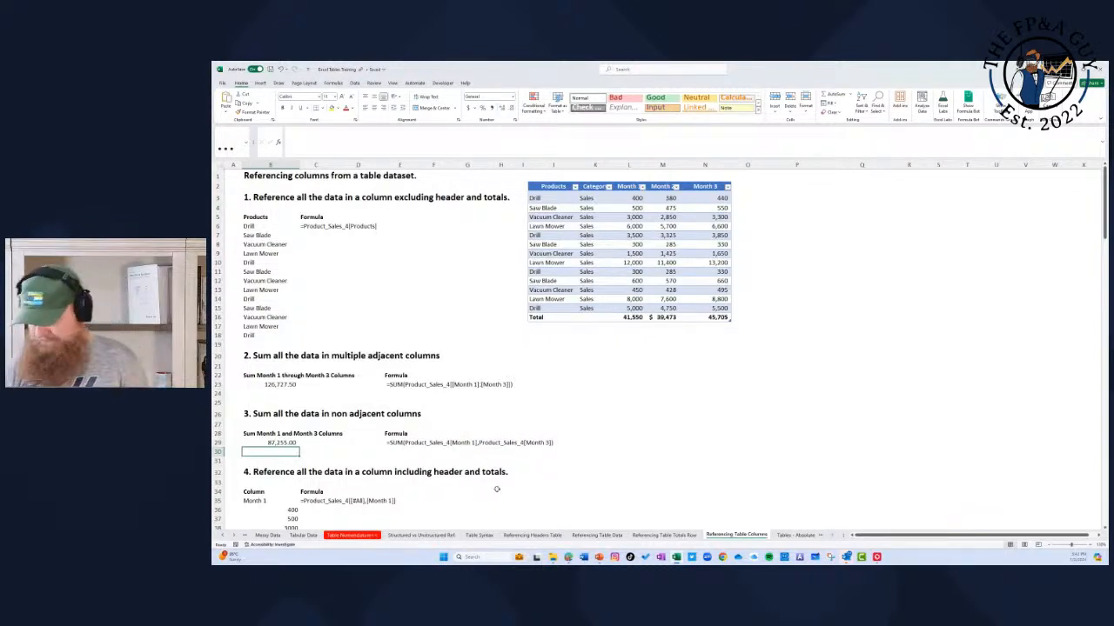
# Step: Rebuild the B35 formula to reference the whole Month 1 column with header and total, =Product_Sales_4[[#All],[Month 1]]
pyautogui.scroll(-3, 505, 487)
pyautogui.scroll(-2, 553, 457)
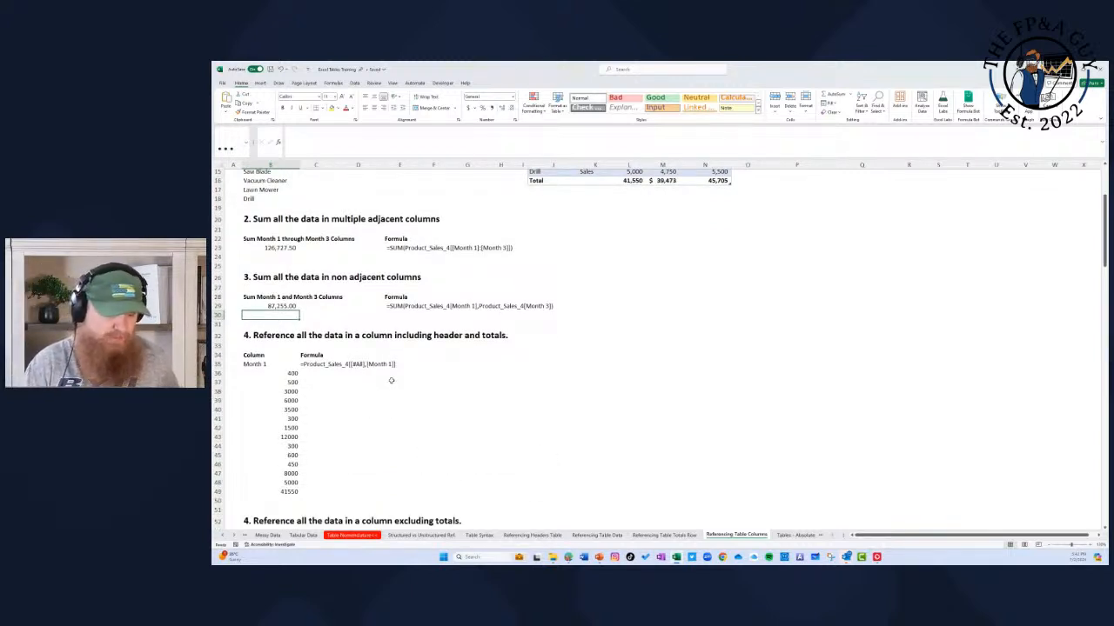
pyautogui.press('Down')
pyautogui.press('Down')
pyautogui.press('Down')
pyautogui.press('Down')
pyautogui.press('Down')
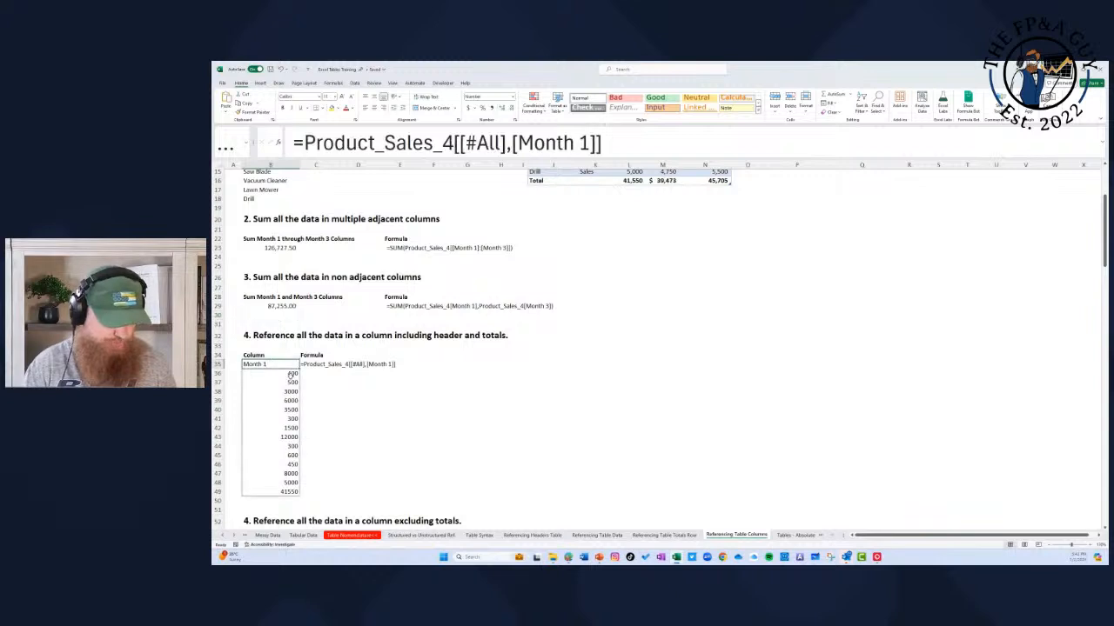
pyautogui.write('=')
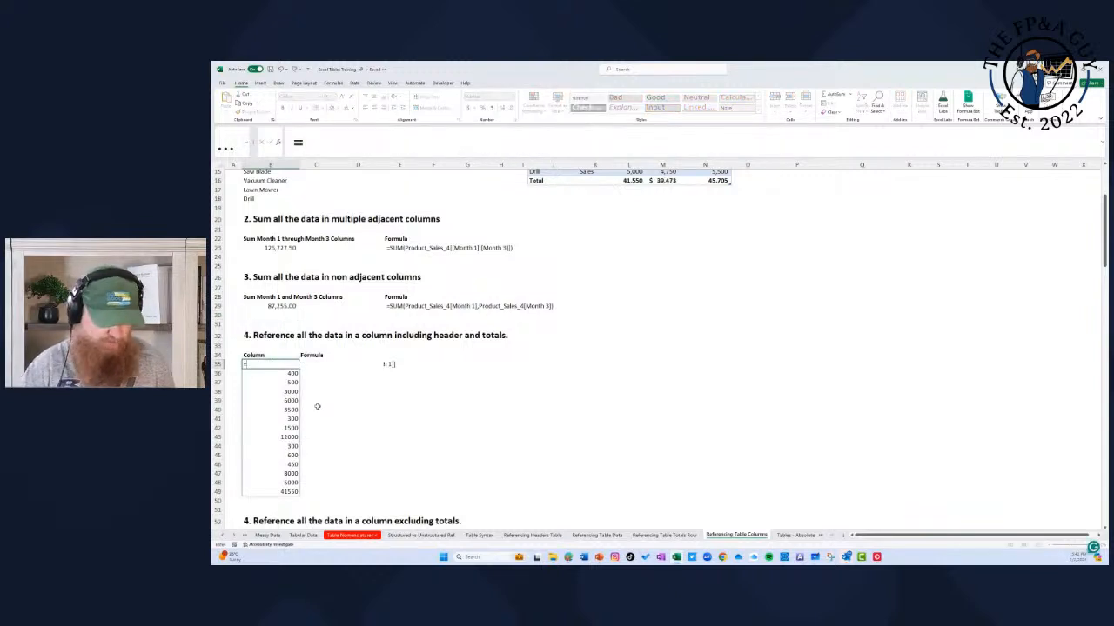
pyautogui.scroll(5, 468, 383)
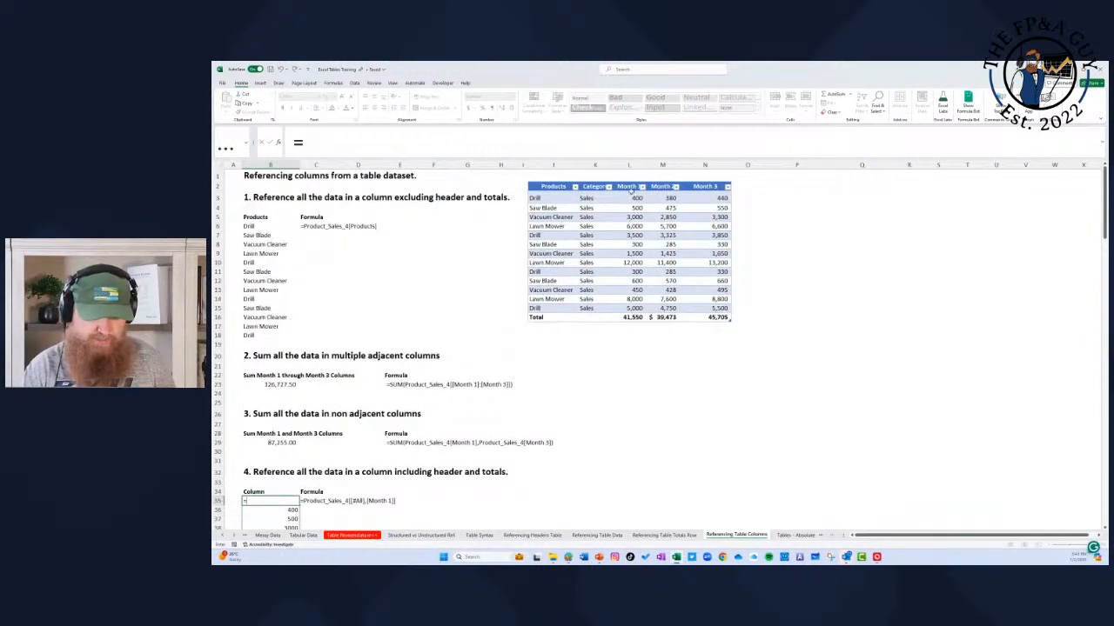
pyautogui.moveTo(630, 190); pyautogui.dragTo(632, 319)
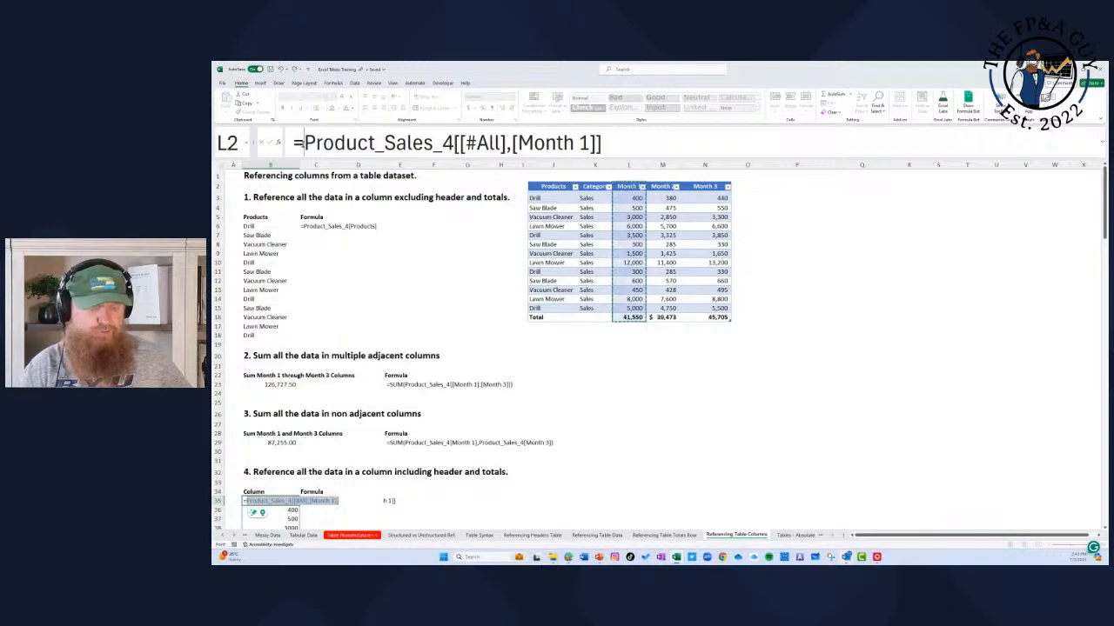
# Step: Examine the table-wide #All part and the Month 1 column part of the structured reference in B35
pyautogui.moveTo(302, 144); pyautogui.dragTo(506, 144)
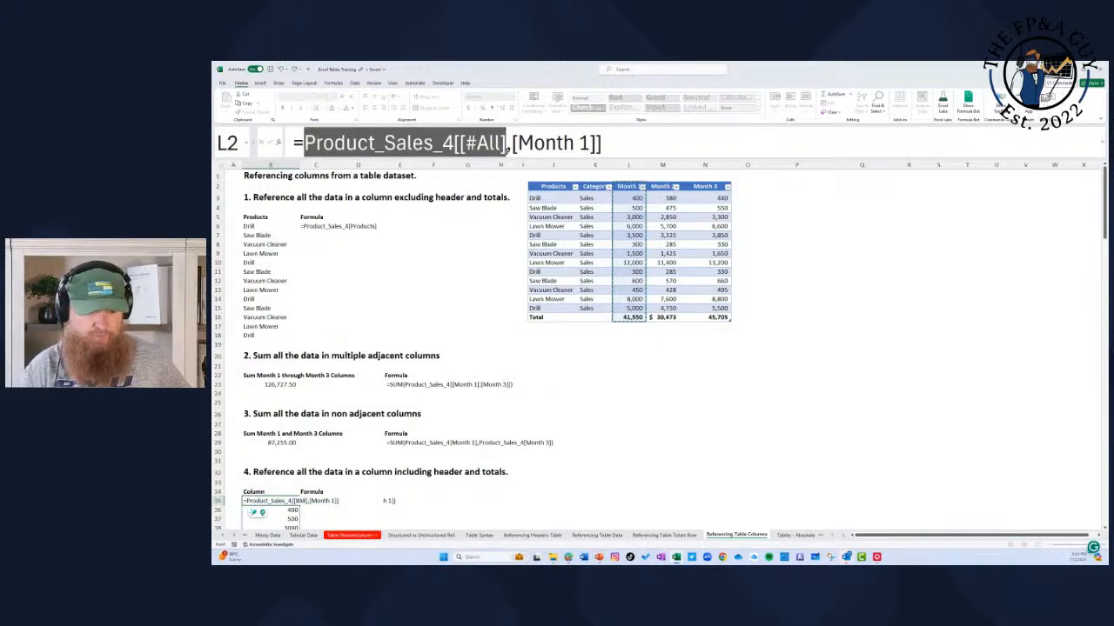
pyautogui.click(508, 145)
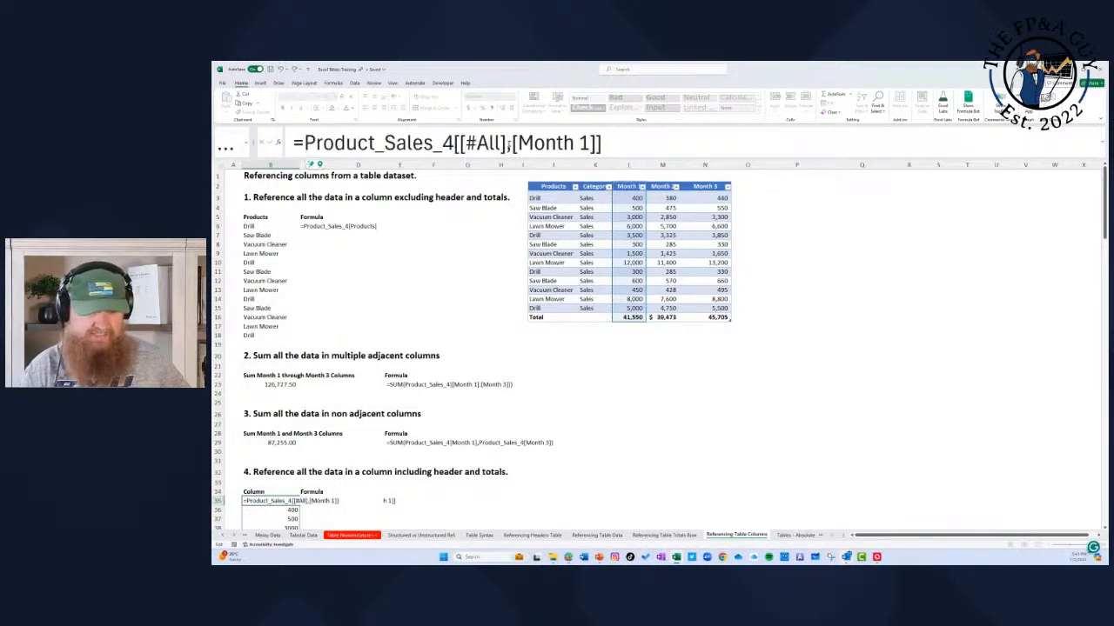
pyautogui.moveTo(510, 144)
pyautogui.mouseDown()
pyautogui.moveTo(602, 144)
pyautogui.moveTo(510, 145)
pyautogui.mouseUp()
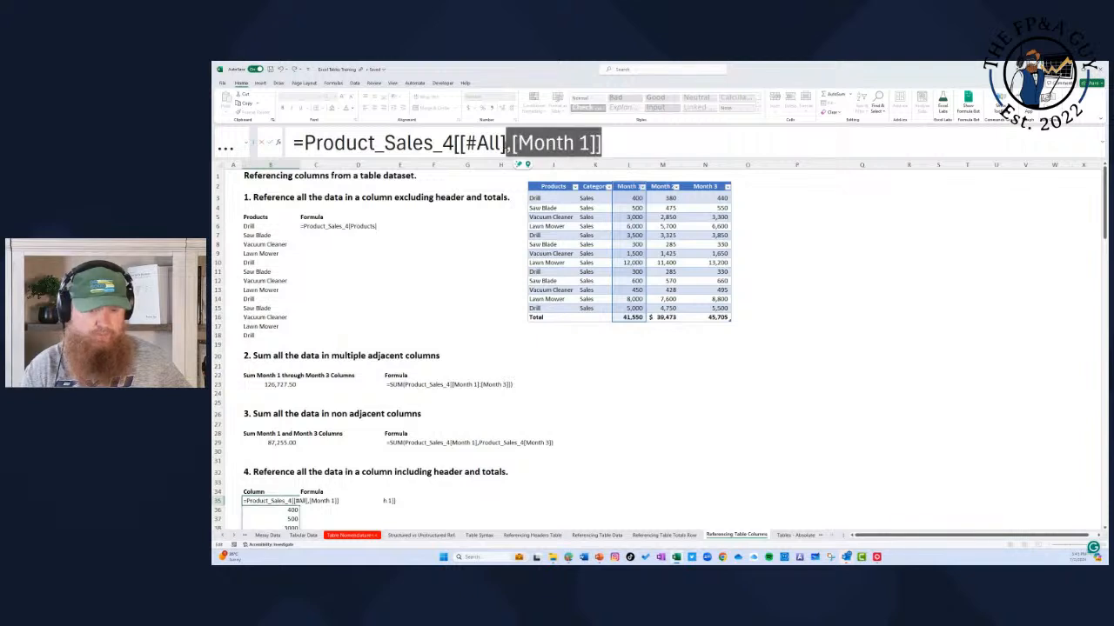
pyautogui.click(509, 146)
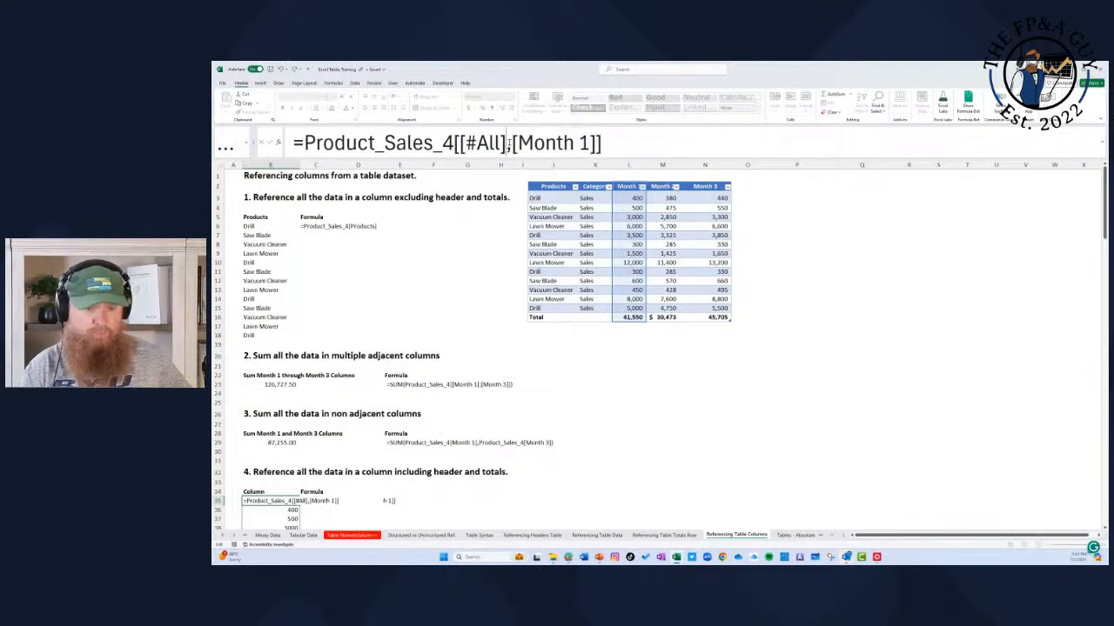
pyautogui.click(609, 142)
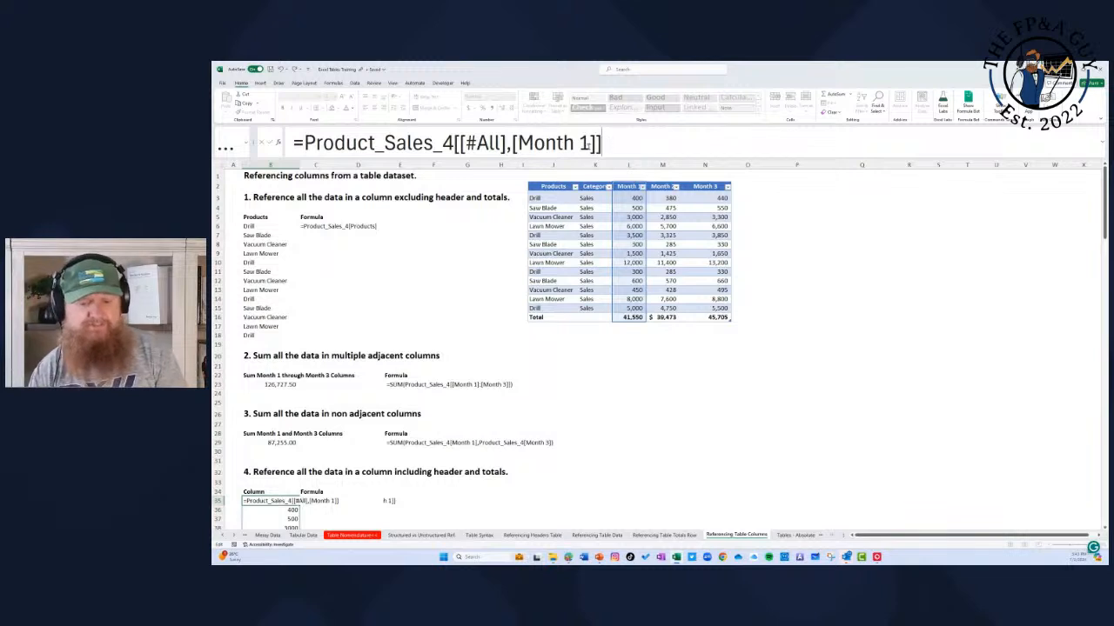
# Step: Reduce the B35 formula to reference the entire table, =Product_Sales_4[#All]
pyautogui.click(460, 144)
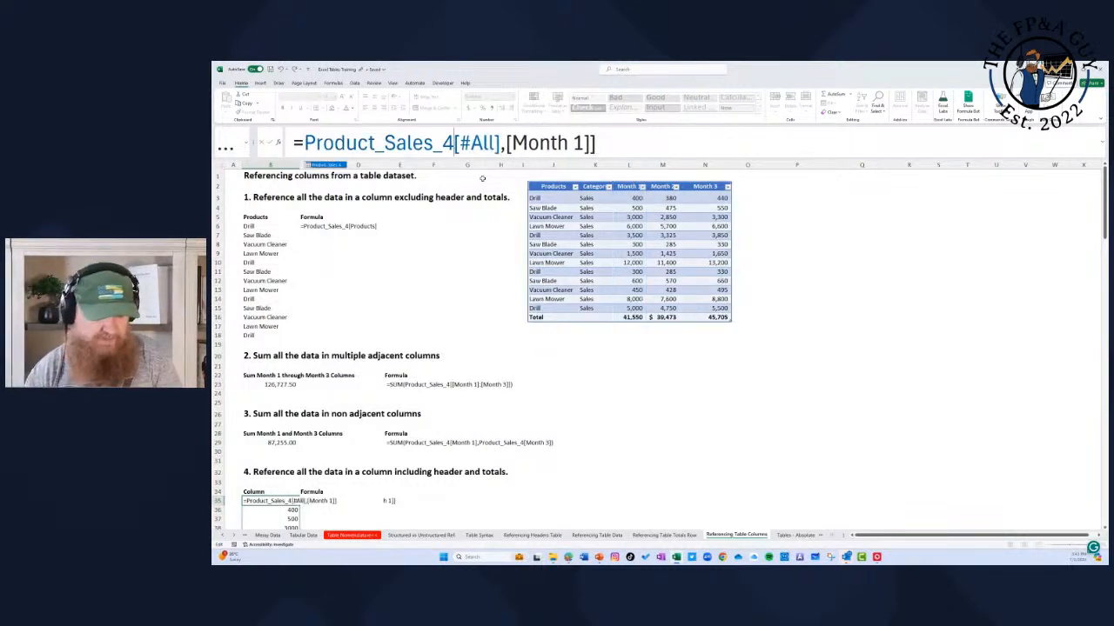
pyautogui.moveTo(597, 144); pyautogui.dragTo(510, 146)
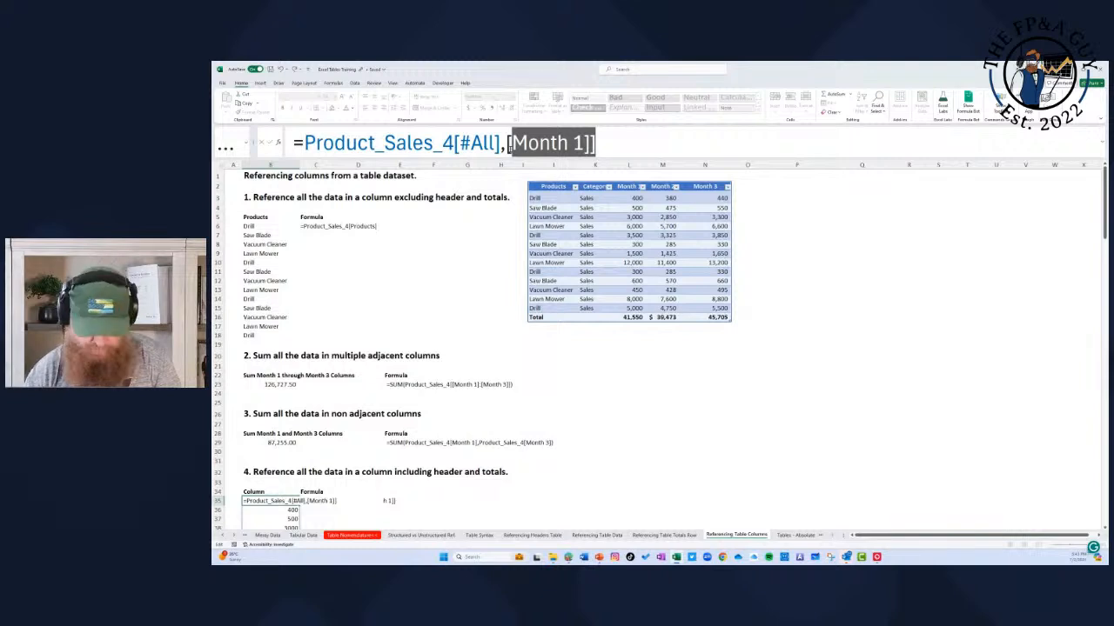
pyautogui.press('BackSpace')
pyautogui.press('Return')
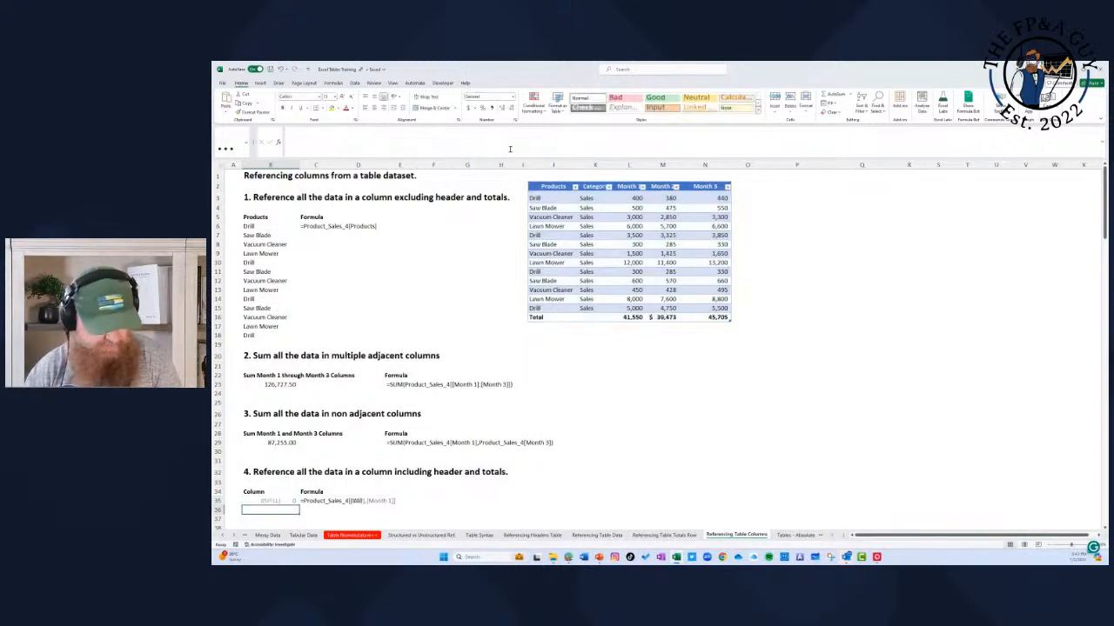
# Step: Clear the formula text in C35 to make room for the full-table spill, and undo the deletion
pyautogui.scroll(-4, 470, 400)
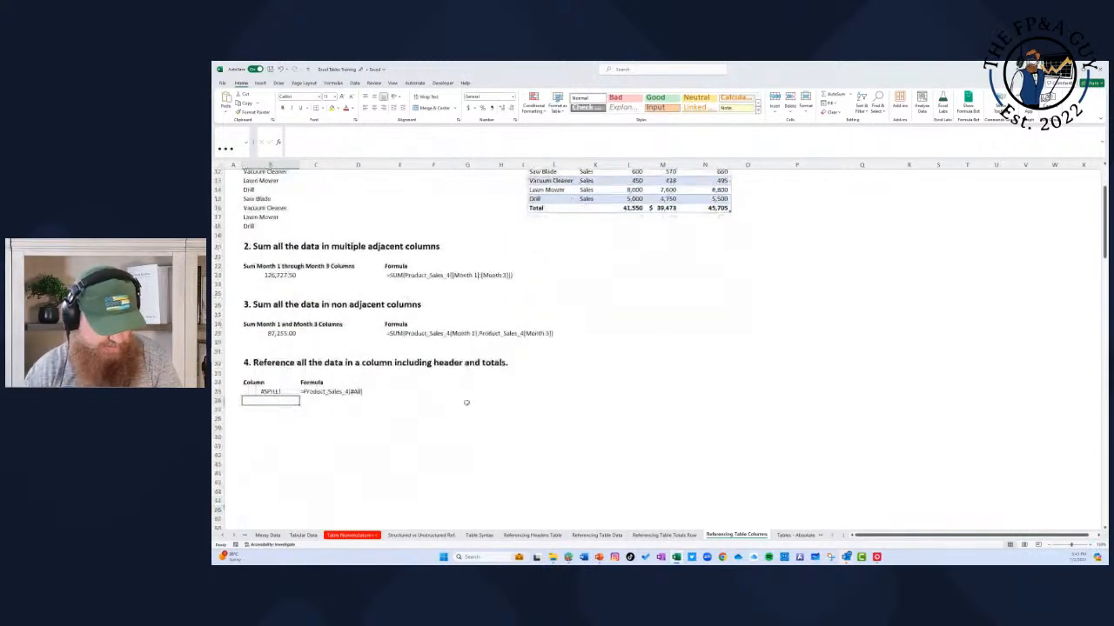
pyautogui.click(319, 391)
pyautogui.press('Delete')
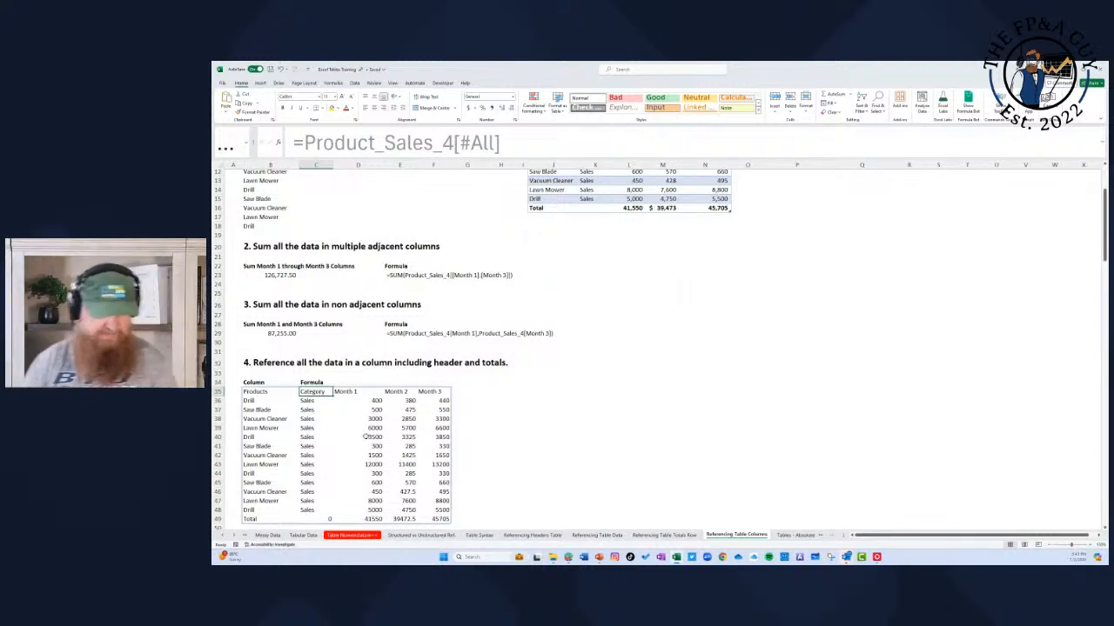
pyautogui.hotkey('ctrl', 'z')
# Step: Restrict the B35 reference to the Month 1 column with header and total, =Product_Sales_4[[#All],[Month 1]], and reselect the cell
pyautogui.click(264, 393)
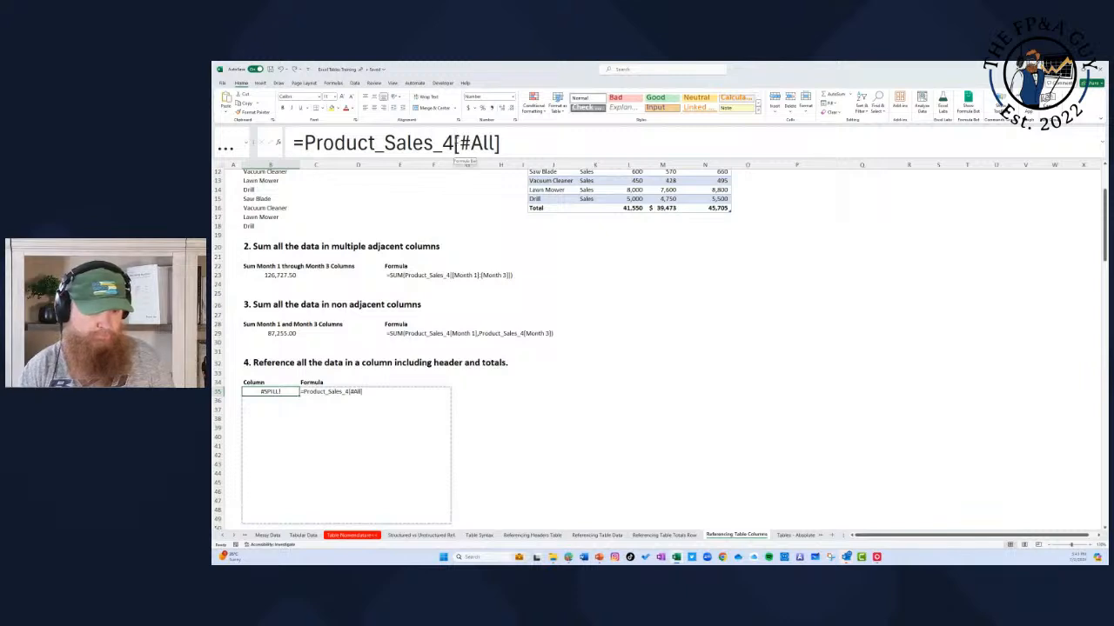
pyautogui.click(454, 143)
pyautogui.write('[')
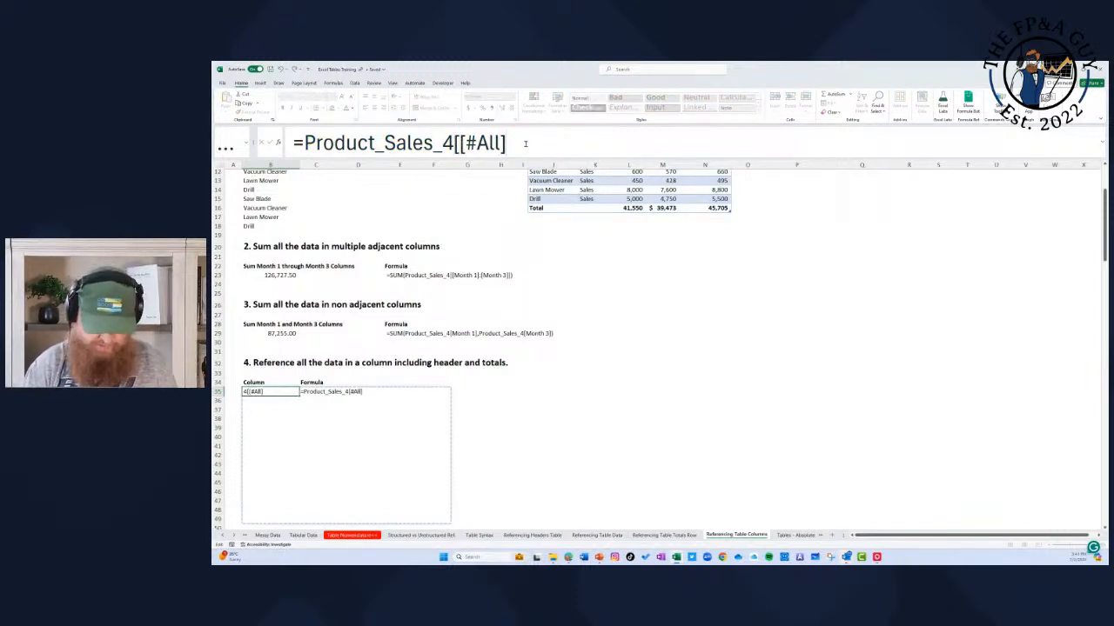
pyautogui.write(',')
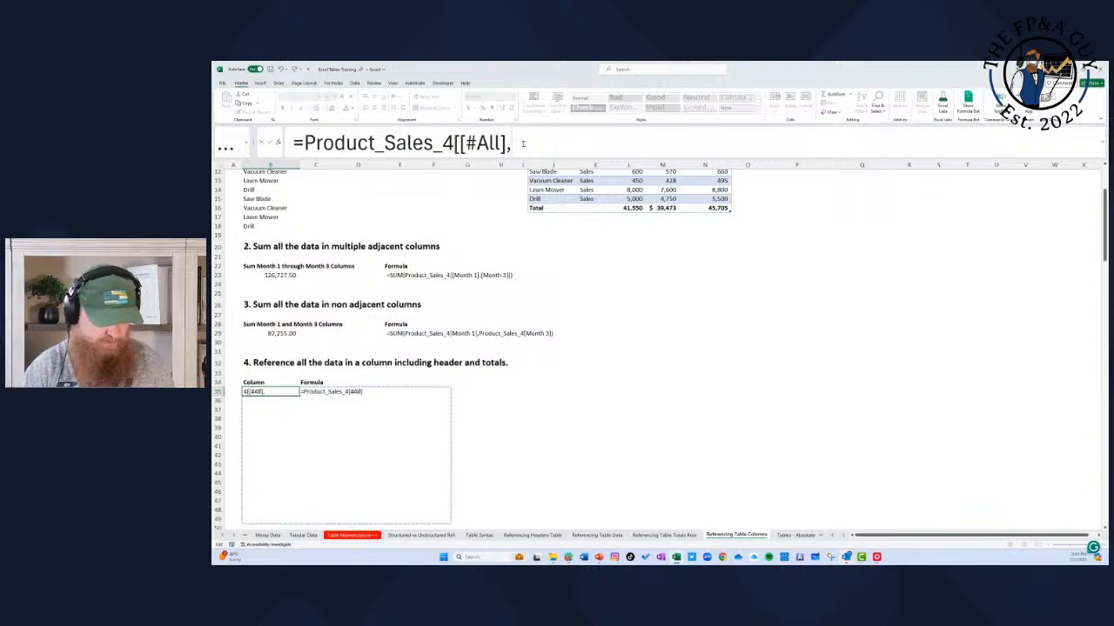
pyautogui.write('[')
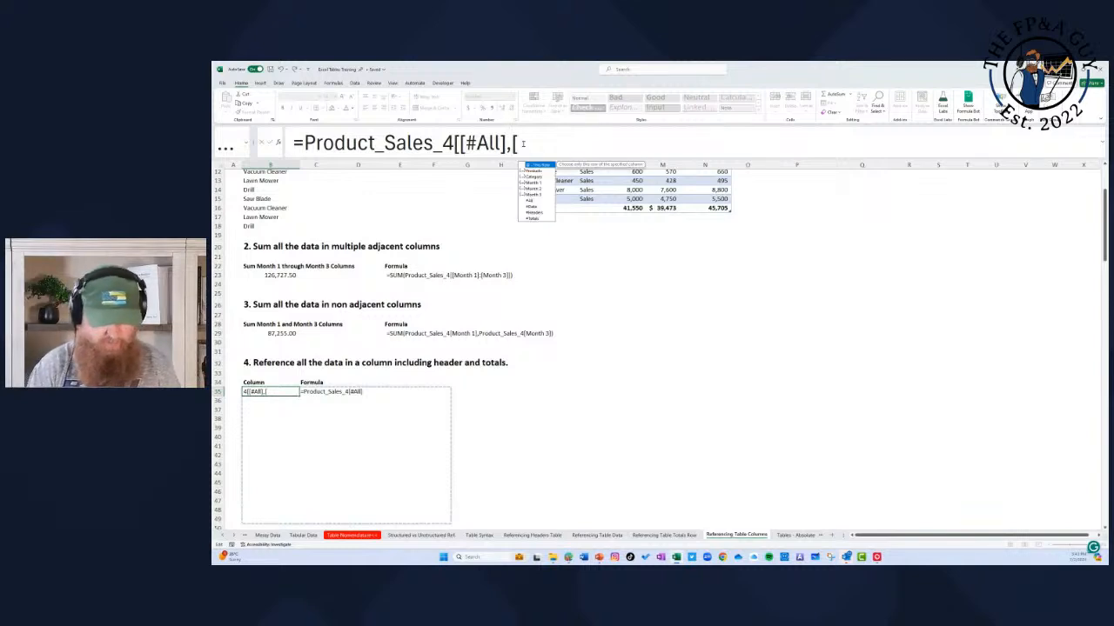
pyautogui.doubleClick(542, 181)
pyautogui.write(']]')
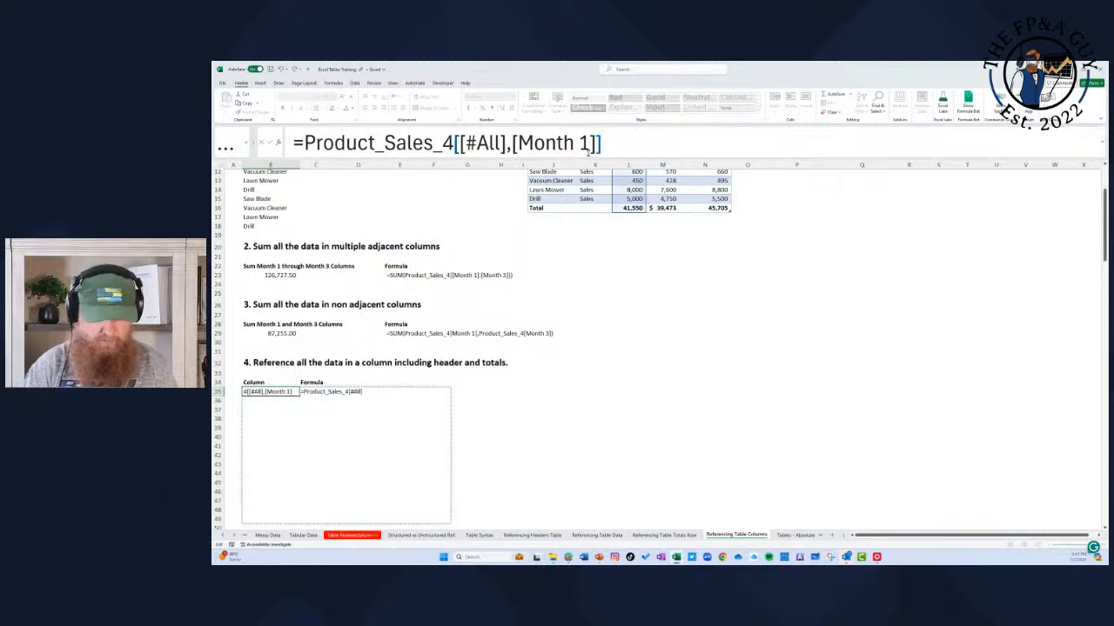
pyautogui.press('Return')
pyautogui.press('Up')
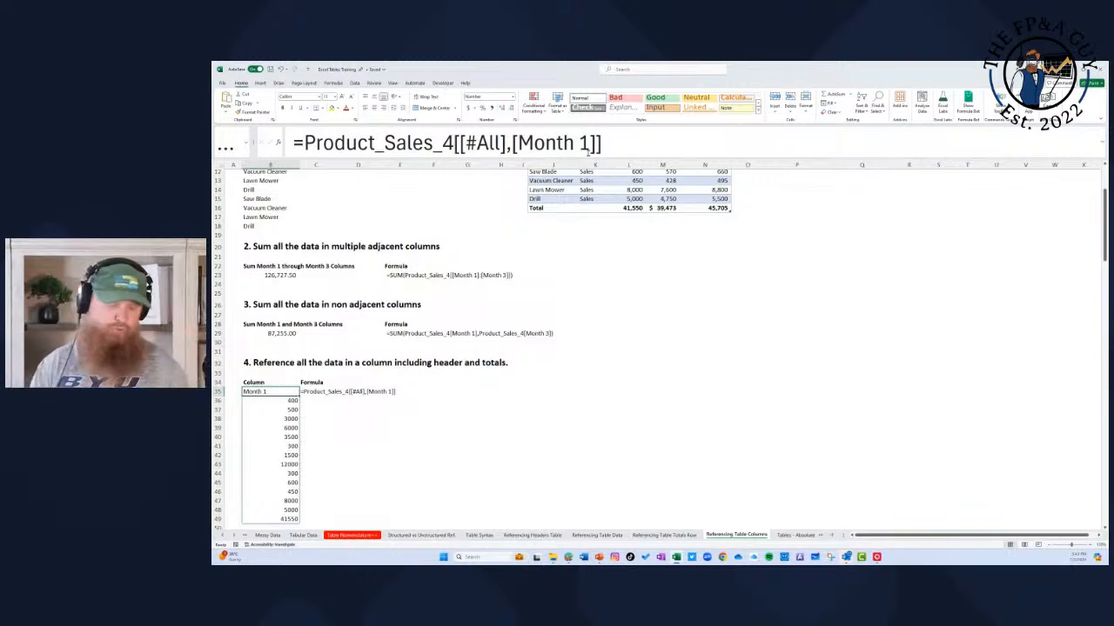
# Step: Inspect the FORMULATEXT formula in C35, and switch to the Tables - Absolute vs Relative sheet
pyautogui.click(333, 391)
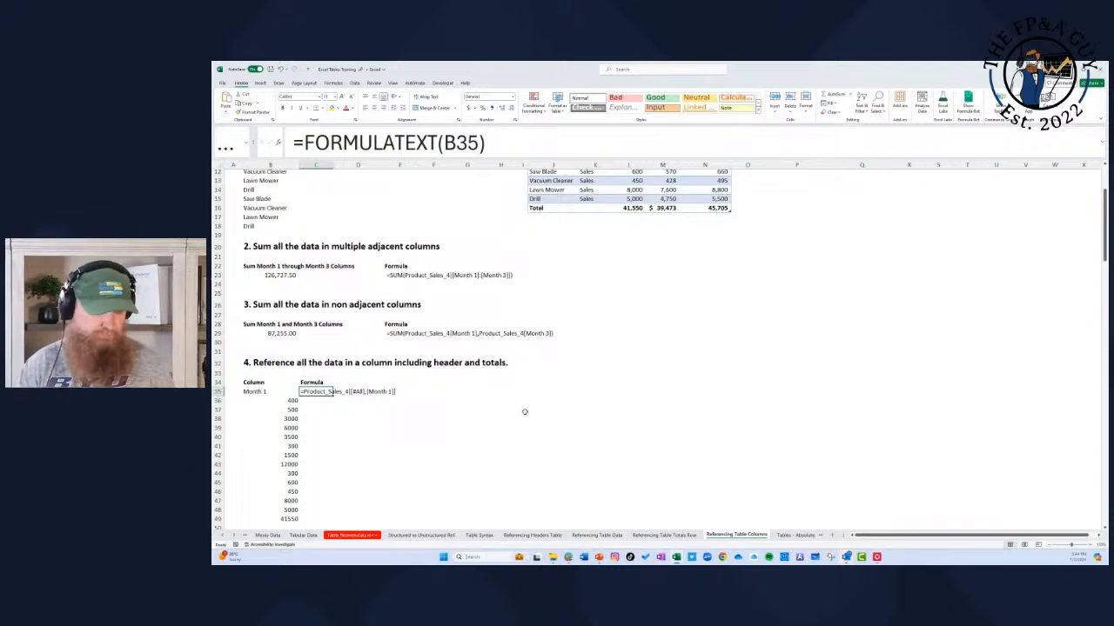
pyautogui.scroll(-2, 522, 409)
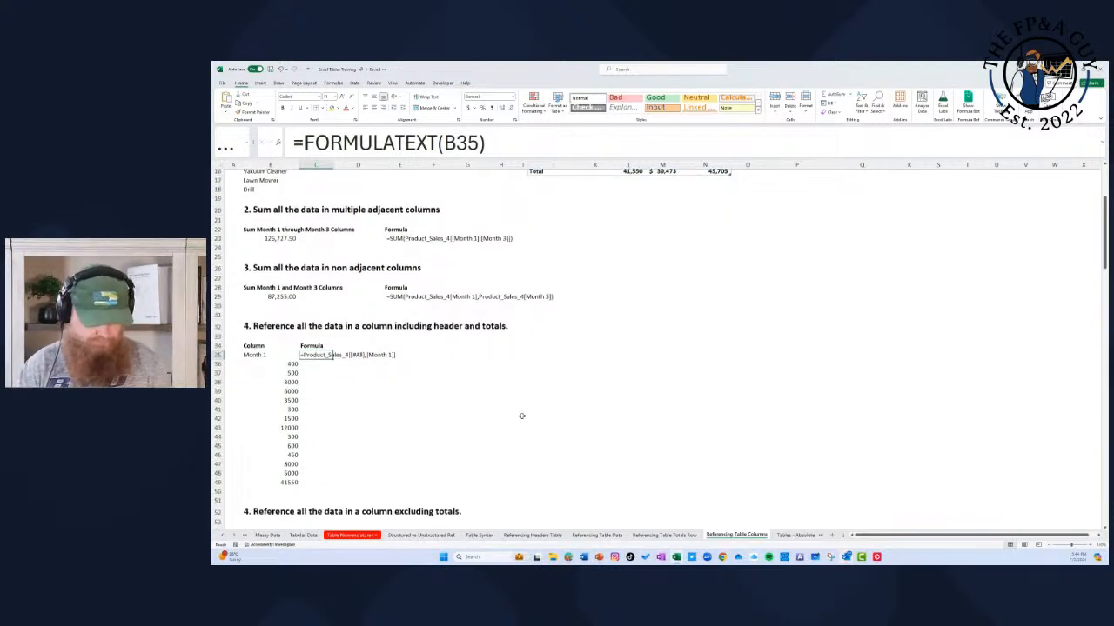
pyautogui.click(236, 536)
pyautogui.click(236, 536)
pyautogui.click(236, 536)
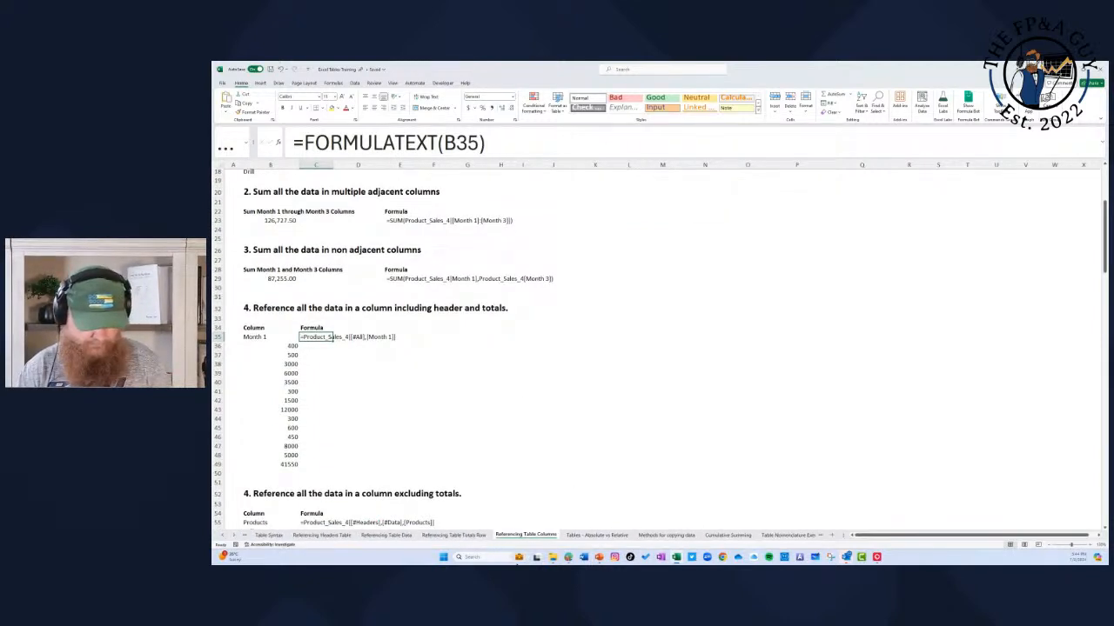
pyautogui.click(597, 535)
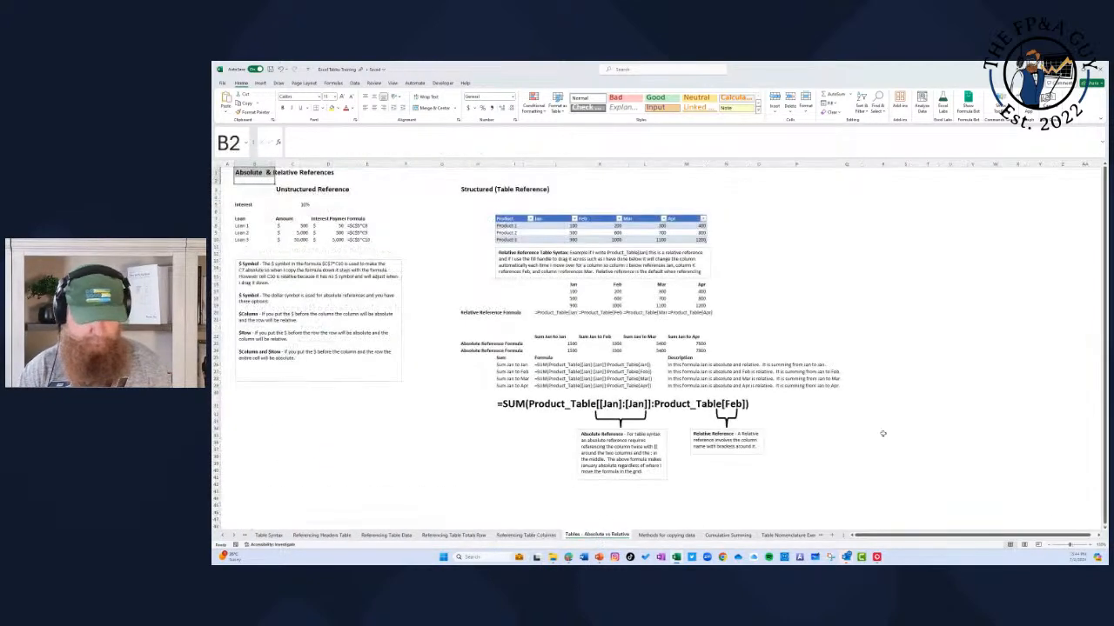
pyautogui.click(1091, 545)
pyautogui.click(1091, 545)
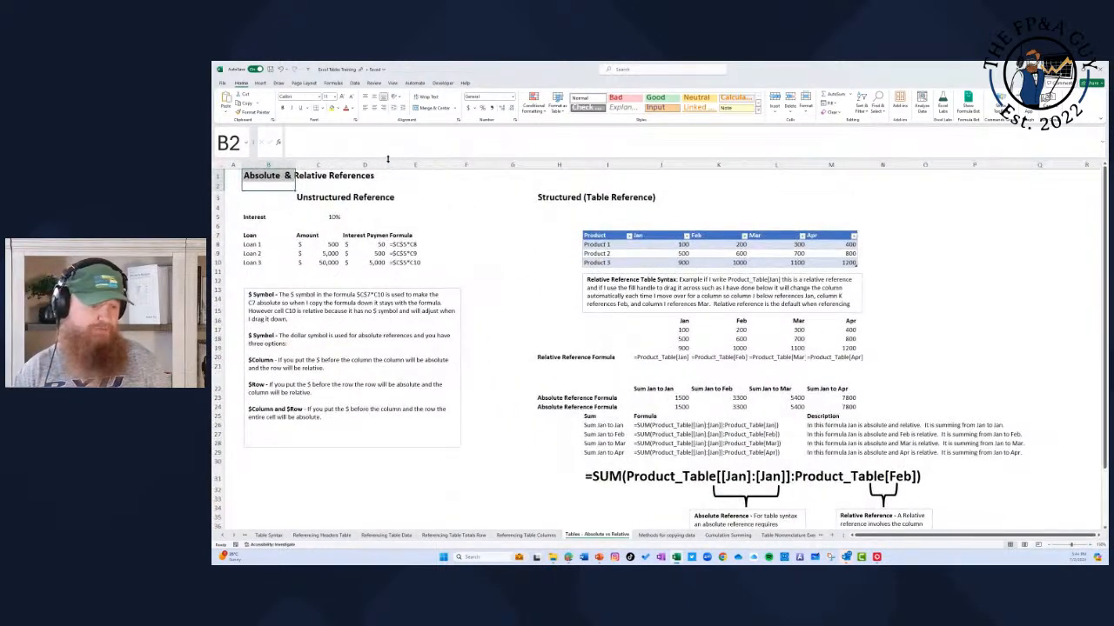
# Step: Enter a relative reference to the interest rate in G8, =C5, and reselect the cell
pyautogui.click(431, 198)
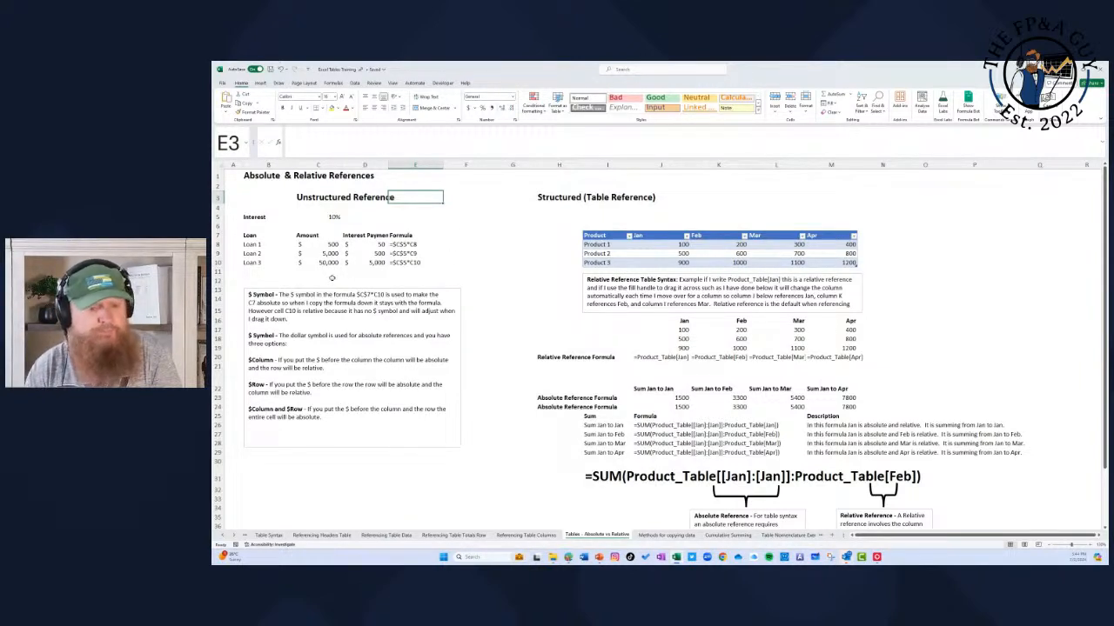
pyautogui.click(472, 224)
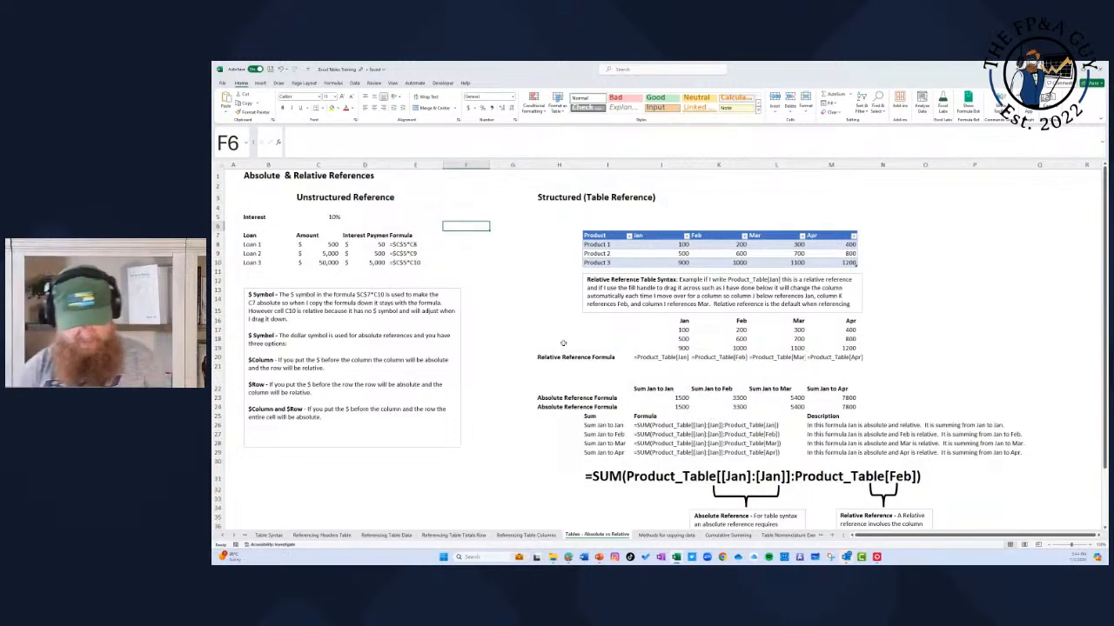
pyautogui.press('Down')
pyautogui.press('Right')
pyautogui.press('Down')
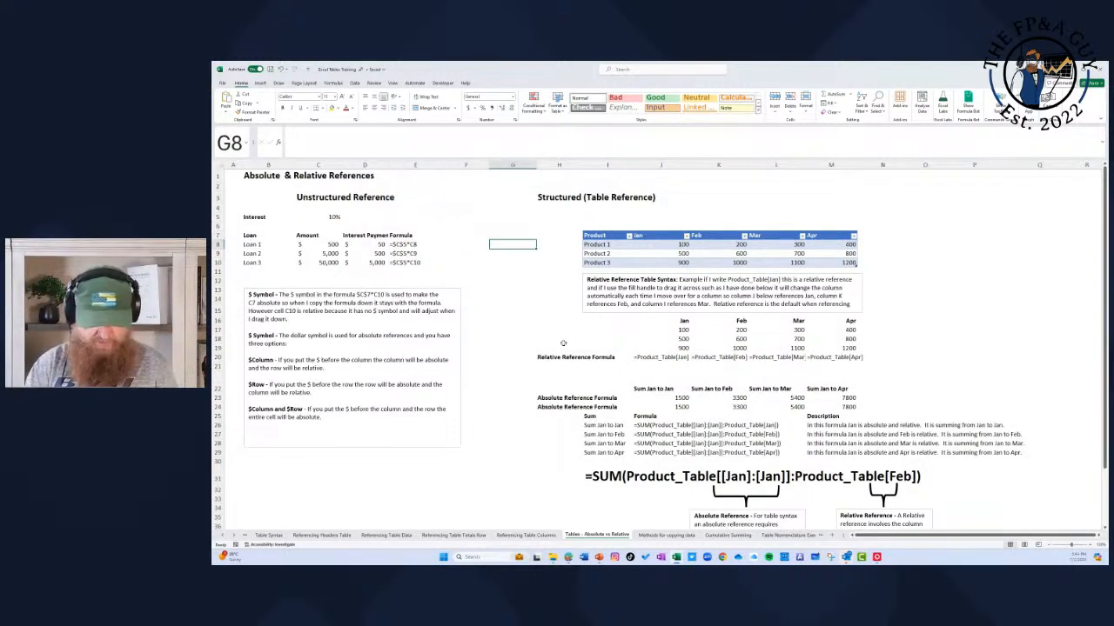
pyautogui.write('=')
pyautogui.press('Left')
pyautogui.press('Left')
pyautogui.press('Left')
pyautogui.press('Left')
pyautogui.press('Up')
pyautogui.press('Up')
pyautogui.press('Up')
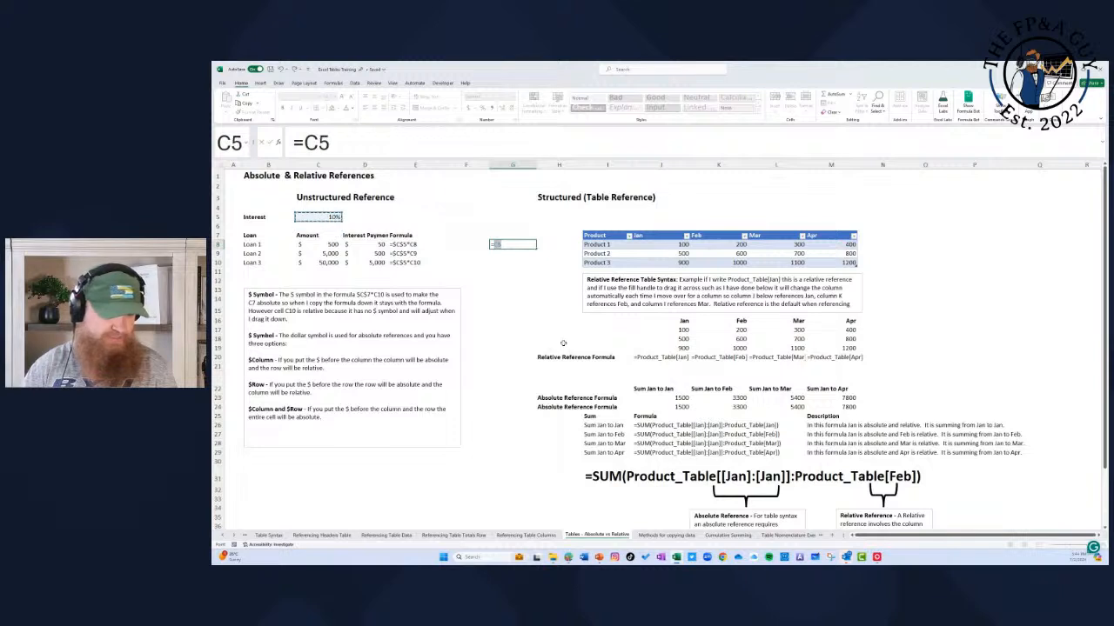
pyautogui.press('Return')
pyautogui.press('Up')
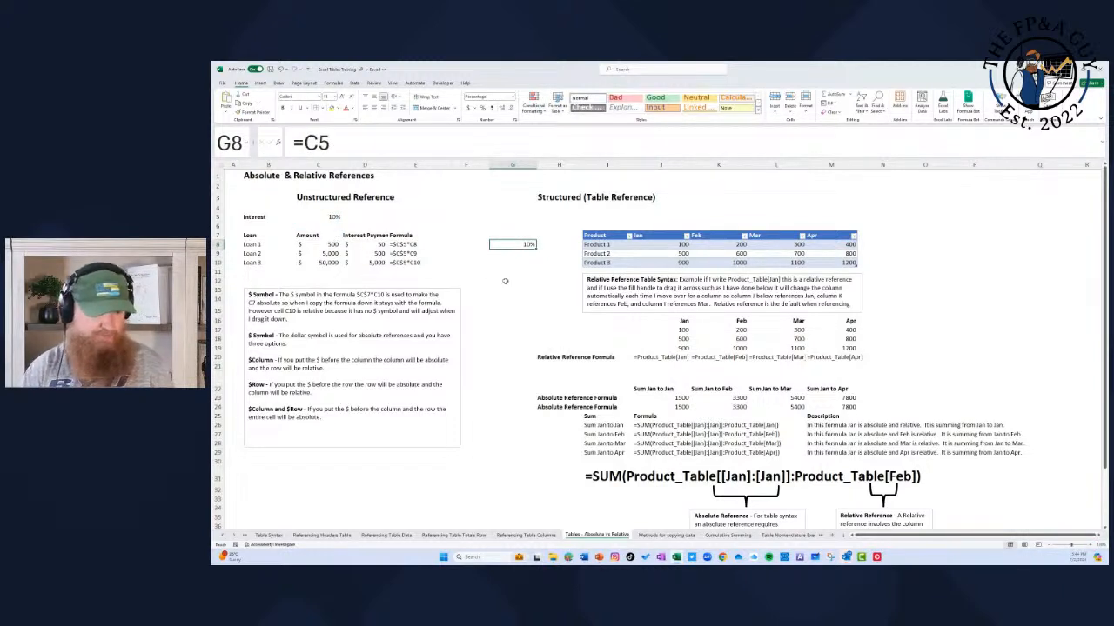
# Step: Cycle the interest reference in G8 through $C$5, C$5 and $C5, ending on the fully relative =C5
pyautogui.click(322, 143)
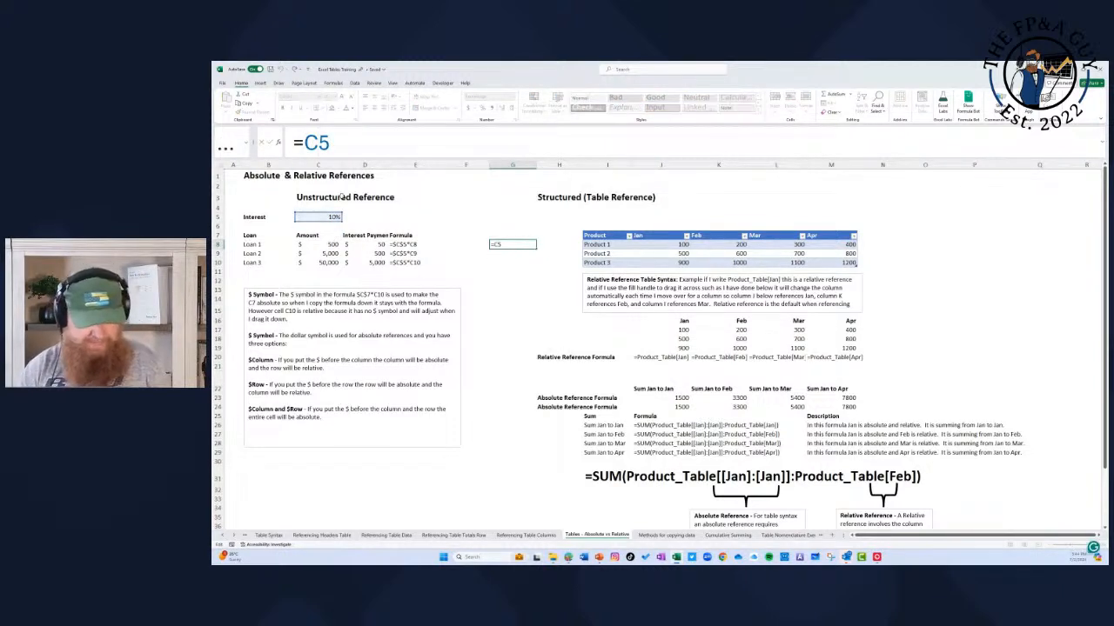
pyautogui.press('F4')
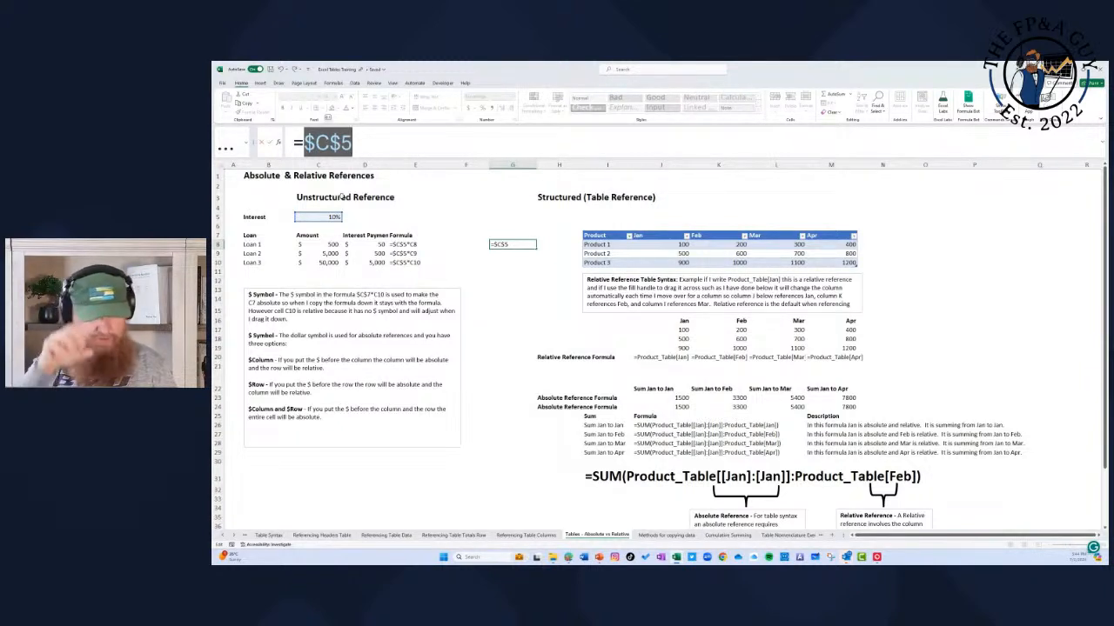
pyautogui.press('F4')
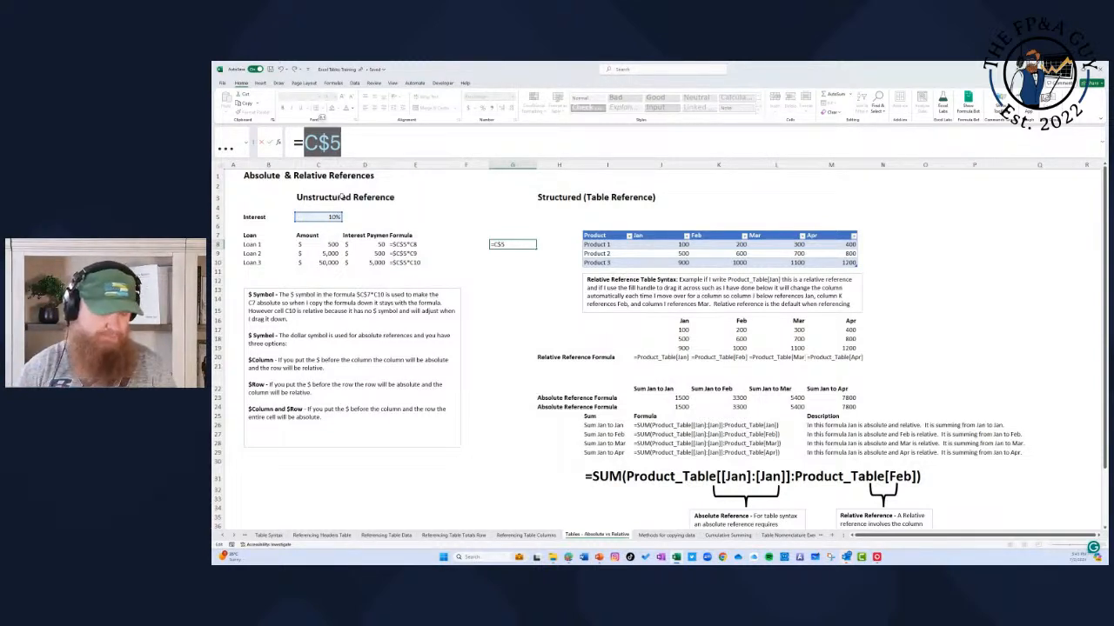
pyautogui.press('F4')
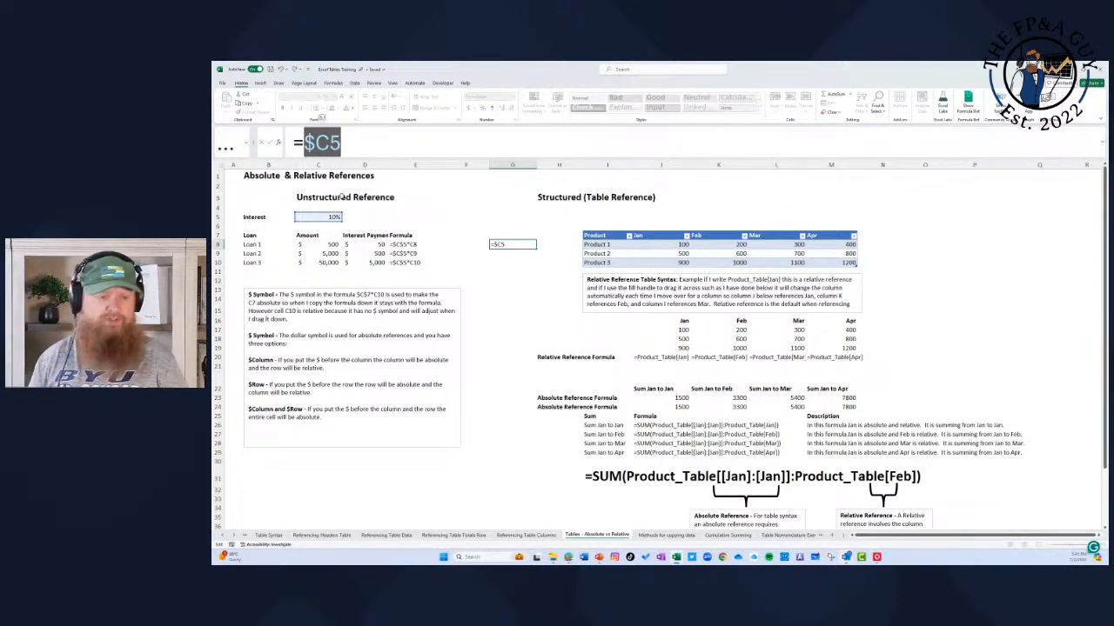
pyautogui.press('F4')
pyautogui.press('Return')
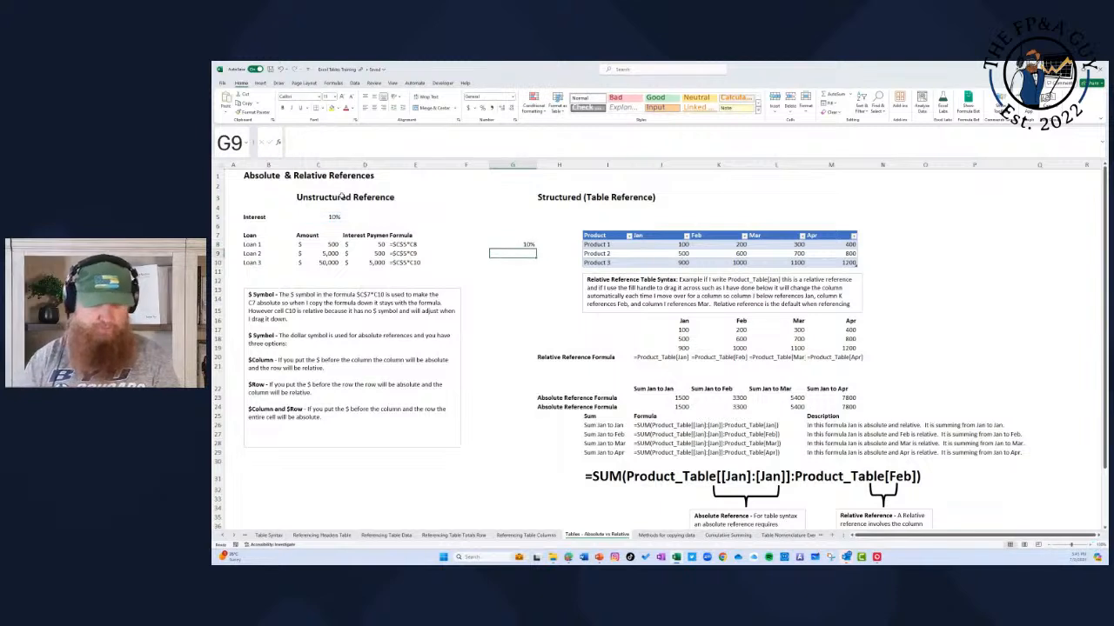
# Step: Clear the trial interest reference from the range G8:H9
pyautogui.click(526, 244)
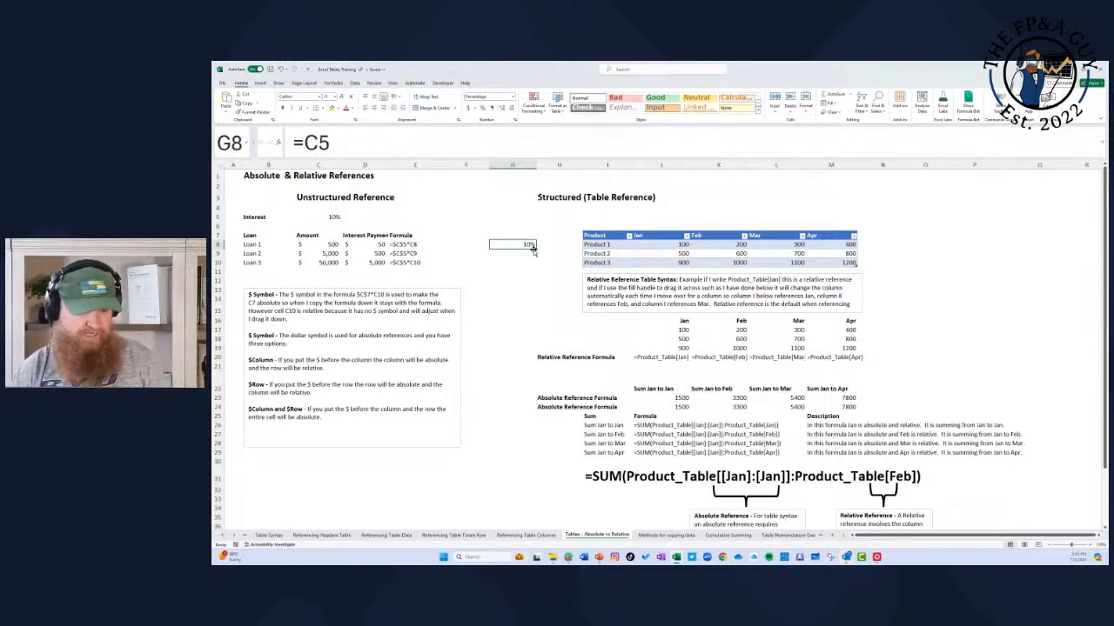
pyautogui.moveTo(535, 247)
pyautogui.mouseDown()
pyautogui.moveTo(536, 267)
pyautogui.moveTo(536, 256)
pyautogui.moveTo(578, 254)
pyautogui.moveTo(524, 246)
pyautogui.mouseUp()
pyautogui.press('Delete')
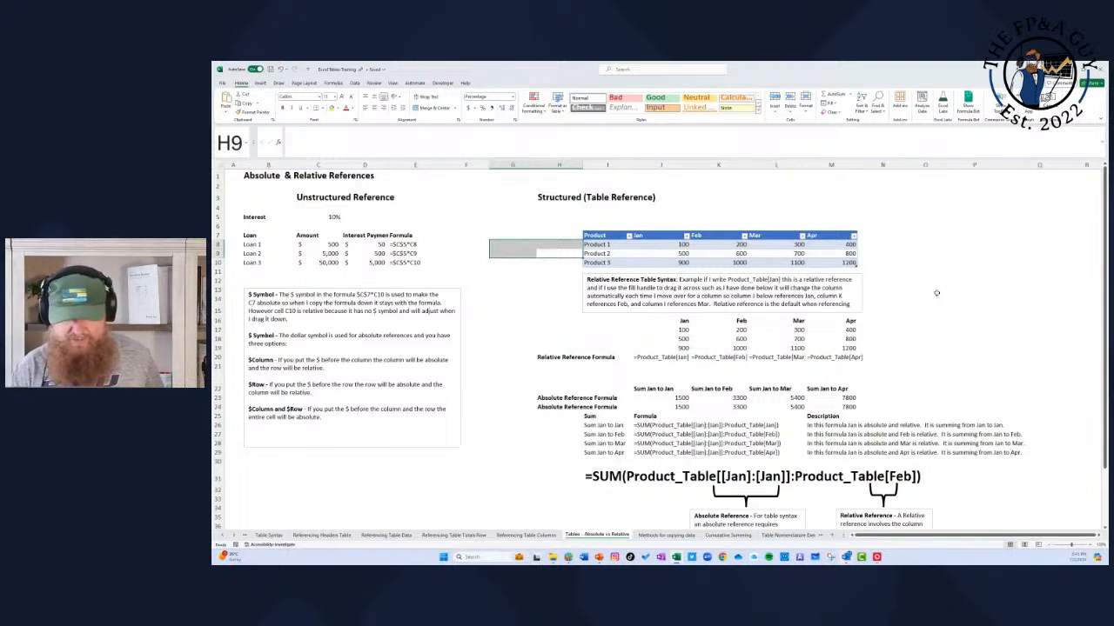
# Step: Inspect the FORMULATEXT formula in J20 and highlight the relative column reference Product_Table[Jan] in the J17 formula
pyautogui.click(660, 358)
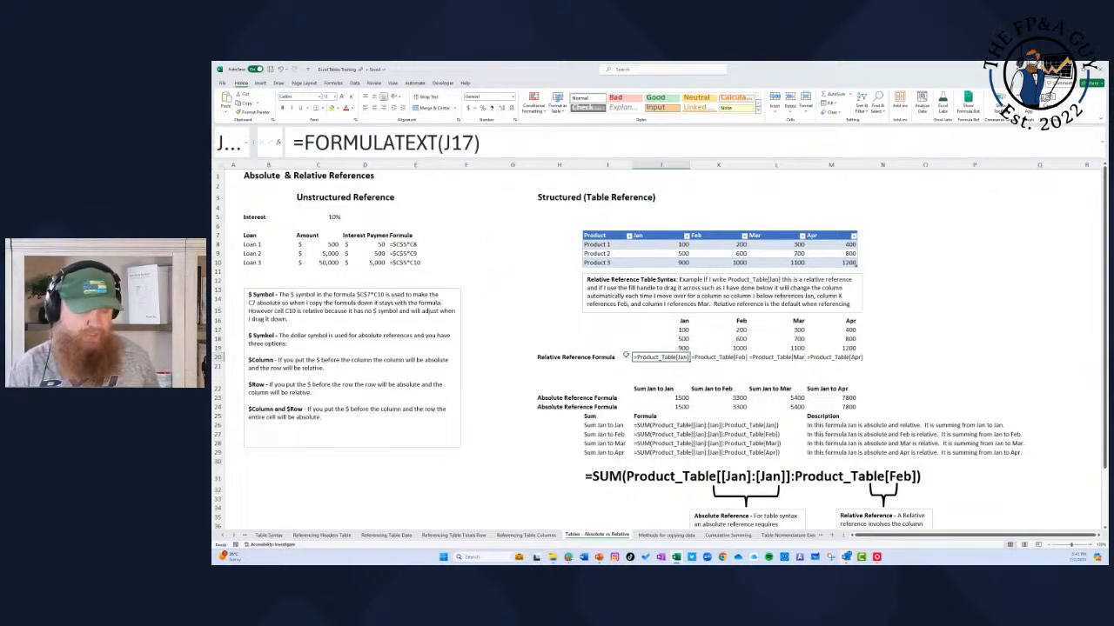
pyautogui.click(684, 330)
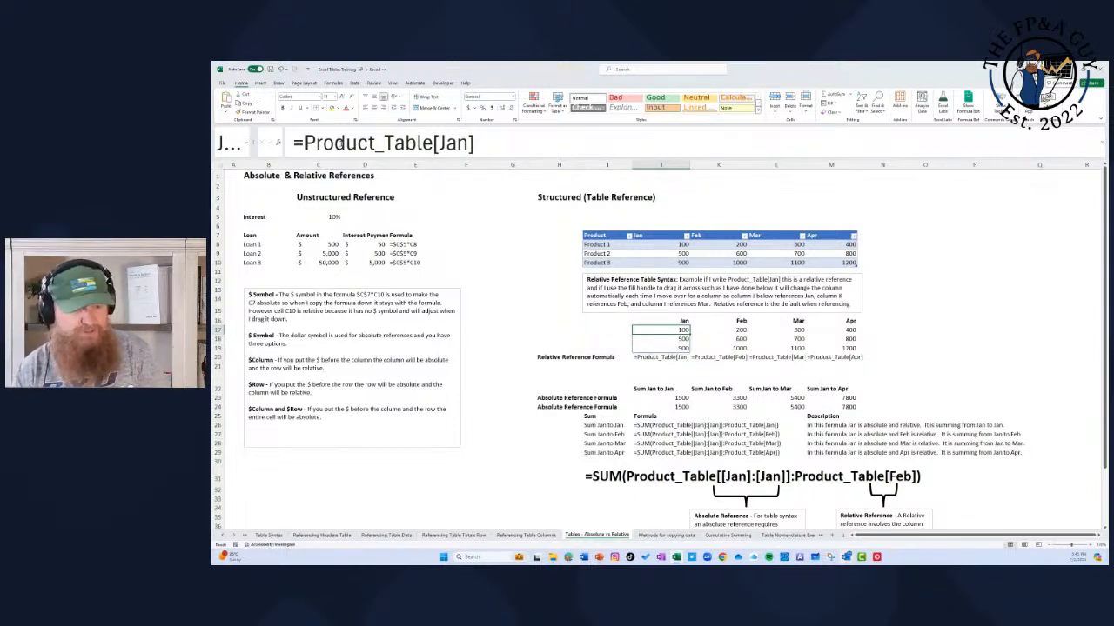
pyautogui.moveTo(304, 142); pyautogui.dragTo(474, 143)
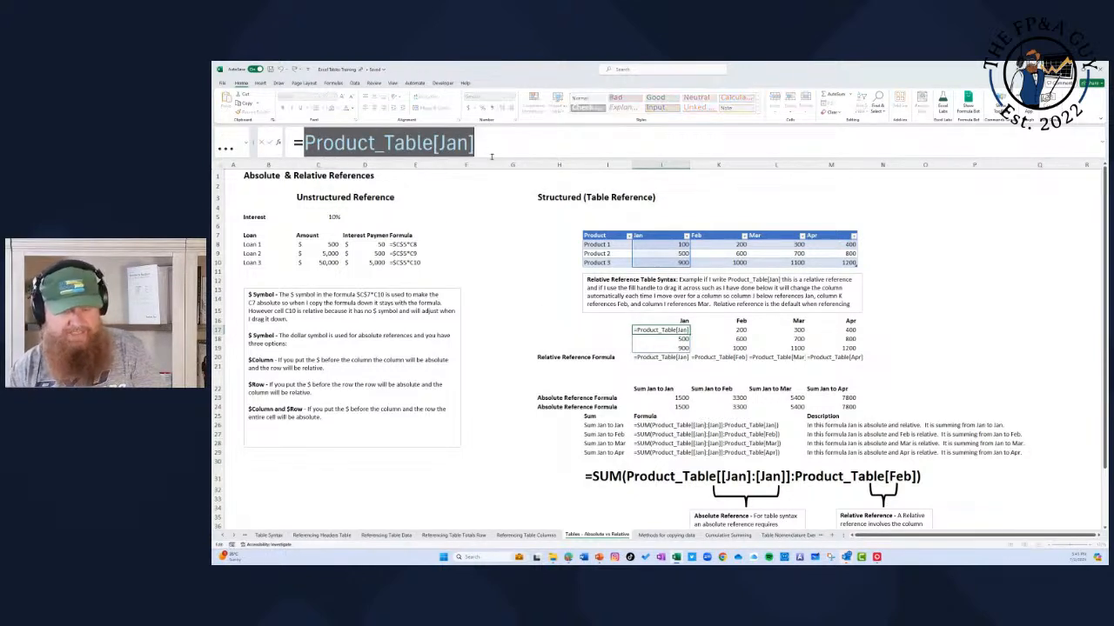
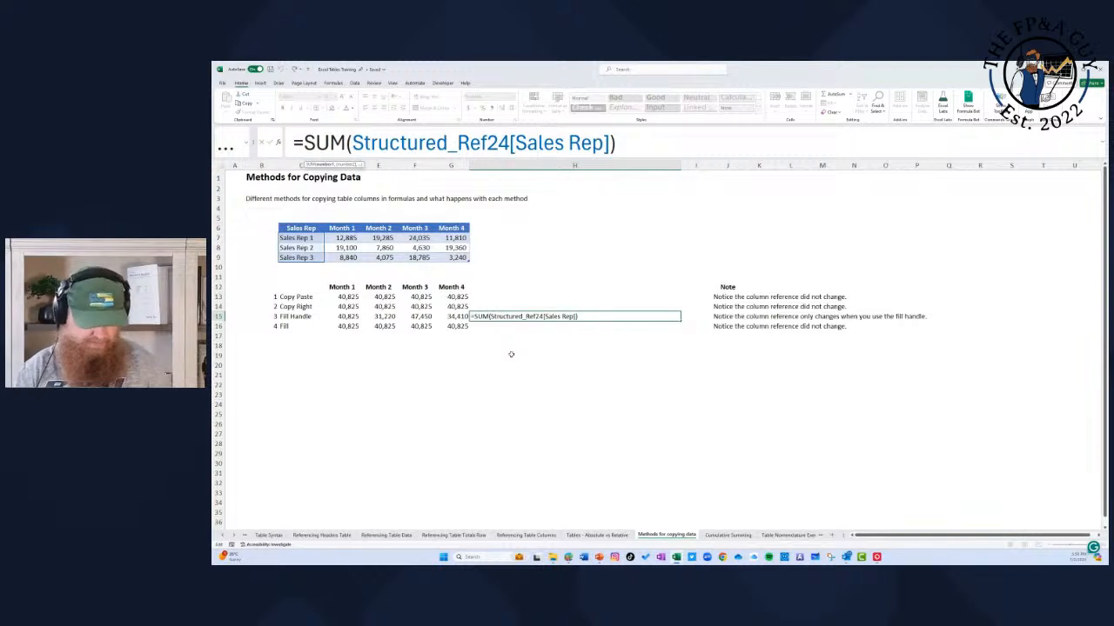
# Step: Leave the H15 formula unchanged and review the structured SUM formulas across the Fill Handle row, back to D15
pyautogui.press('Escape')
pyautogui.press('Left')
pyautogui.press('Right')
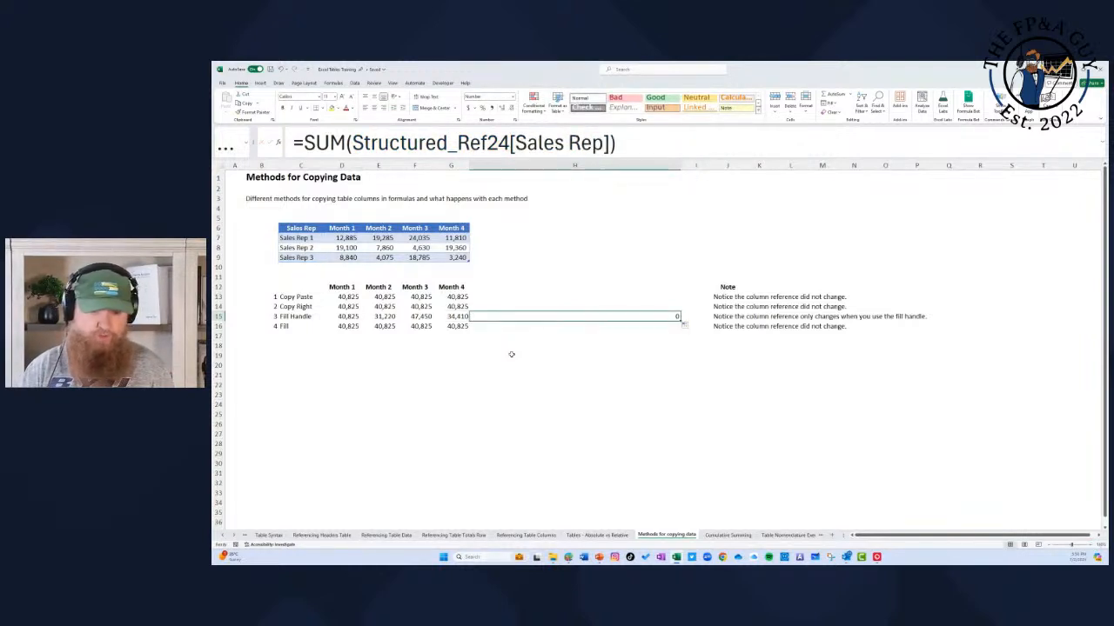
pyautogui.press('Left')
pyautogui.press('Left')
pyautogui.press('Left')
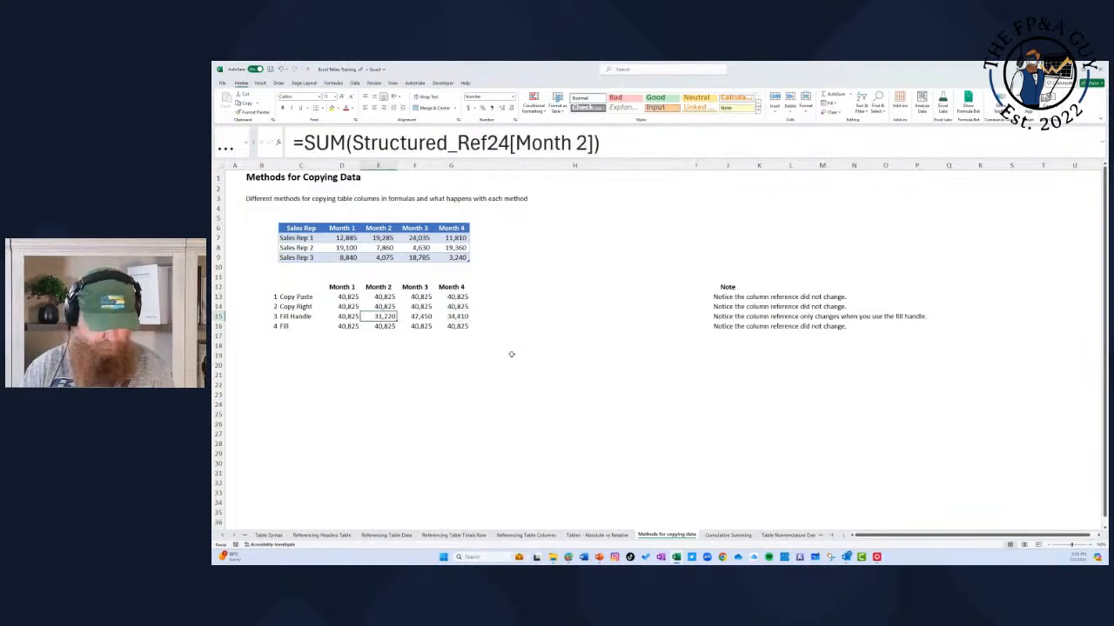
# Step: Clear the extra Sales Rep sum from H15 in the Fill Handle row and reselect E15
pyautogui.press('Left')
pyautogui.press('Right')
pyautogui.press('Right')
pyautogui.press('Right')
pyautogui.press('Right')
pyautogui.press('Delete')
pyautogui.press('Left')
pyautogui.press('Left')
pyautogui.press('Left')
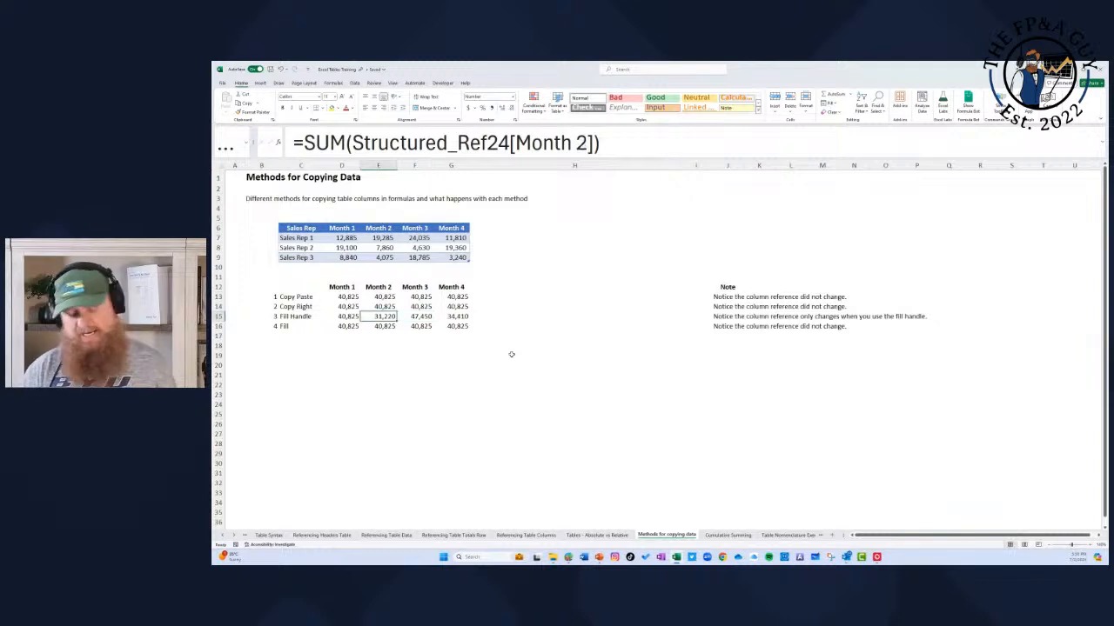
# Step: Clear E16:G16 in the Fill row and refill them from D16 using Fill Right
pyautogui.click(352, 327)
pyautogui.moveTo(377, 325); pyautogui.dragTo(449, 327)
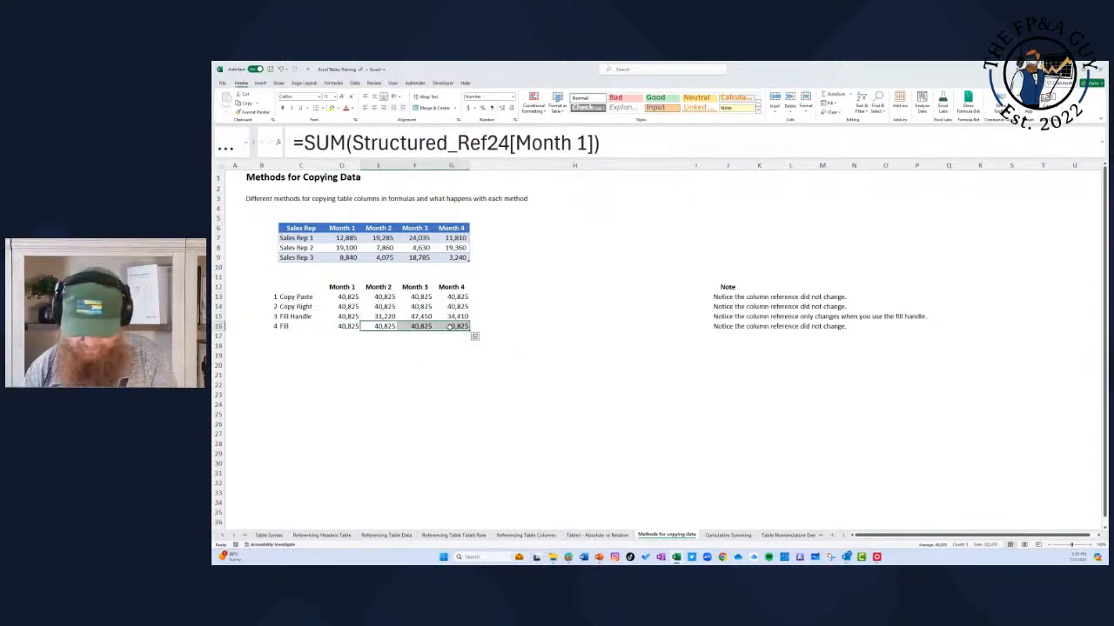
pyautogui.press('Delete')
pyautogui.moveTo(347, 327); pyautogui.dragTo(460, 327)
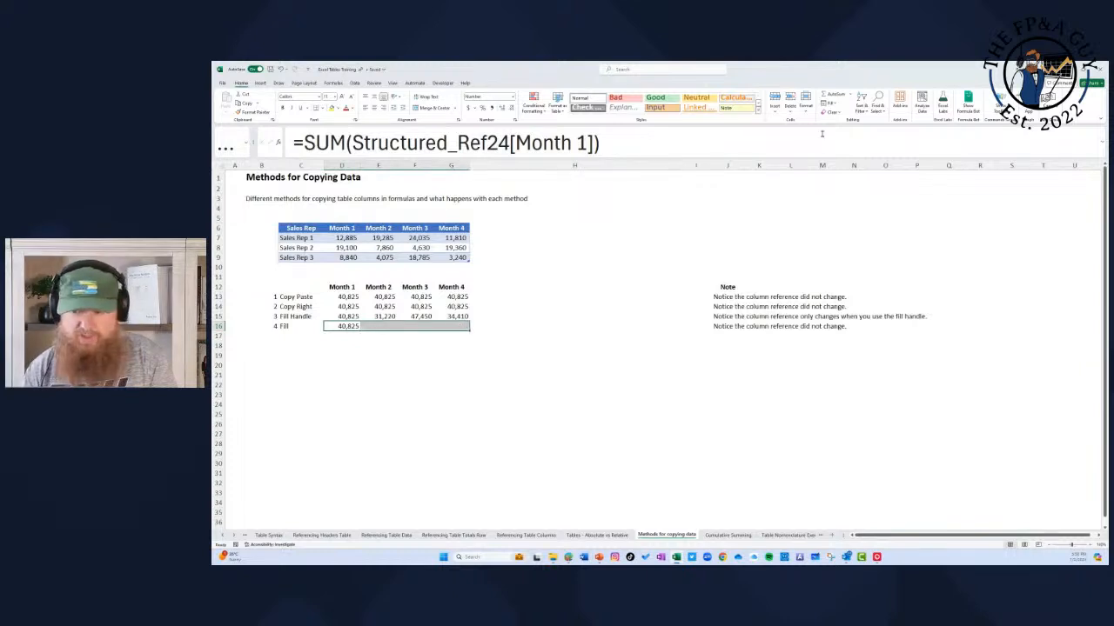
pyautogui.click(831, 104)
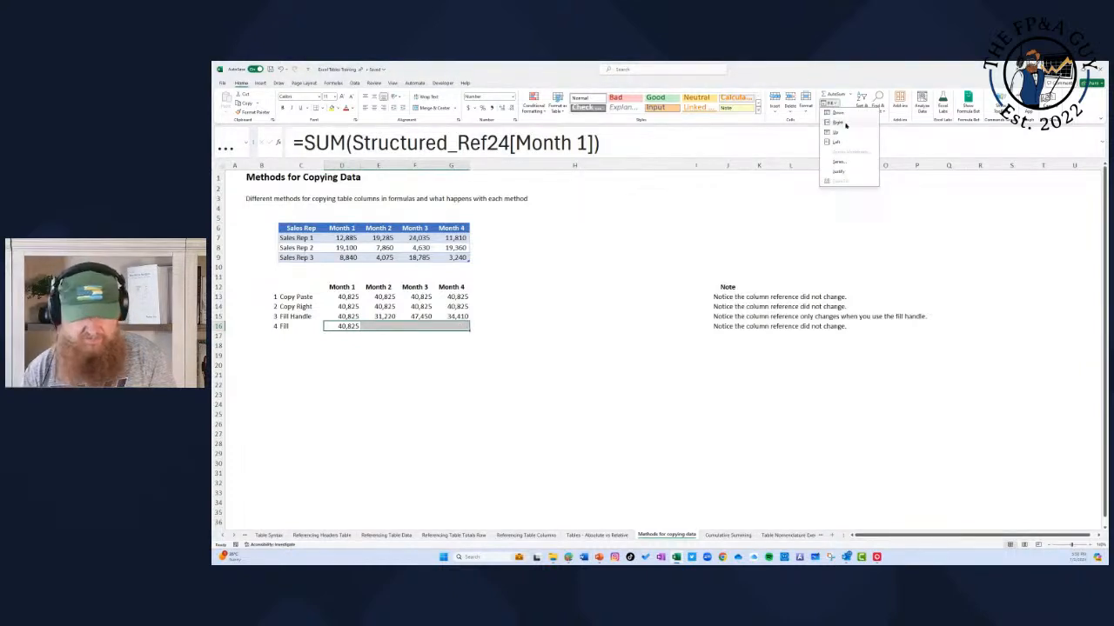
pyautogui.click(842, 123)
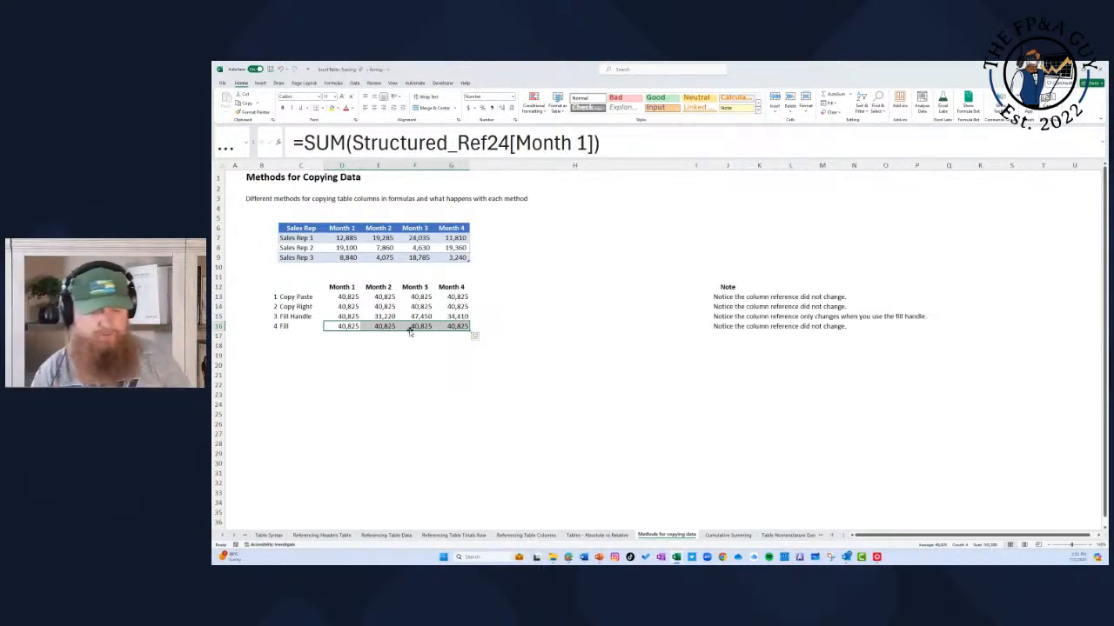
# Step: Extend the Month 1 sum in D15 through G15 with the fill handle, then highlight the table's month headers and the comparison block
pyautogui.click(351, 316)
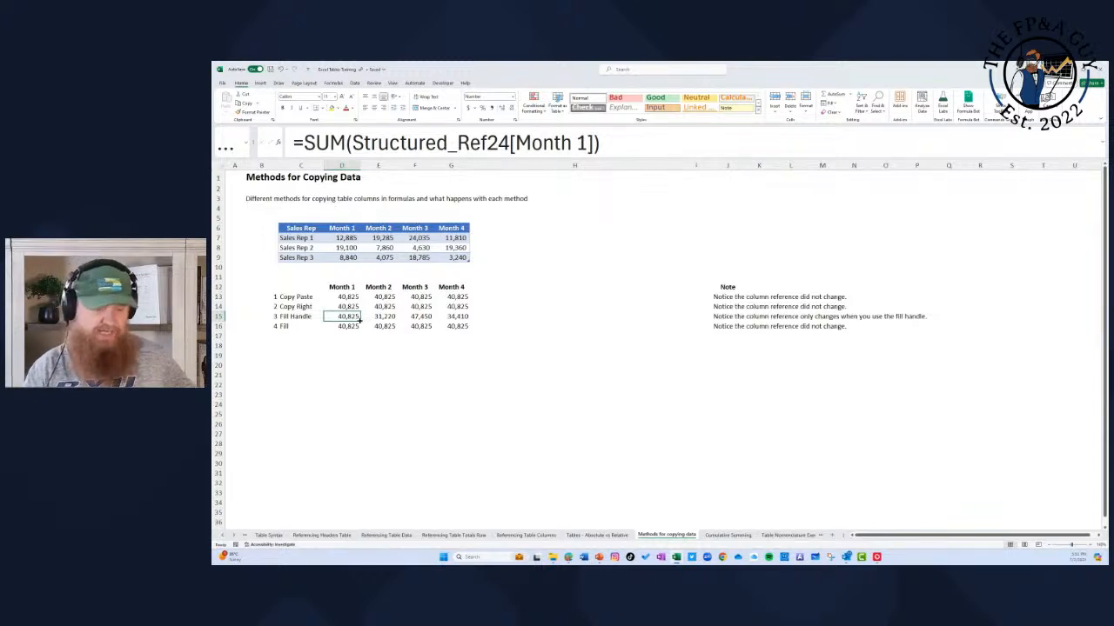
pyautogui.moveTo(358, 321); pyautogui.dragTo(469, 321)
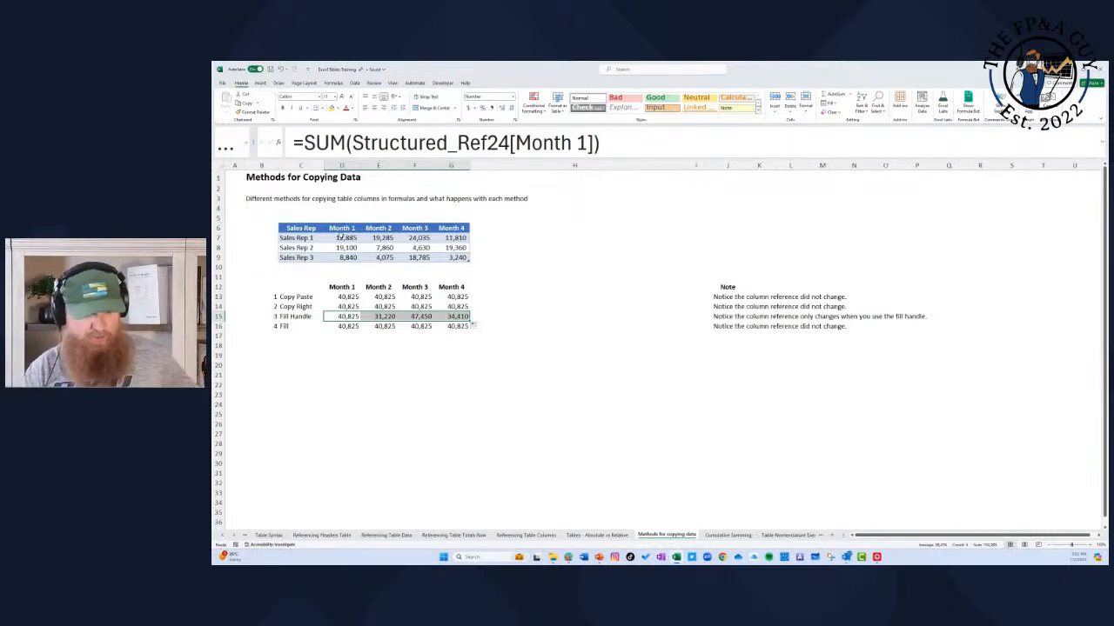
pyautogui.moveTo(342, 231); pyautogui.dragTo(458, 229)
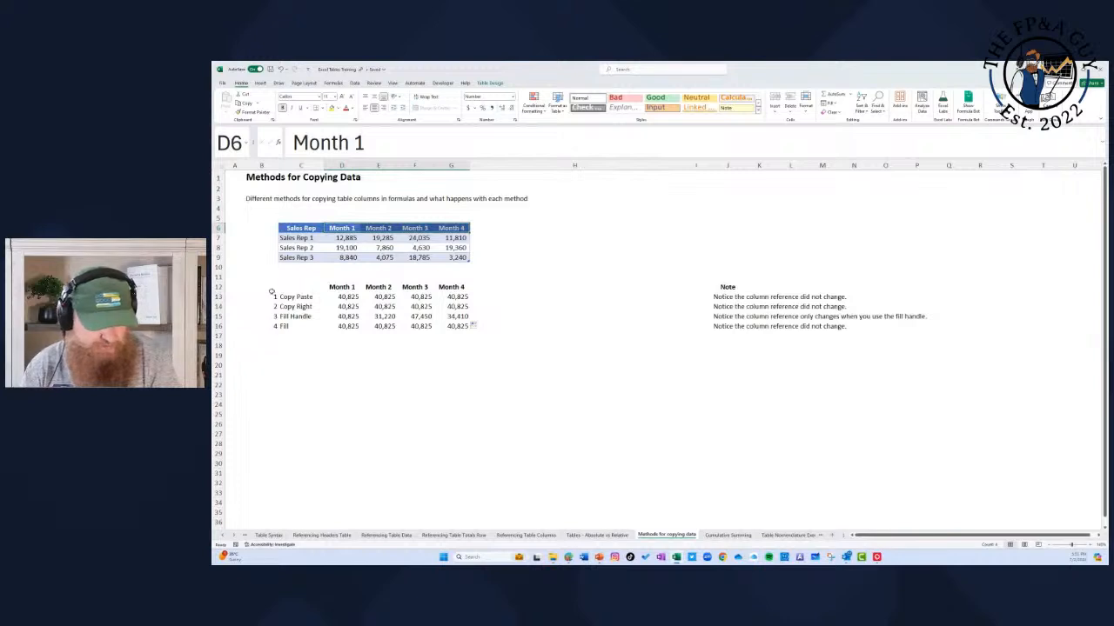
pyautogui.moveTo(244, 282); pyautogui.dragTo(489, 338)
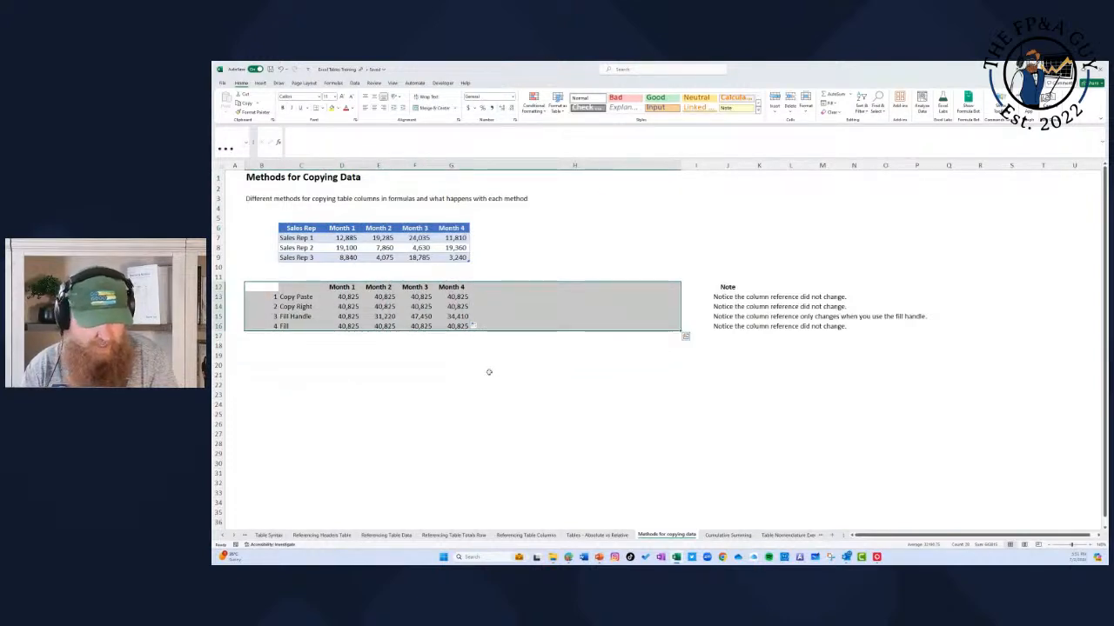
pyautogui.click(472, 402)
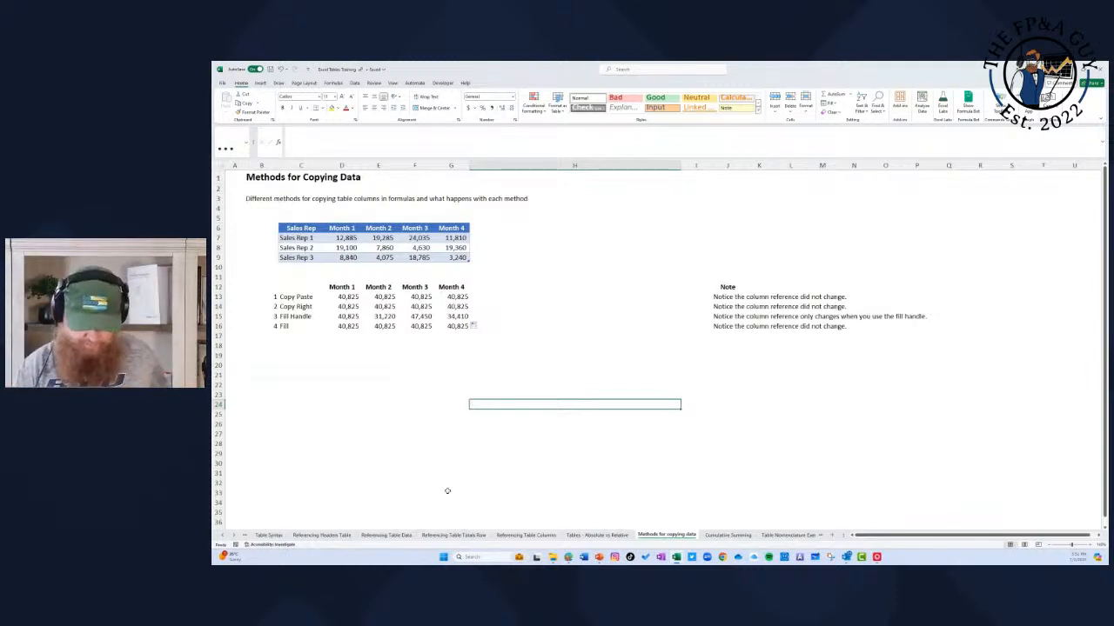
# Step: Go to the Cumulative Summing sheet and autofit the width of Date column I
pyautogui.click(727, 535)
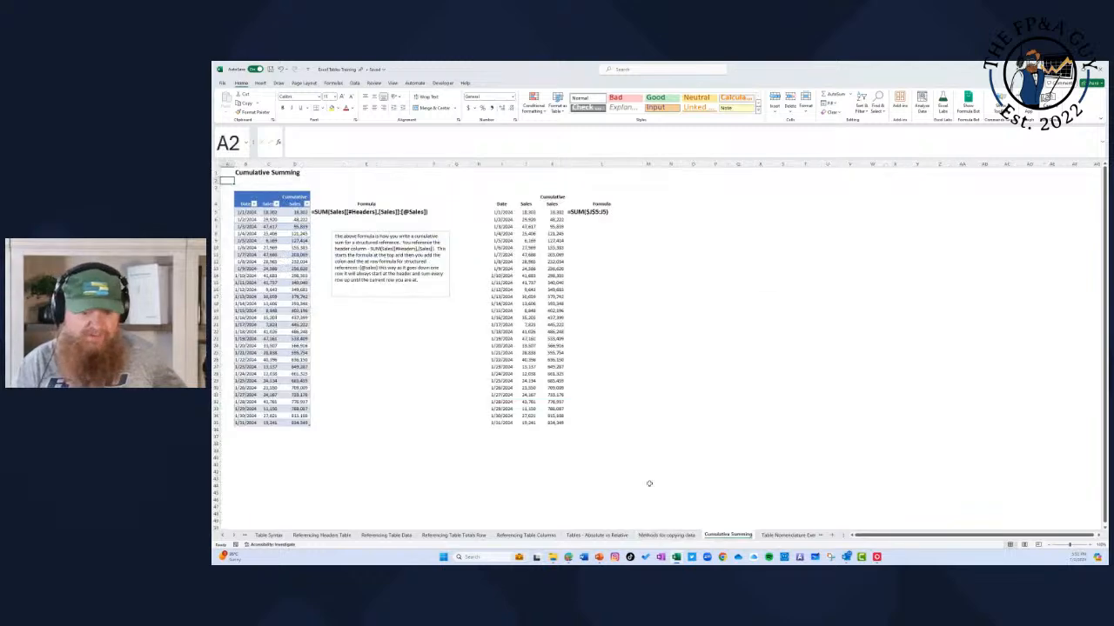
pyautogui.click(1089, 545)
pyautogui.click(1089, 545)
pyautogui.click(1089, 545)
pyautogui.click(1090, 545)
pyautogui.click(1090, 544)
pyautogui.click(1089, 544)
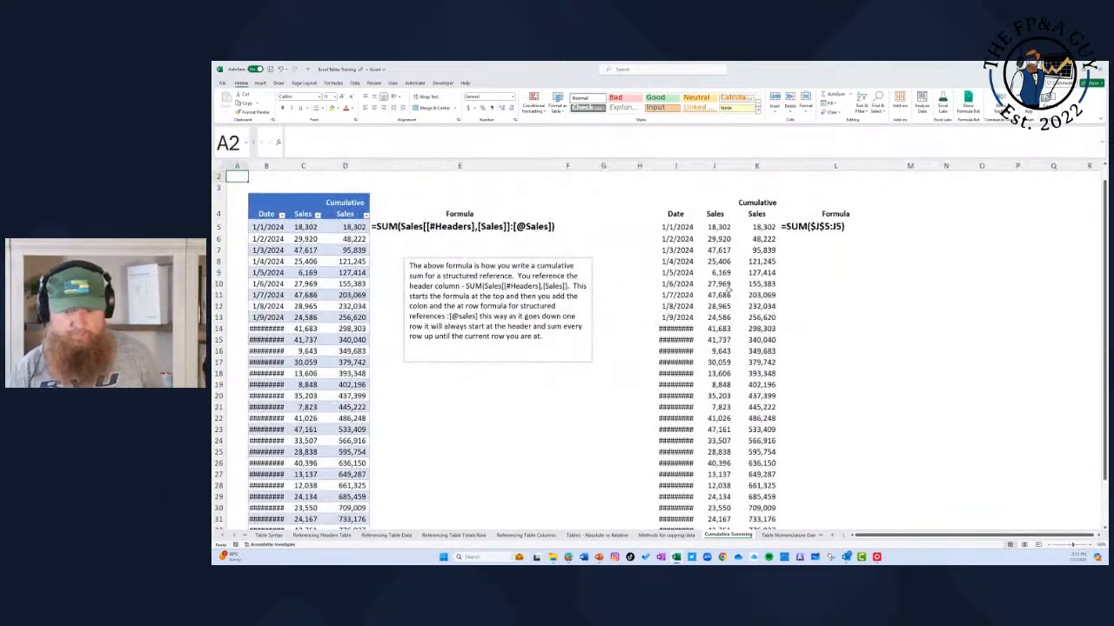
pyautogui.doubleClick(694, 166)
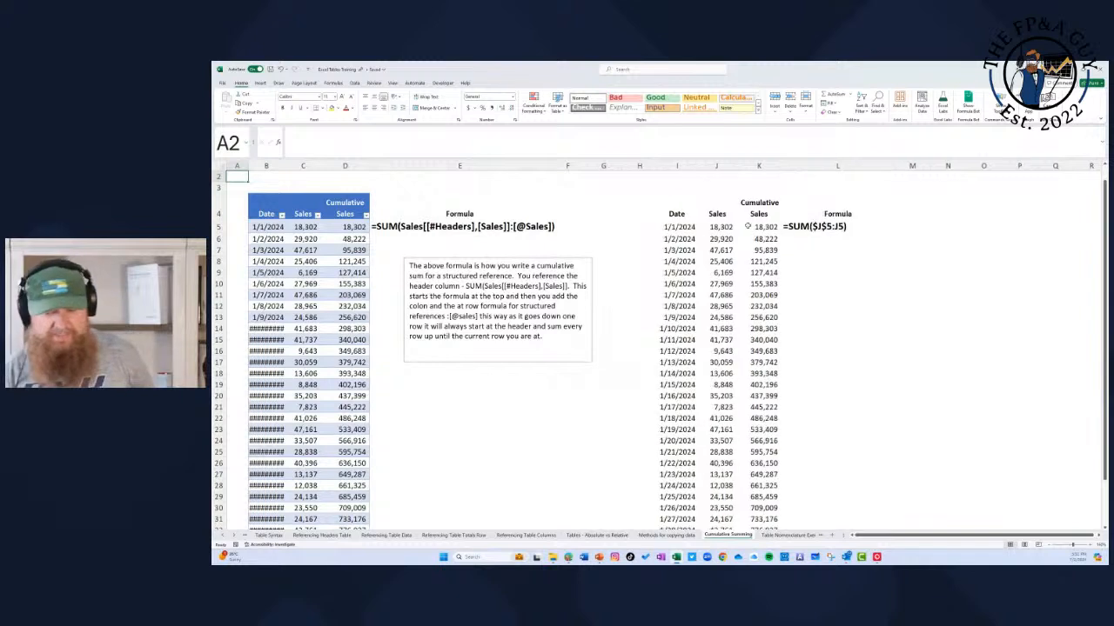
# Step: Inspect the running total formula =SUM($J$5:J5) in K5 and fill it down the Cumulative Sales column
pyautogui.click(747, 225)
pyautogui.doubleClick(746, 225)
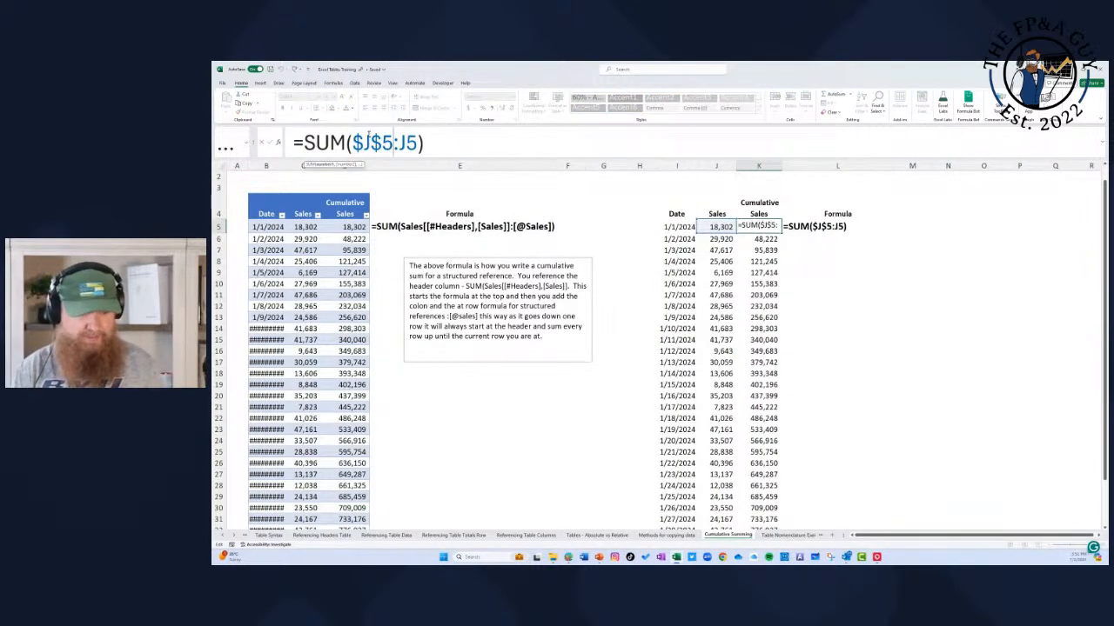
pyautogui.press('Escape')
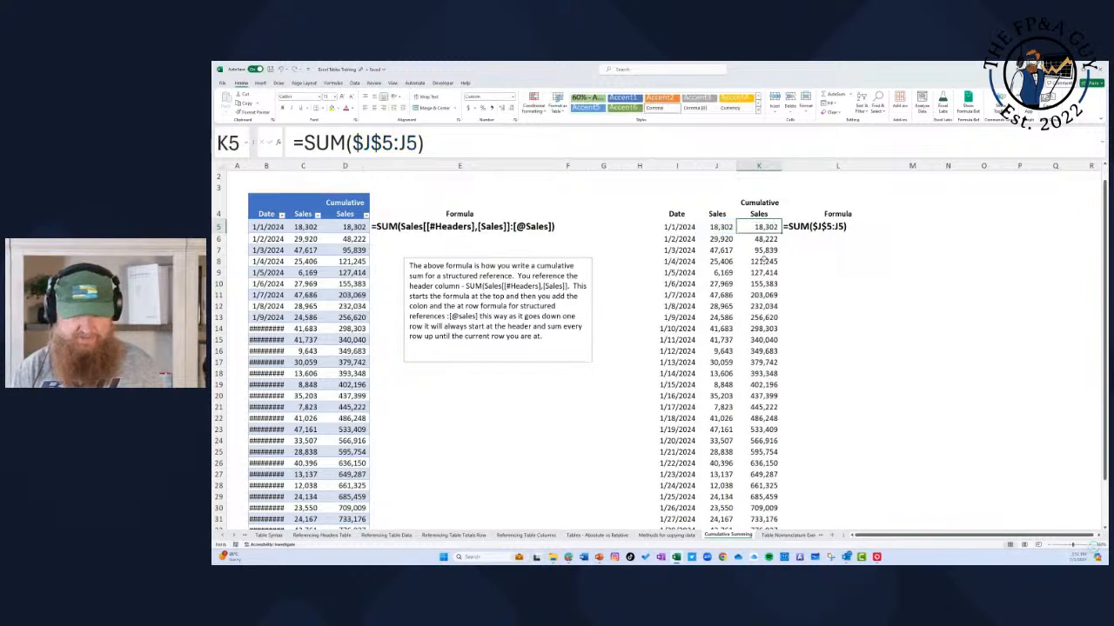
pyautogui.doubleClick(782, 232)
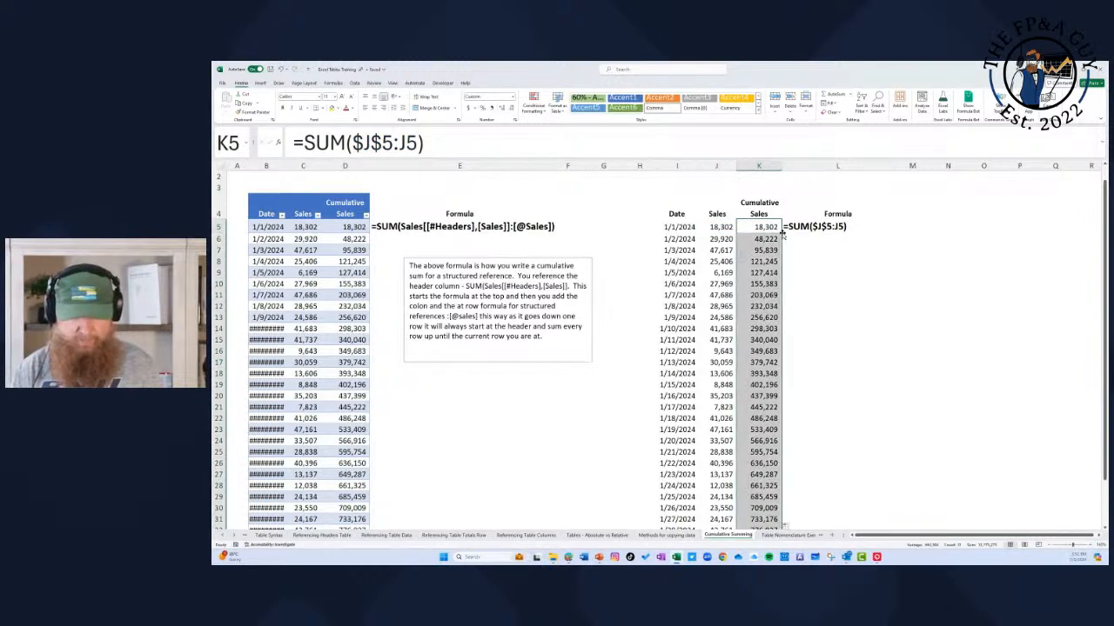
# Step: Examine how the range reference expands in the cumulative formulas in K6 and K35
pyautogui.click(766, 239)
pyautogui.press('F2')
pyautogui.press('Escape')
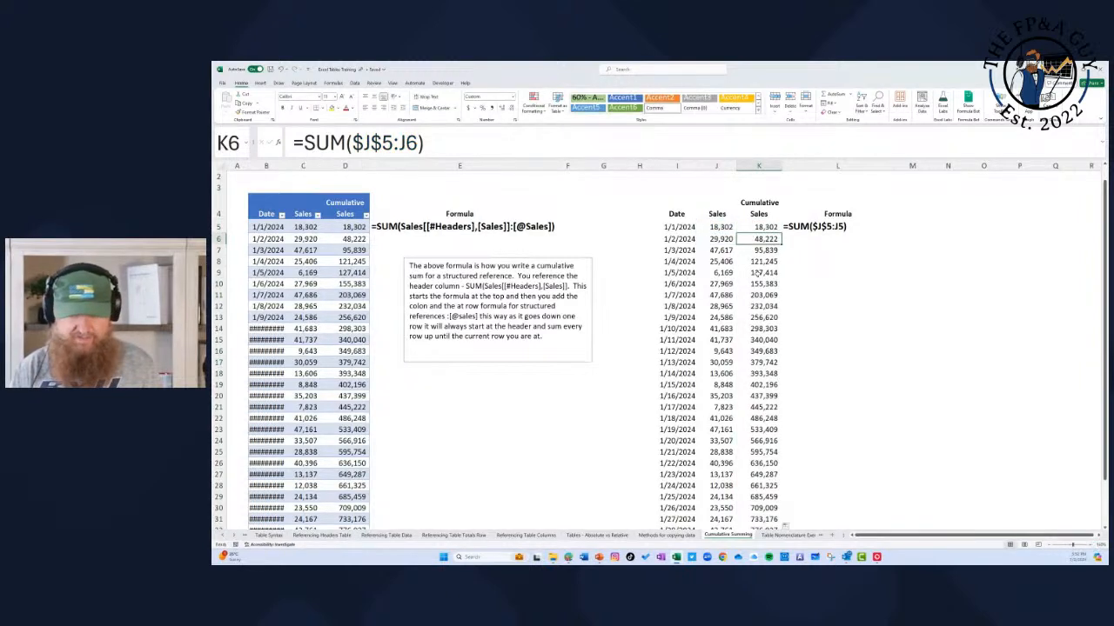
pyautogui.scroll(-11, 746, 284)
pyautogui.scroll(6, 752, 316)
pyautogui.click(771, 398)
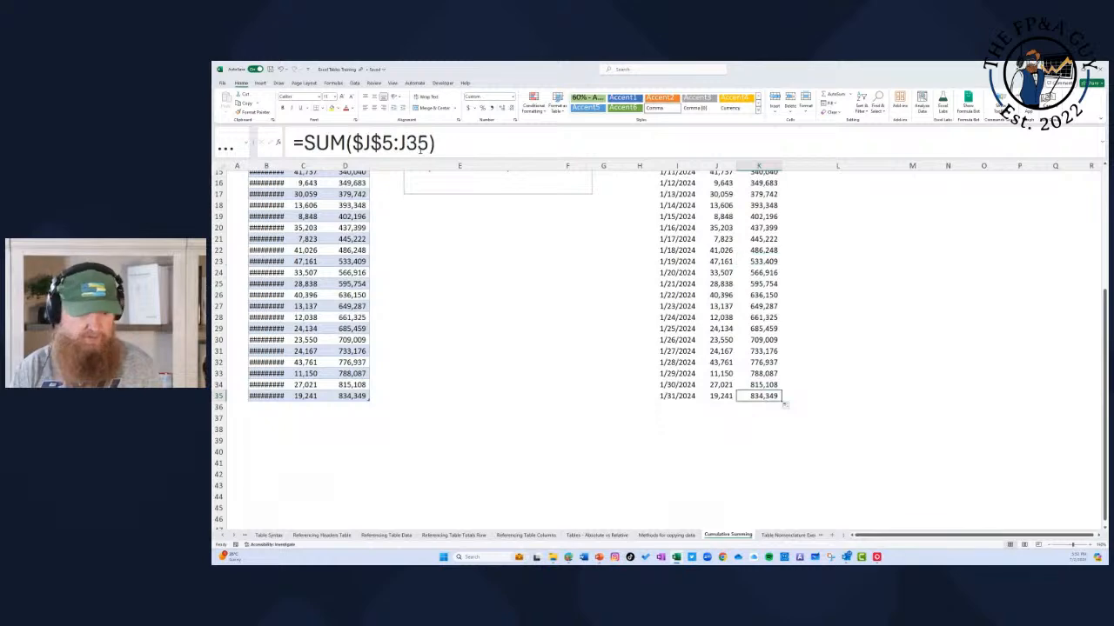
pyautogui.press('F2')
pyautogui.scroll(5, 810, 332)
pyautogui.press('Escape')
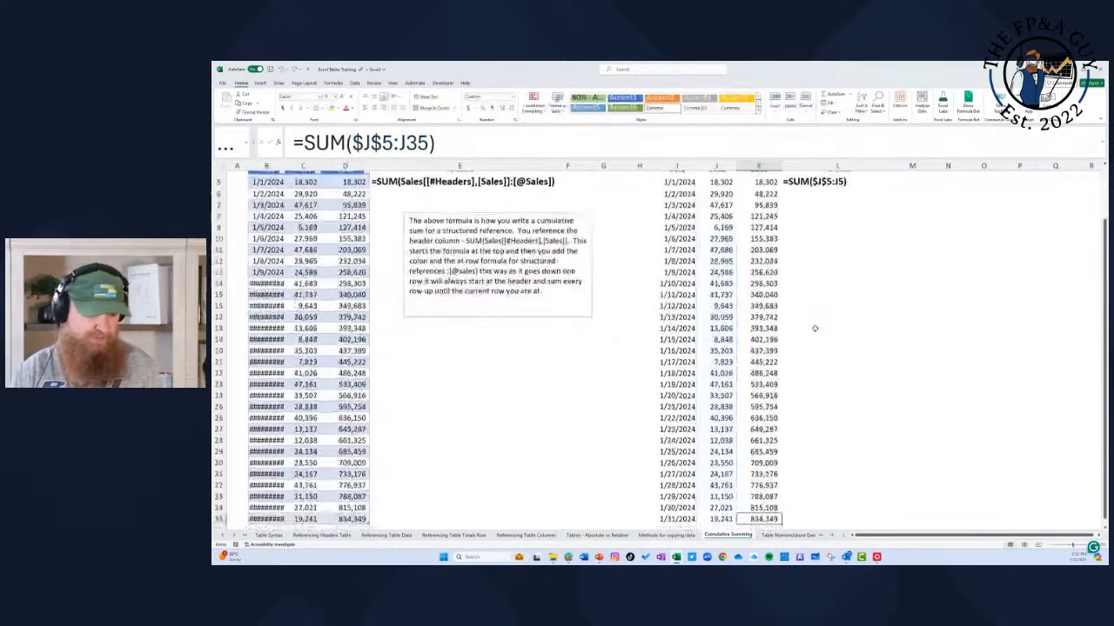
# Step: Autofit the widths of the Sales table's Date and Sales columns, B and C
pyautogui.scroll(2, 309, 348)
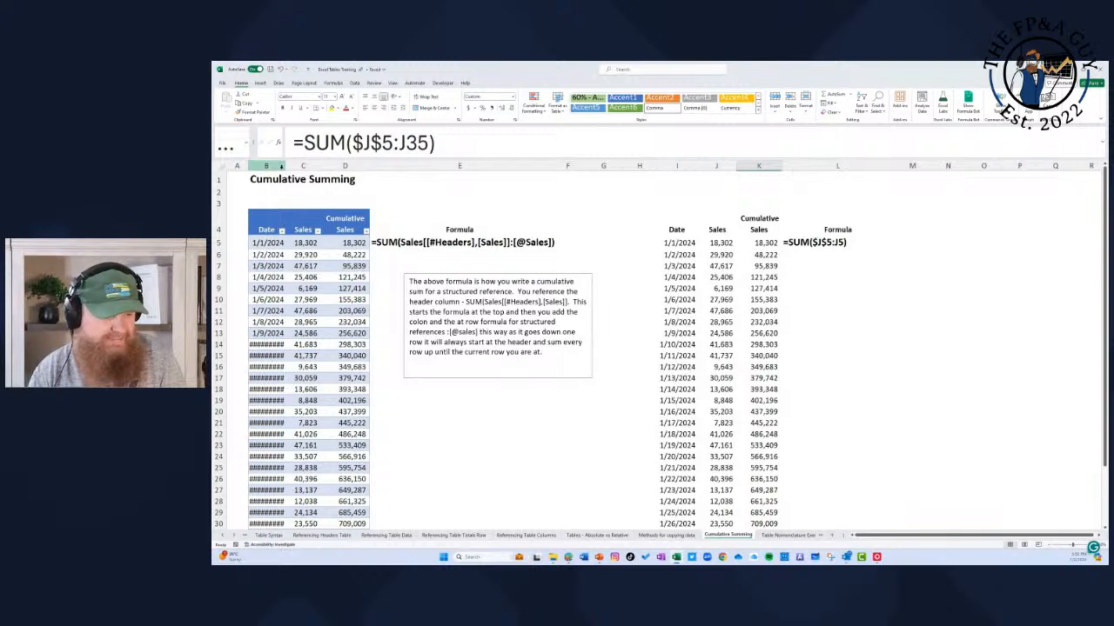
pyautogui.moveTo(280, 165); pyautogui.dragTo(296, 166)
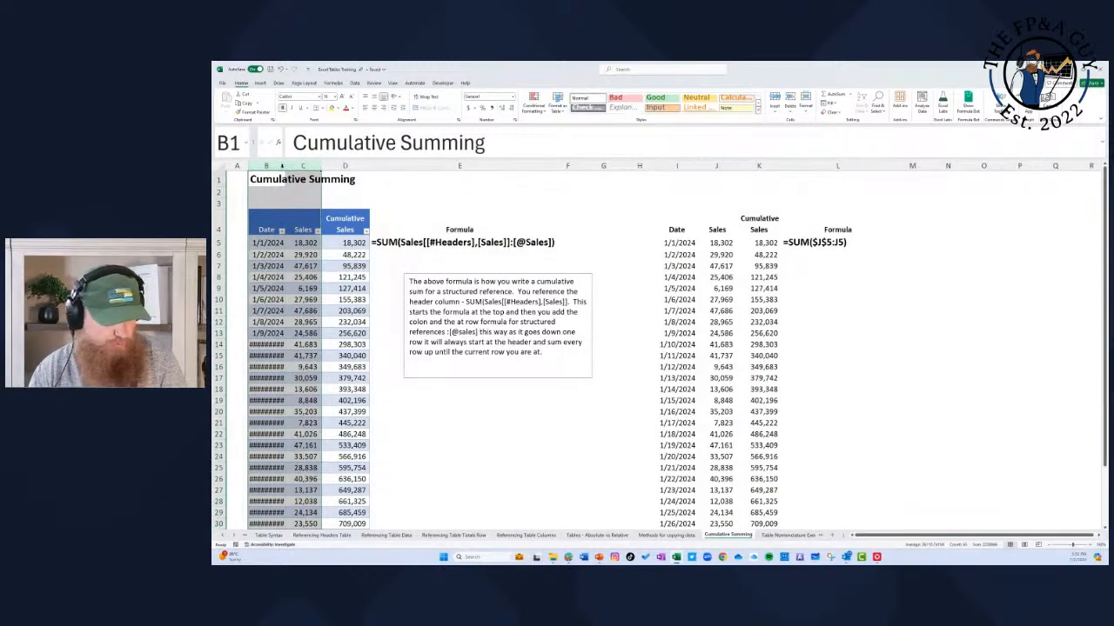
pyautogui.doubleClick(283, 165)
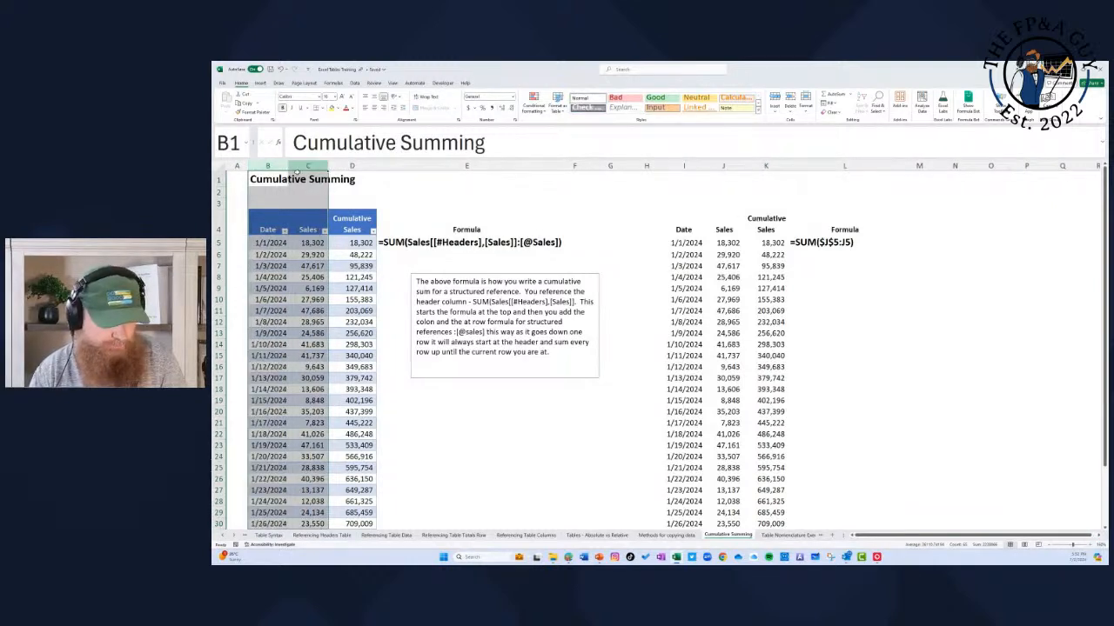
# Step: Examine the structured cumulative formula in D5 and compare it with the one in D6
pyautogui.click(370, 242)
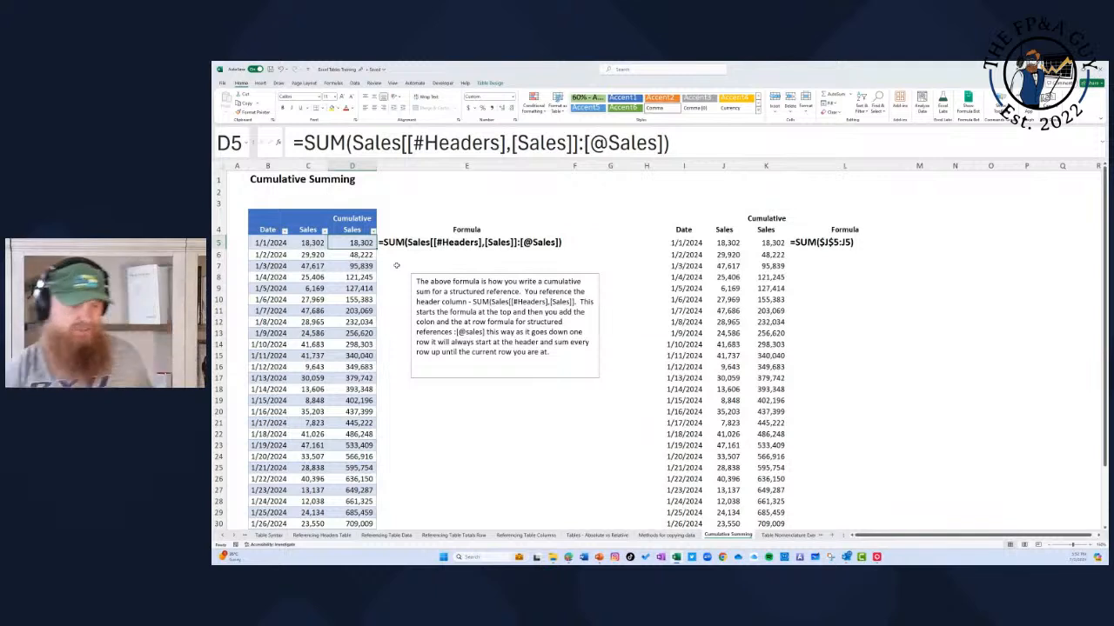
pyautogui.click(439, 143)
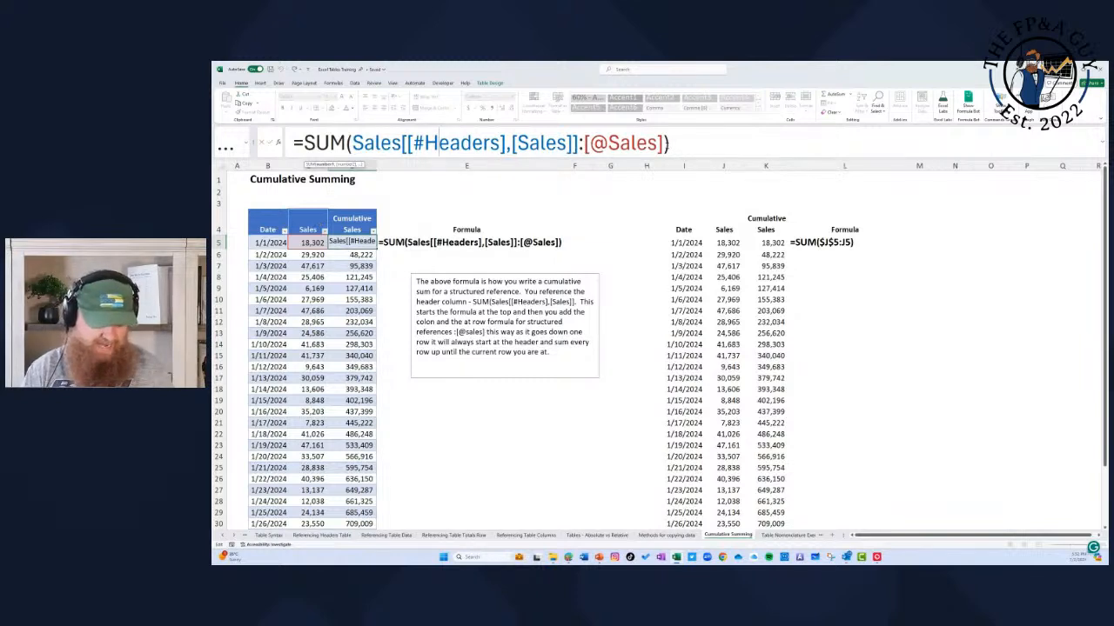
pyautogui.press('Escape')
pyautogui.press('Right')
pyautogui.press('Left')
pyautogui.press('Down')
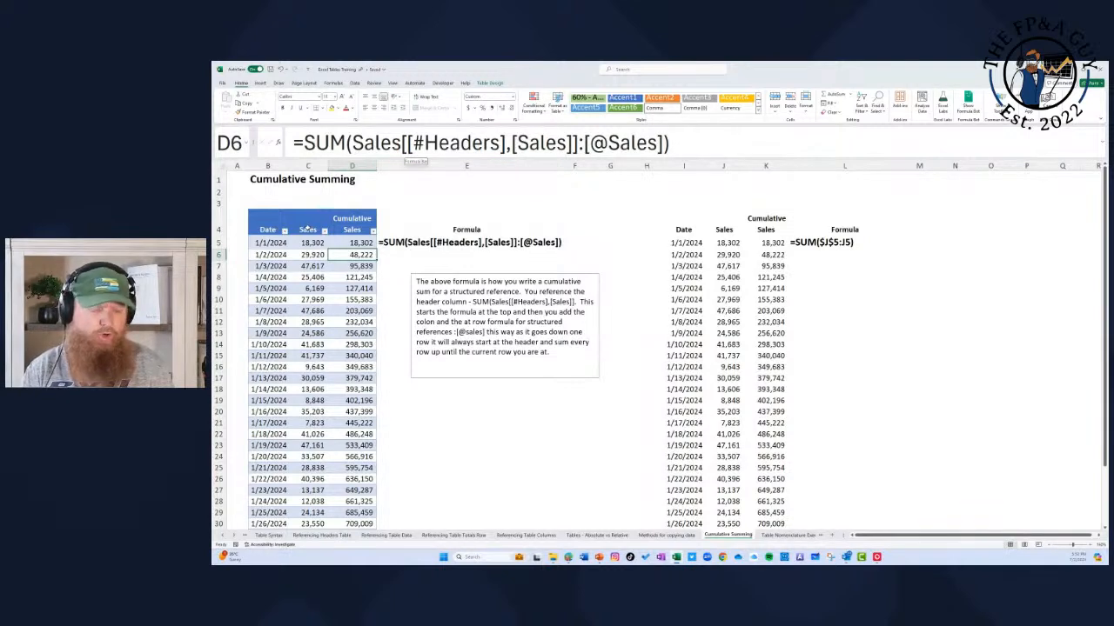
# Step: Trace the cells the cumulative sum covers, from the Sales header in C4 through C5:C10, and return to D5
pyautogui.click(307, 228)
pyautogui.click(308, 254)
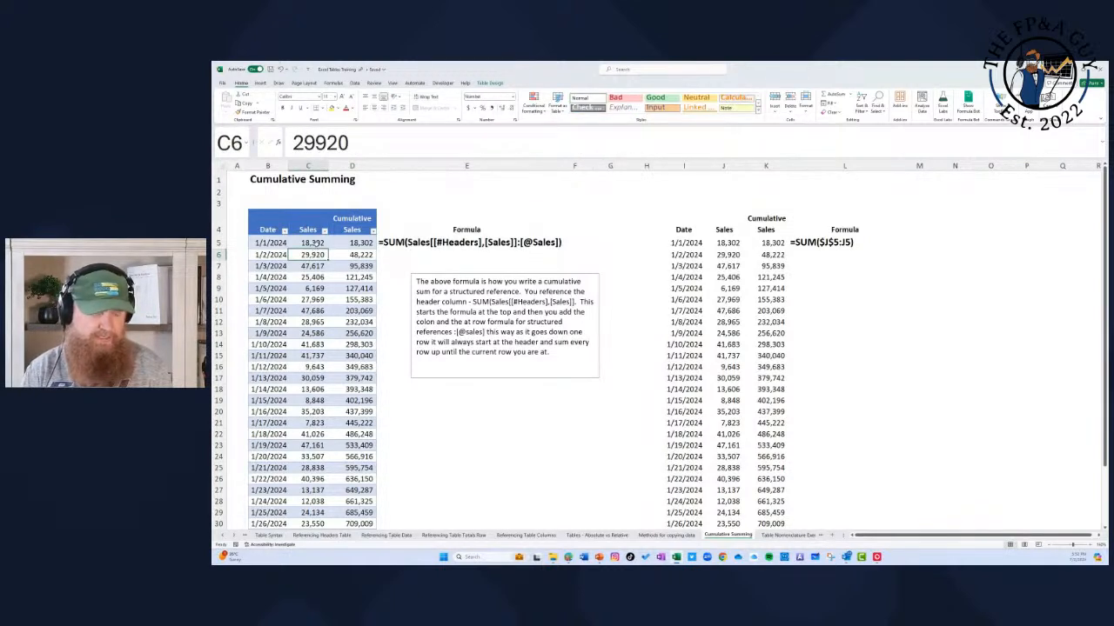
pyautogui.moveTo(315, 243); pyautogui.dragTo(313, 300)
pyautogui.click(362, 244)
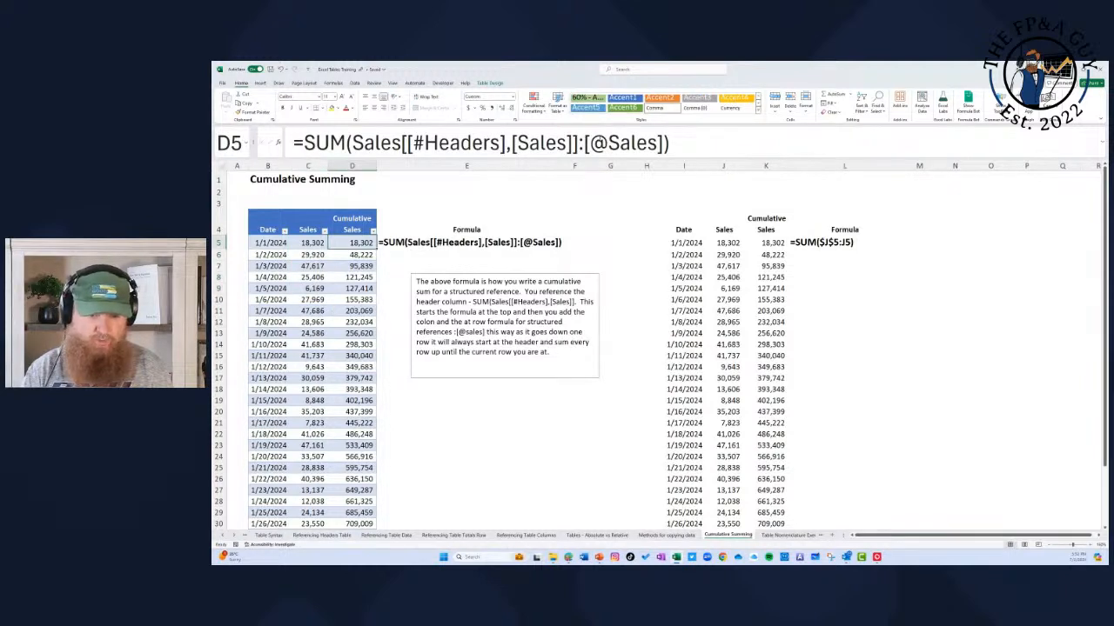
pyautogui.moveTo(608, 144); pyautogui.dragTo(592, 145)
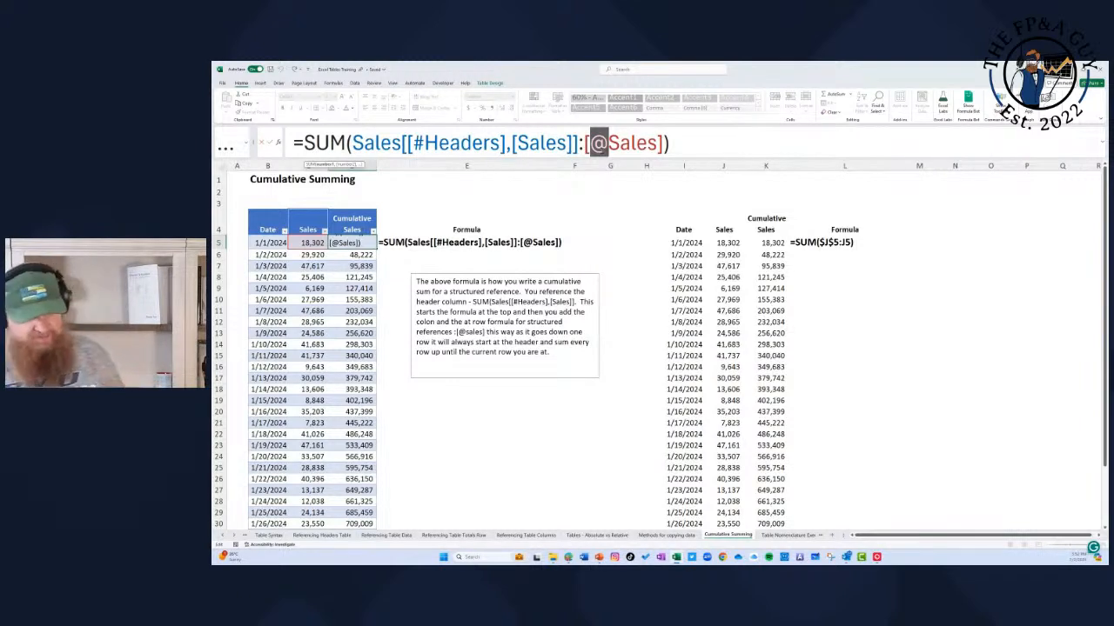
pyautogui.press('Escape')
pyautogui.press('Down')
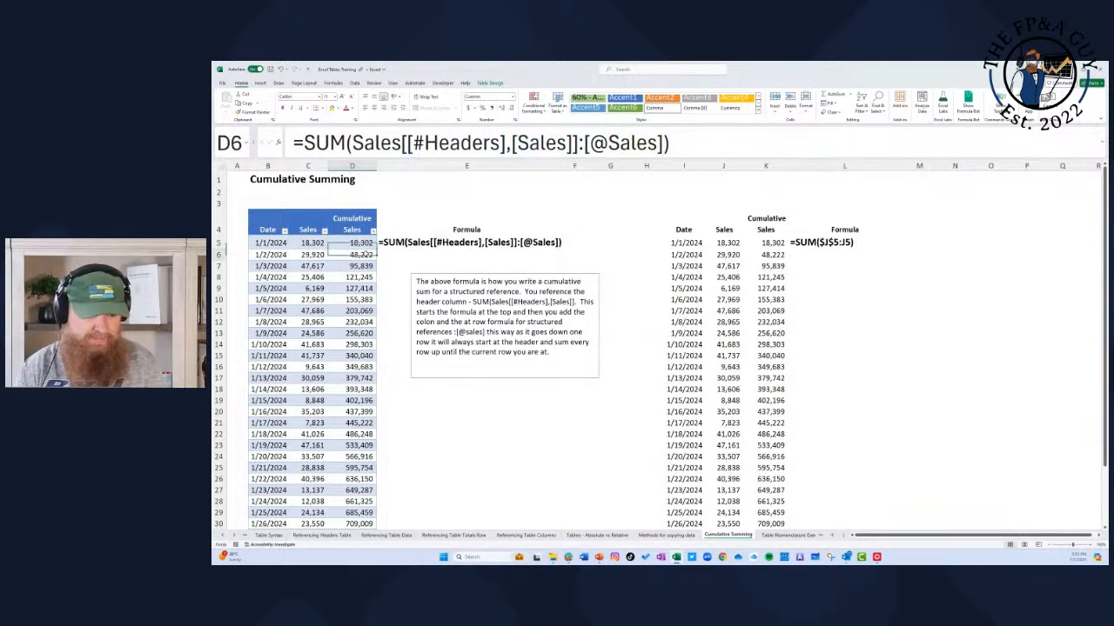
pyautogui.click(306, 255)
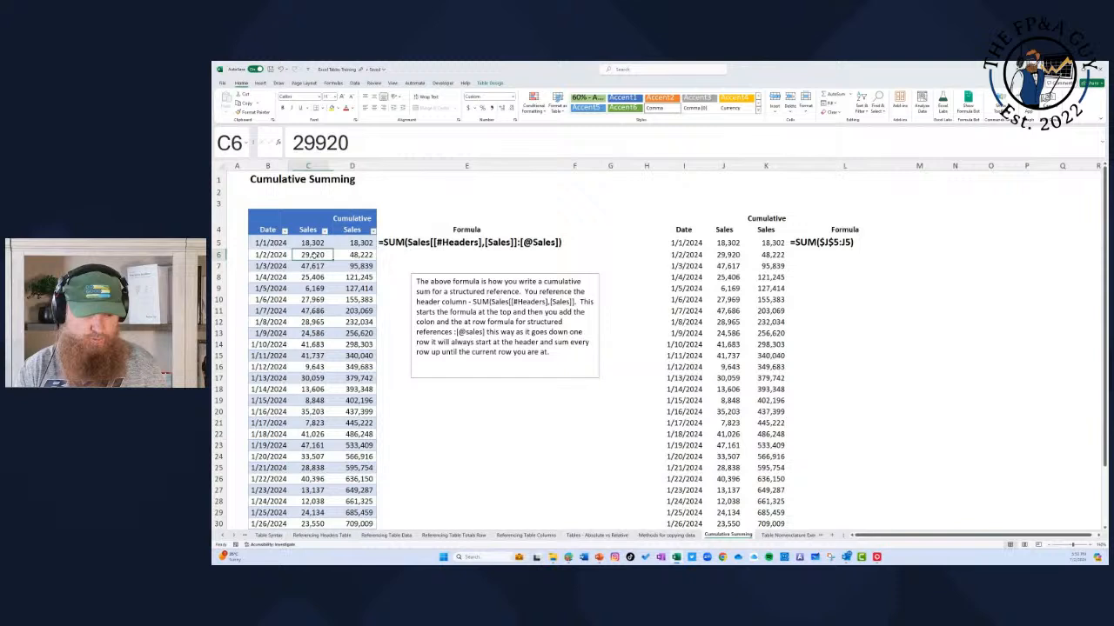
pyautogui.click(361, 256)
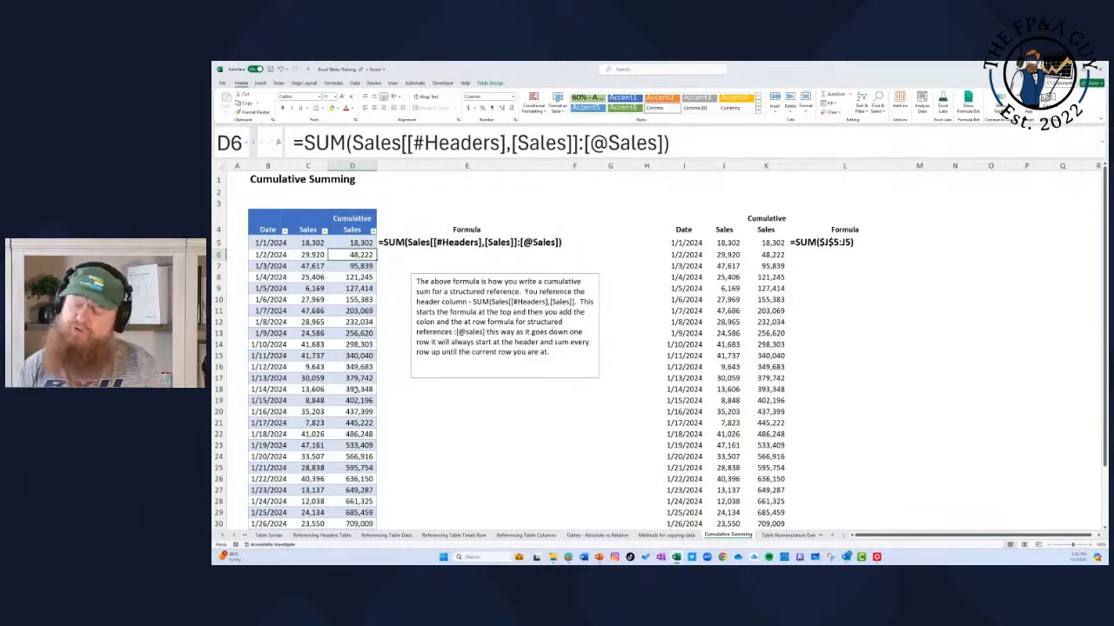
# Step: Try an ordinary cell reference by entering =K7 in L8, and clear the cell
pyautogui.click(839, 278)
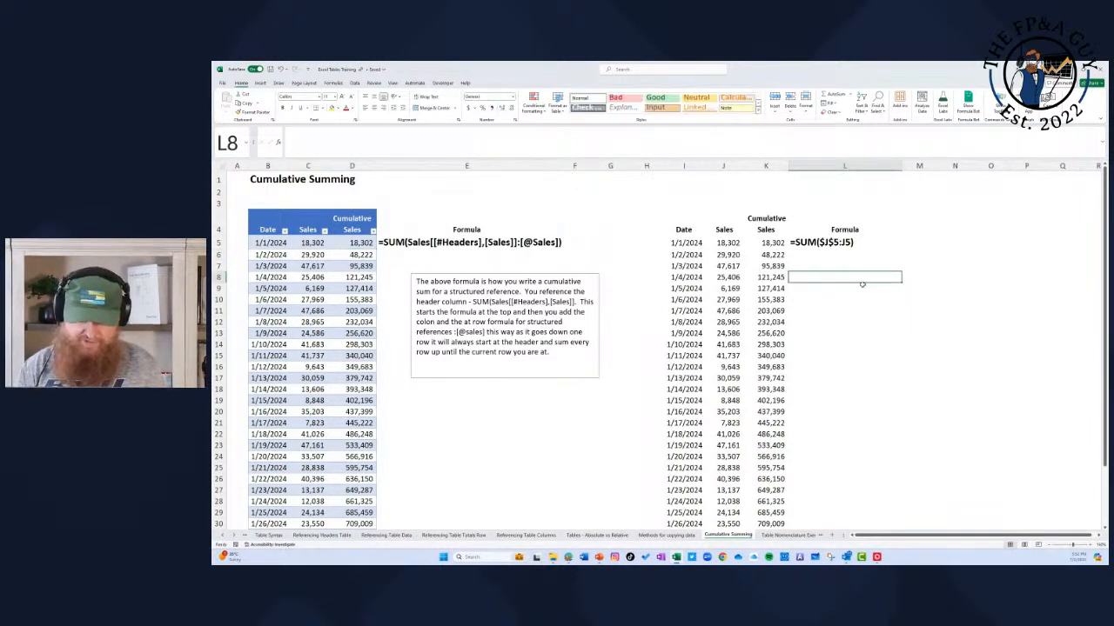
pyautogui.write('=')
pyautogui.press('Left')
pyautogui.press('Up')
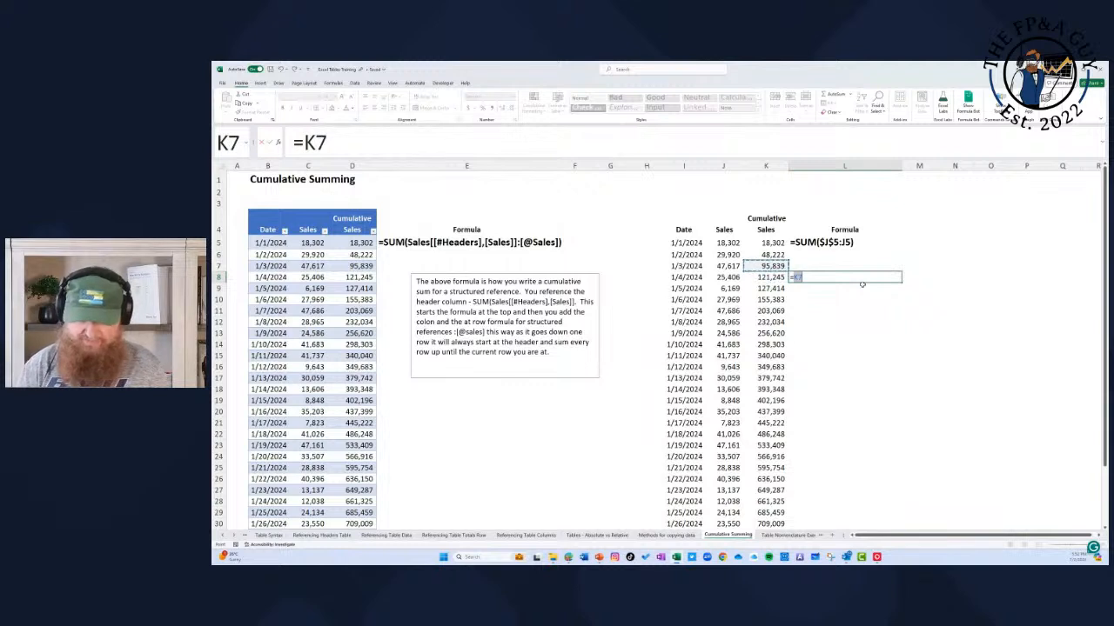
pyautogui.press('Return')
pyautogui.press('Up')
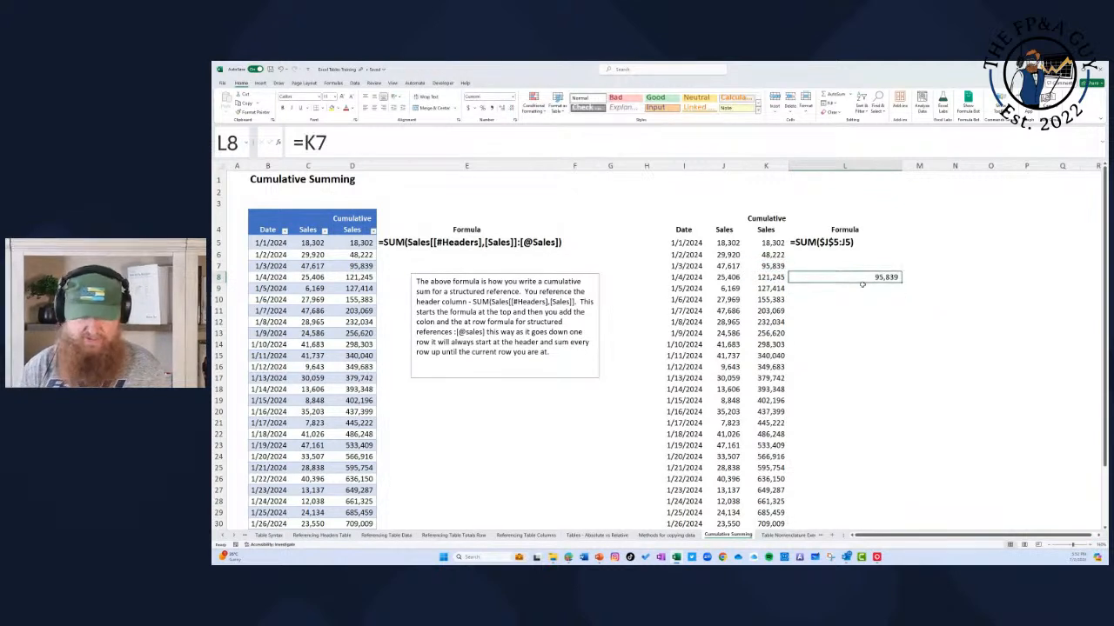
pyautogui.press('Delete')
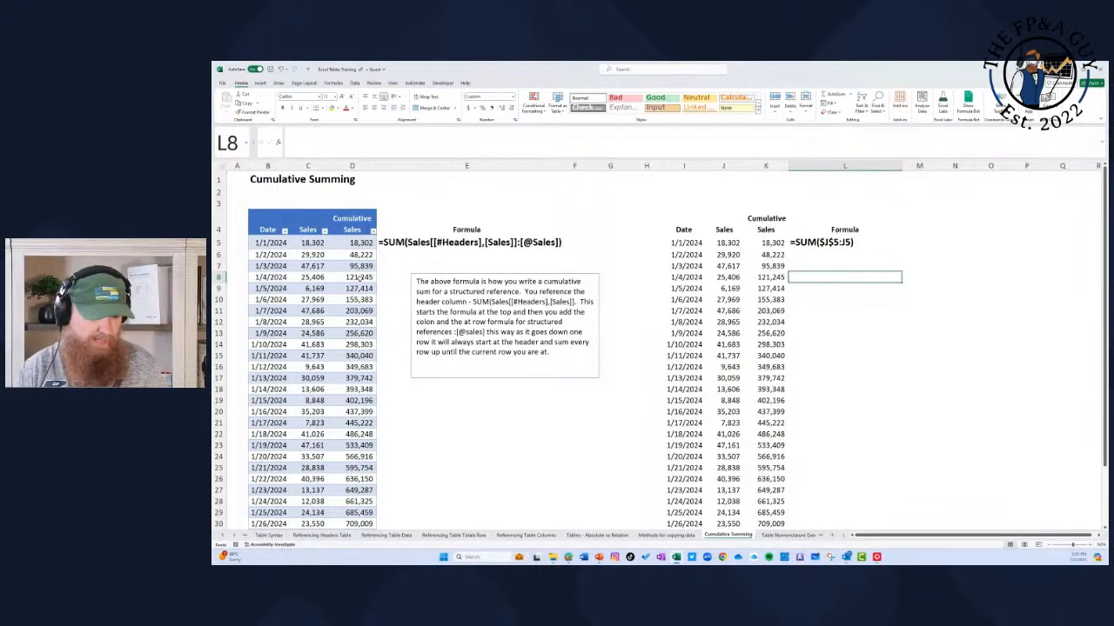
pyautogui.click(359, 277)
pyautogui.click(377, 287)
pyautogui.write('=')
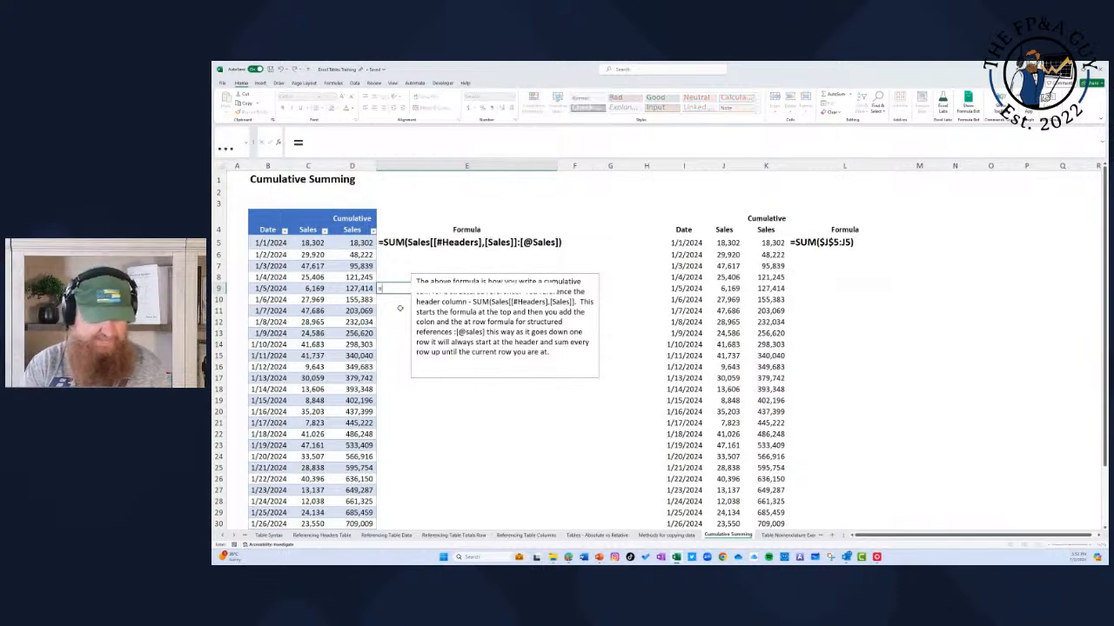
pyautogui.write('D')
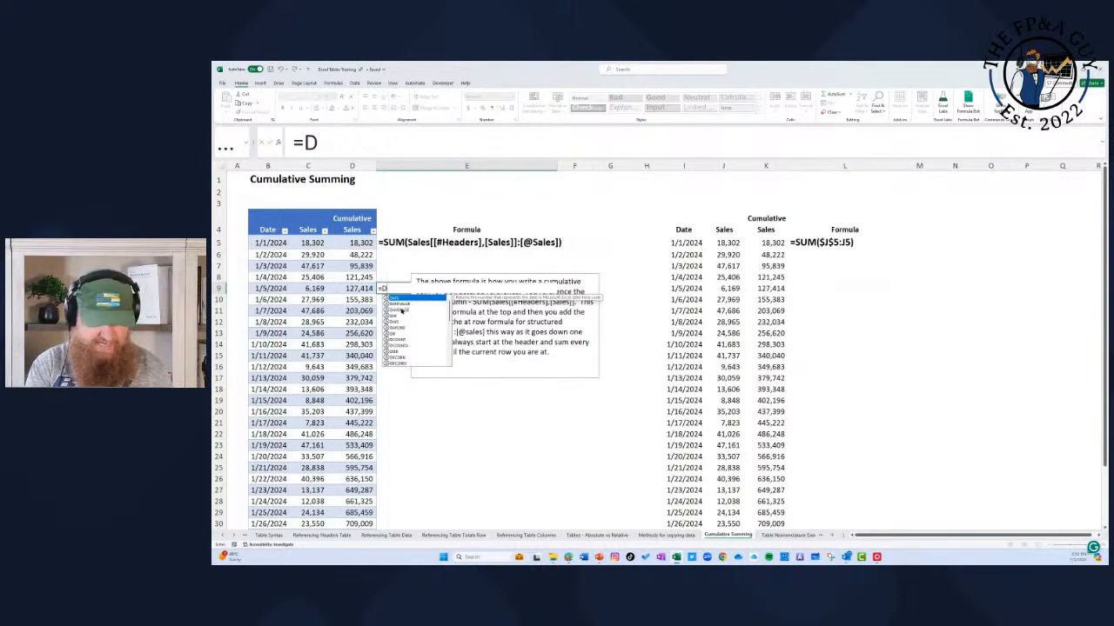
pyautogui.write('8')
pyautogui.press('Escape')
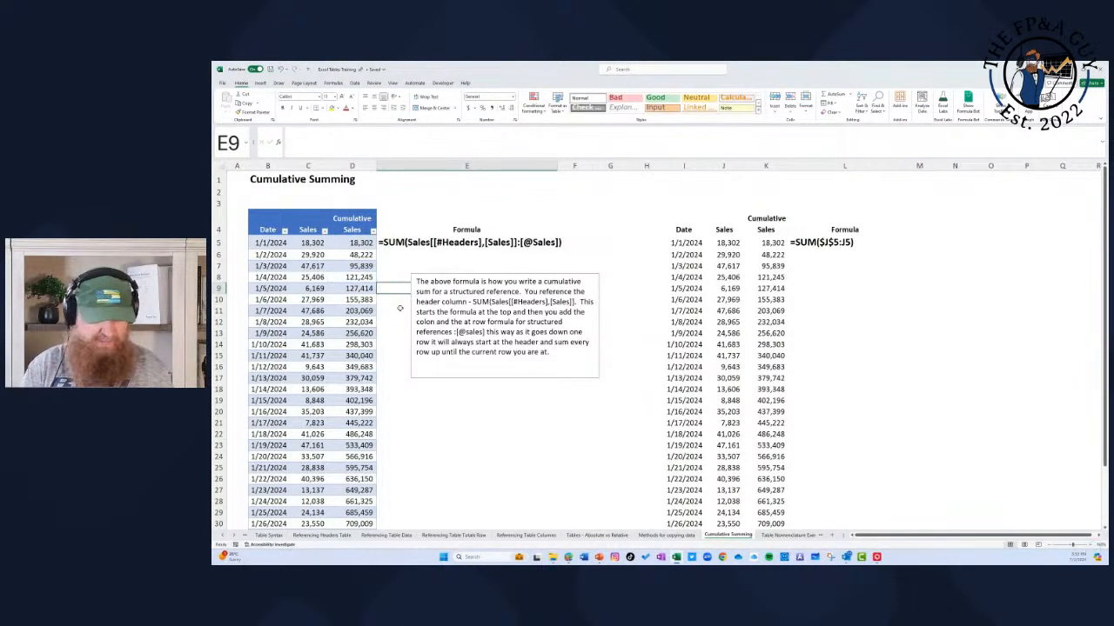
# Step: Replace the FORMULATEXT formula in E5 with its static value by copying it and pasting values only
pyautogui.press('Left')
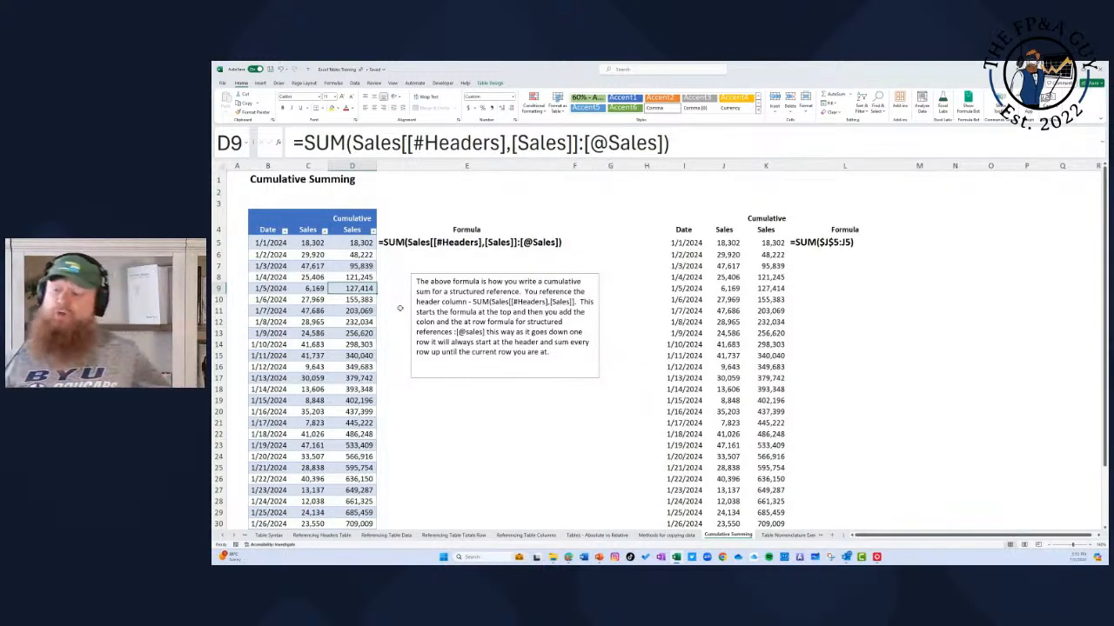
pyautogui.click(361, 243)
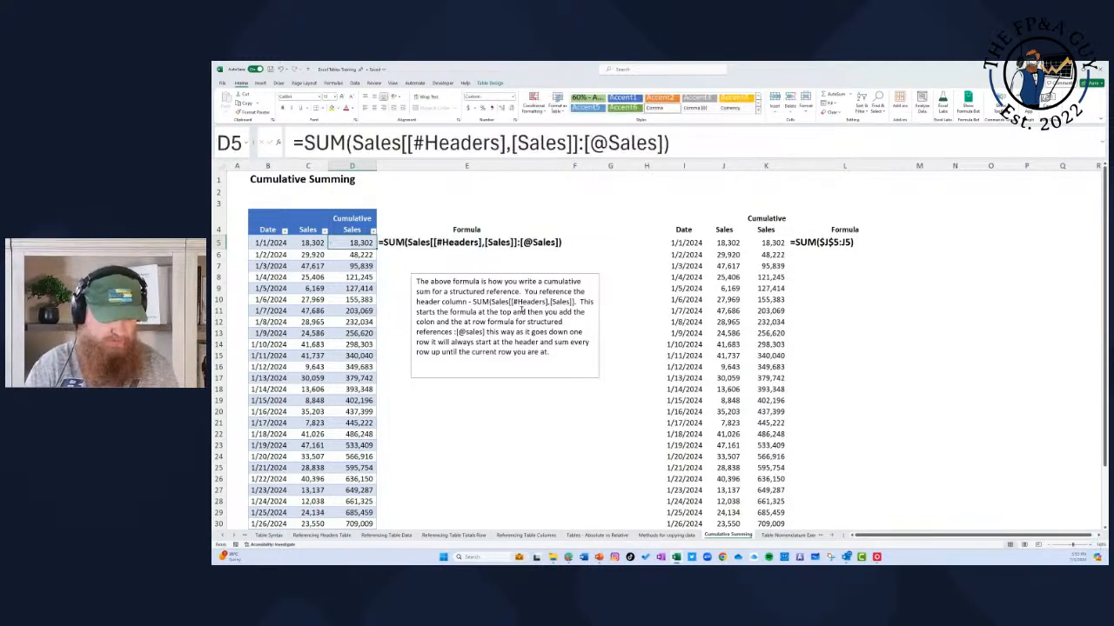
pyautogui.press('Right')
pyautogui.hotkey('ctrl', 'c')
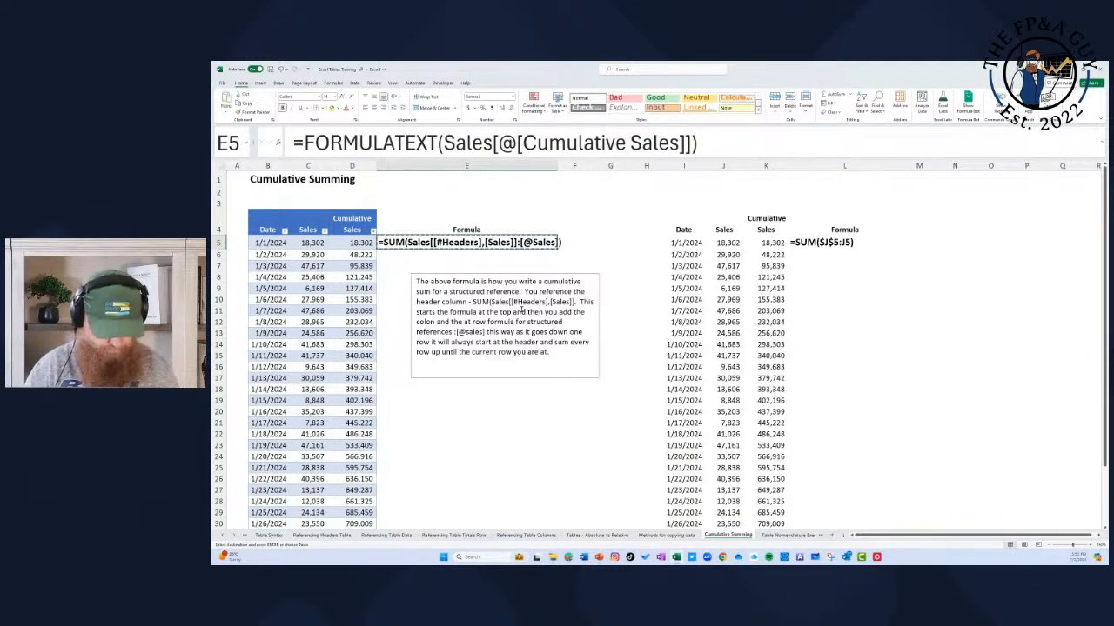
pyautogui.hotkey('alt', 'e')
pyautogui.press('s')
pyautogui.press('v')
pyautogui.press('Return')
pyautogui.press('Left')
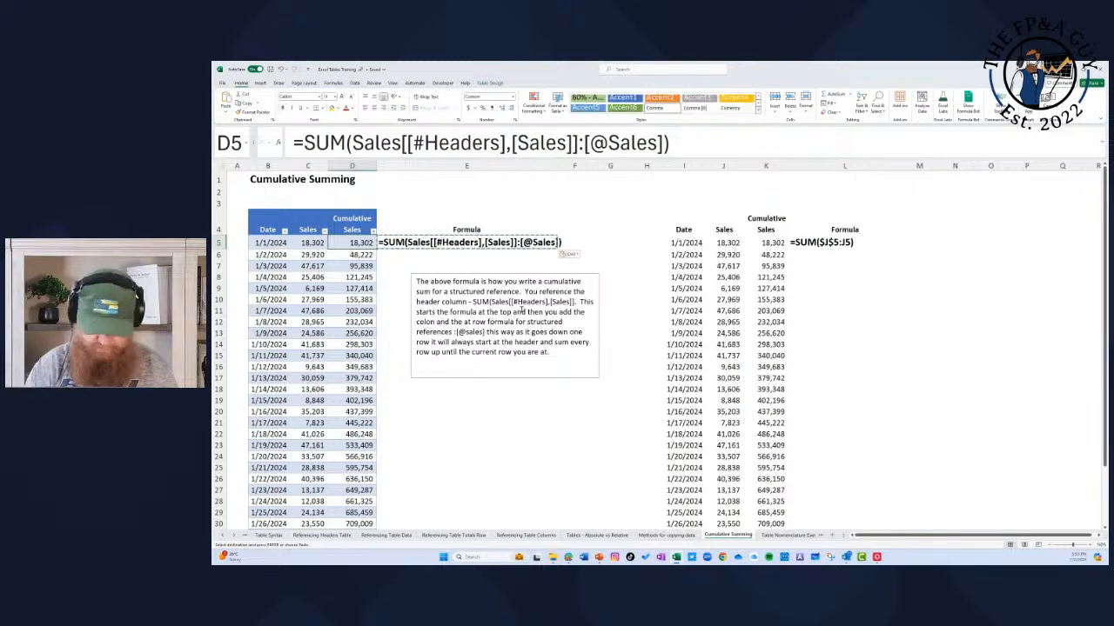
pyautogui.write('=siu')
pyautogui.press('BackSpace')
pyautogui.press('BackSpace')
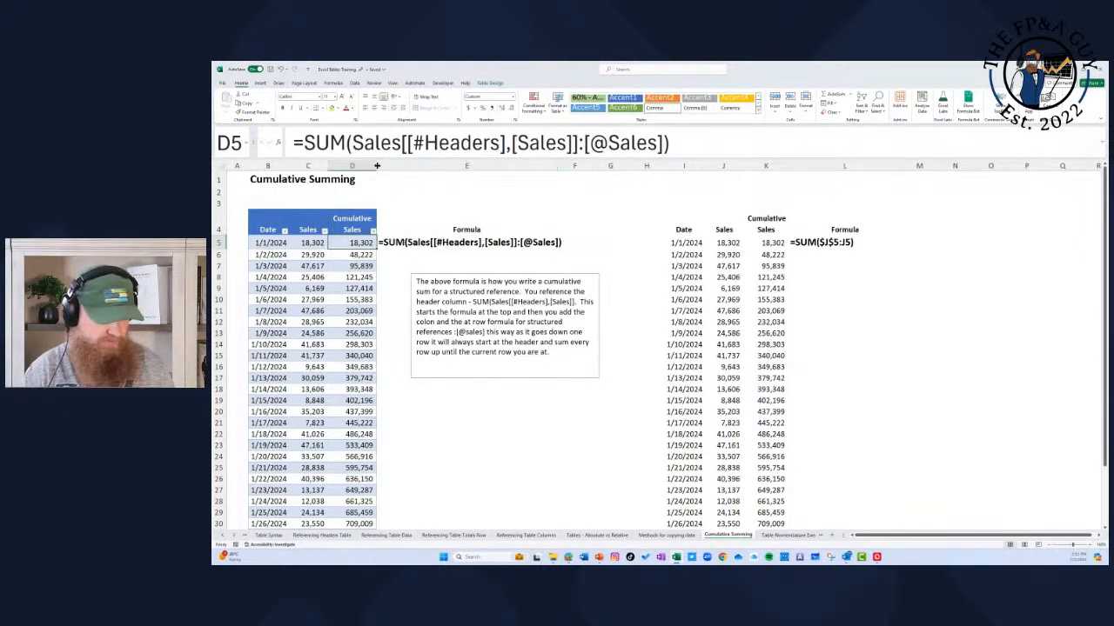
pyautogui.moveTo(376, 166); pyautogui.dragTo(452, 165)
pyautogui.write('=')
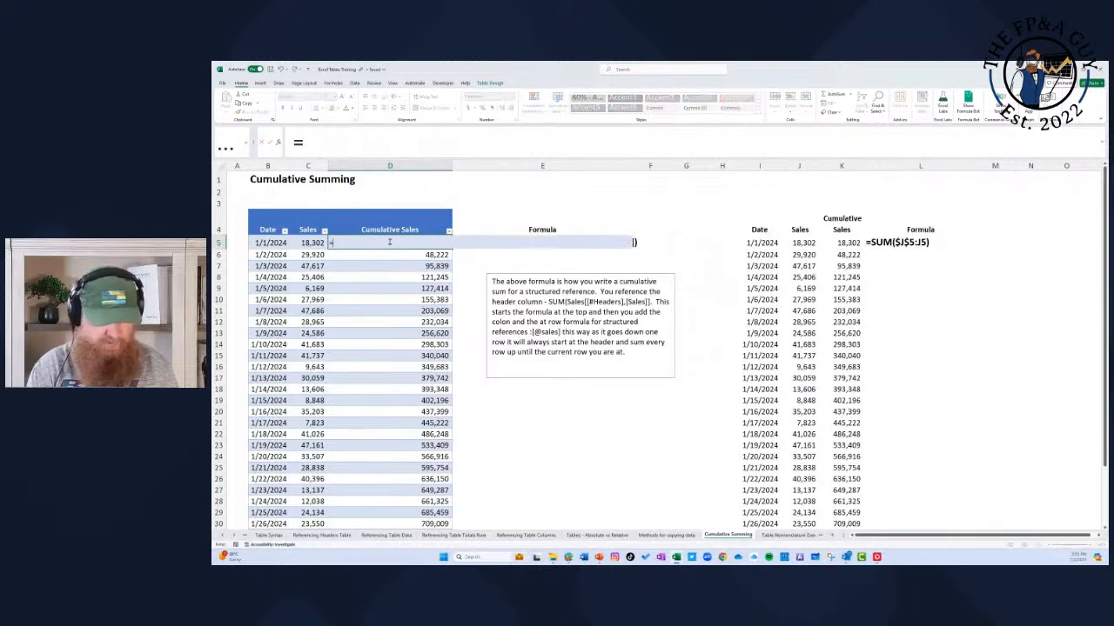
pyautogui.write('sum(')
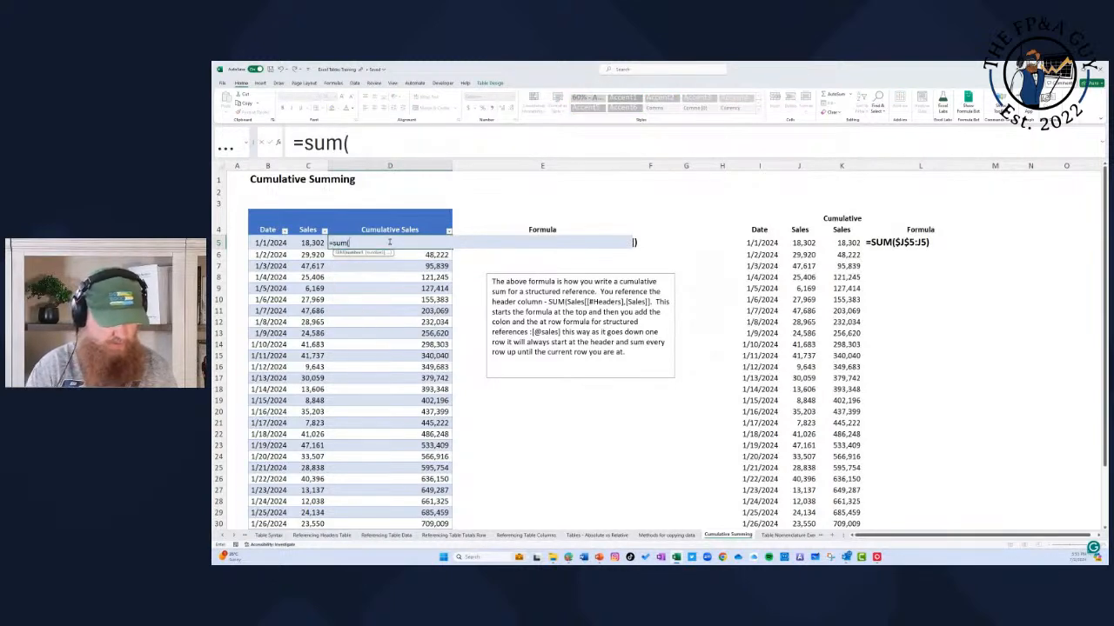
pyautogui.click(315, 224)
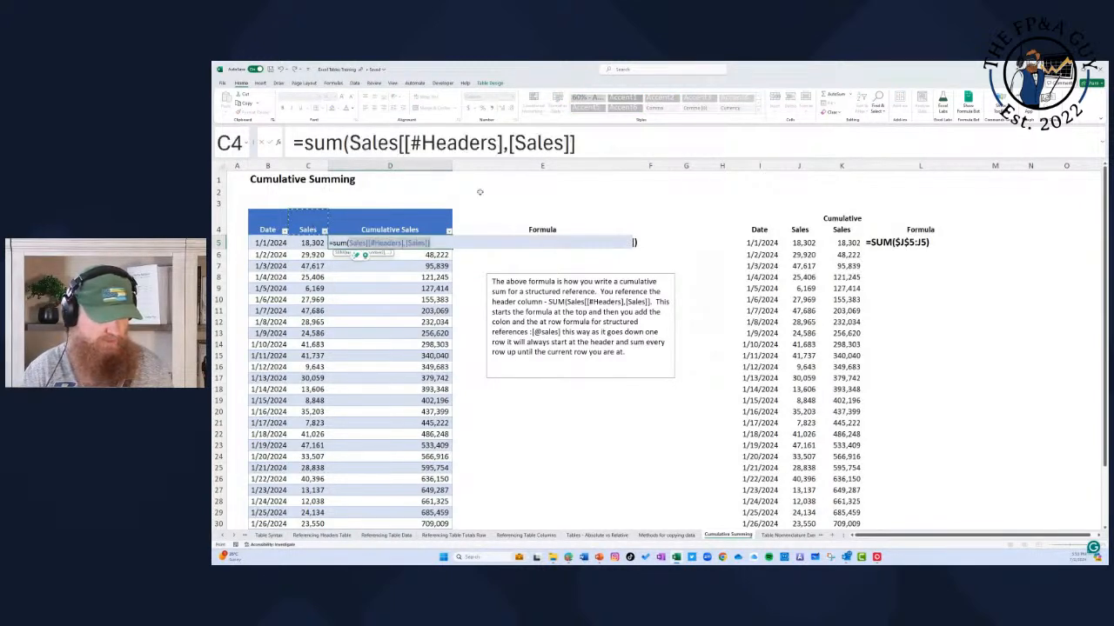
pyautogui.click(597, 141)
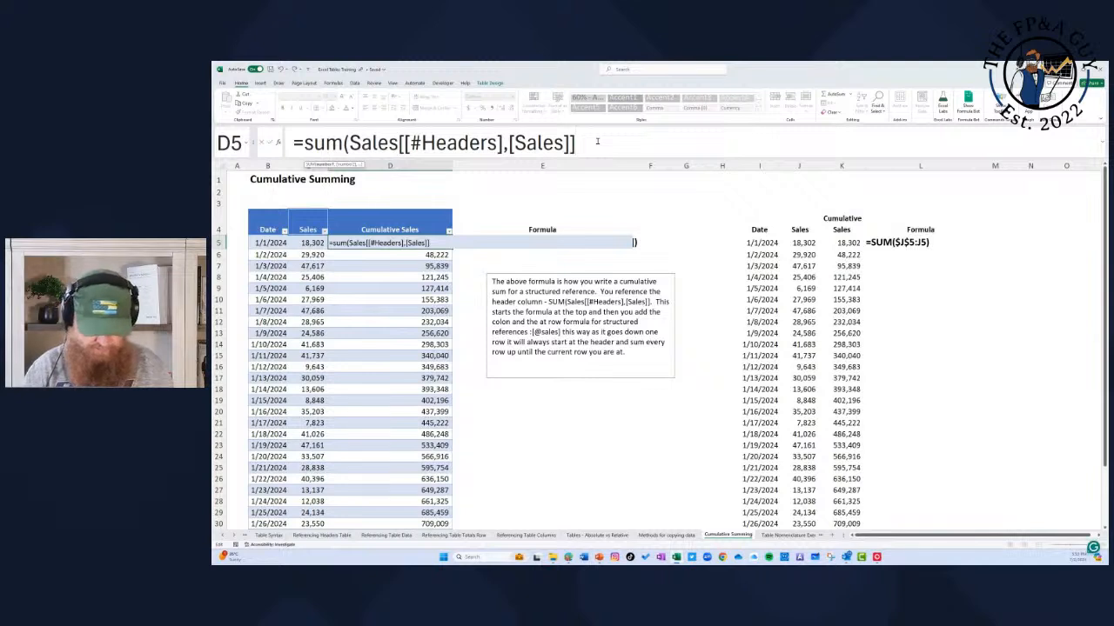
pyautogui.write(':')
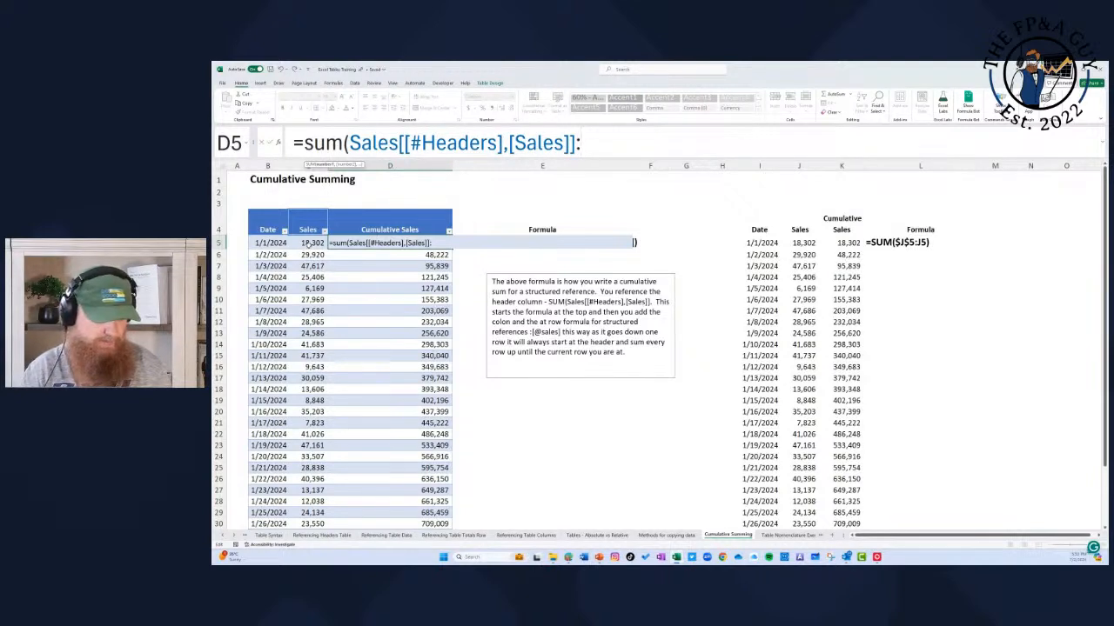
pyautogui.click(309, 243)
pyautogui.click(706, 139)
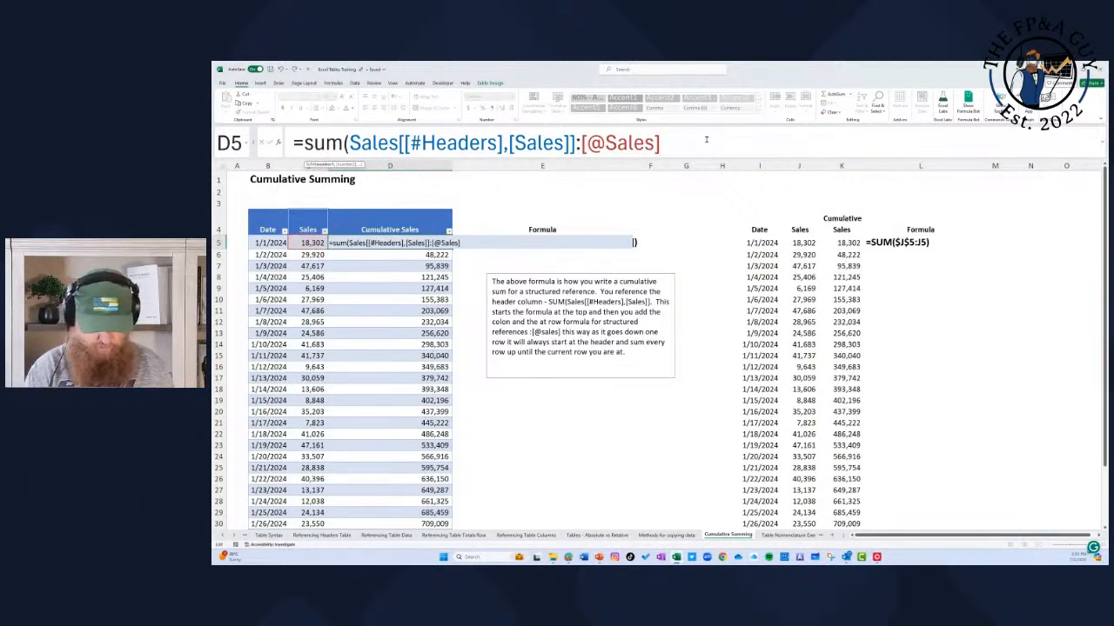
pyautogui.write(')')
pyautogui.press('Return')
# Step: Clear the Cumulative Sales cells D6:D35 and re-enter the D5 formula to refill the column
pyautogui.hotkey('ctrl', 'shift', 'Down')
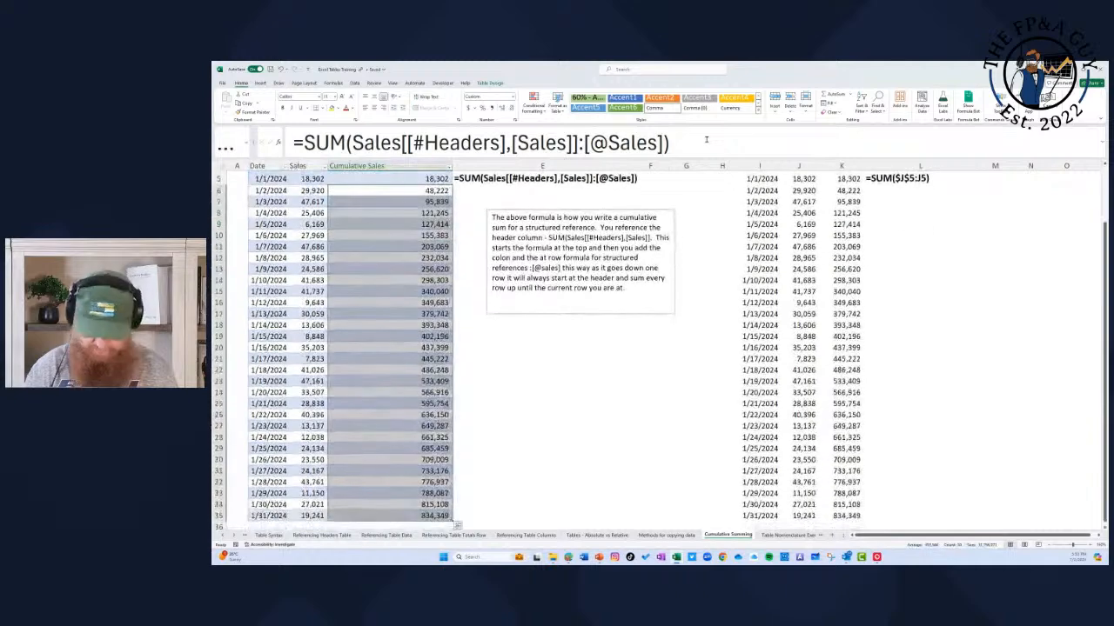
pyautogui.press('Delete')
pyautogui.press('Up')
pyautogui.click(694, 140)
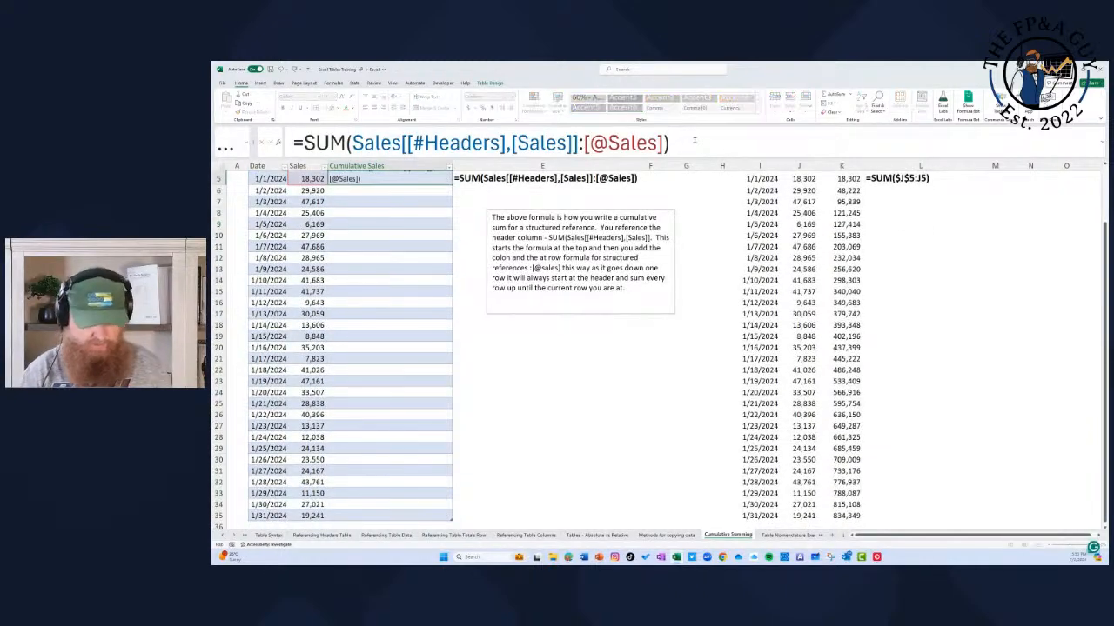
pyautogui.press('Return')
pyautogui.press('Up')
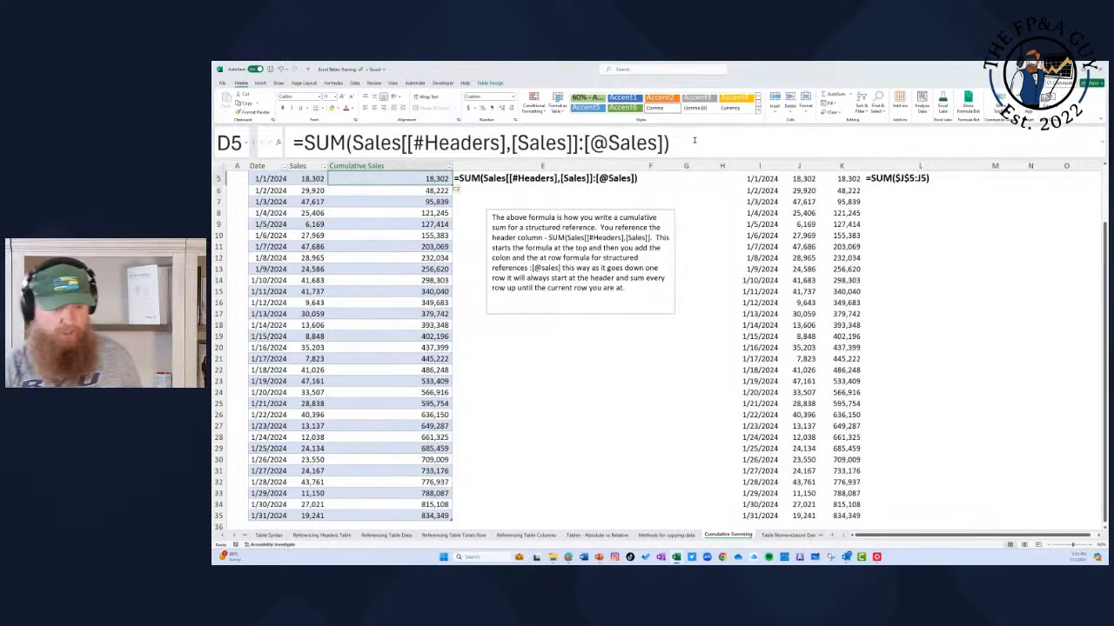
# Step: Compare the D5 formula's starting reference with the Sales header in C4, and return to D5
pyautogui.press('Up')
pyautogui.press('Down')
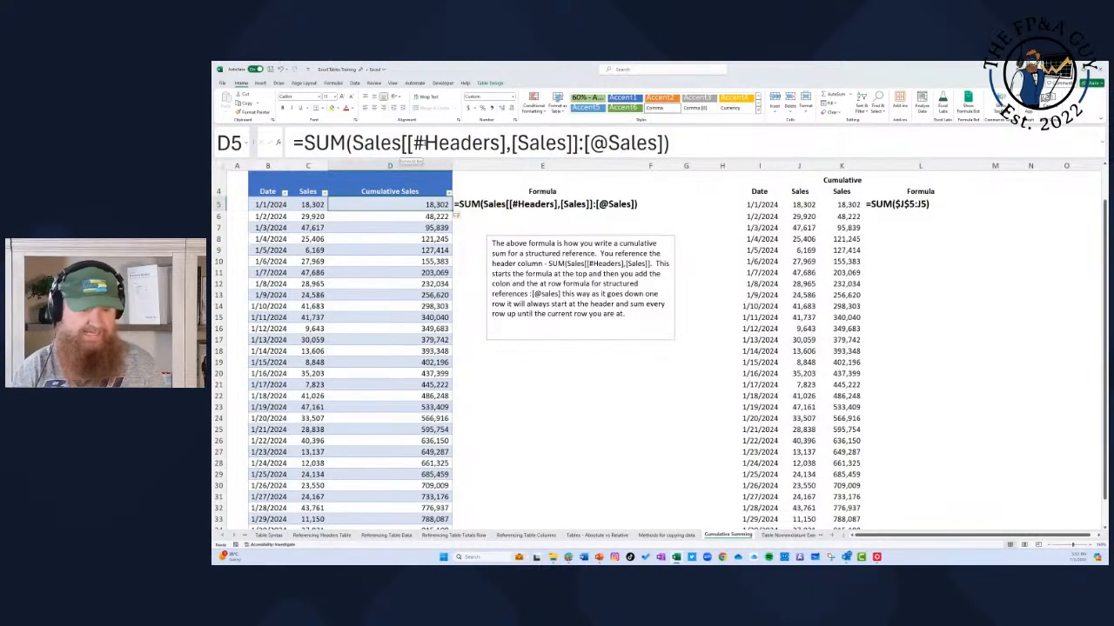
pyautogui.press('Left')
pyautogui.press('Up')
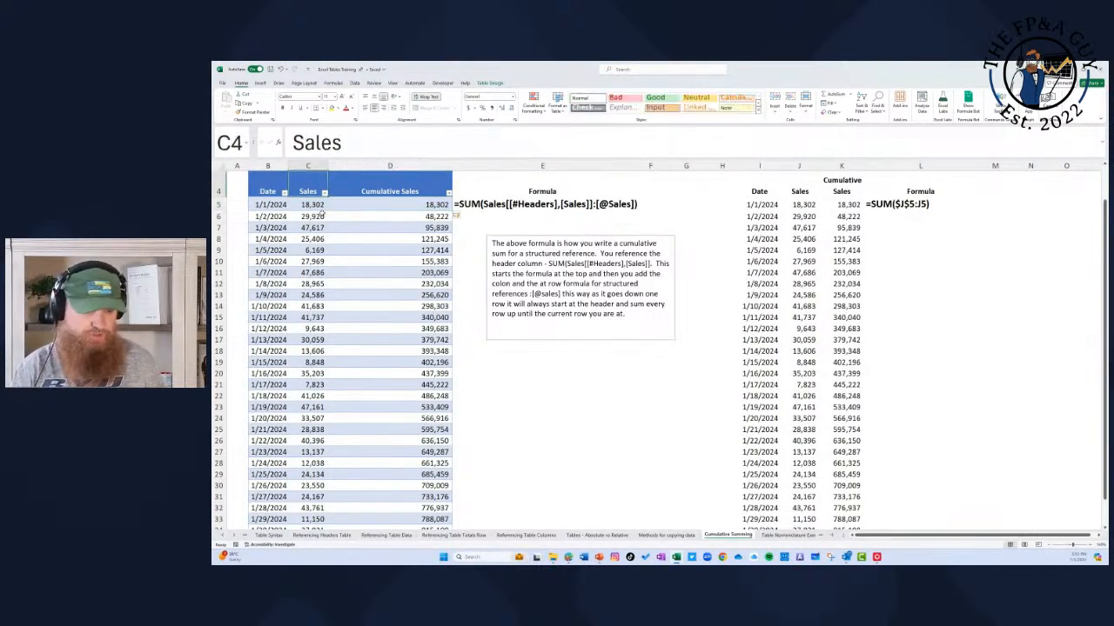
pyautogui.click(398, 208)
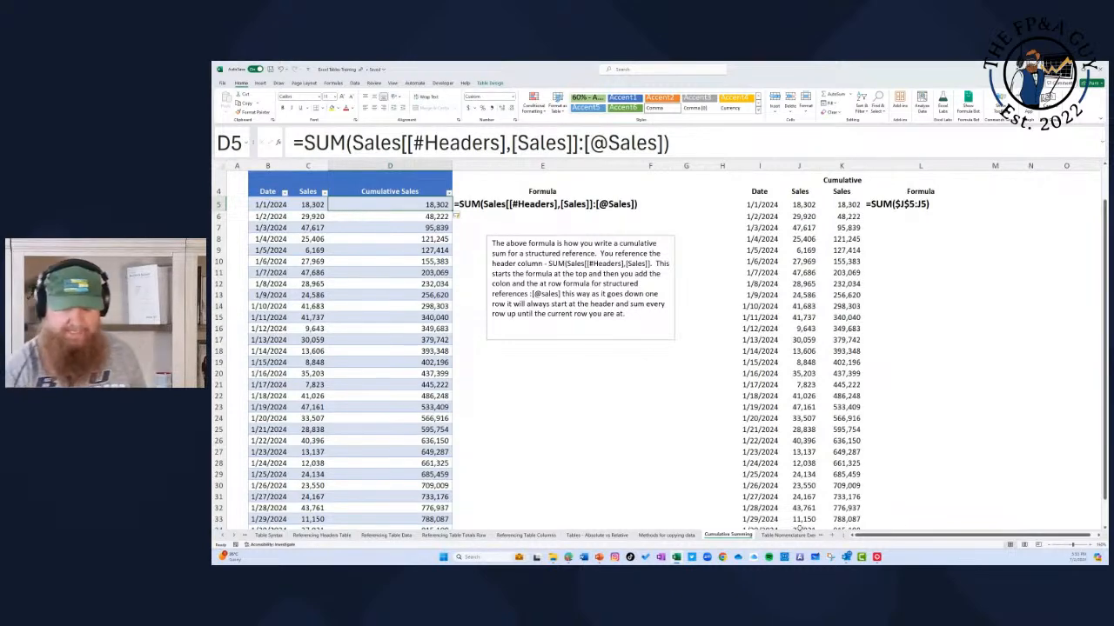
# Step: Open the Table Nomenclature Exercise 1 sheet and magnify it so its table and exercise list are readable
pyautogui.click(788, 535)
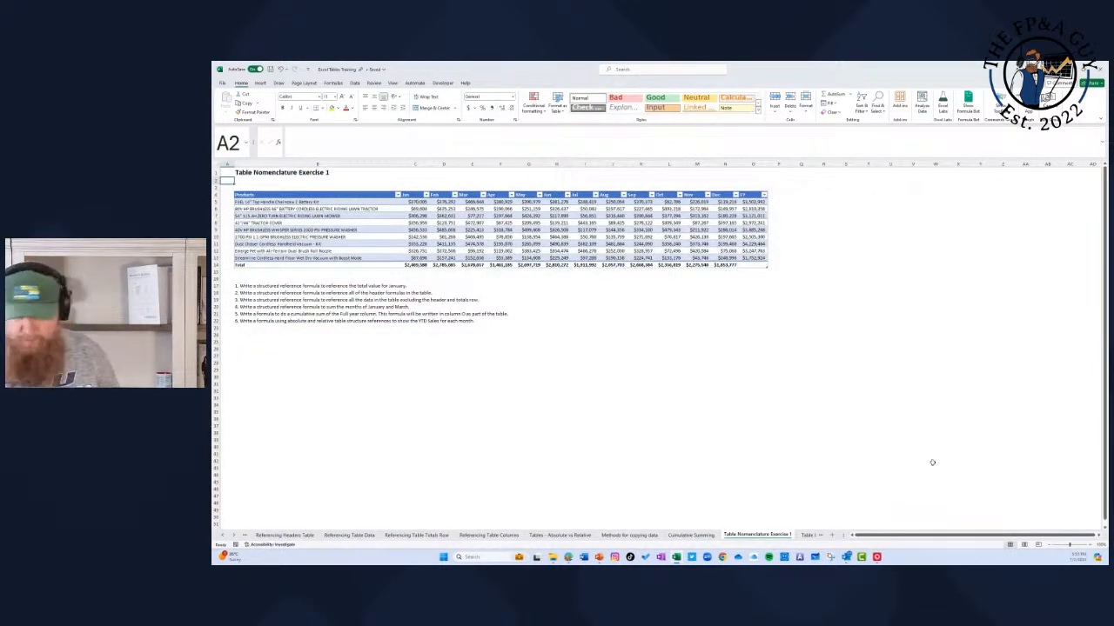
pyautogui.click(1089, 546)
pyautogui.click(1089, 545)
pyautogui.click(1089, 546)
pyautogui.click(1089, 546)
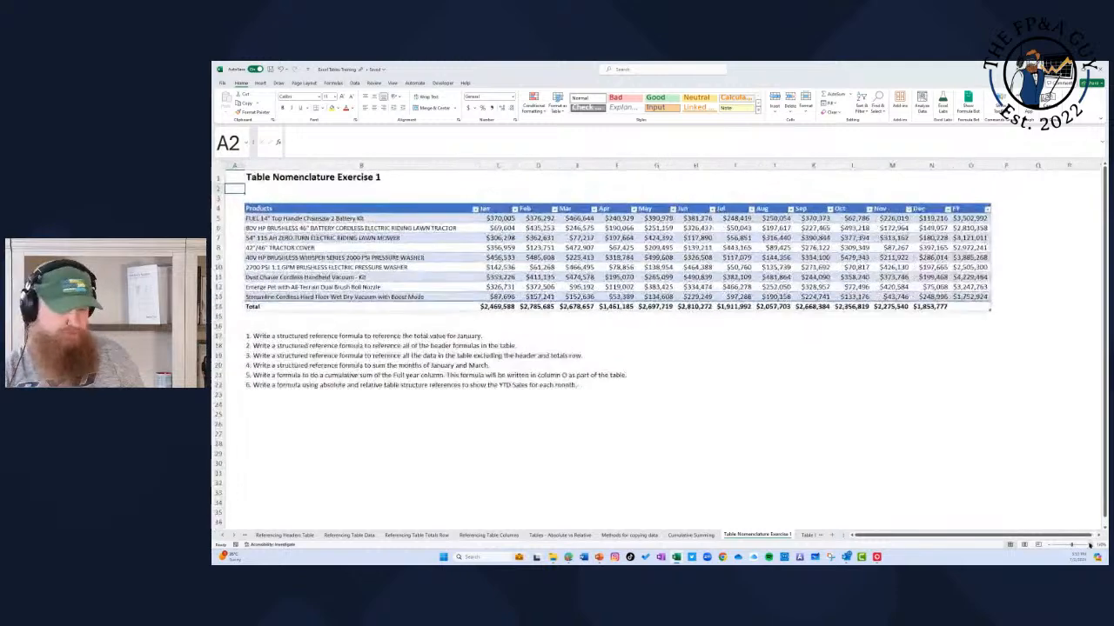
pyautogui.click(1089, 546)
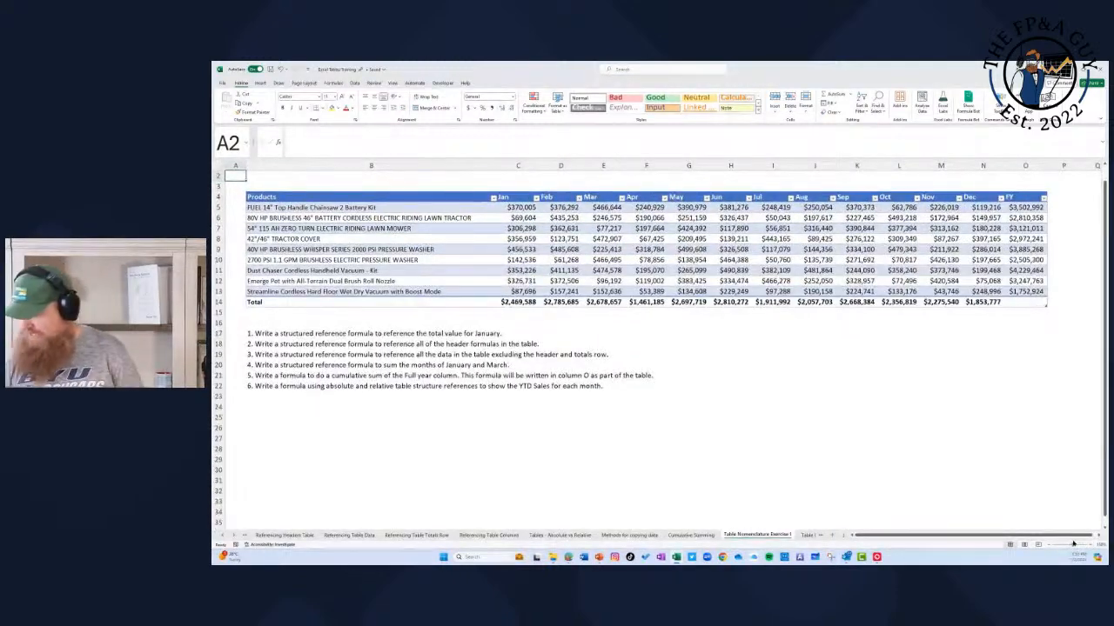